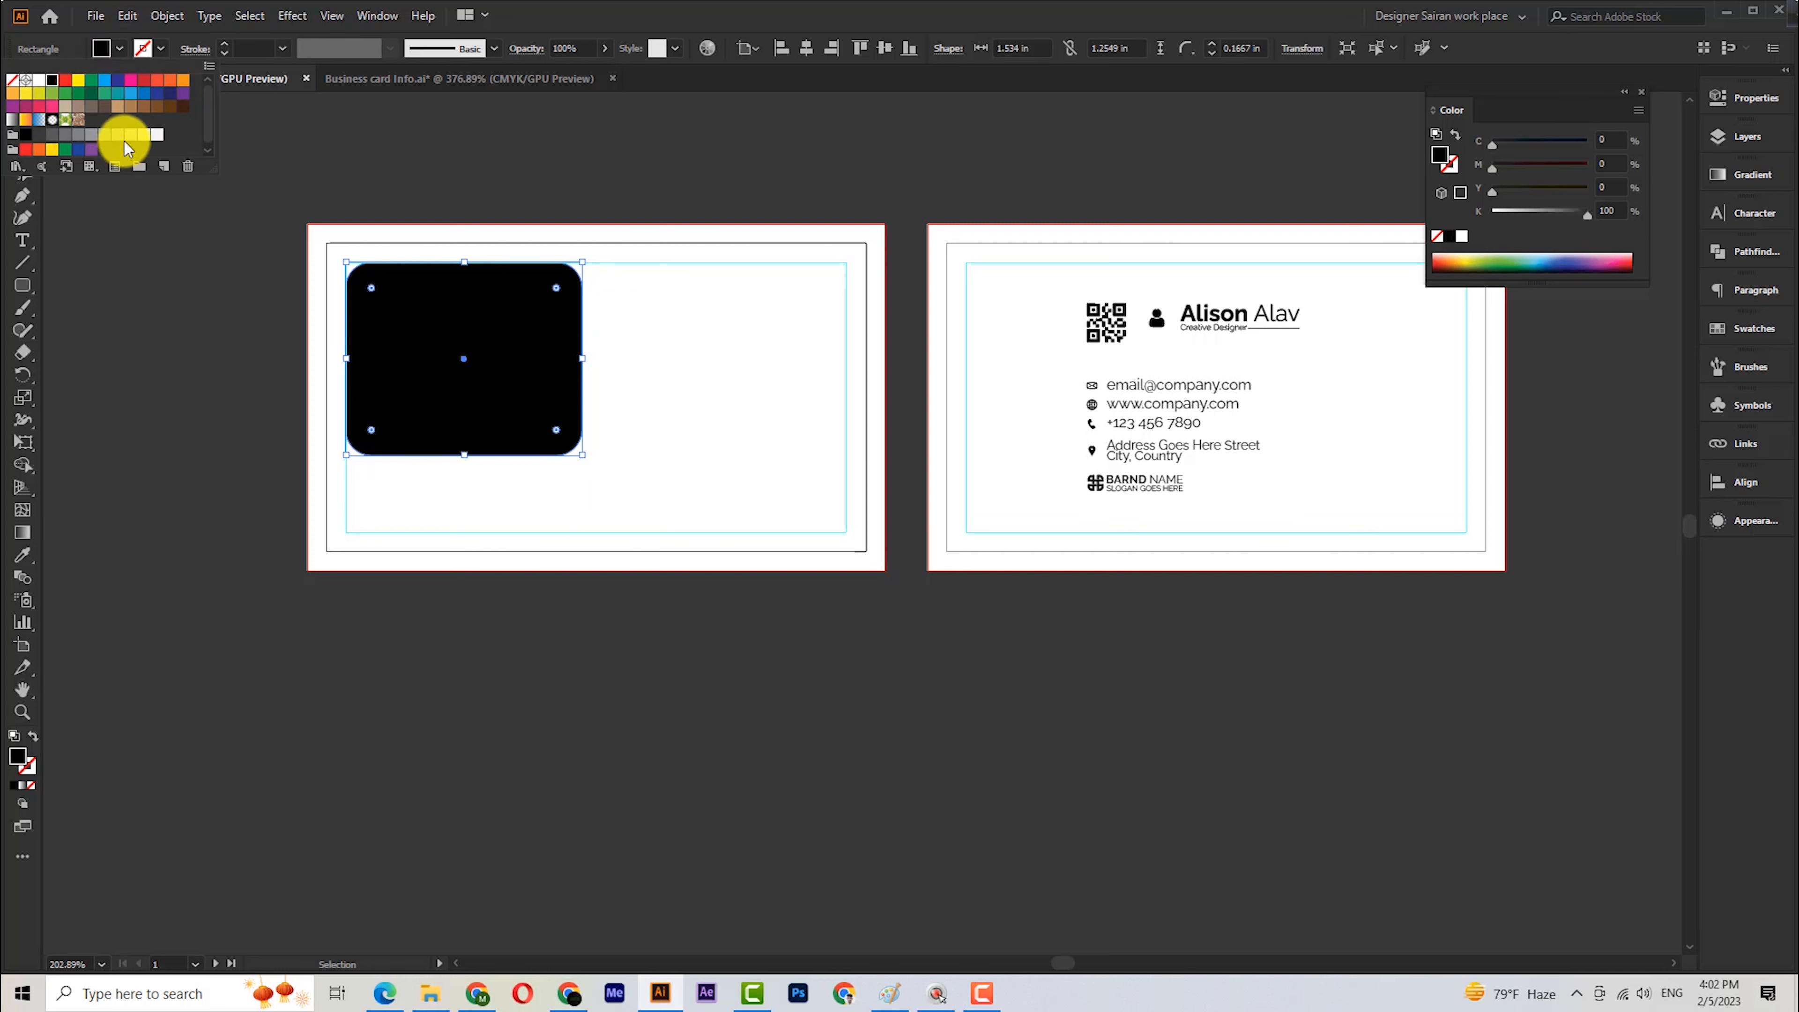
Fill the rounded rectangle with 40% black and draw a thin vertical bar about 0.04 by 2.06 in outside the first card.
click(288, 361)
click(19, 283)
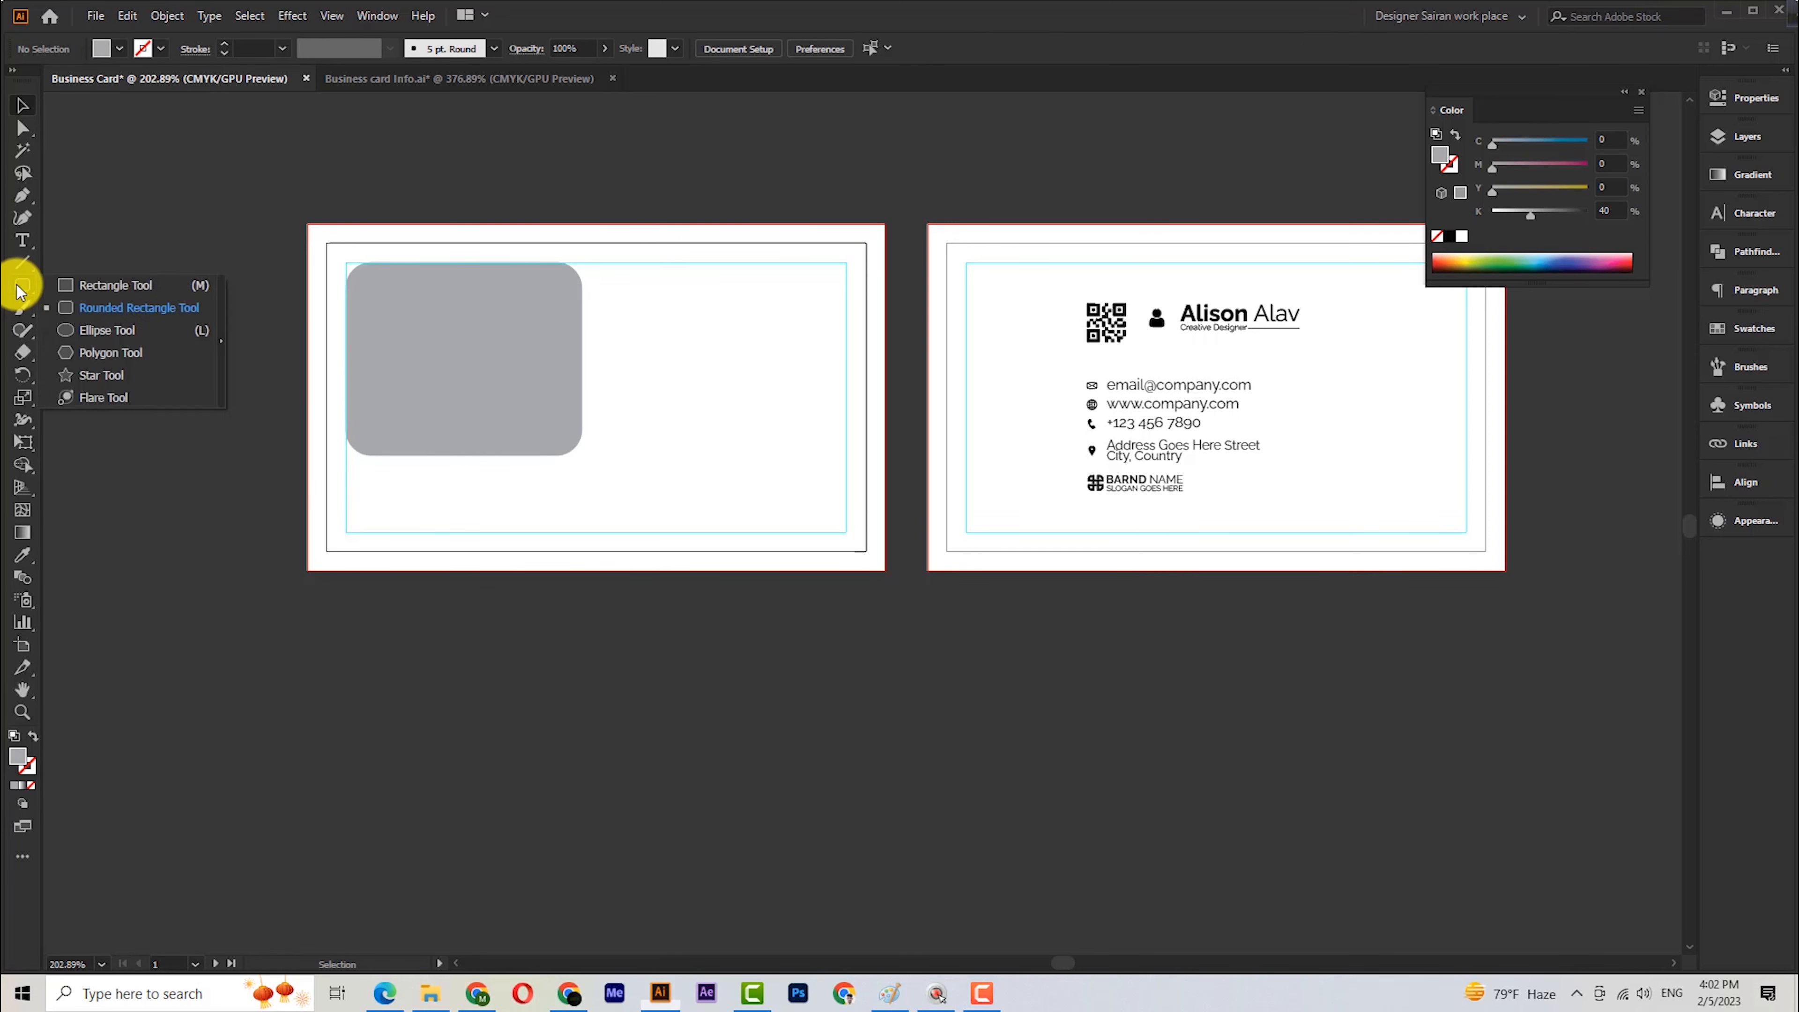
click(122, 305)
drag(188, 208, 216, 523)
drag(269, 601, 251, 601)
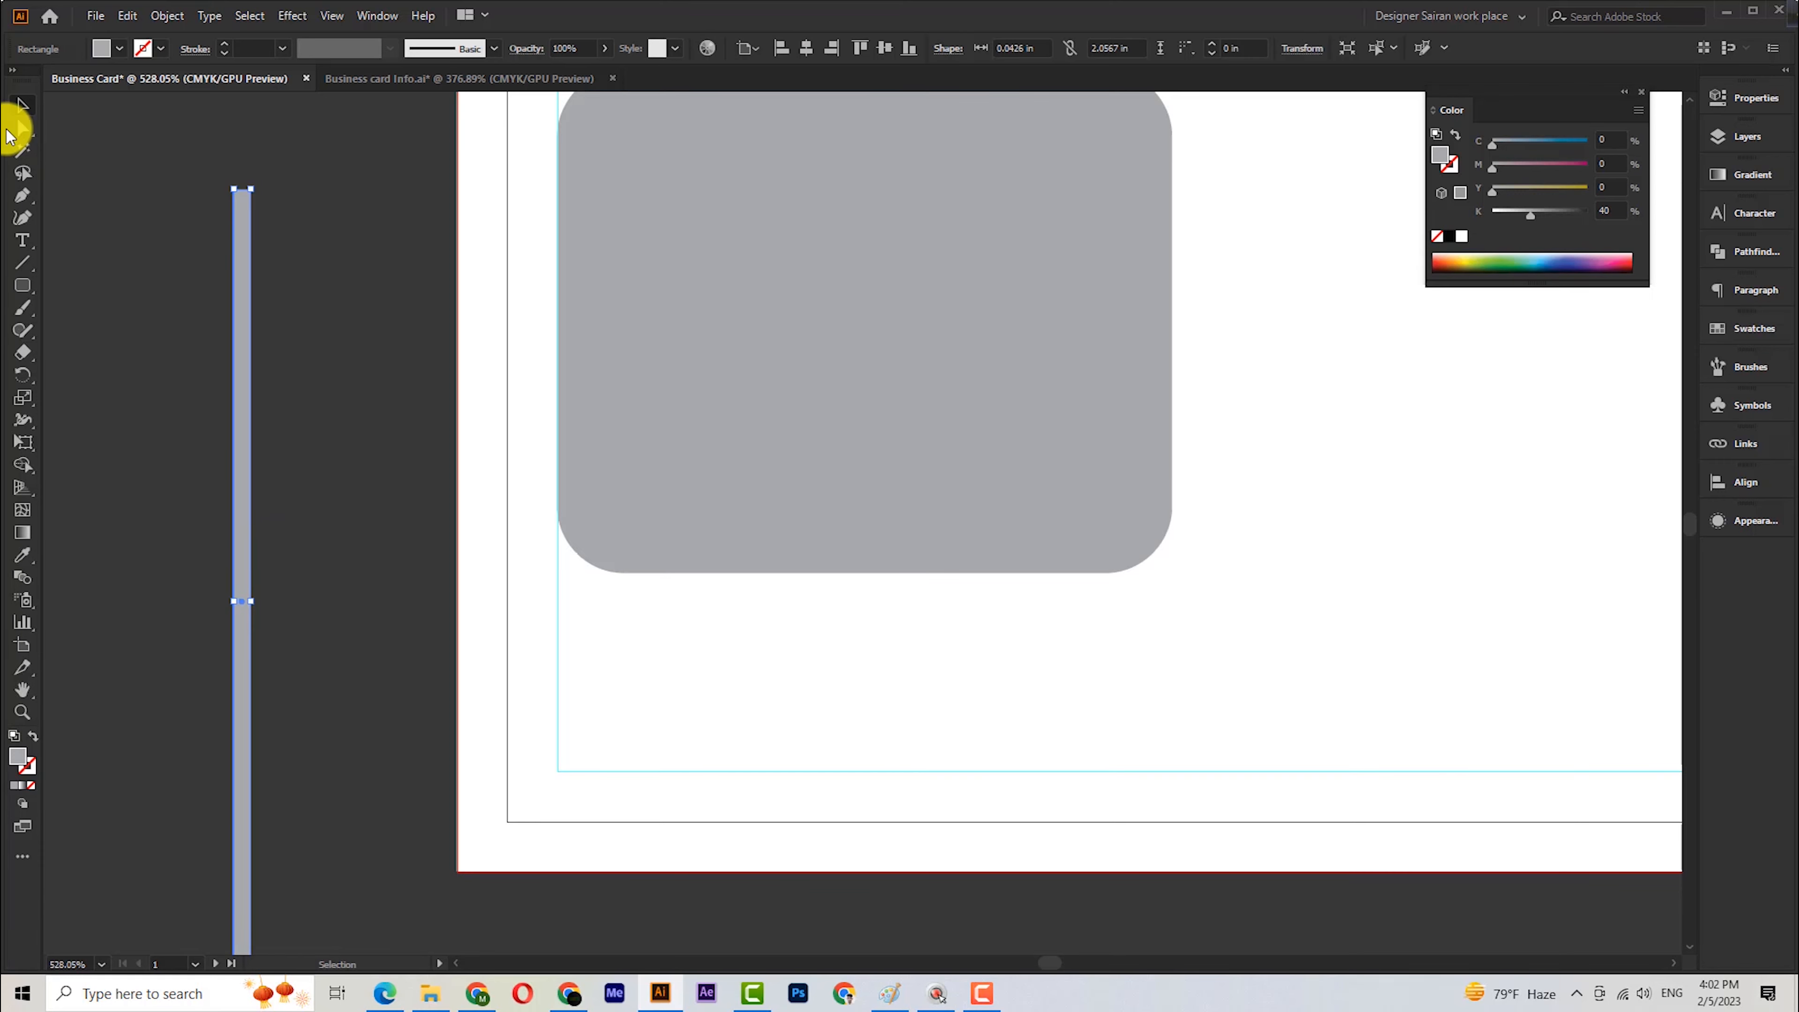
Fully round the ends of the thin vertical bar outside the first card.
click(25, 129)
drag(241, 201, 260, 287)
click(24, 106)
click(276, 336)
Duplicate the rounded bar twice with even spacing, stepping each bar vertically, and group the three bars.
key(ctrl+space)
drag(265, 350, 225, 376)
key(ctrl+d)
drag(118, 207, 200, 360)
drag(232, 394, 278, 435)
key(ctrl+g)
Copy the three-bar group, paste it in place and move the copy sideways to make a row of five staggered bars.
scroll(190, 462, up, 1)
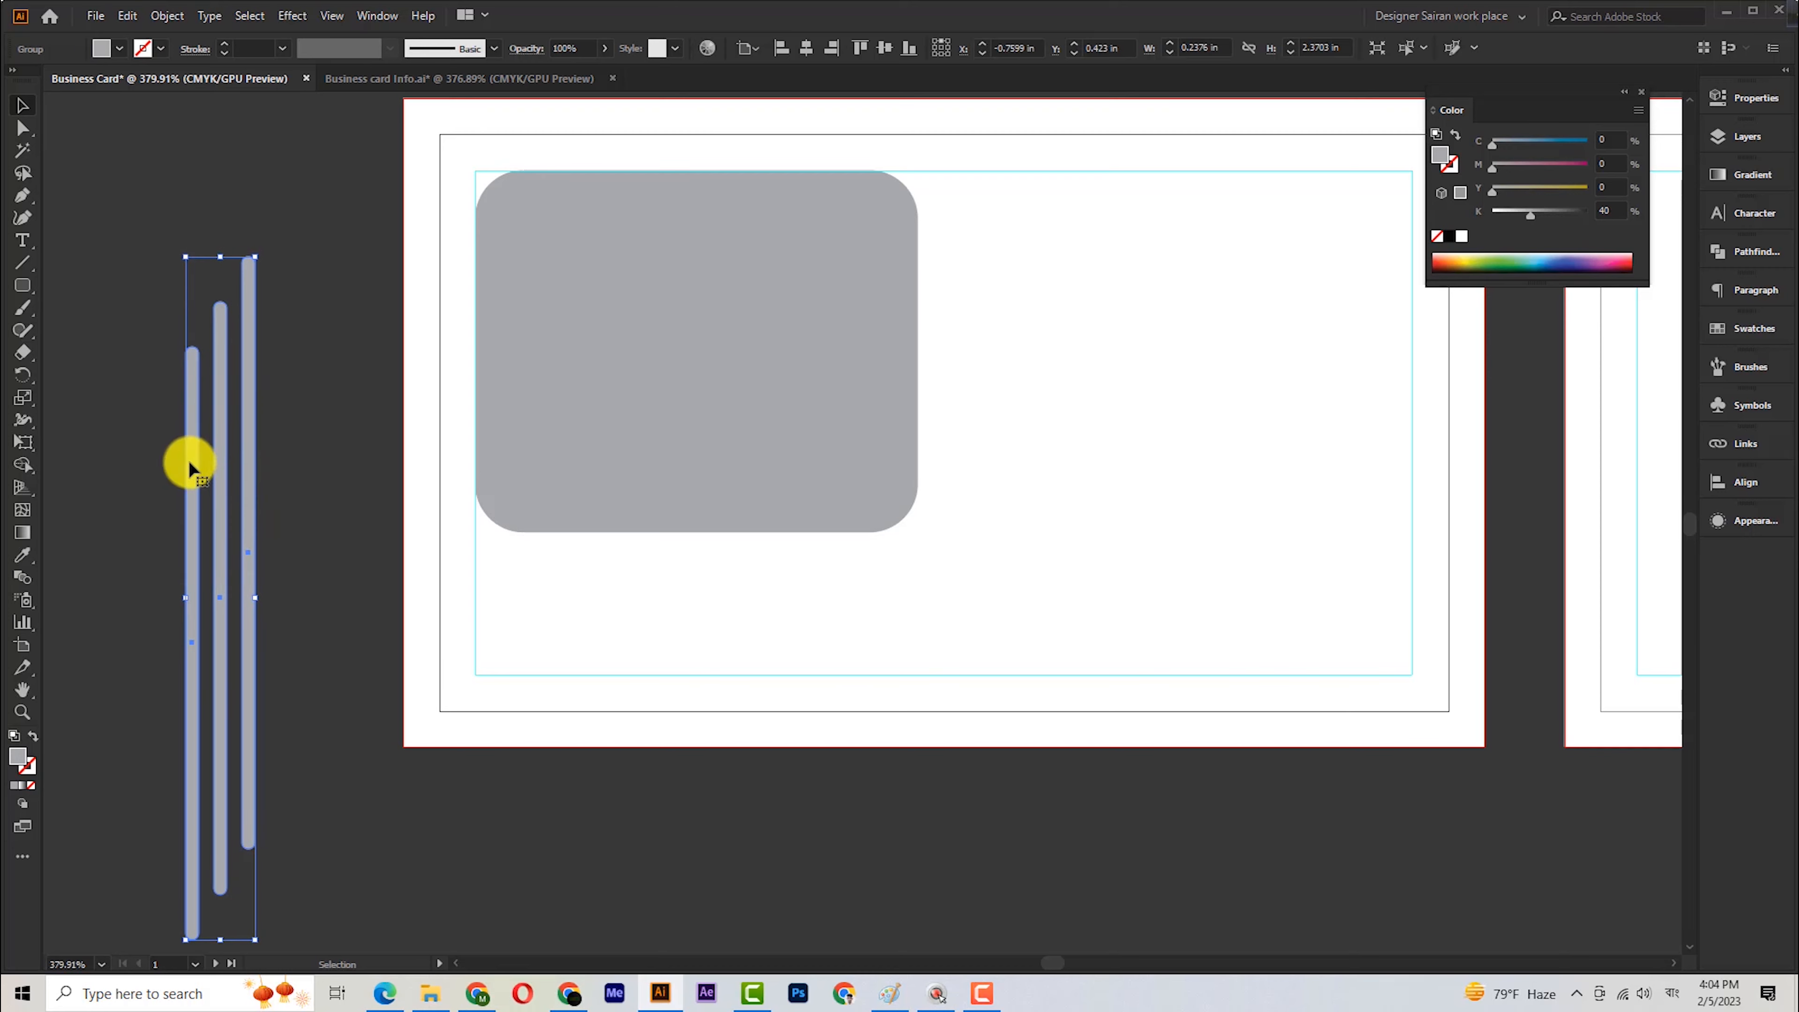
click(126, 15)
click(157, 105)
click(125, 16)
click(209, 187)
drag(205, 393, 248, 396)
click(140, 257)
scroll(325, 403, up, 3)
scroll(318, 395, down, 2)
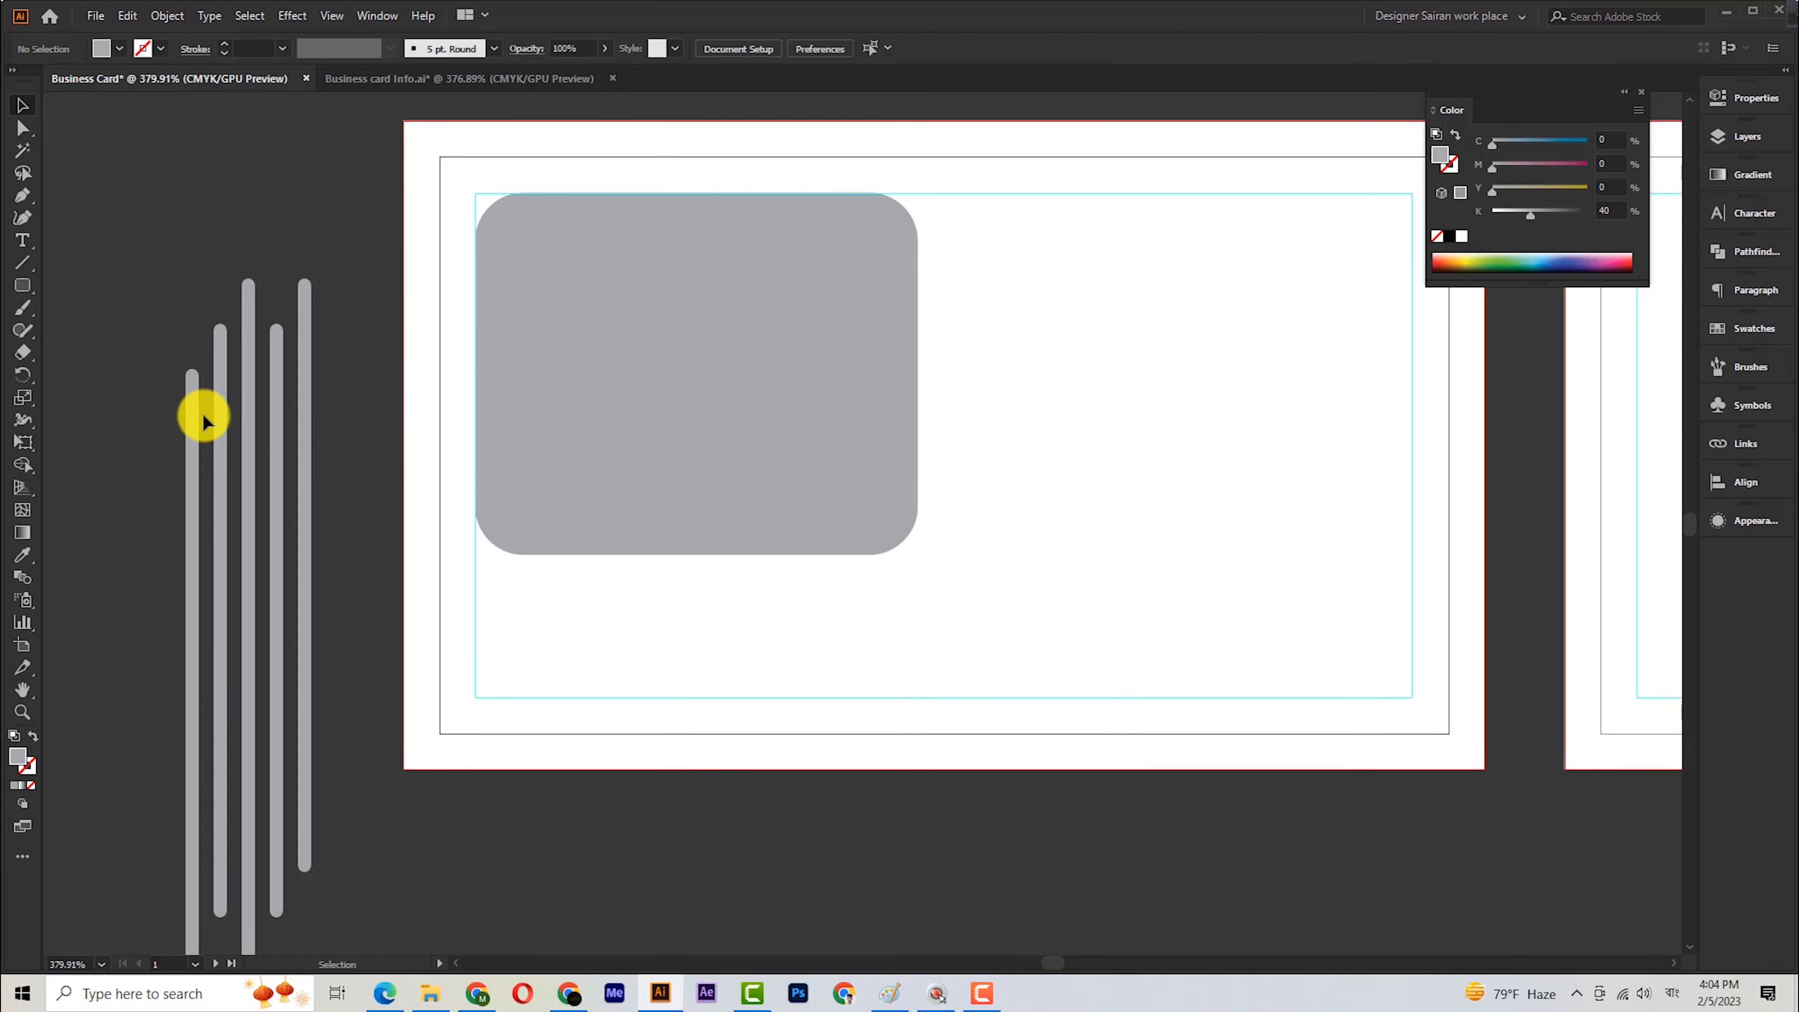
Group all the bars and place them, rotated about 45 degrees, across the top edge of the gray rectangle.
drag(156, 298, 368, 515)
drag(303, 606, 270, 621)
right_click(253, 503)
click(342, 658)
drag(281, 856, 364, 444)
drag(305, 514, 774, 93)
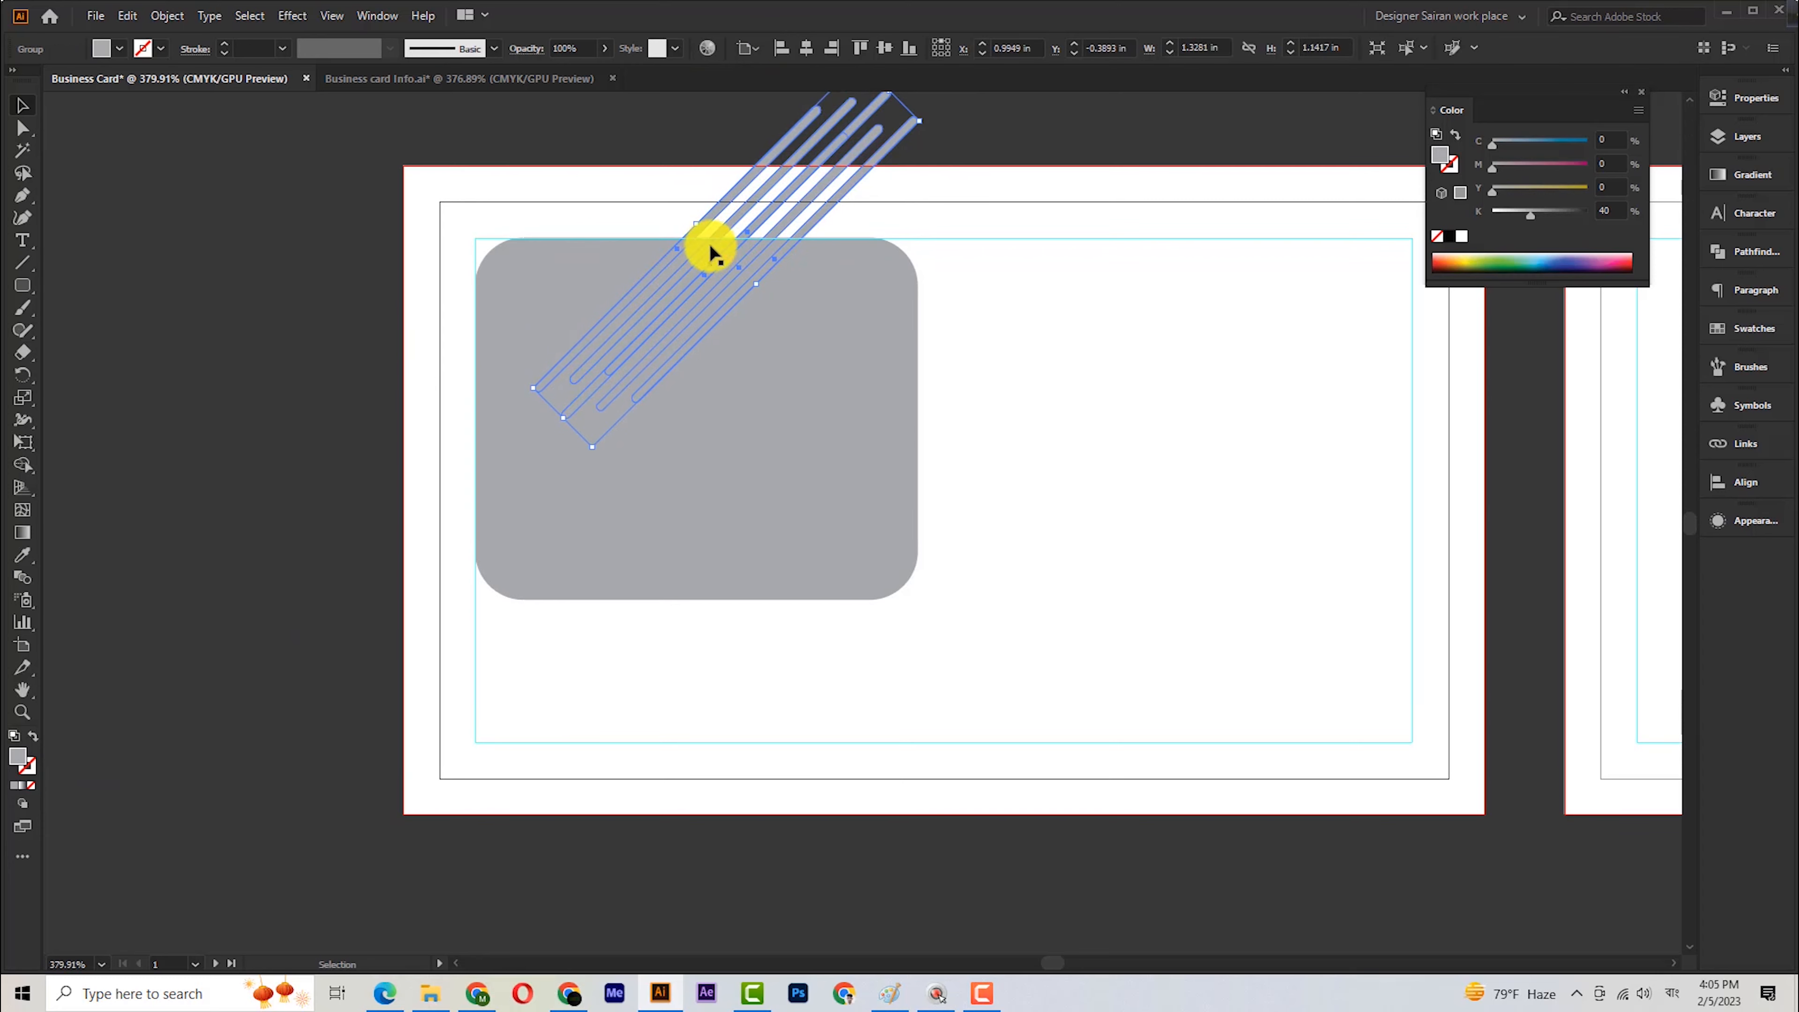
Fill the diagonal stripe group with white.
click(1457, 241)
click(321, 281)
key(ctrl+space)
drag(609, 312, 587, 308)
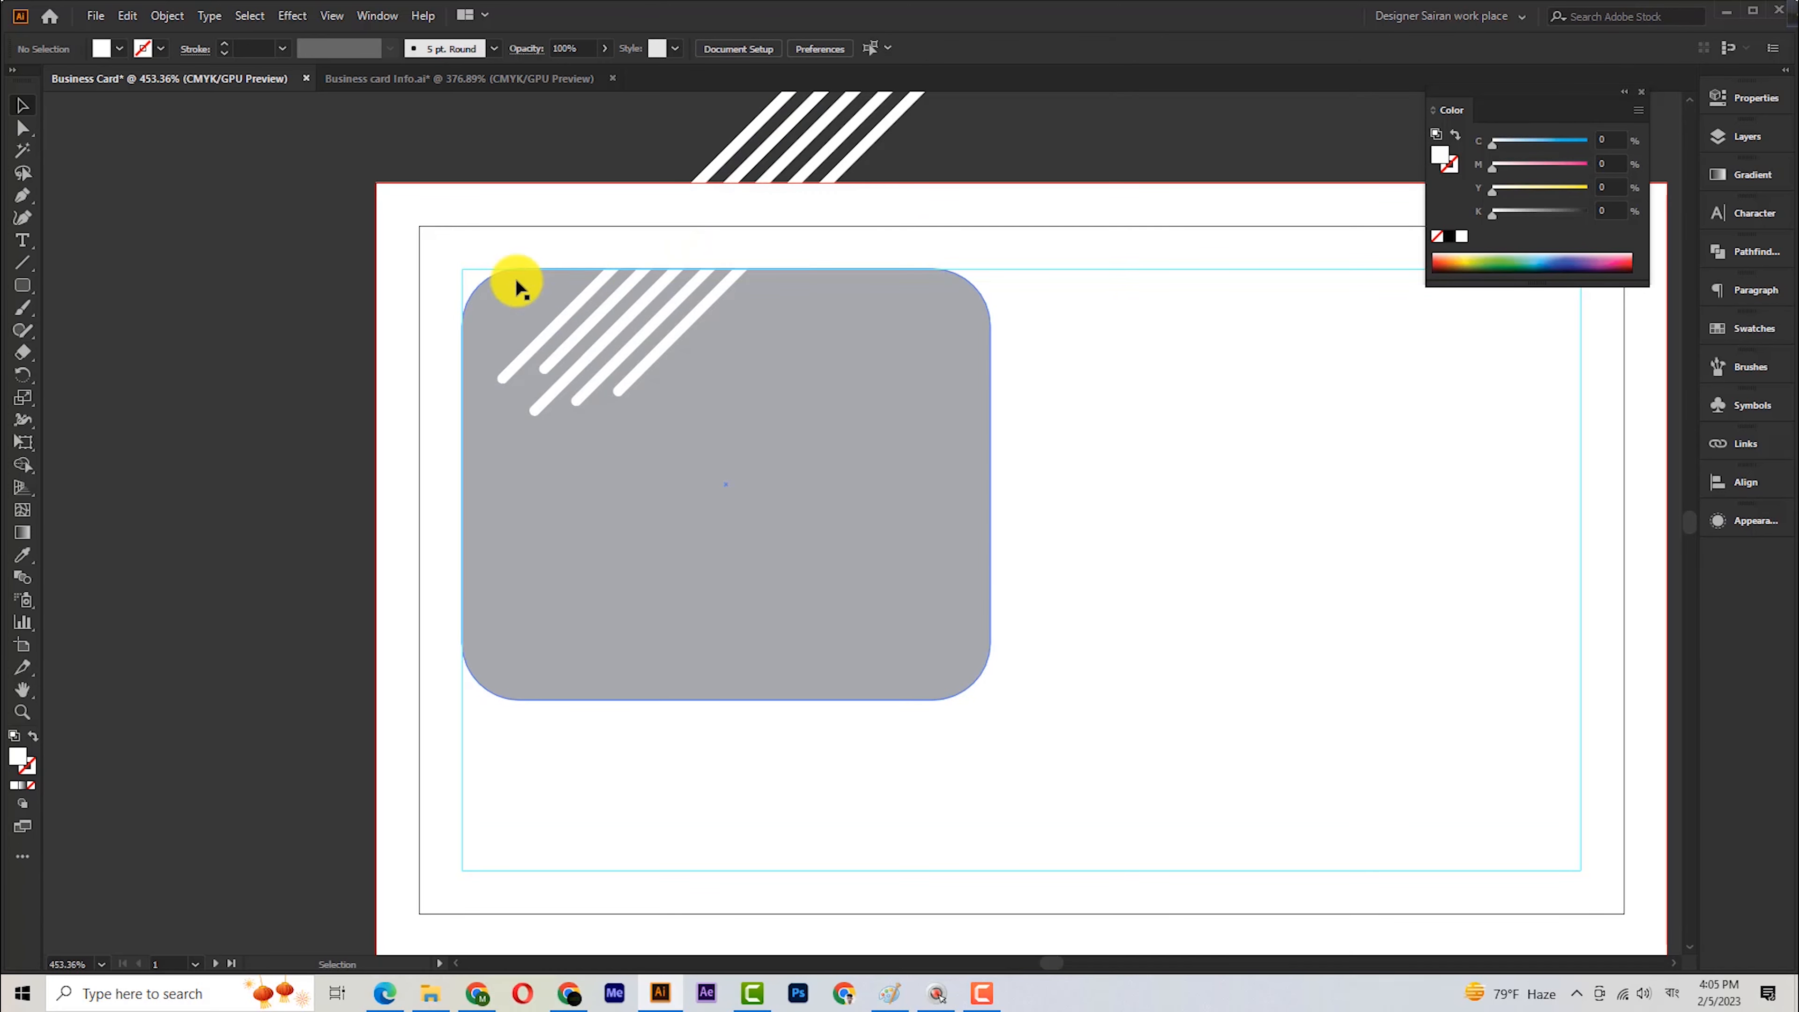
Recolor the diagonal stripes teal with cyan at 100% and yellow at 50%.
click(674, 286)
drag(1597, 140, 1577, 140)
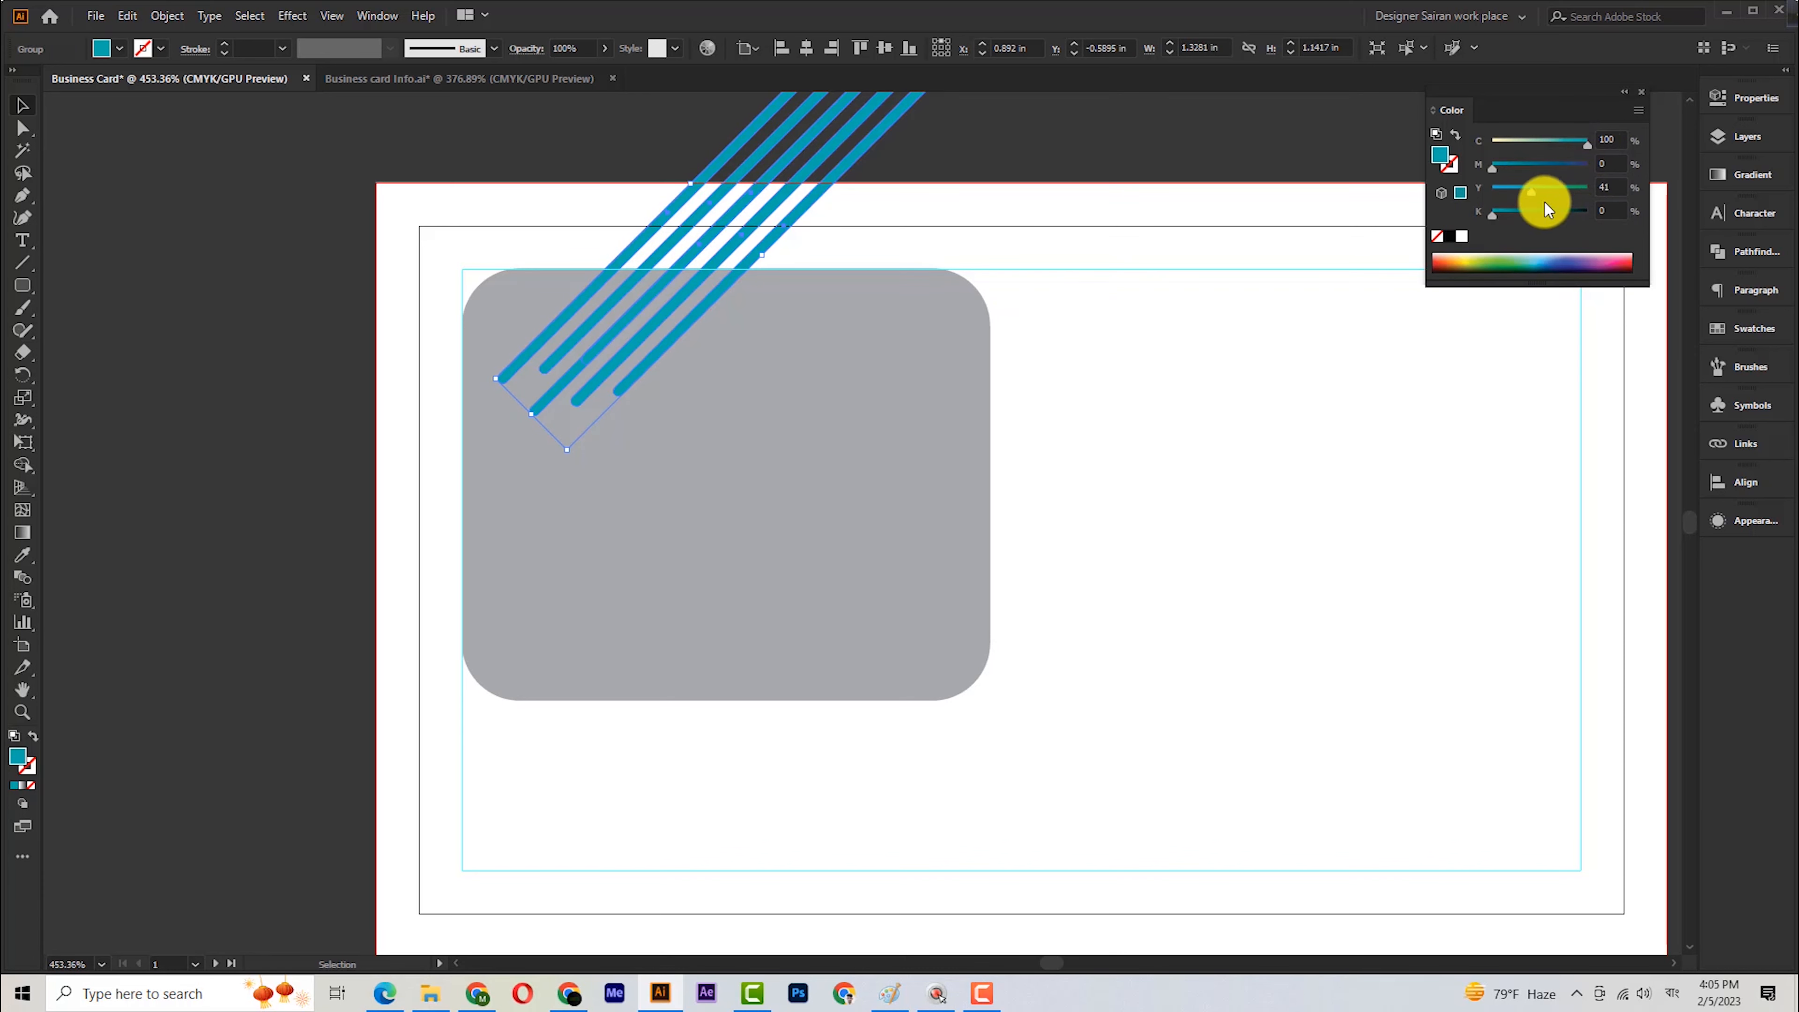
click(1004, 155)
Move the teal stripes toward the gray rectangle's upper-left corner so their tips reach its left edge.
click(705, 364)
click(277, 352)
key(ctrl+space)
drag(697, 252, 590, 321)
scroll(751, 273, down, 1)
drag(503, 369, 476, 380)
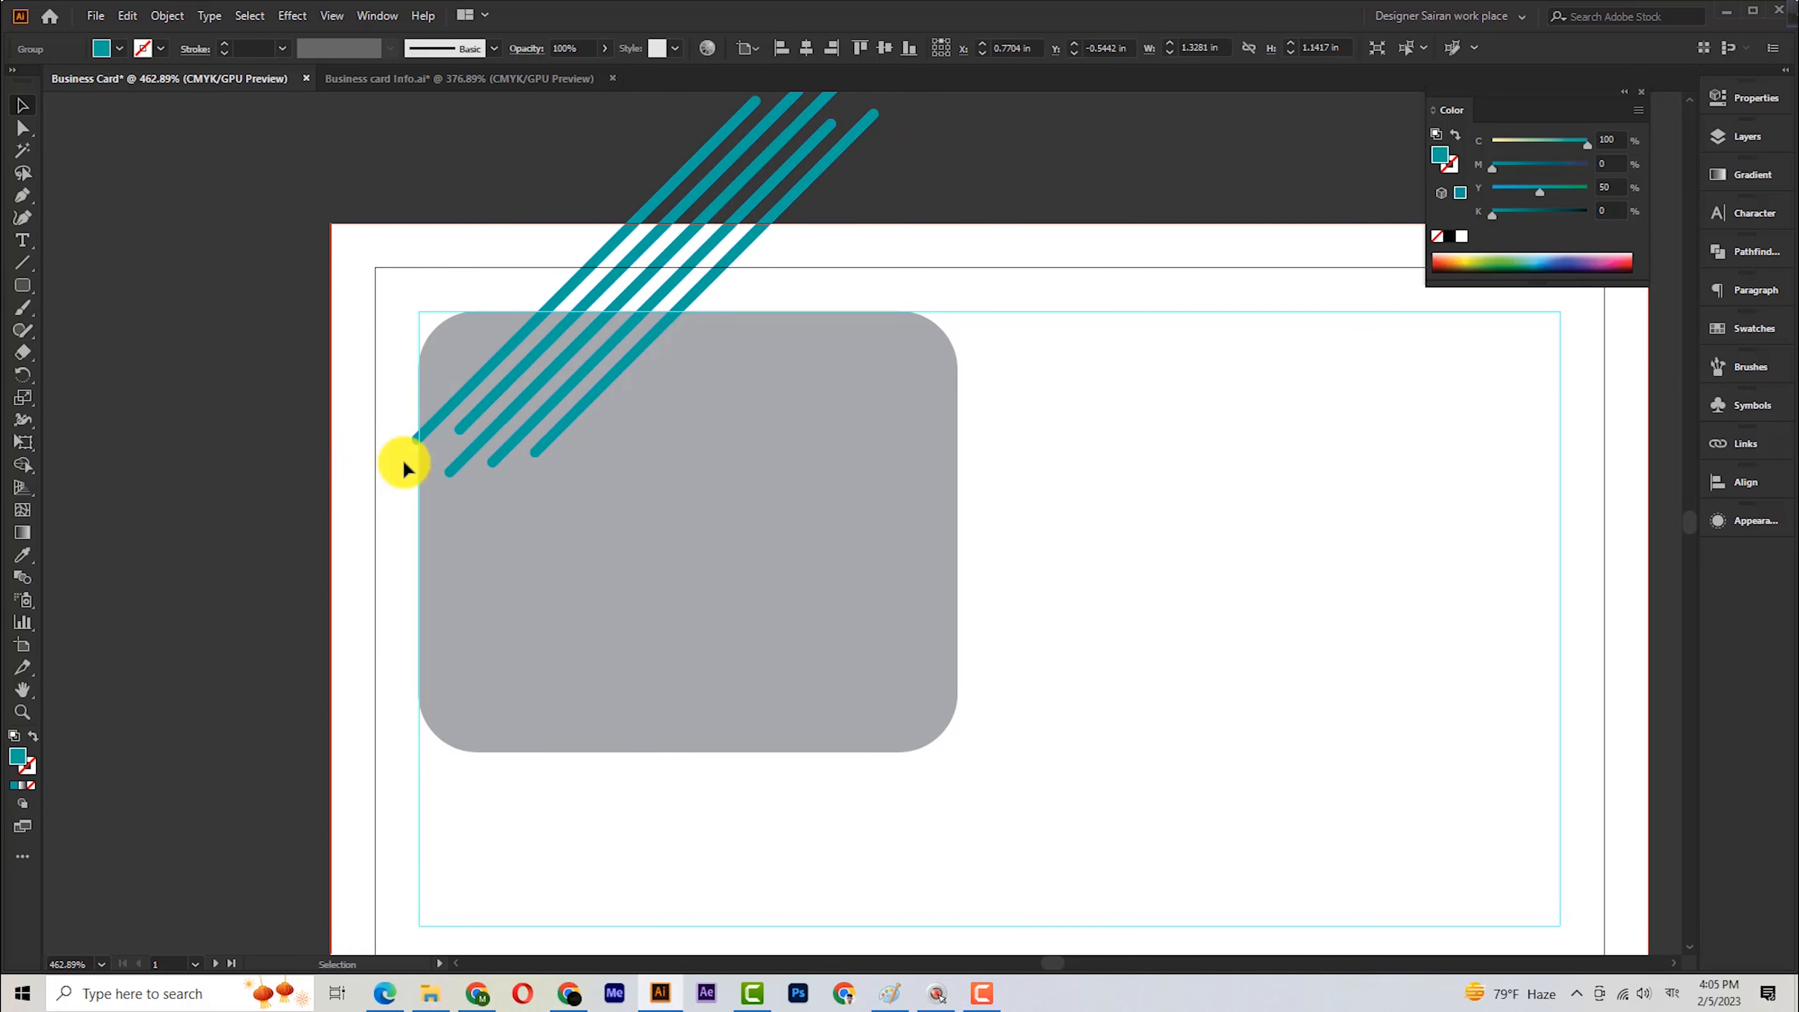
Try to left-align the stripe group with the gray rectangle.
shift+click(466, 355)
click(783, 50)
key(ctrl+z)
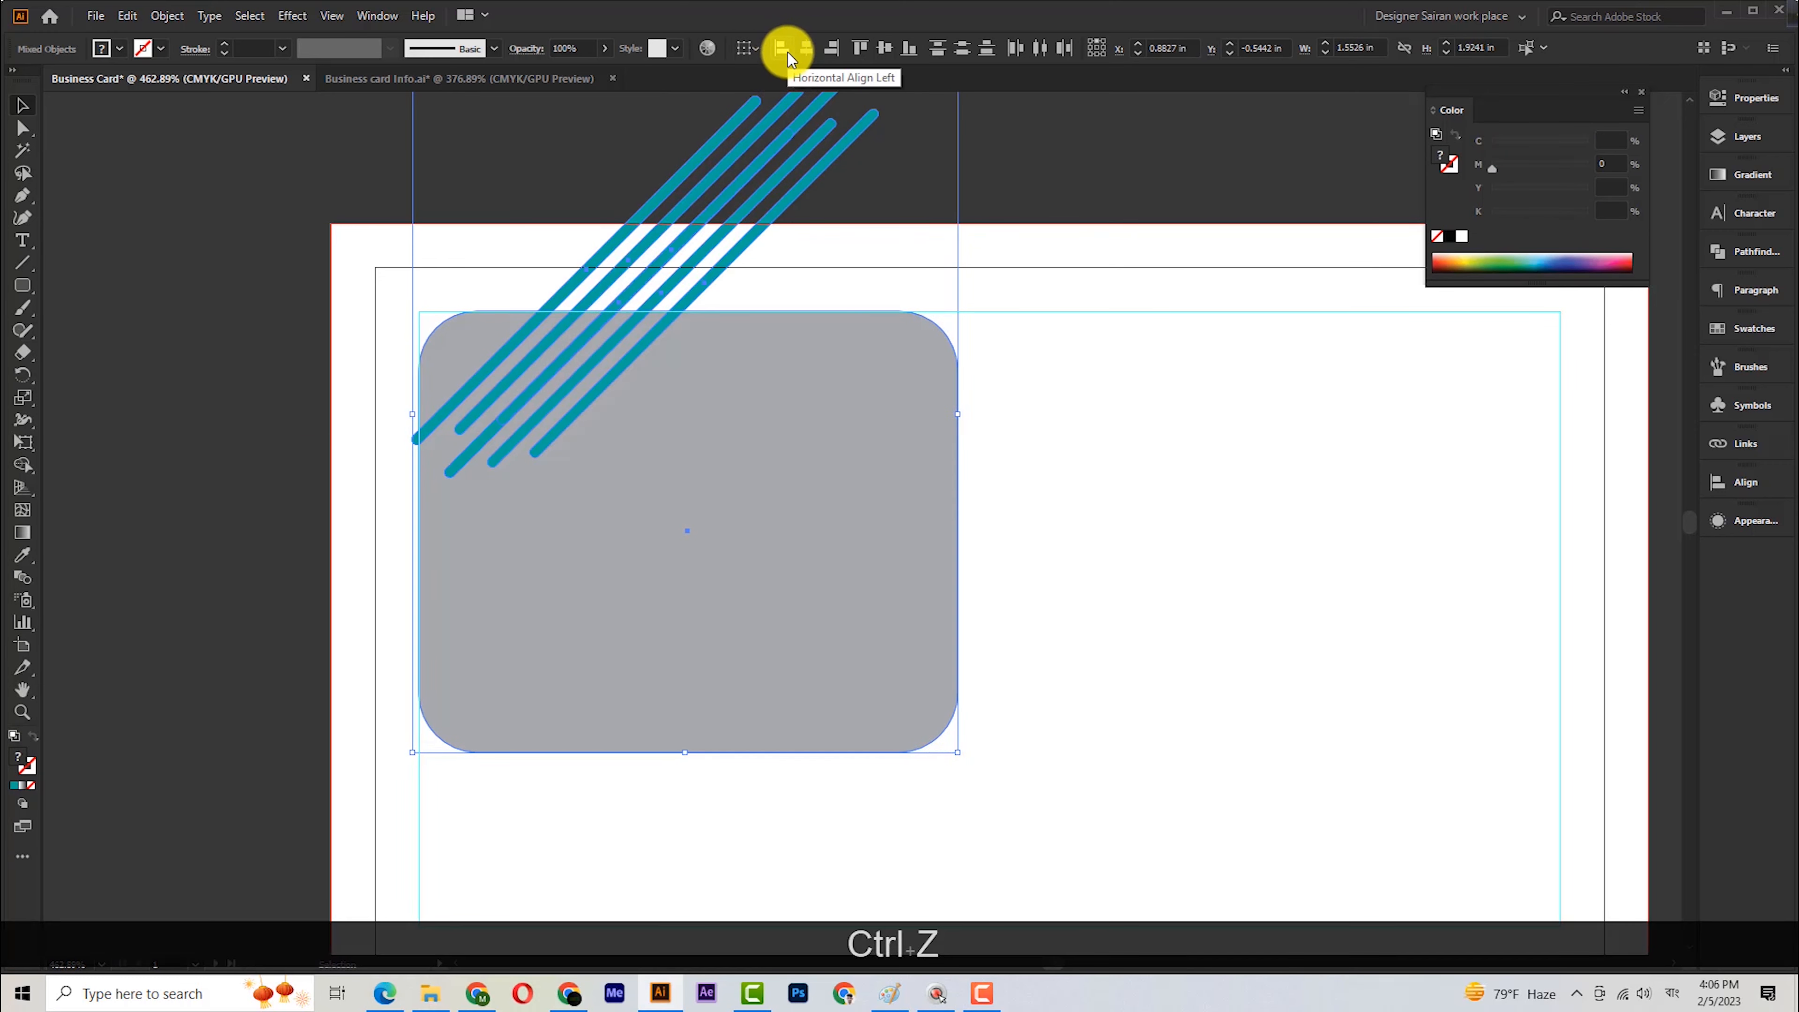
click(787, 52)
key(ctrl+z)
Select the stripe group and the gray rectangle and align their left edges.
click(328, 486)
click(499, 361)
shift+click(468, 343)
shift+click(467, 348)
click(780, 49)
click(200, 536)
Trim the stripe parts that extend above the gray rectangle using the Shape Builder tool.
drag(597, 494, 543, 443)
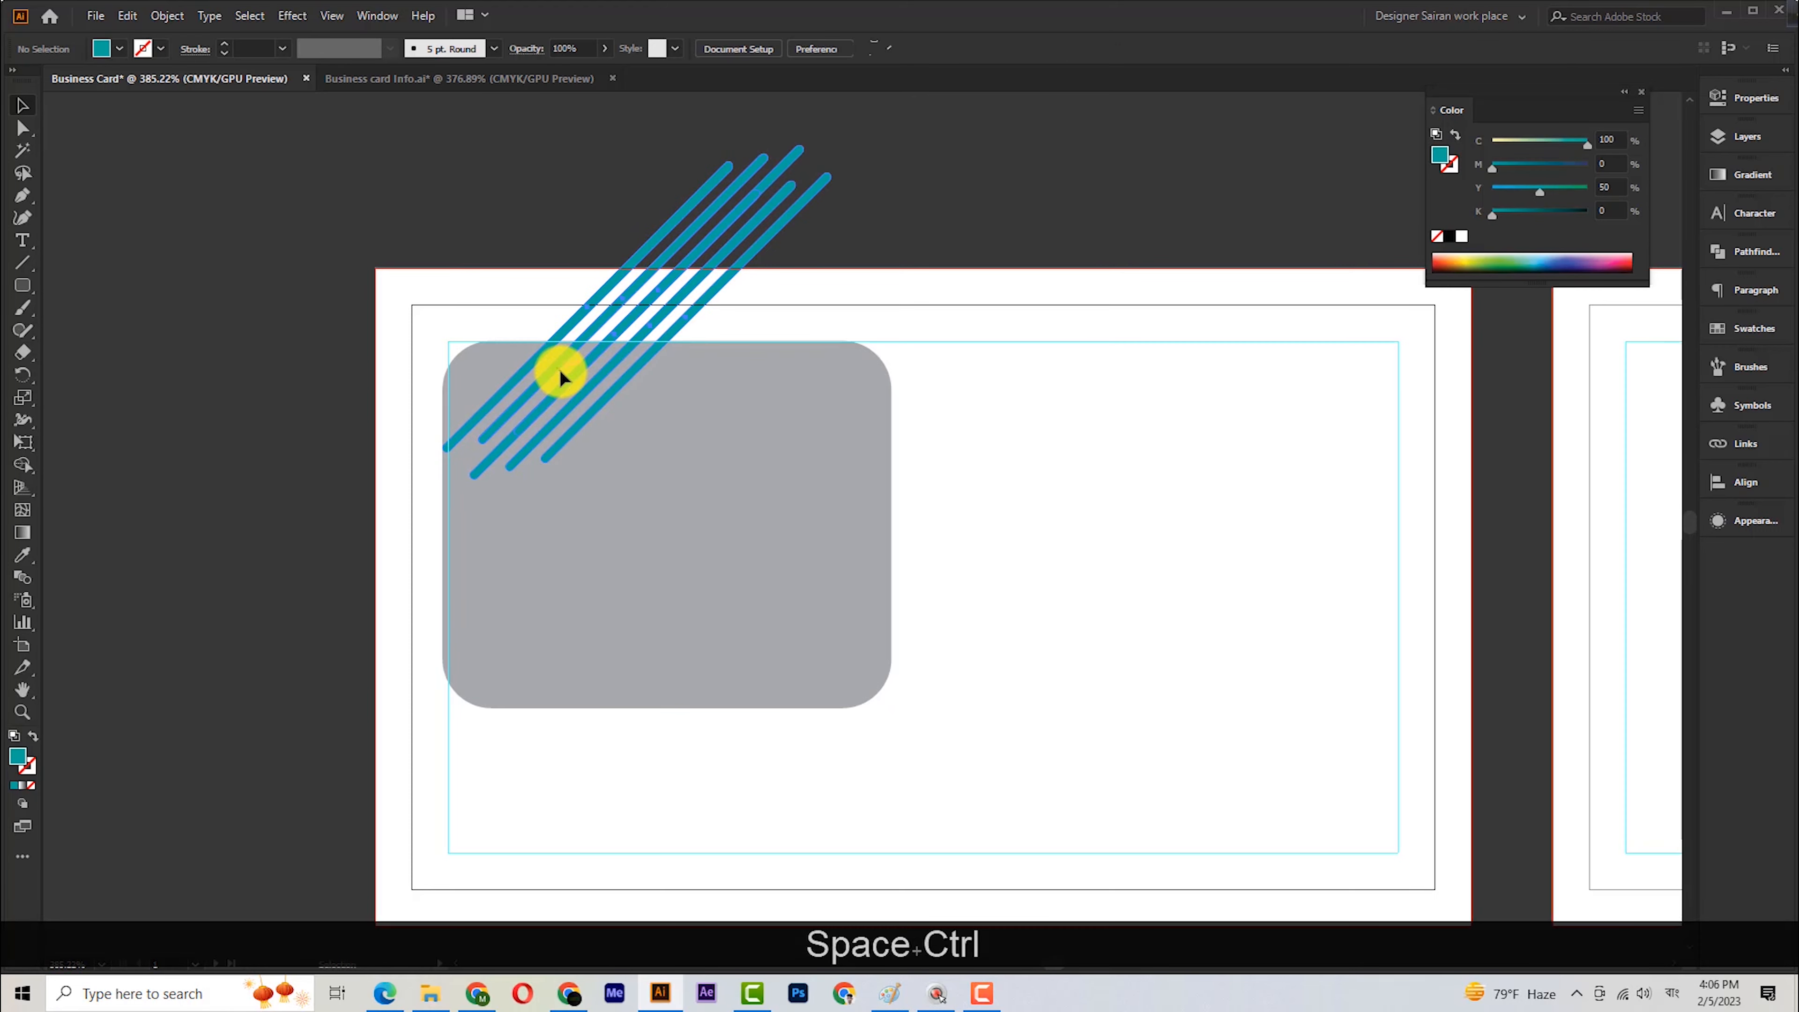
click(560, 367)
shift+click(679, 395)
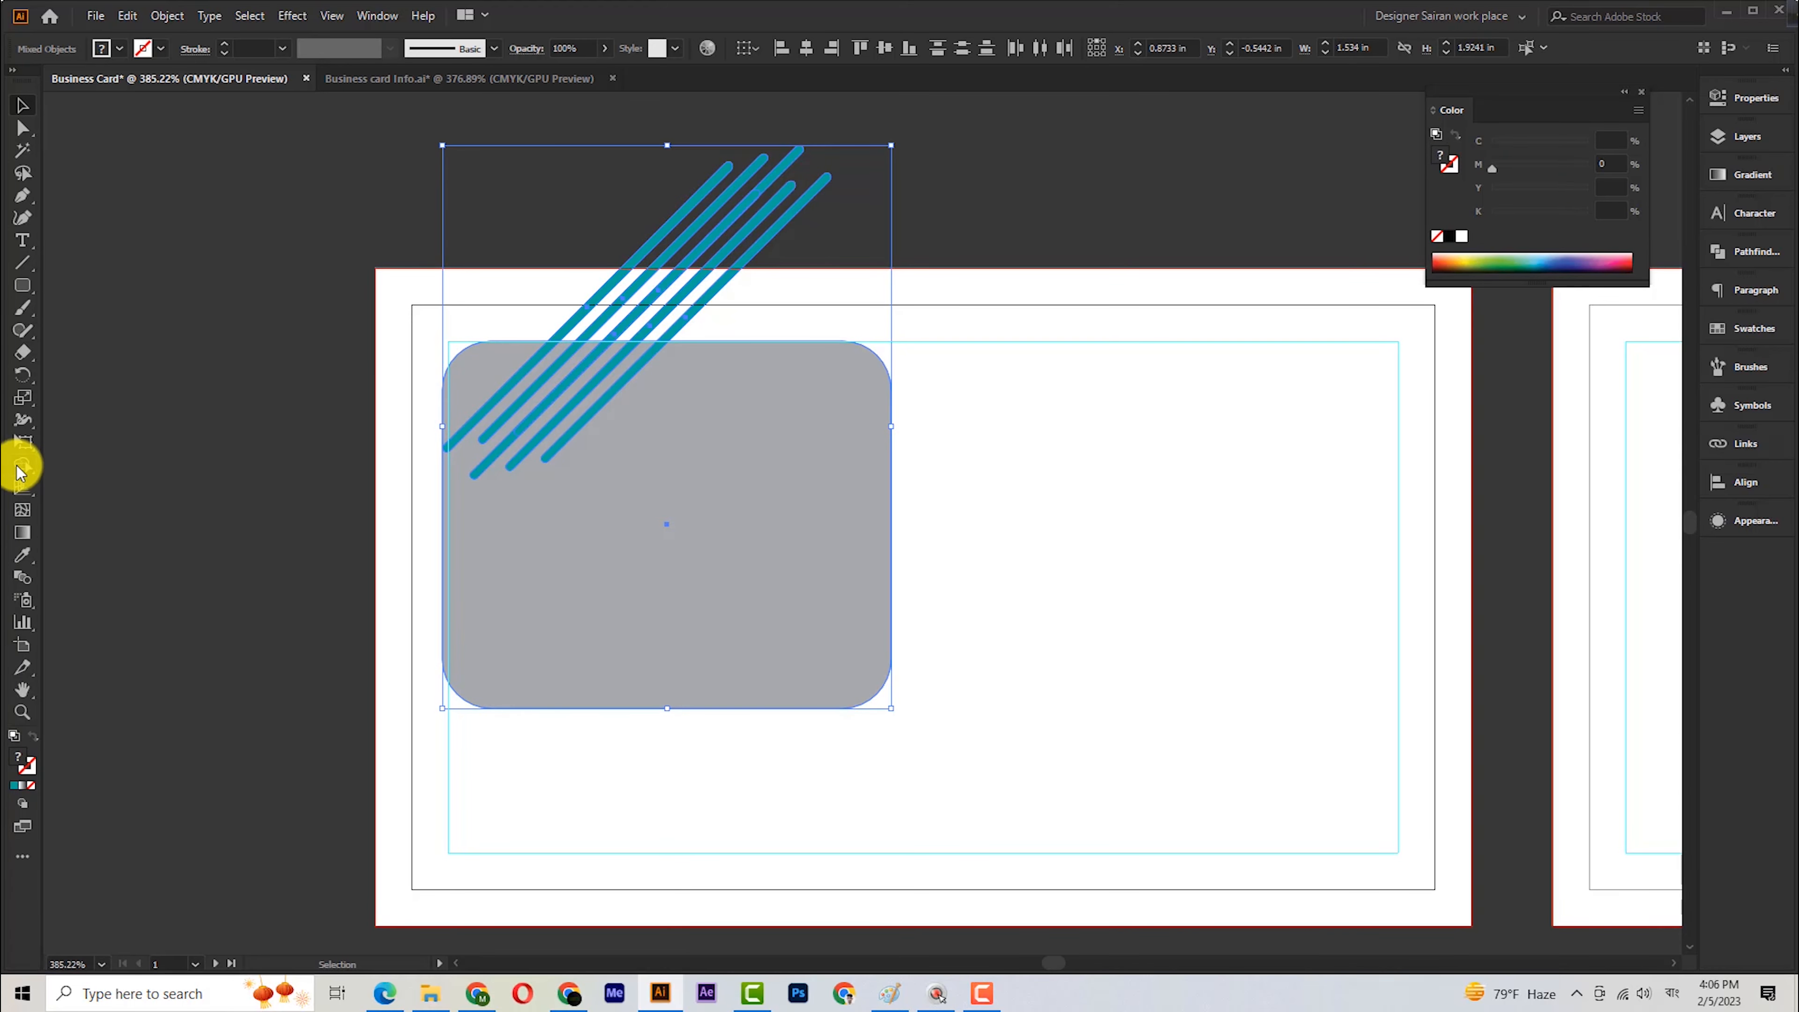
click(21, 467)
drag(743, 309, 638, 212)
Delete the leftover stripe fragment above the first card.
click(21, 128)
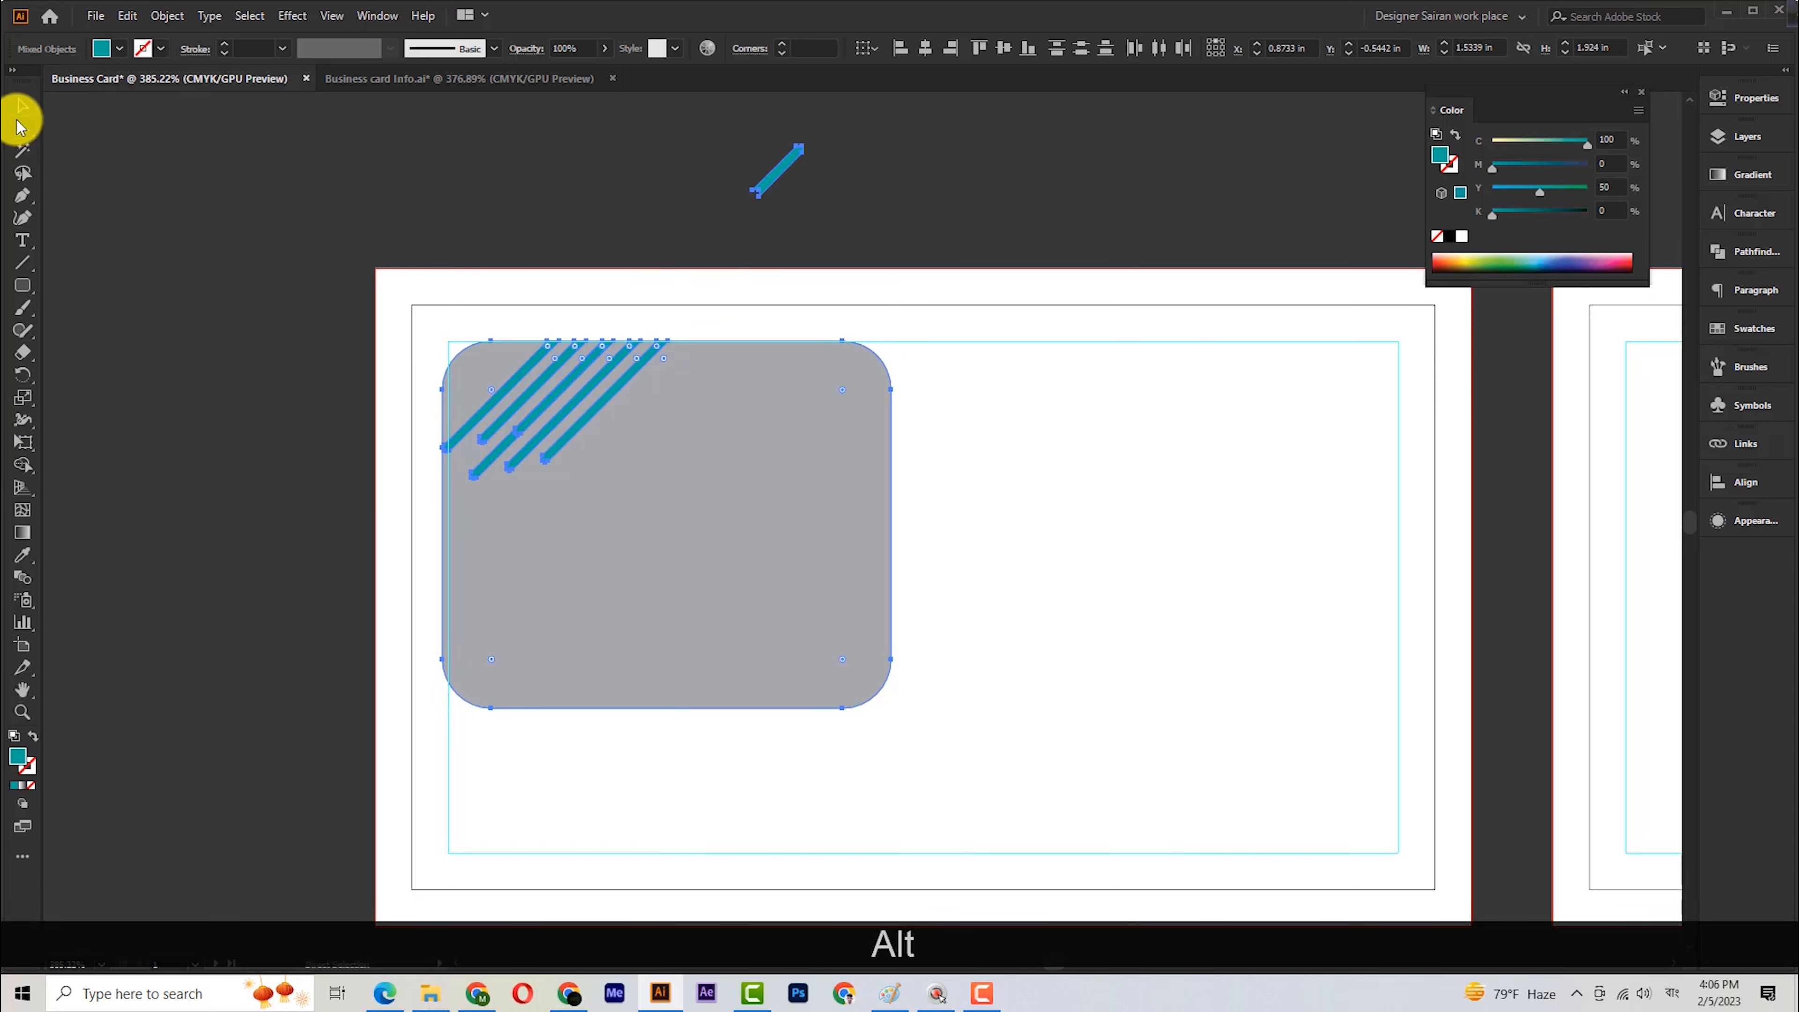
drag(880, 200, 87, 192)
key(Delete)
click(22, 107)
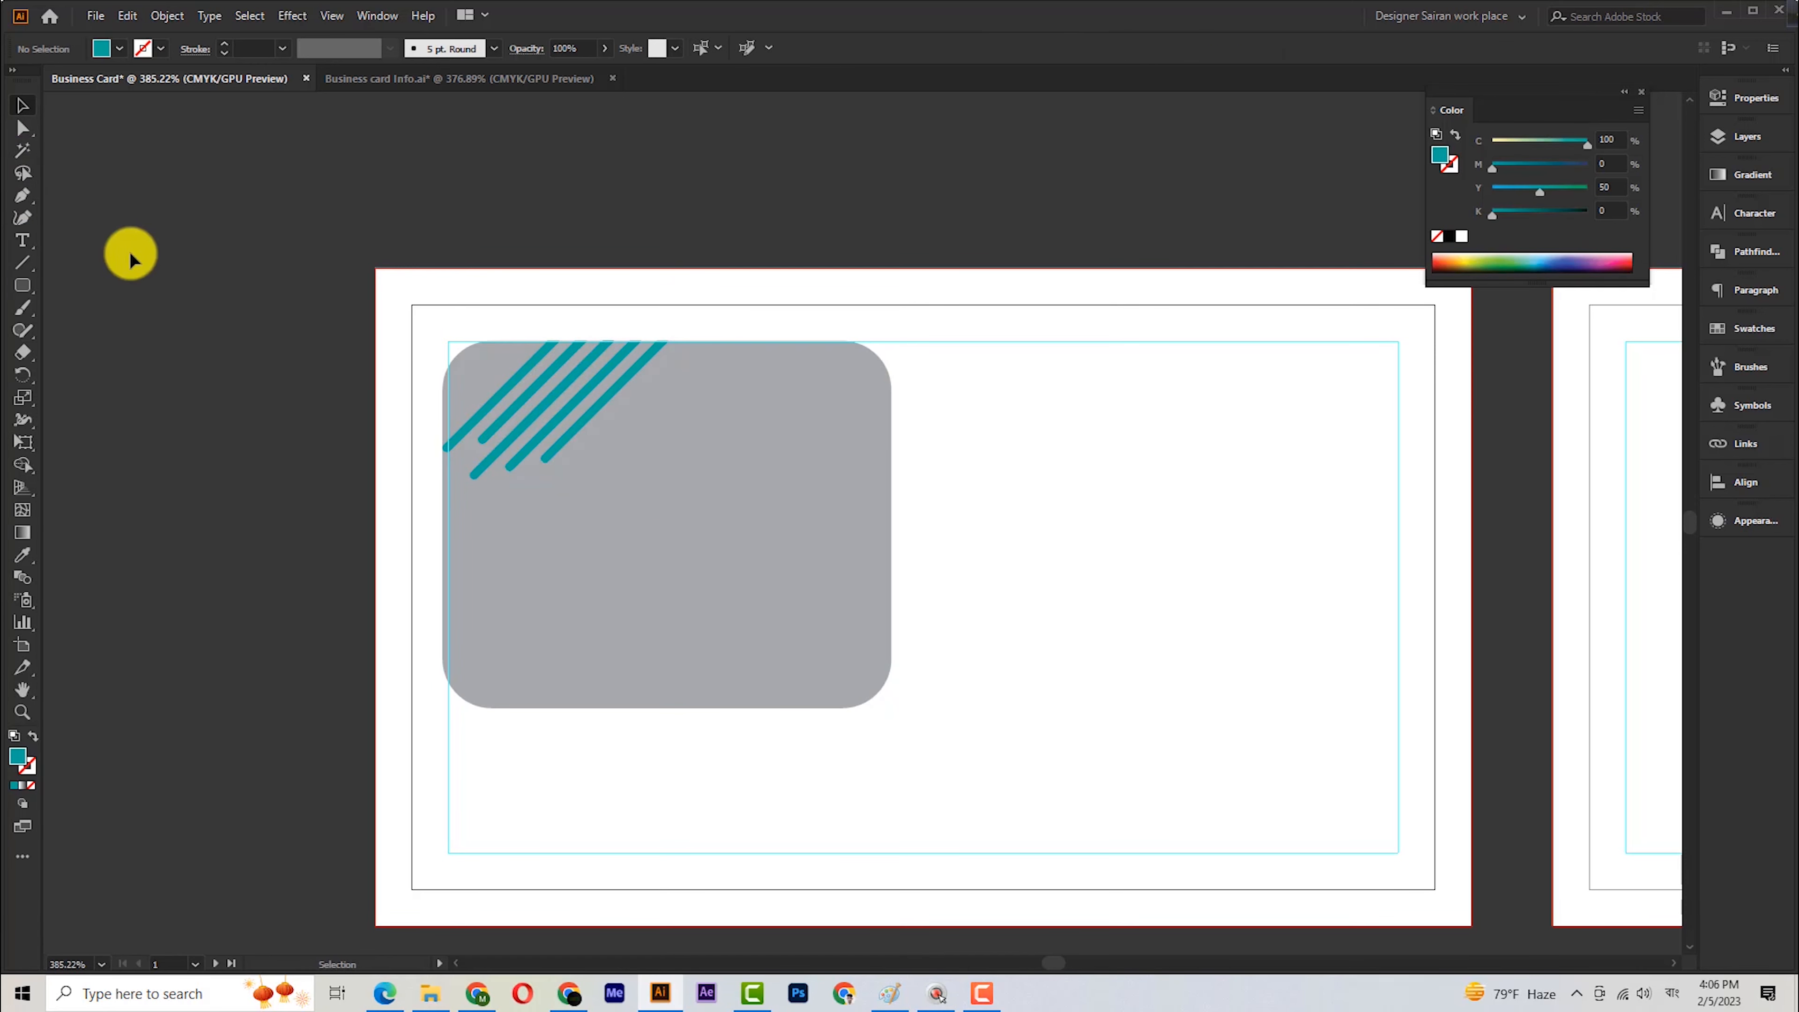
Make a copy of the stripes reflected across the horizontal axis and place it at the gray rectangle's lower right.
click(548, 397)
right_click(548, 397)
mouse_move(638, 610)
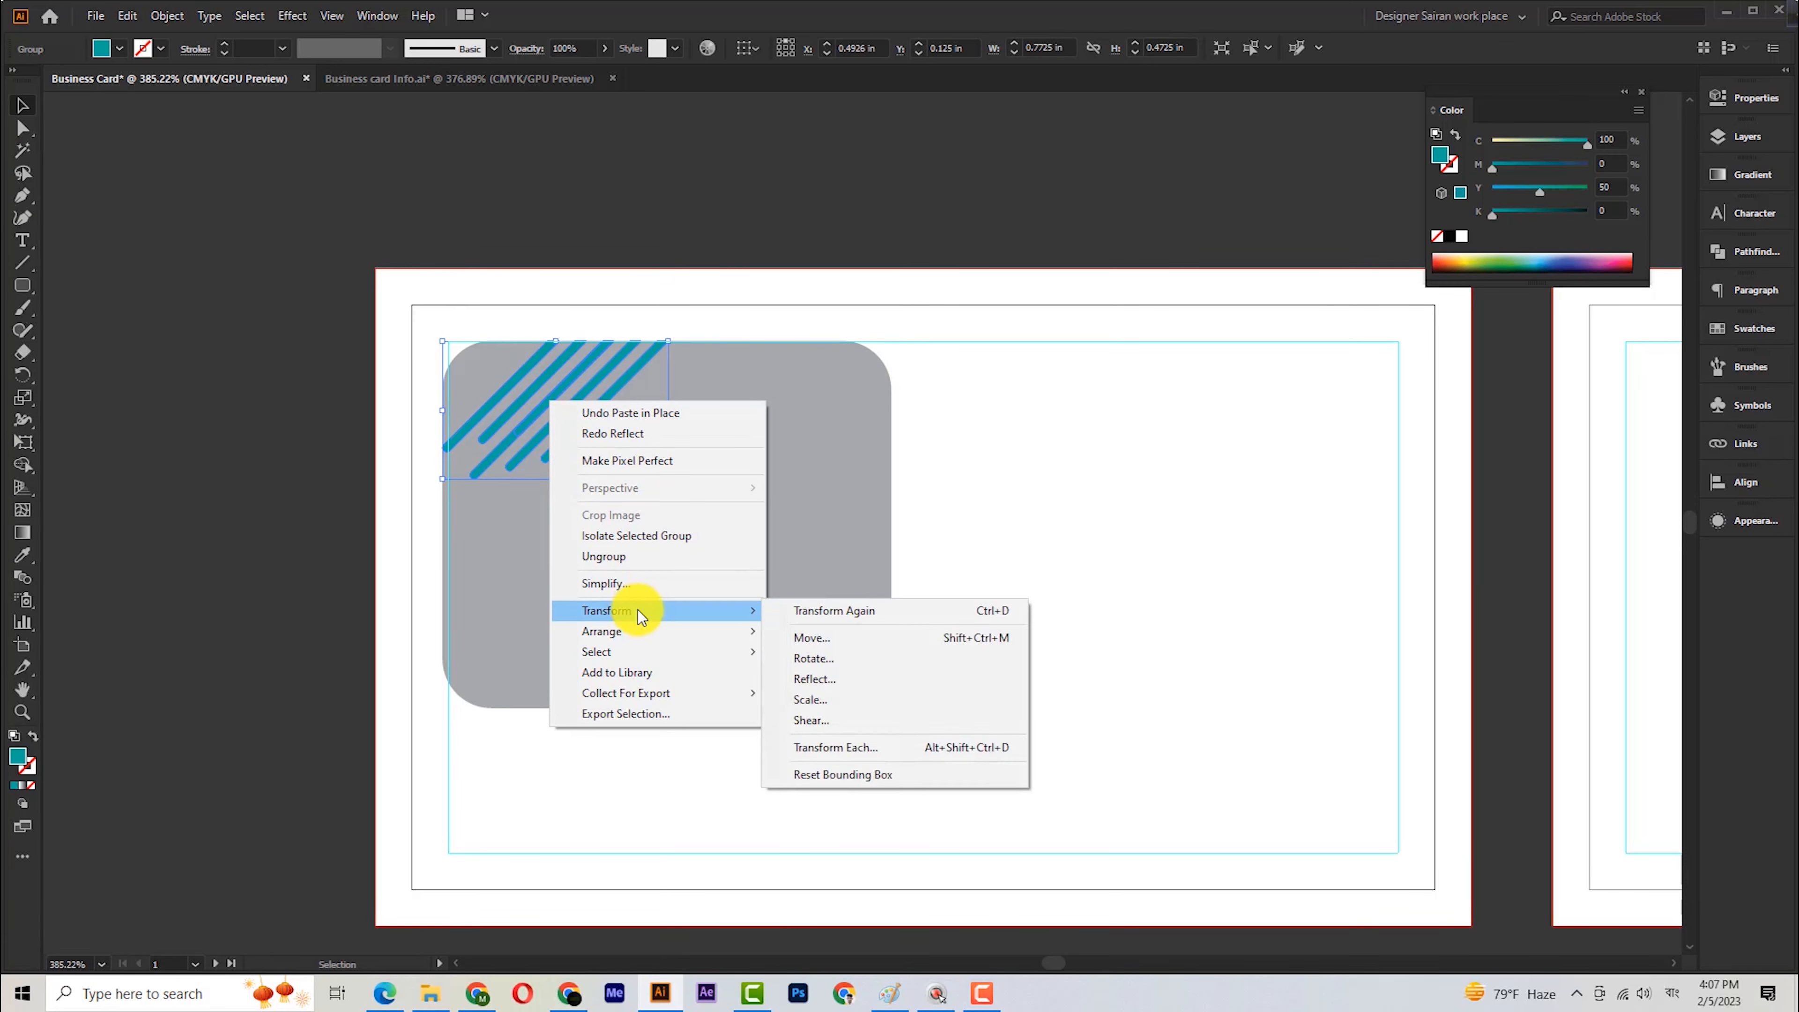
click(905, 679)
click(1333, 326)
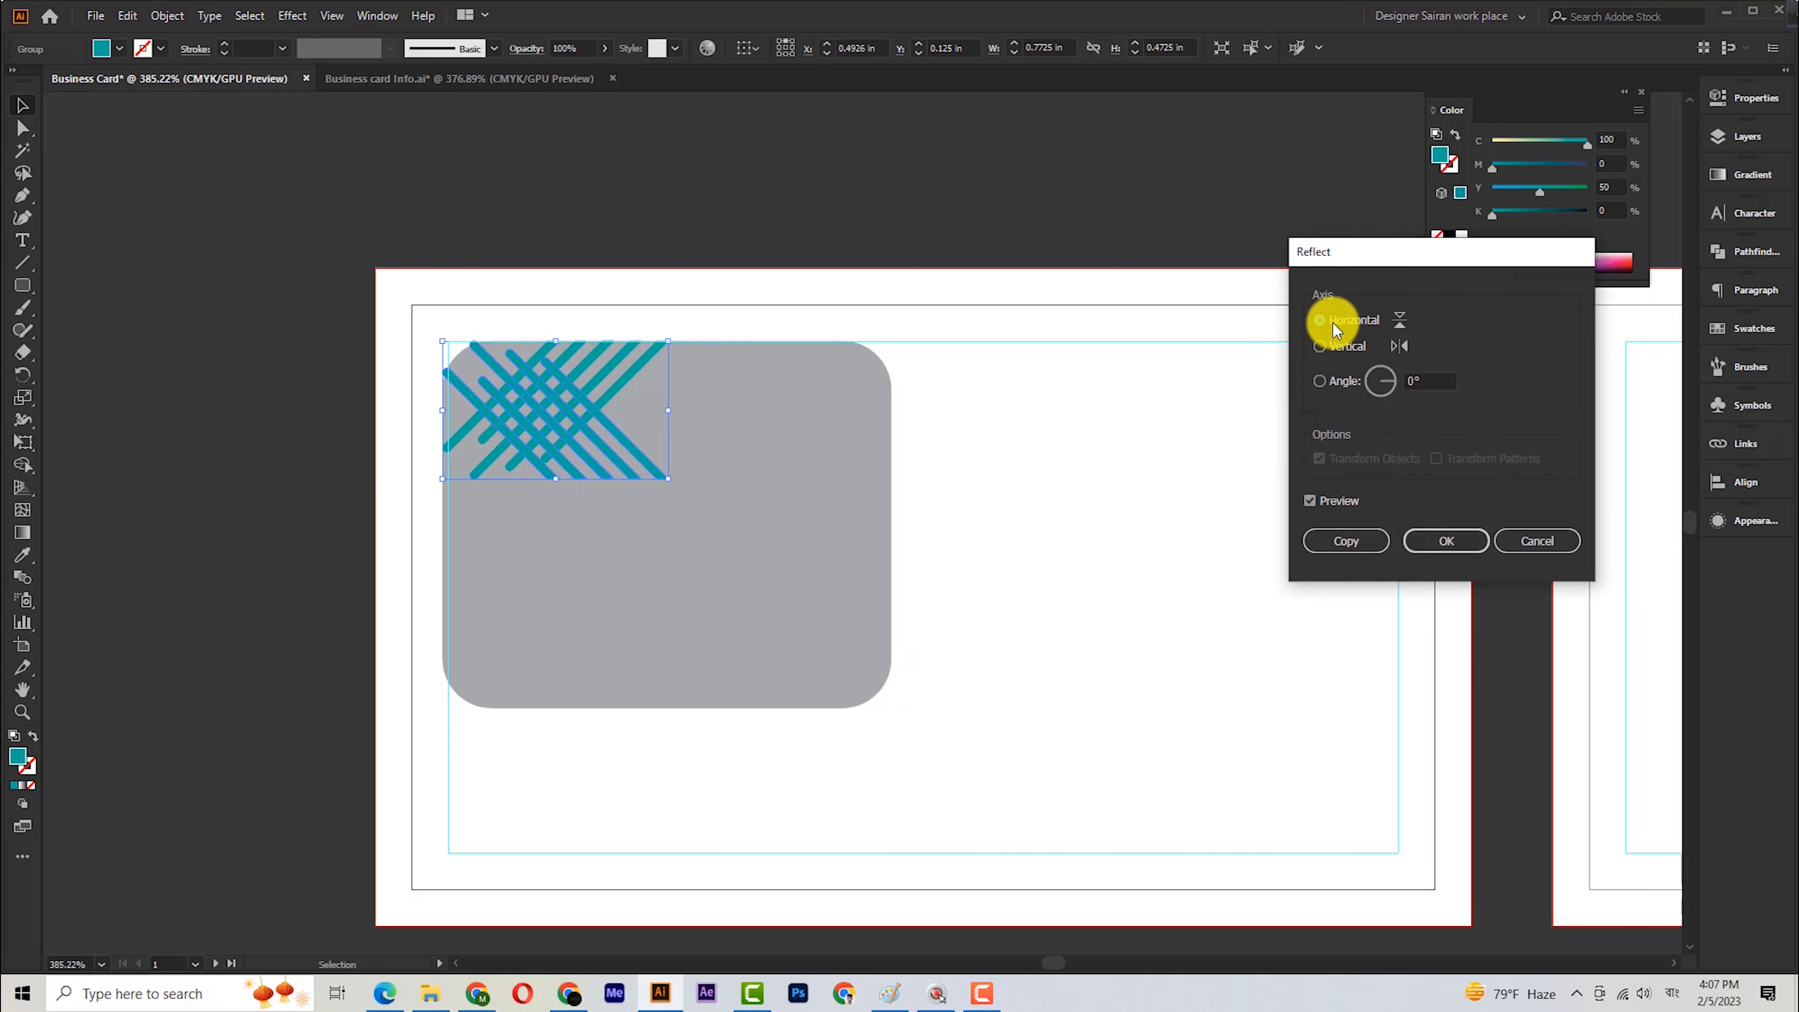
click(1333, 546)
drag(644, 465, 818, 687)
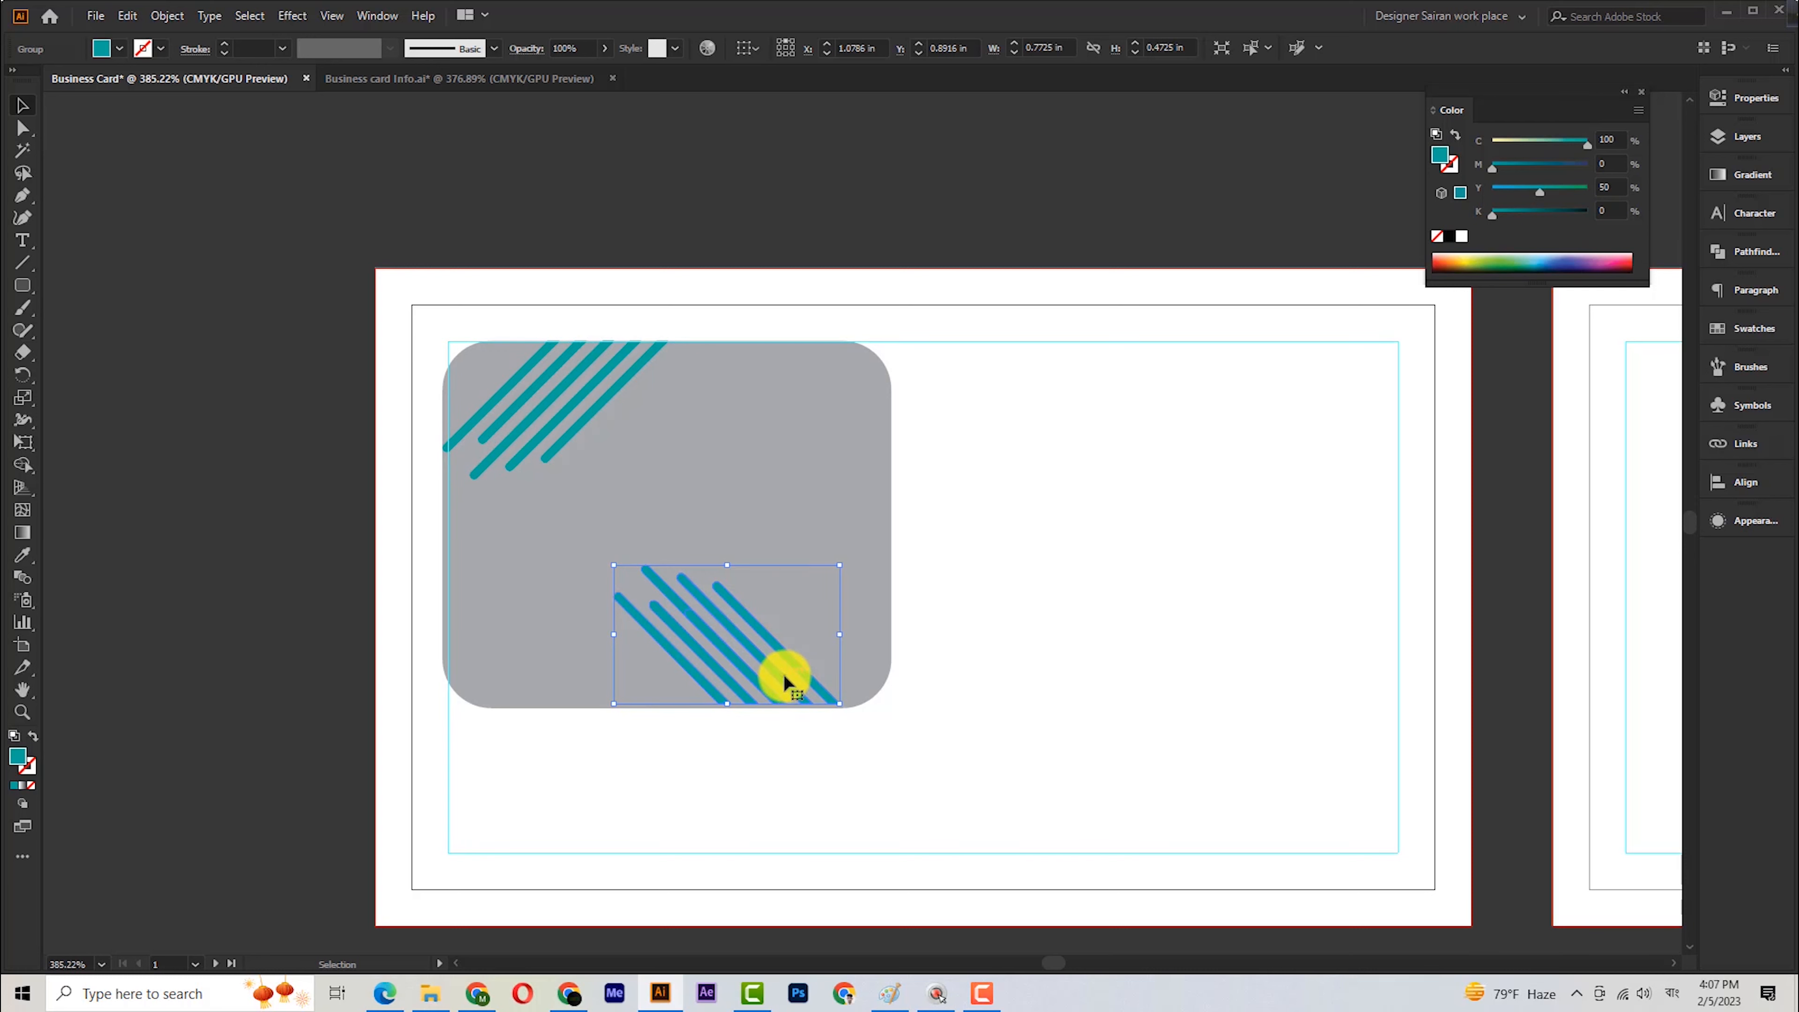
Reflect the lower stripe copy across the vertical axis.
right_click(785, 679)
mouse_move(904, 559)
click(1080, 630)
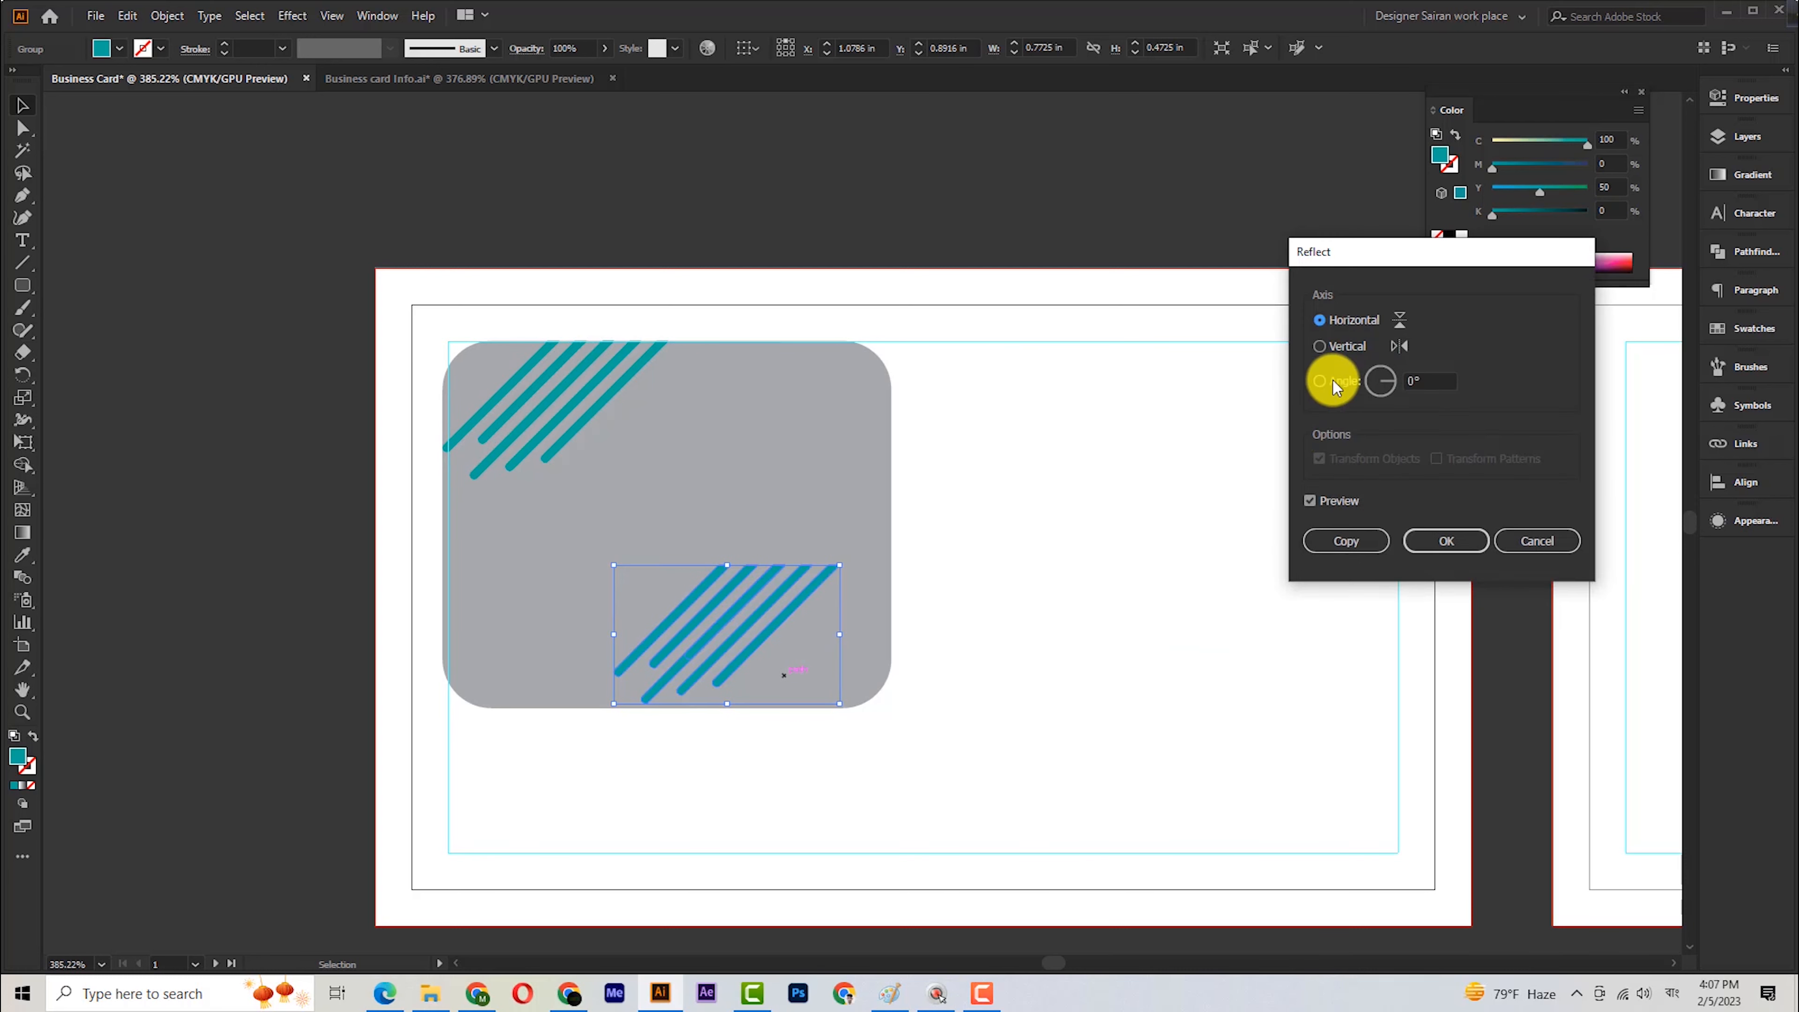
click(1320, 347)
click(1434, 541)
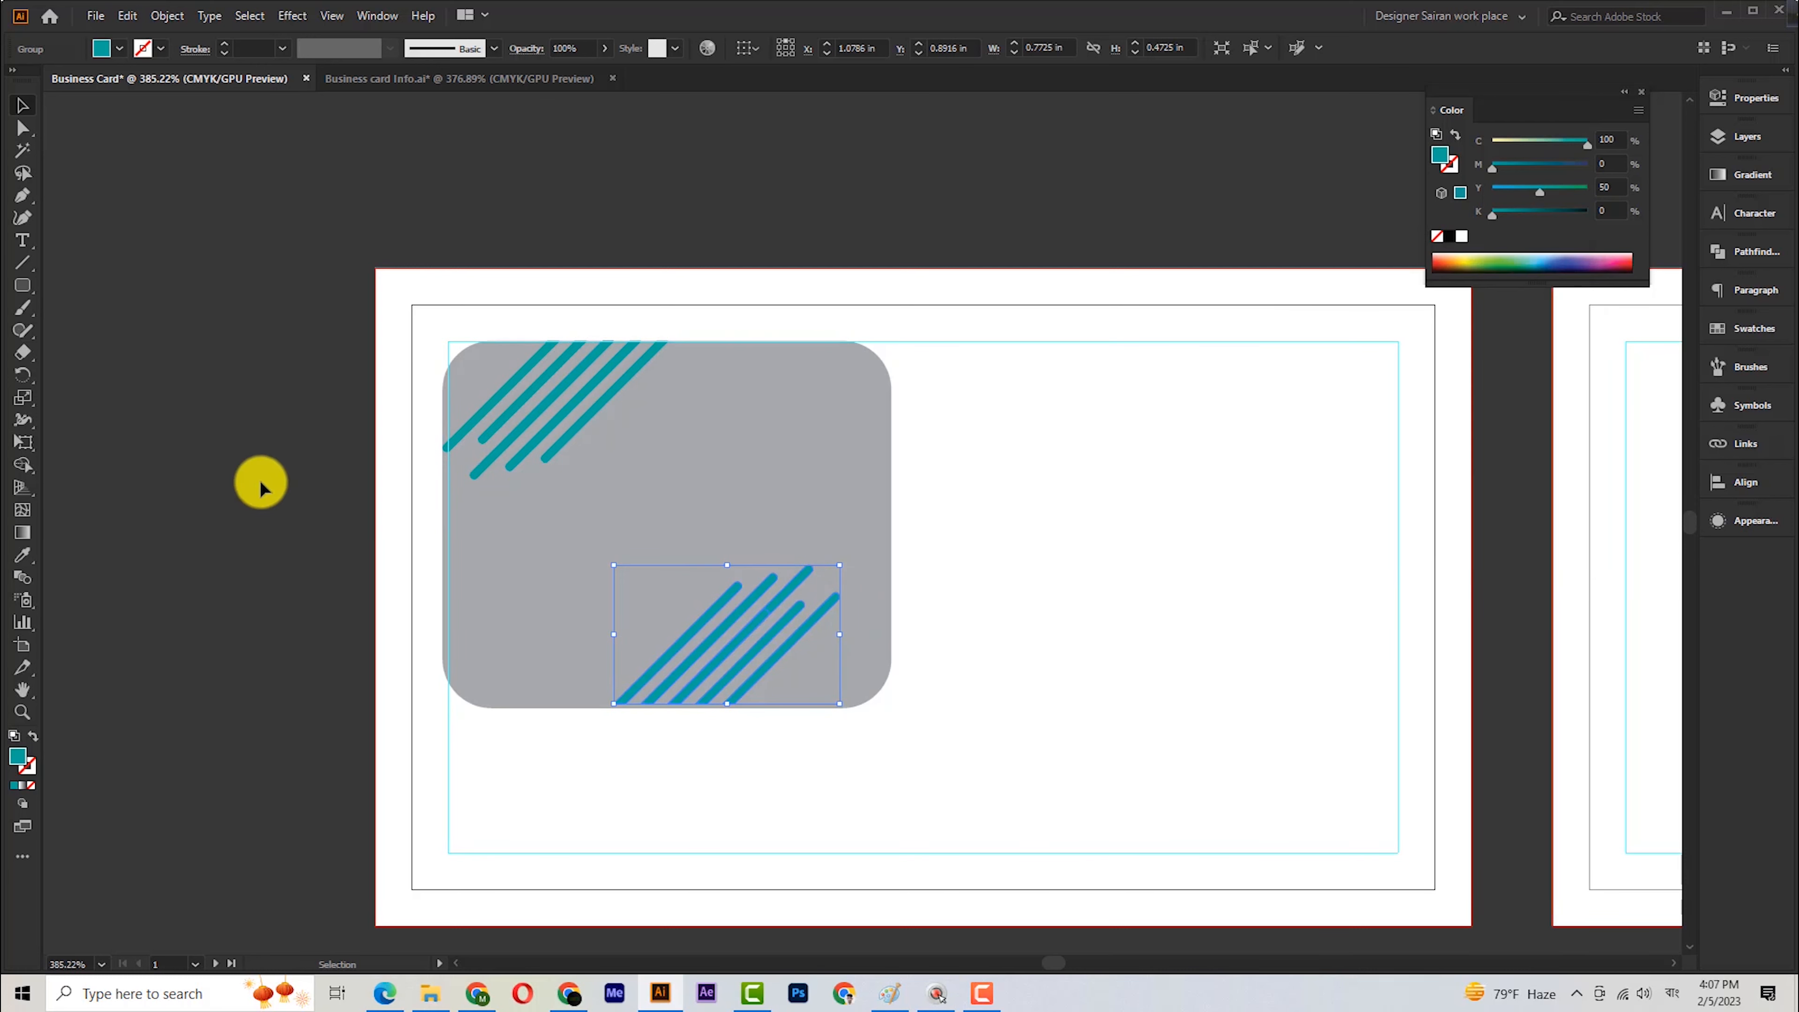
Nudge the lower stripes down until they sit flush with the gray rectangle's bottom edge.
scroll(783, 706, down, 1)
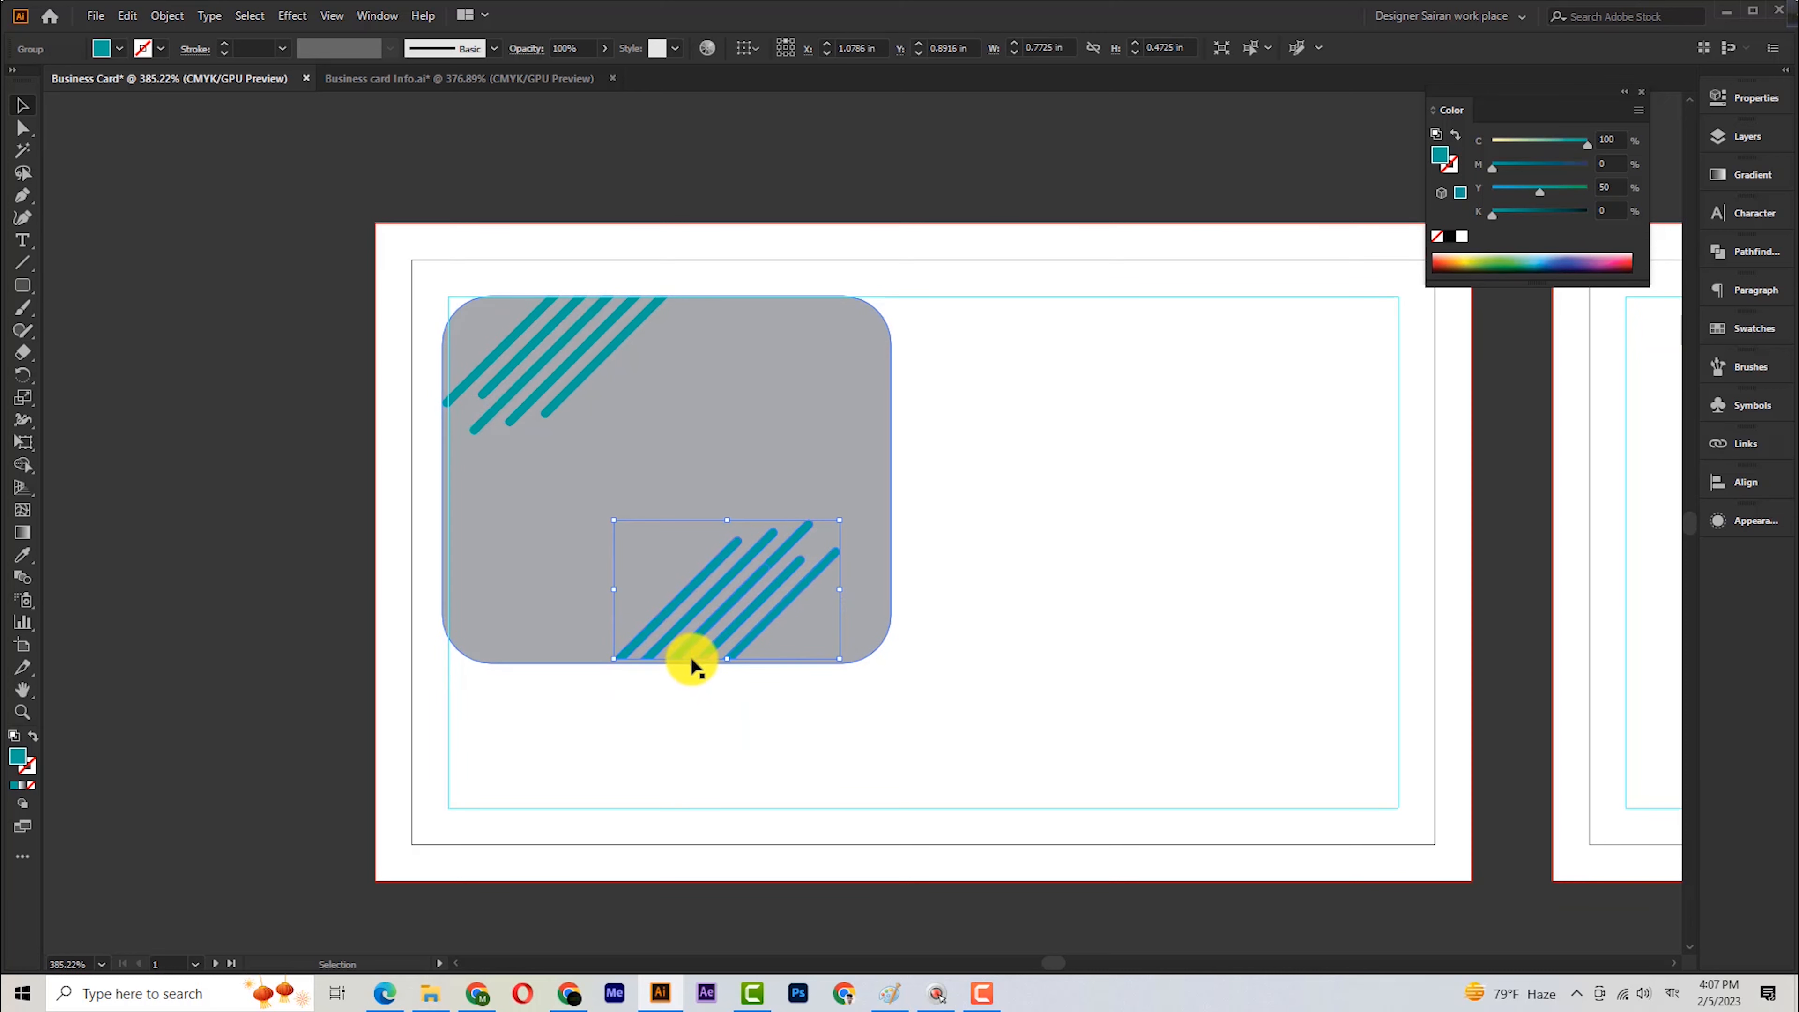
key(ctrl+space)
drag(649, 690, 1055, 711)
drag(787, 549, 787, 564)
key(ctrl+space)
drag(903, 602, 472, 493)
Group the upper stripes with the gray rectangle and right-align the lower stripes to that group.
click(774, 302)
shift+click(903, 379)
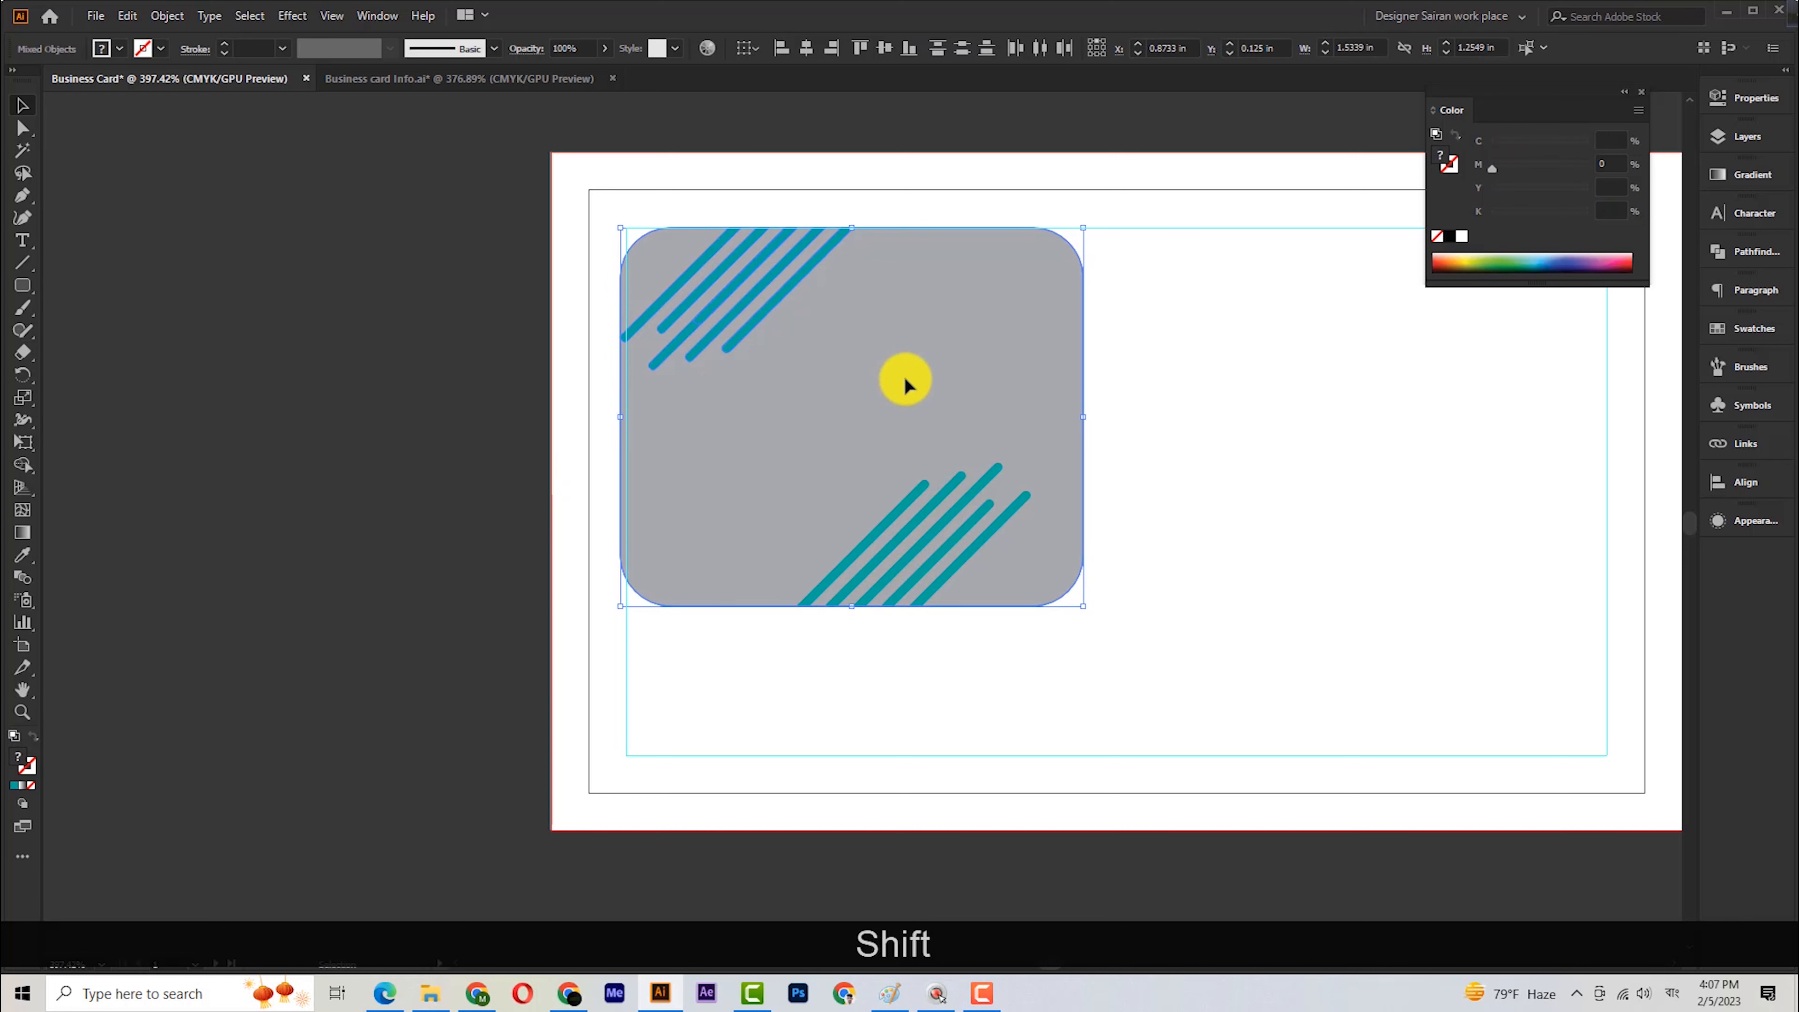
key(ctrl+g)
click(980, 533)
shift+click(1053, 575)
click(831, 47)
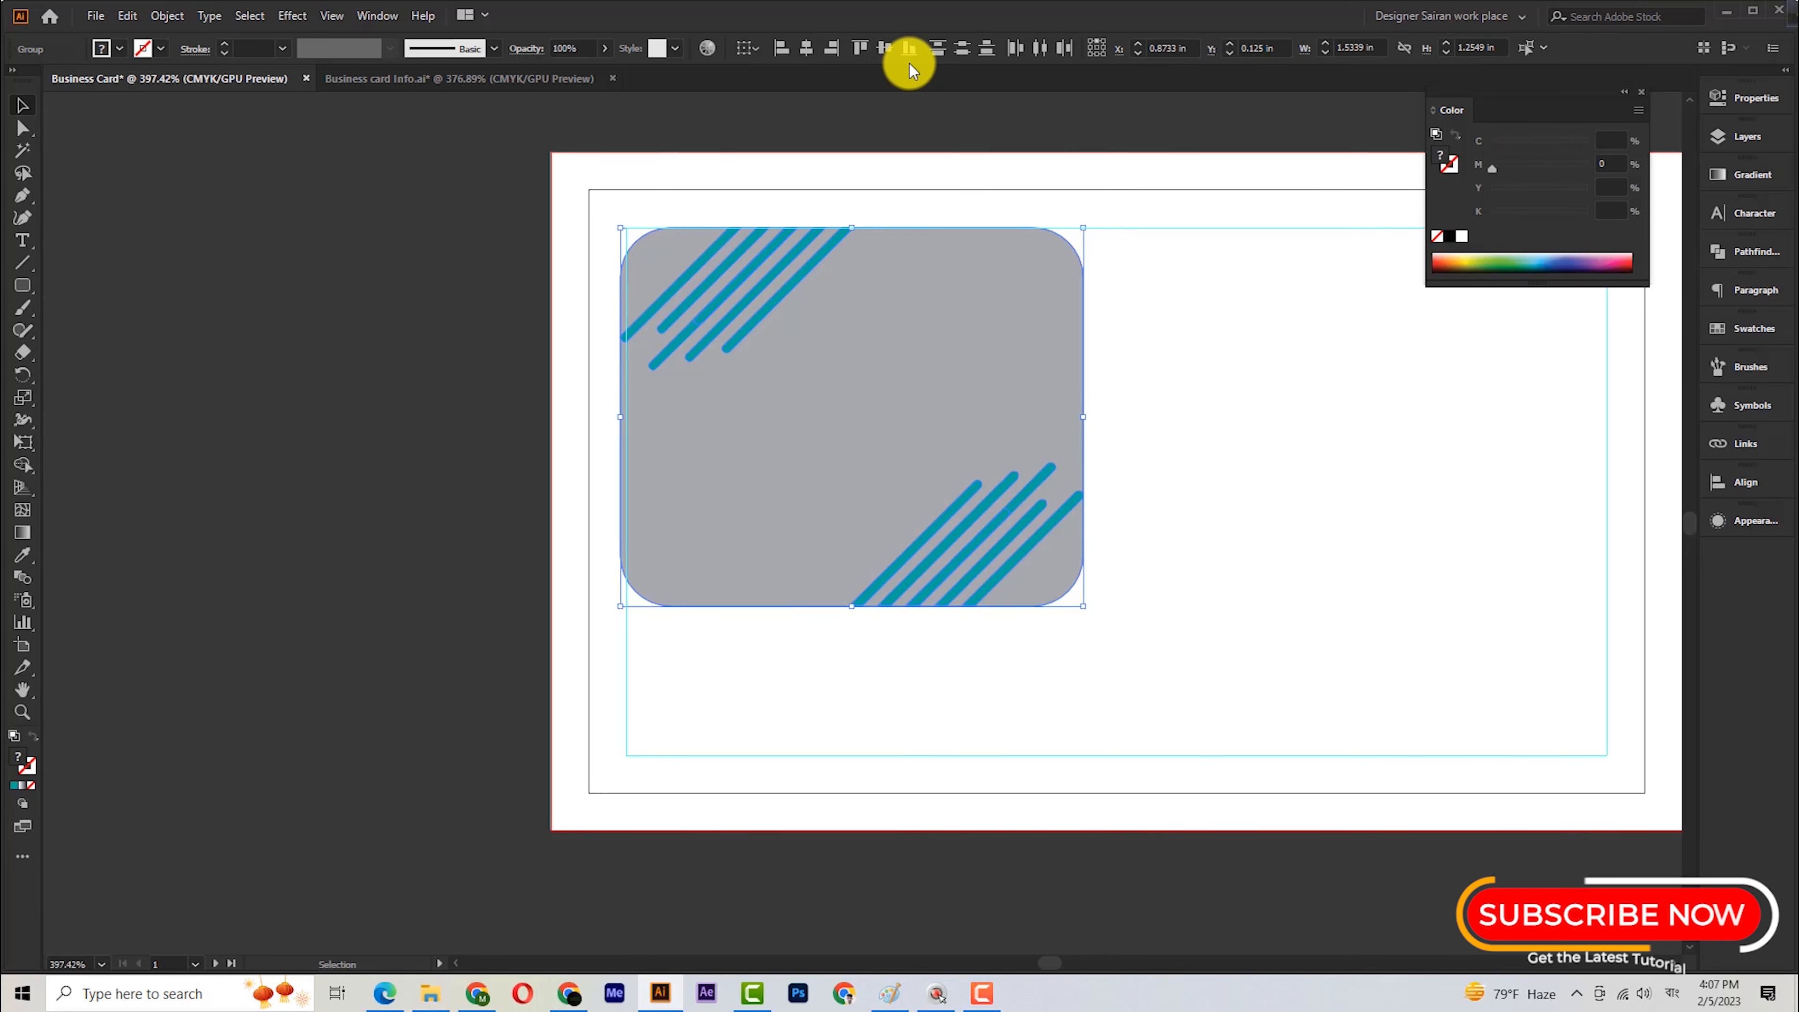
Align the striped rectangle with the left margin guide and ungroup the rectangle from its stripes.
click(975, 476)
drag(807, 453, 764, 425)
click(496, 425)
right_click(694, 374)
click(791, 531)
click(213, 438)
key(ctrl+space)
drag(779, 744, 691, 746)
click(665, 435)
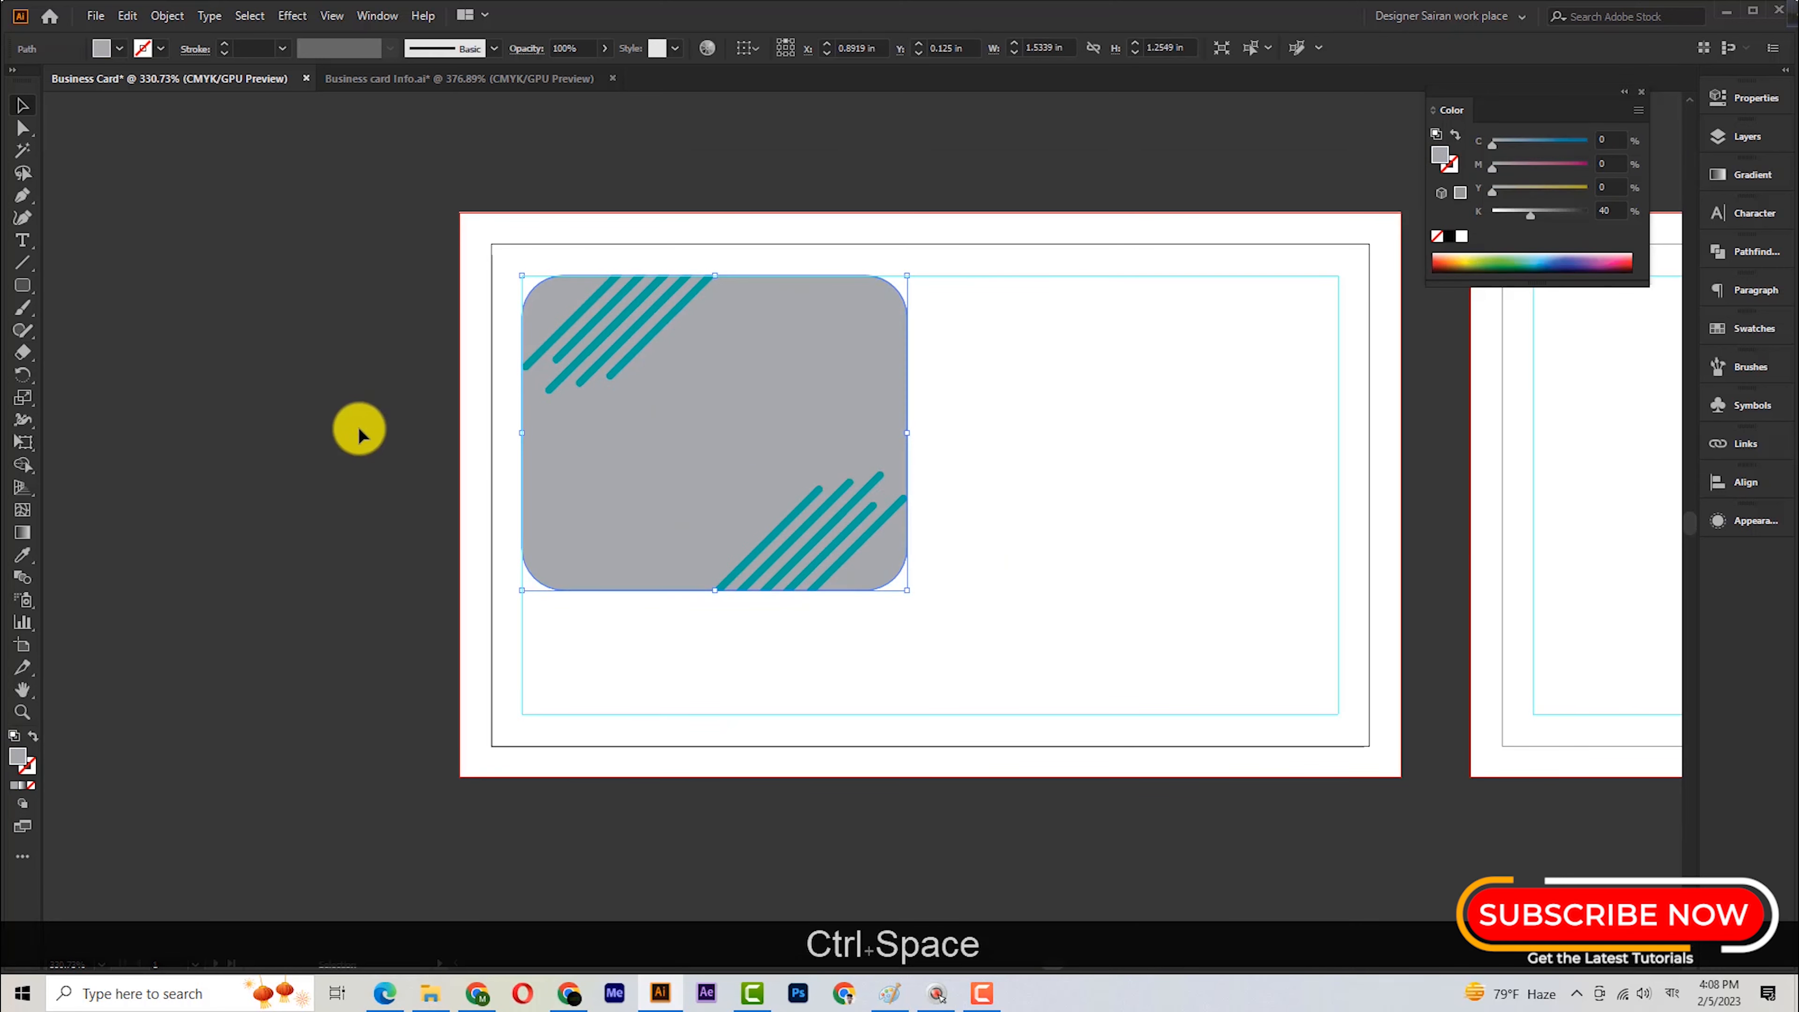
click(360, 428)
Switch to File Explorer and place Man.jpg from the Downloads folder into the business card document.
click(430, 993)
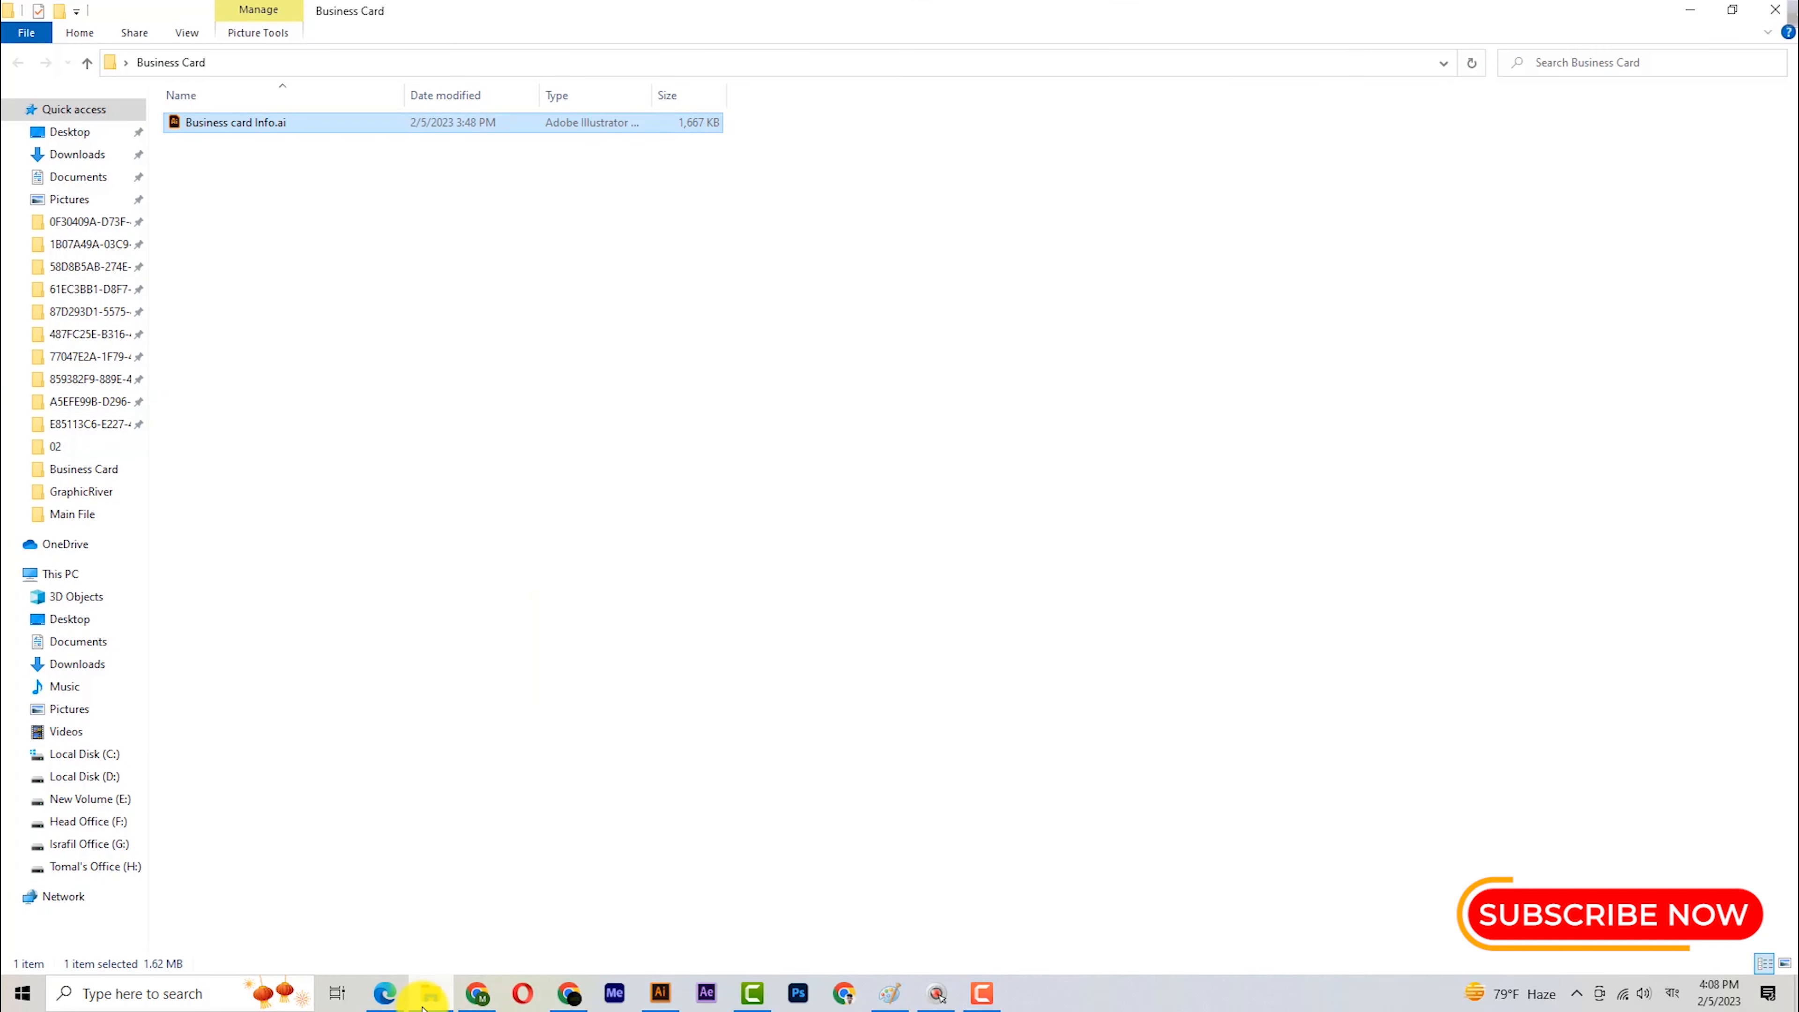
click(107, 156)
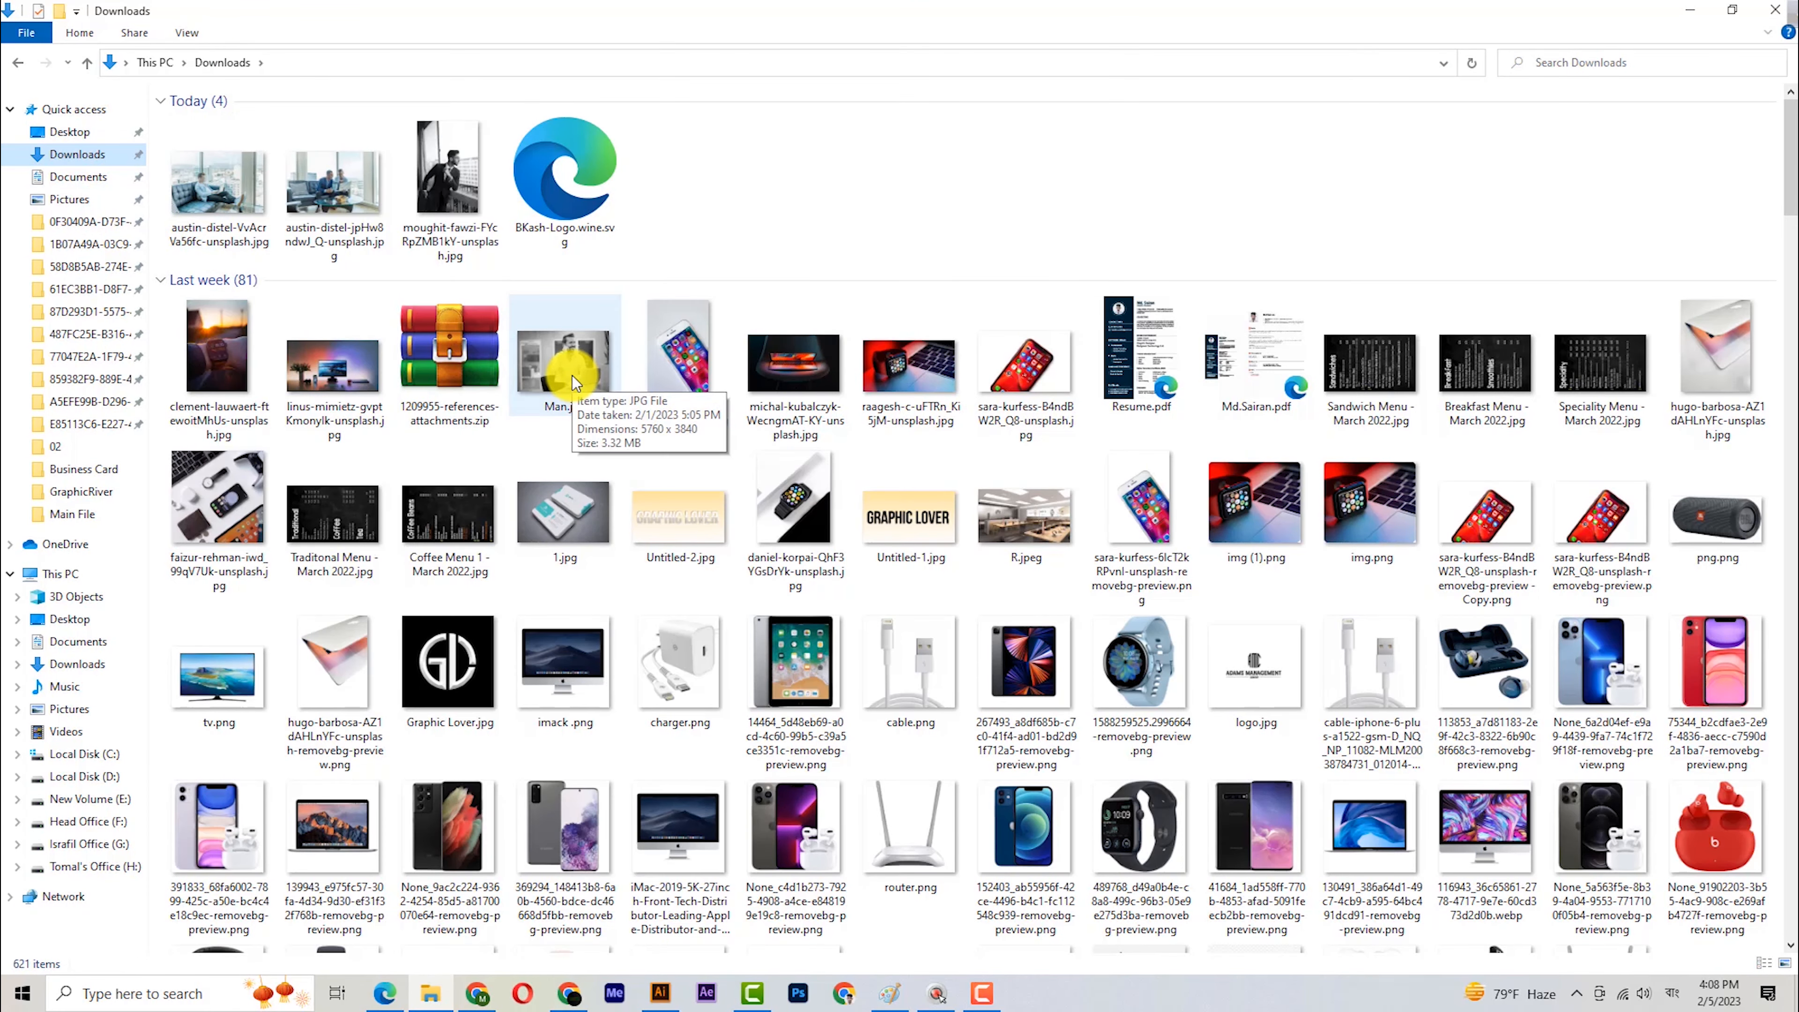
drag(571, 374, 679, 677)
key(ctrl+space)
click(692, 605)
drag(691, 604, 496, 489)
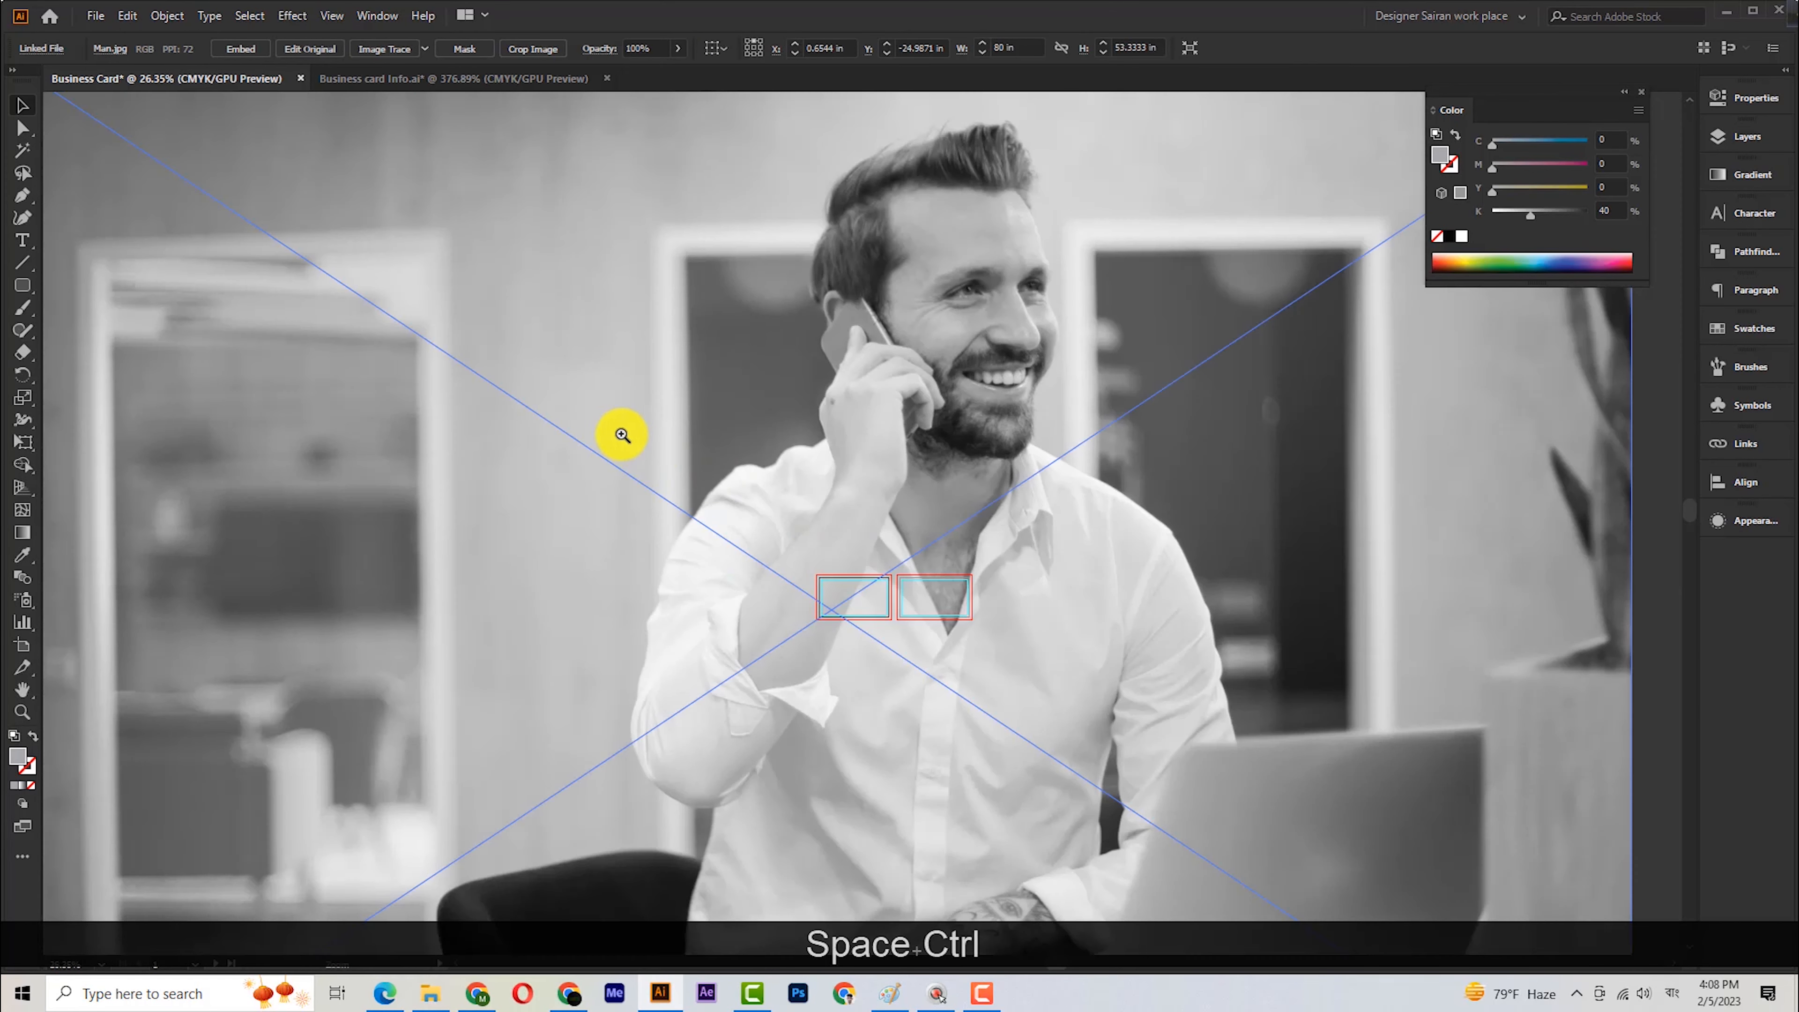
Scale the photo down to about 2 by 1.34 in over the gray rectangle and embed it.
drag(852, 558, 708, 518)
drag(1081, 576, 860, 572)
key(ctrl+space)
drag(1112, 607, 1386, 518)
drag(833, 572, 627, 489)
click(252, 48)
drag(500, 572, 574, 542)
Send the photo behind the stripes and gray rectangle and adjust its position there.
key(ctrl+space)
key(ctrl+bracketleft)
key(ctrl+bracketleft)
click(714, 792)
drag(749, 601, 771, 595)
Clip the photo to the rounded gray rectangle with a clipping mask.
shift+click(613, 454)
right_click(616, 450)
click(703, 616)
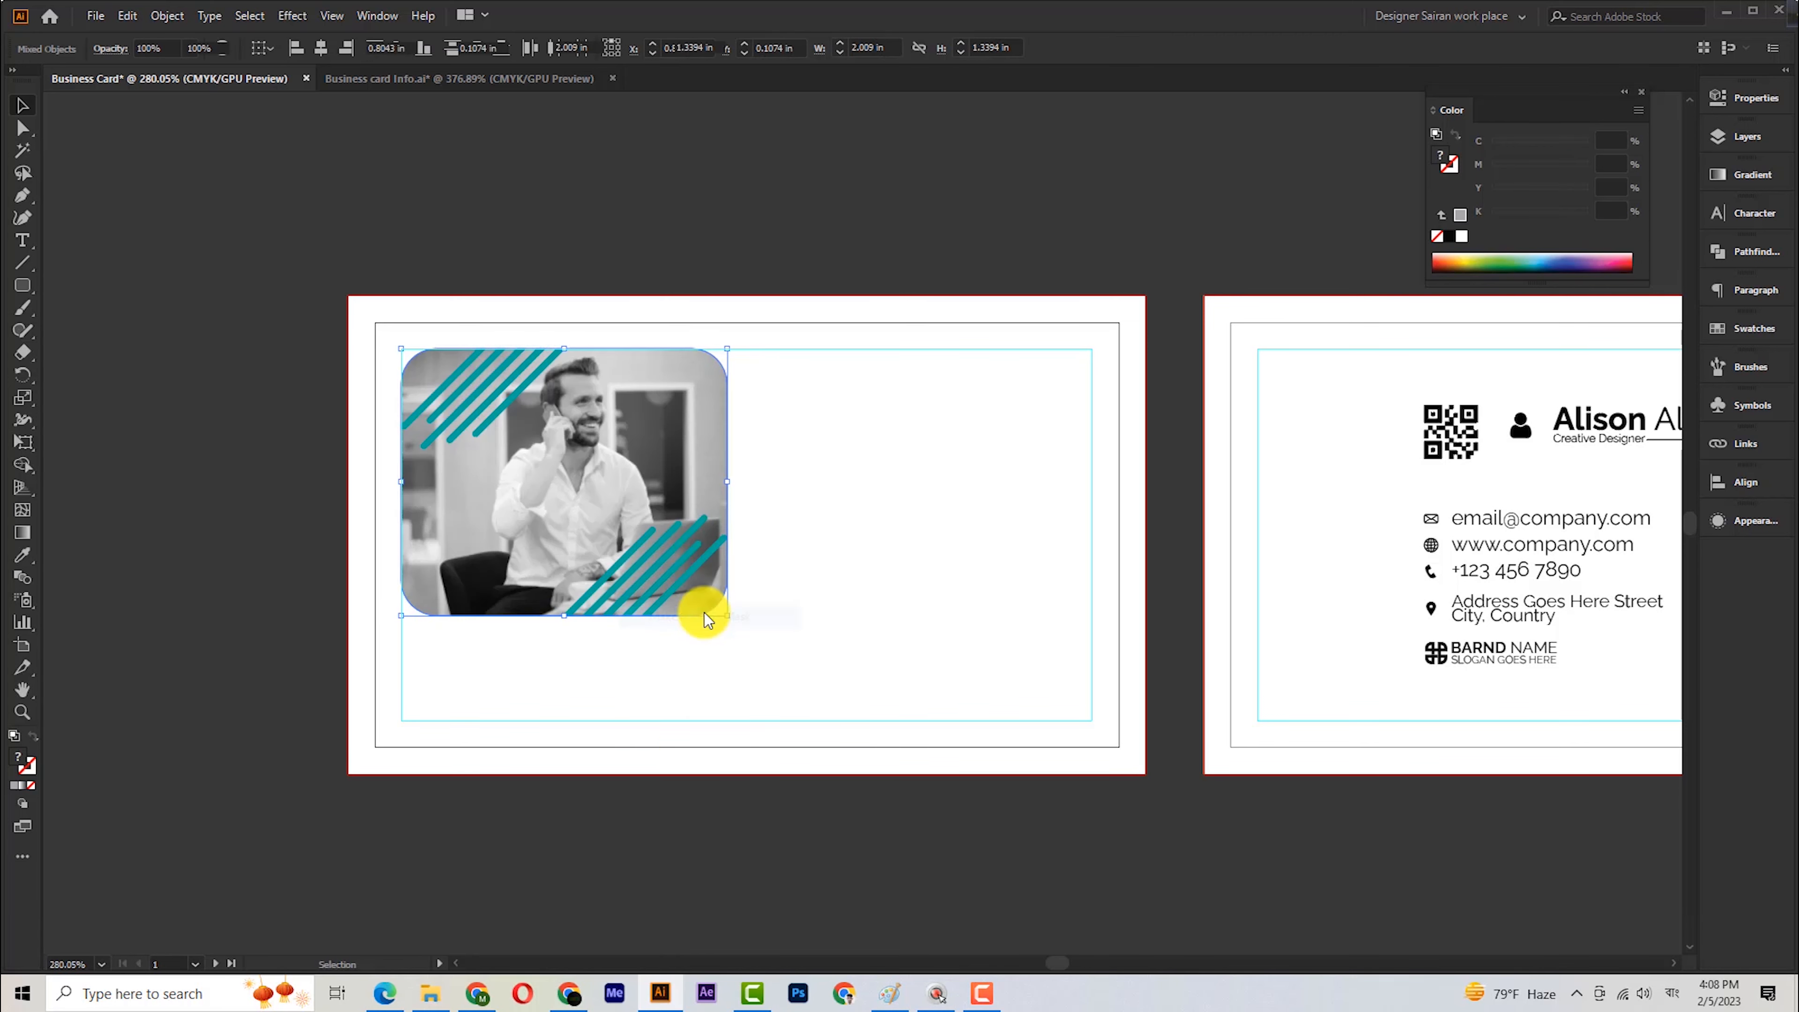
click(662, 755)
Change the blending mode of both teal stripe groups over the photo.
key(ctrl+space)
drag(611, 515, 498, 366)
click(499, 366)
shift+click(722, 574)
click(519, 49)
click(413, 68)
click(385, 140)
click(269, 321)
Draw a rounded rectangle about 1.64 by 0.78 in overlapping the photo's lower-right area.
scroll(574, 485, down, 1)
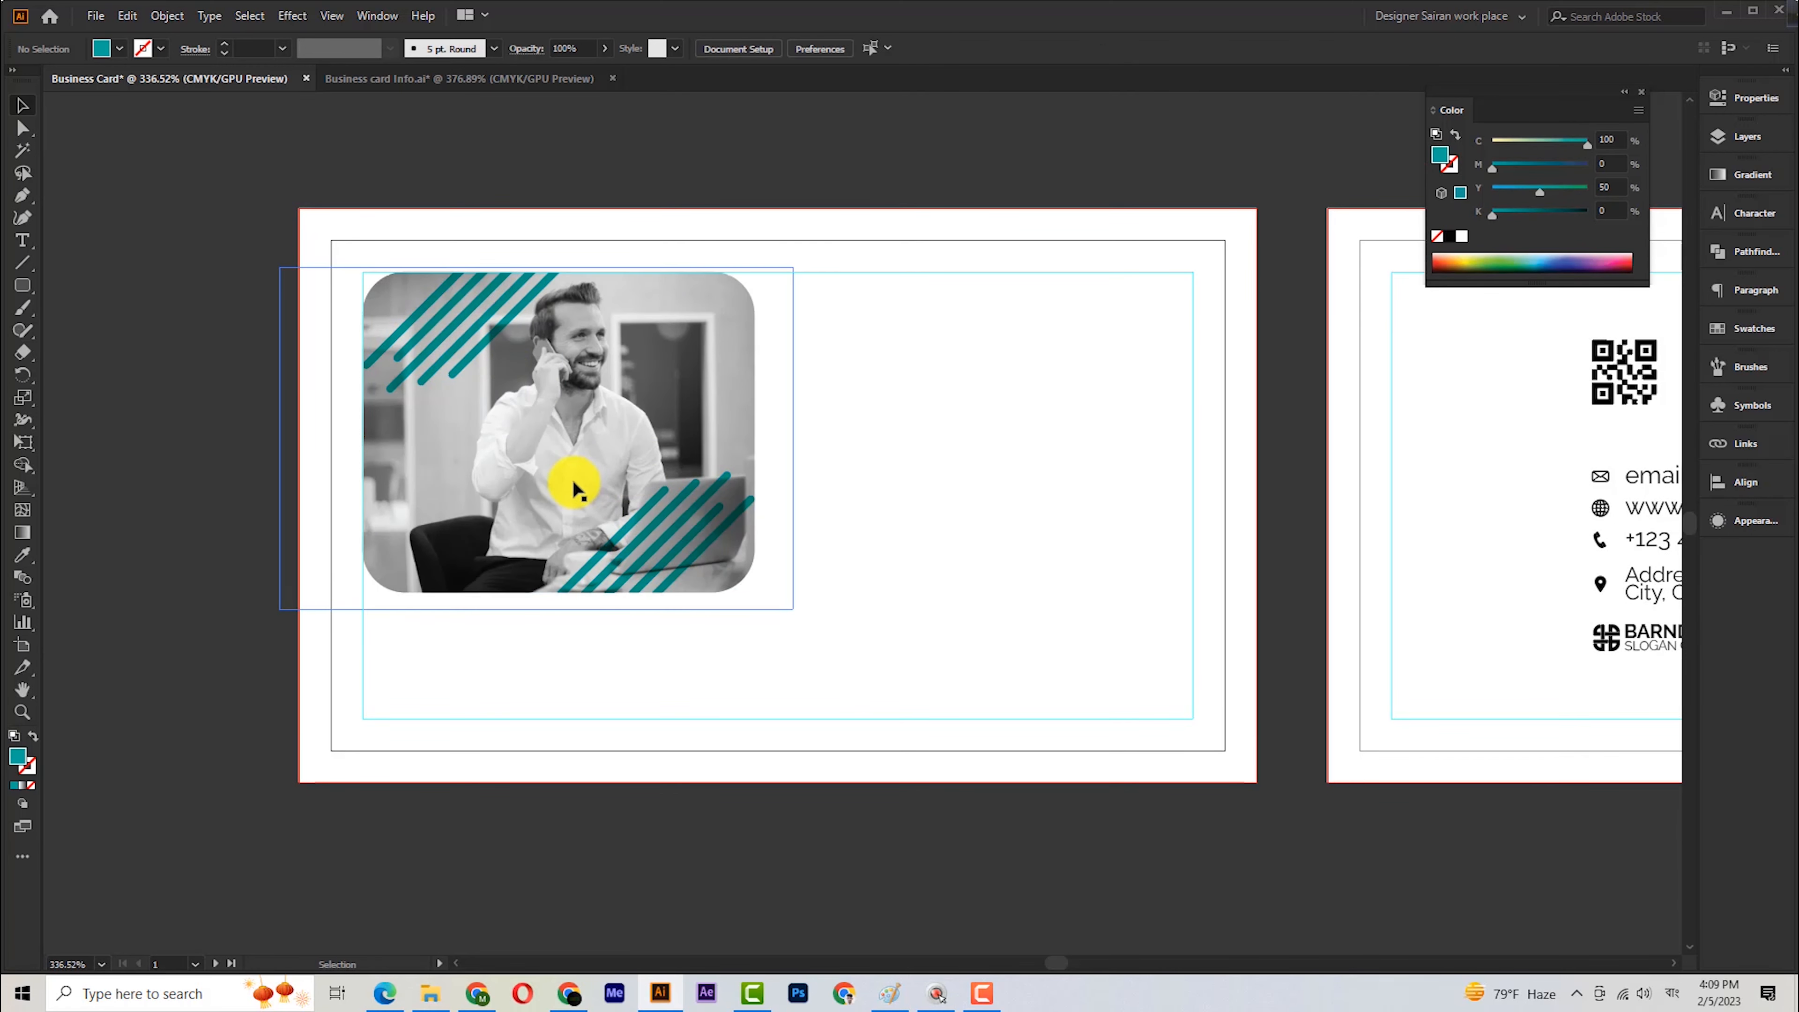
scroll(708, 588, down, 2)
key(ctrl+space)
drag(882, 418, 726, 383)
scroll(886, 401, right, 3)
key(ctrl+space)
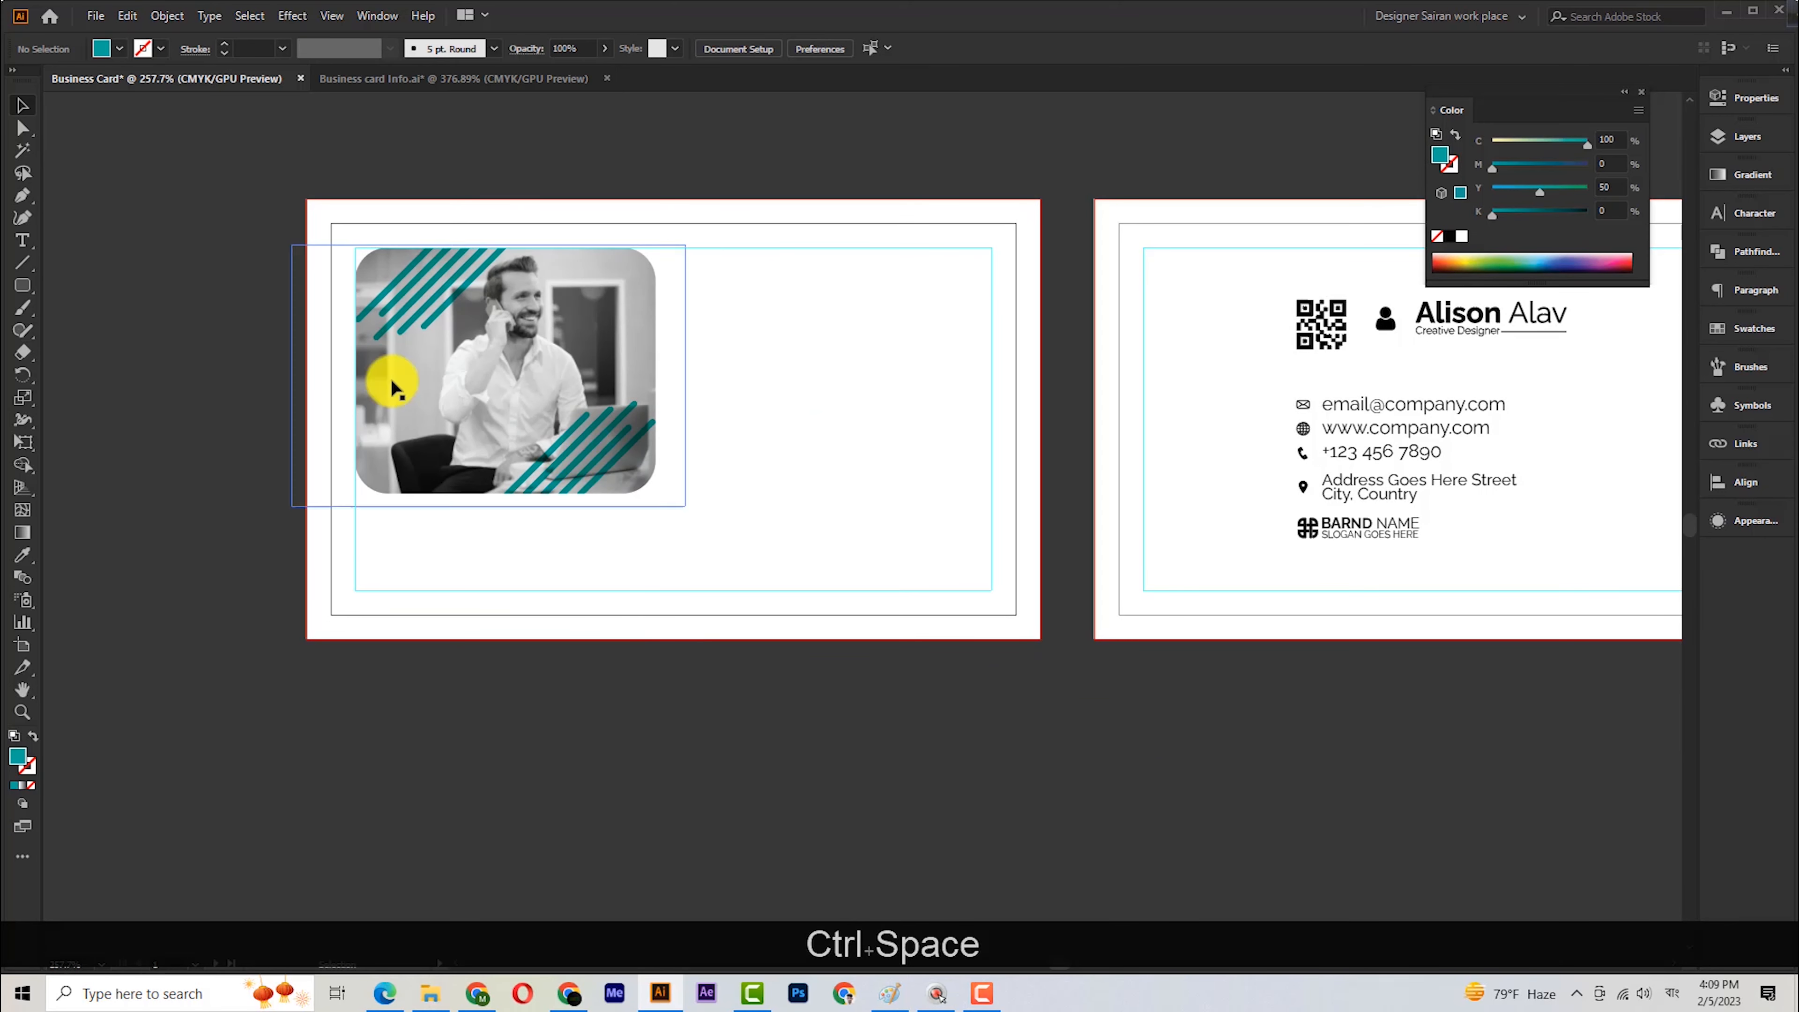
drag(22, 284, 99, 318)
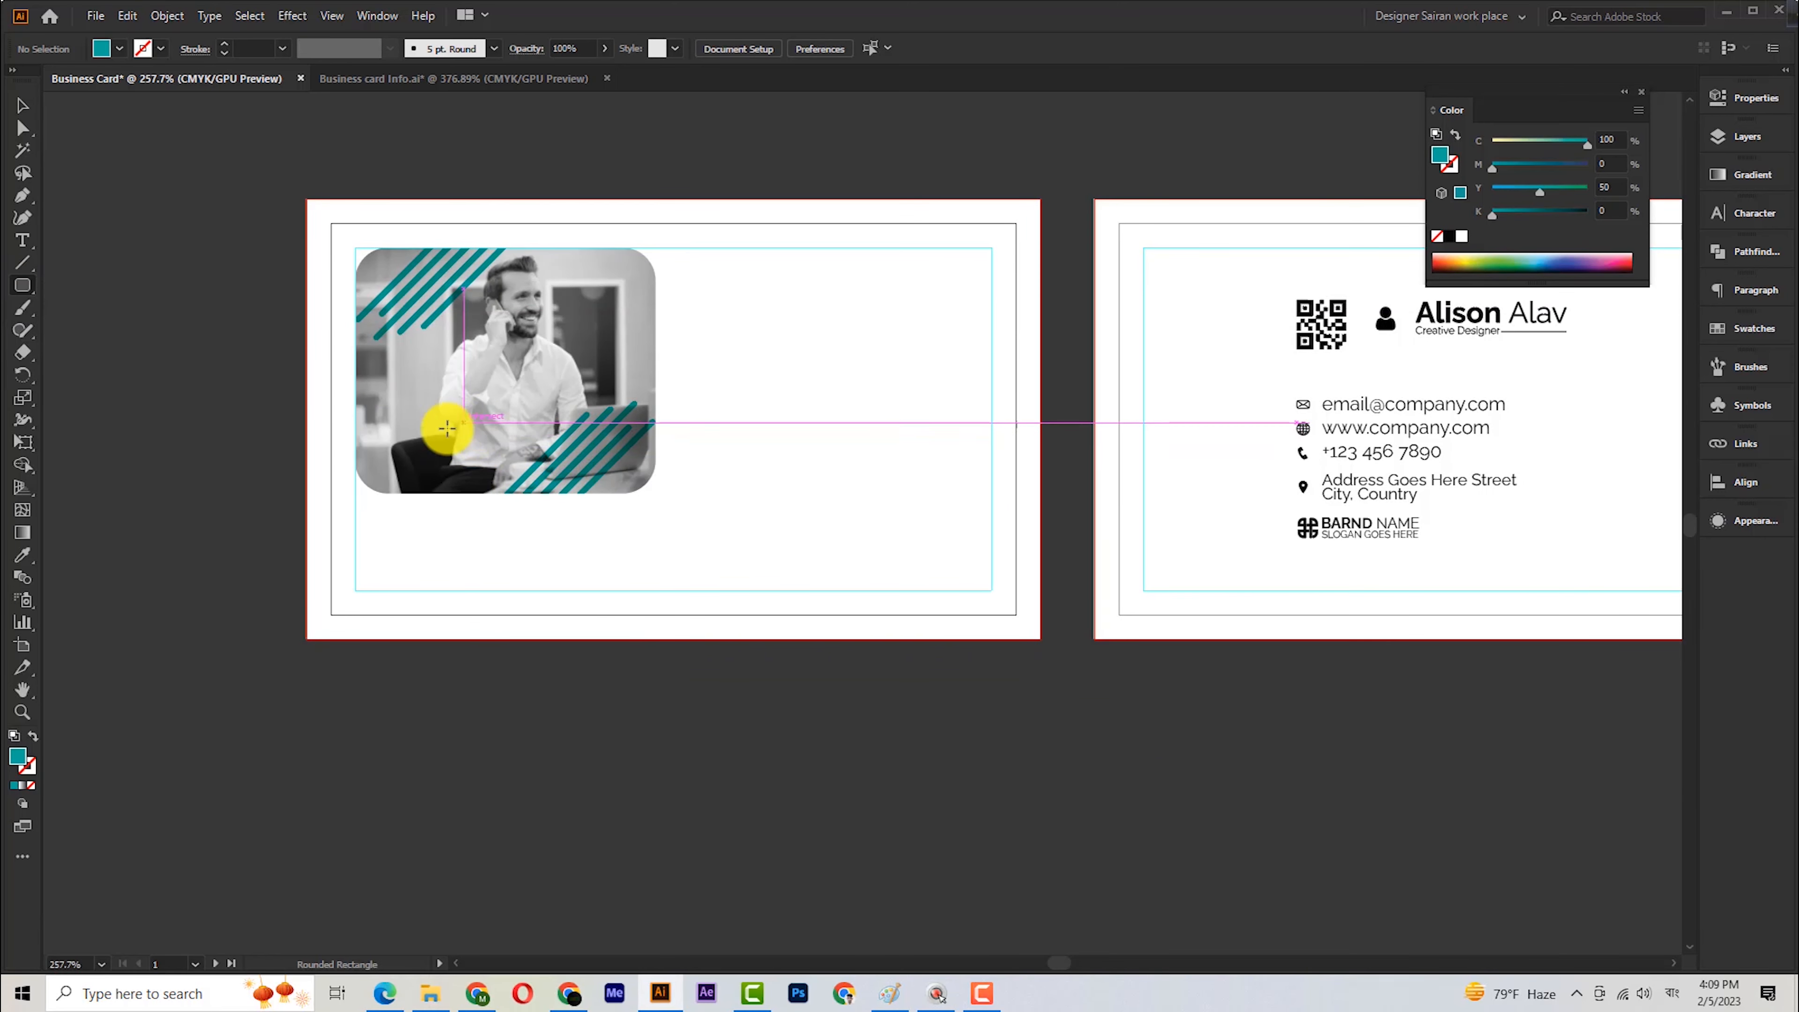
mouse_move(454, 420)
mouse_down()
mouse_move(731, 542)
mouse_move(827, 559)
mouse_move(859, 589)
mouse_move(780, 557)
mouse_move(773, 573)
mouse_up()
key(v)
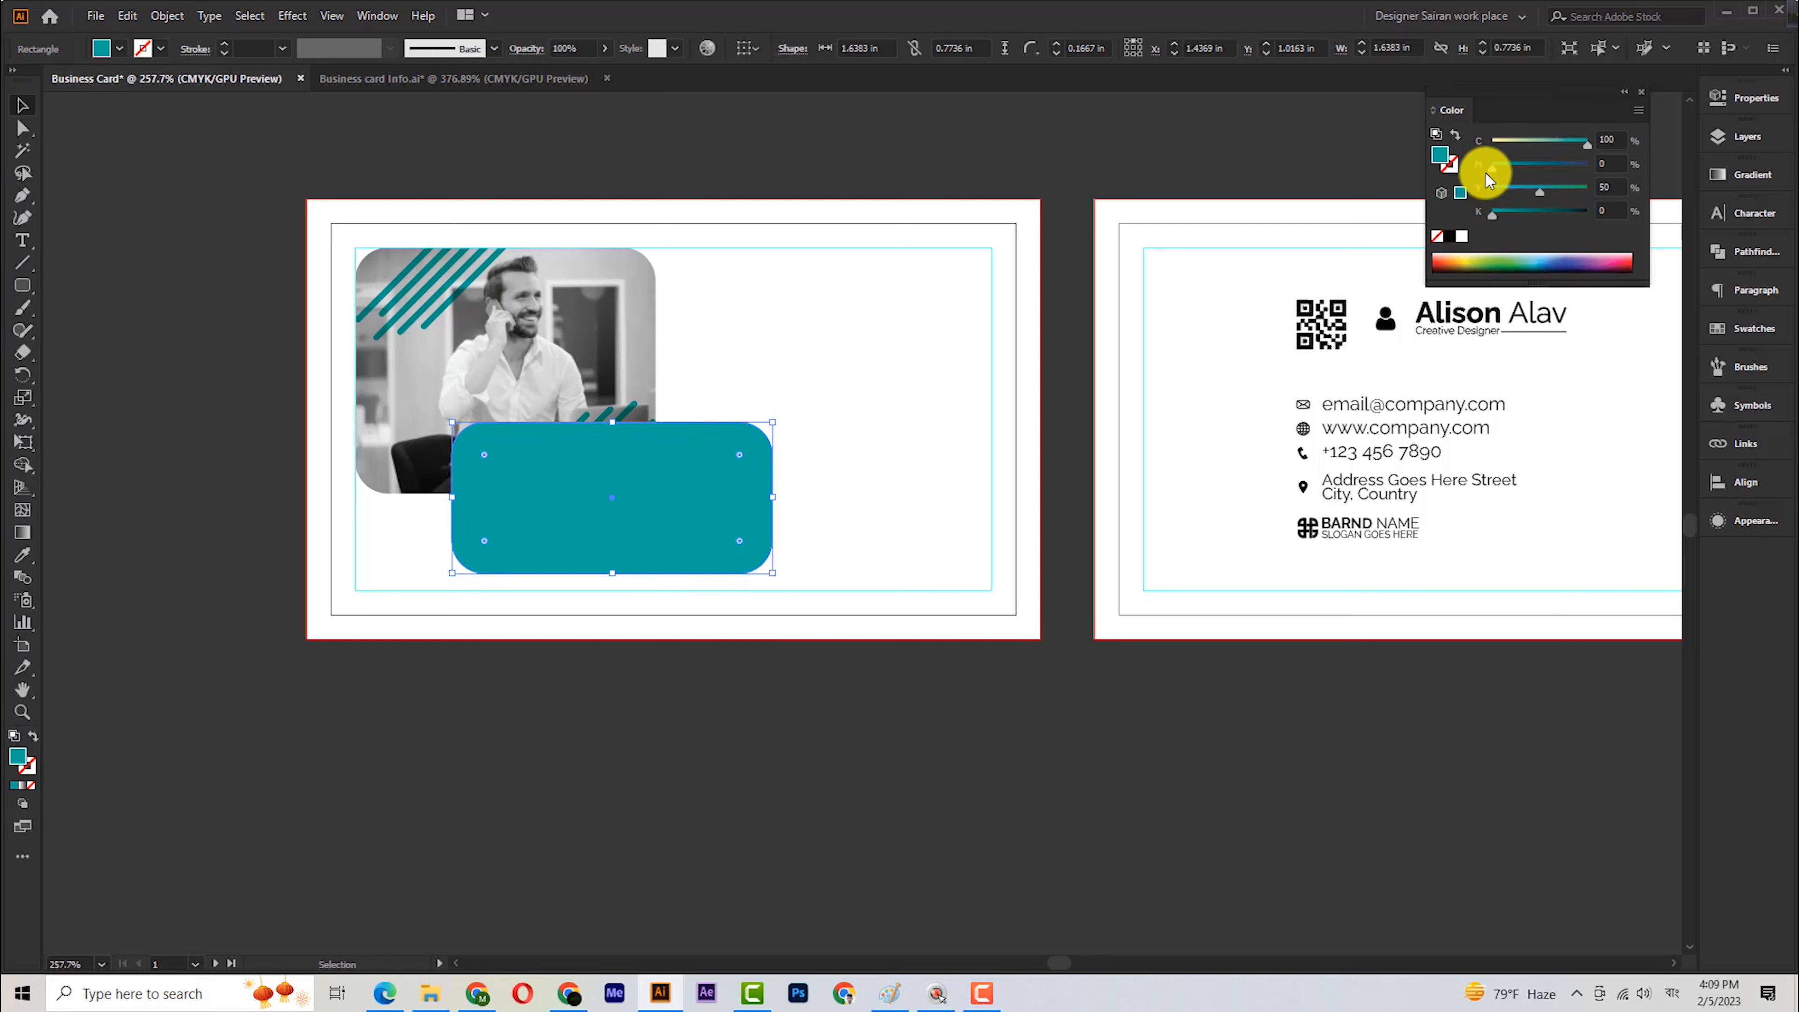
Swap the new rounded rectangle's fill and stroke to give it a 0.5 pt teal outline without fill.
click(1456, 136)
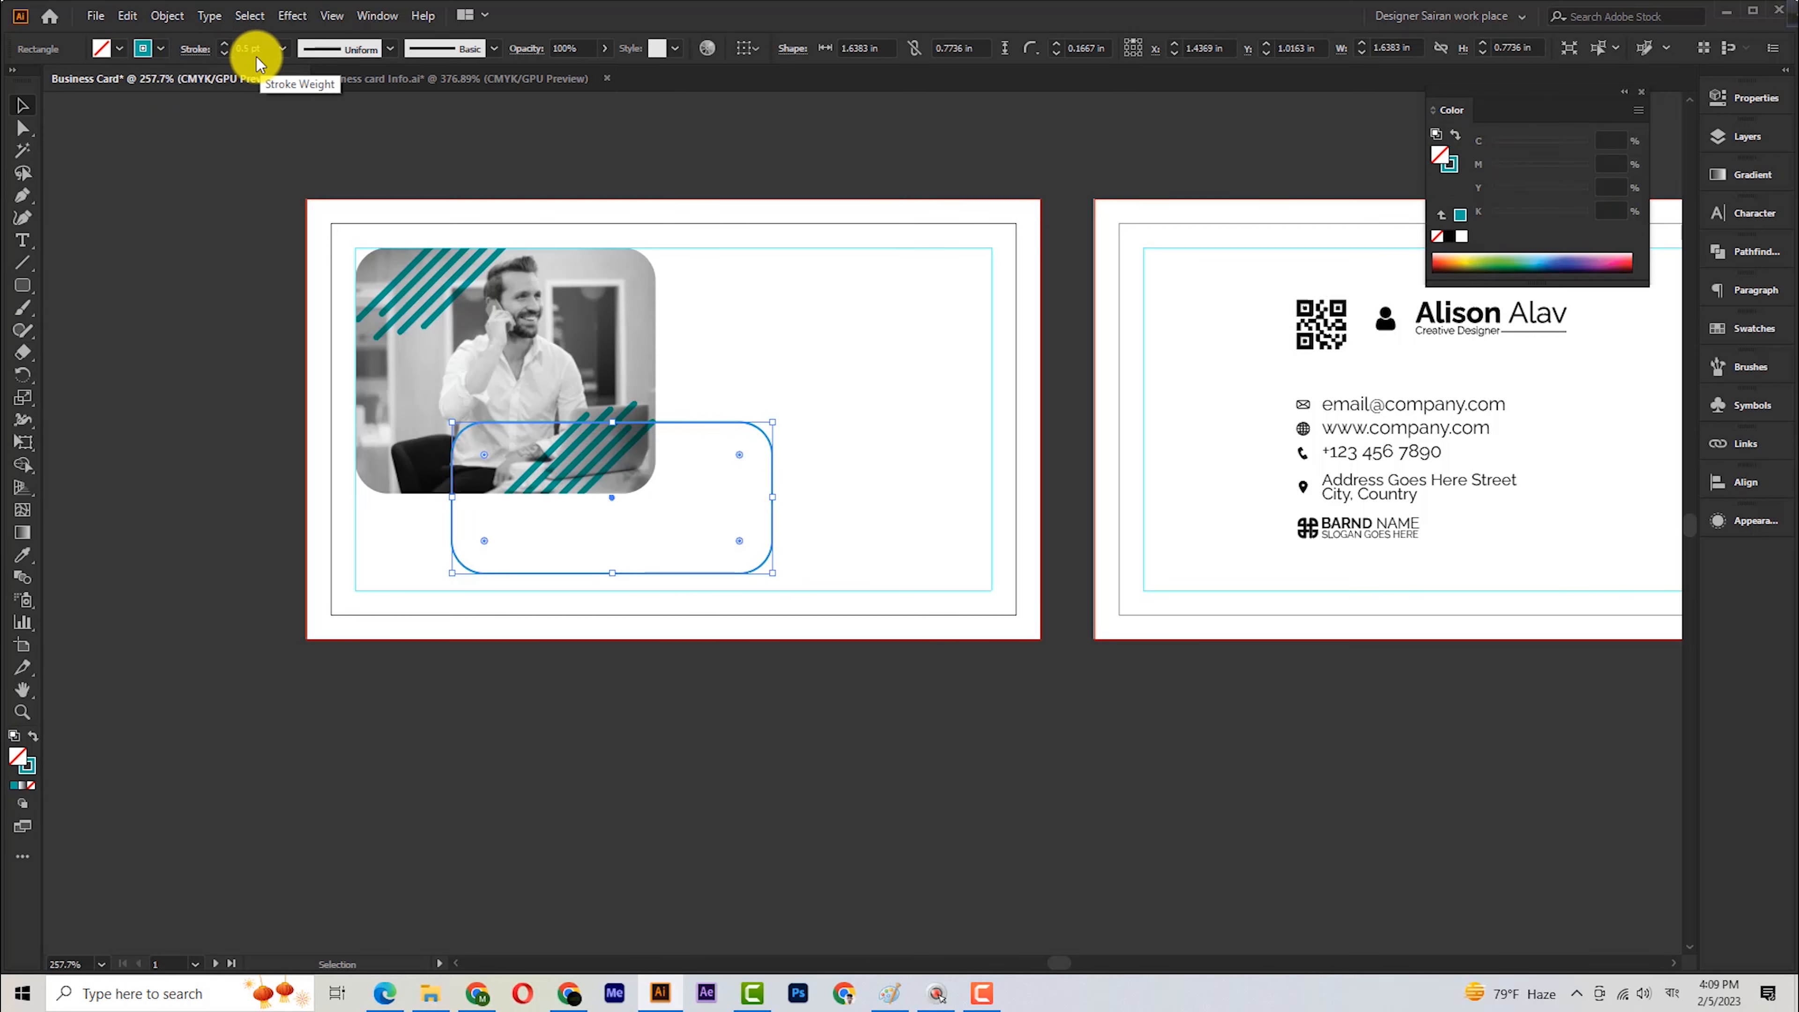
scroll(668, 369, down, 3)
click(668, 369)
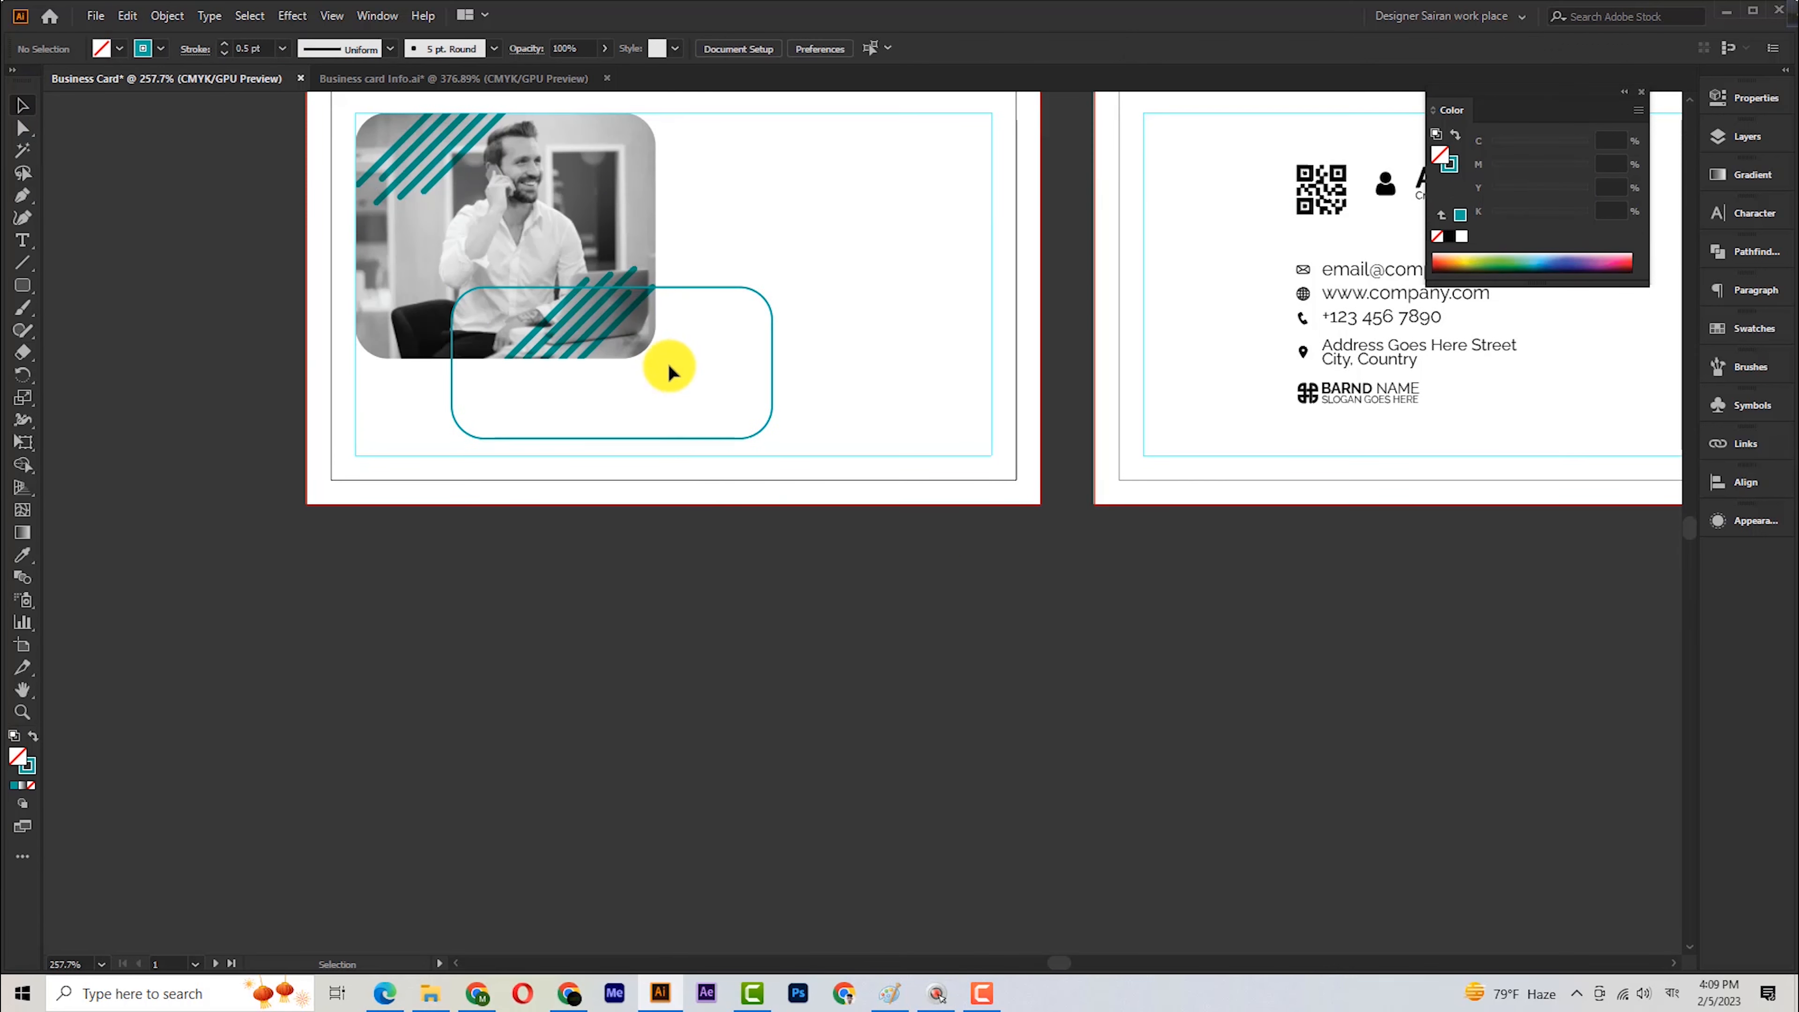
click(744, 289)
click(782, 558)
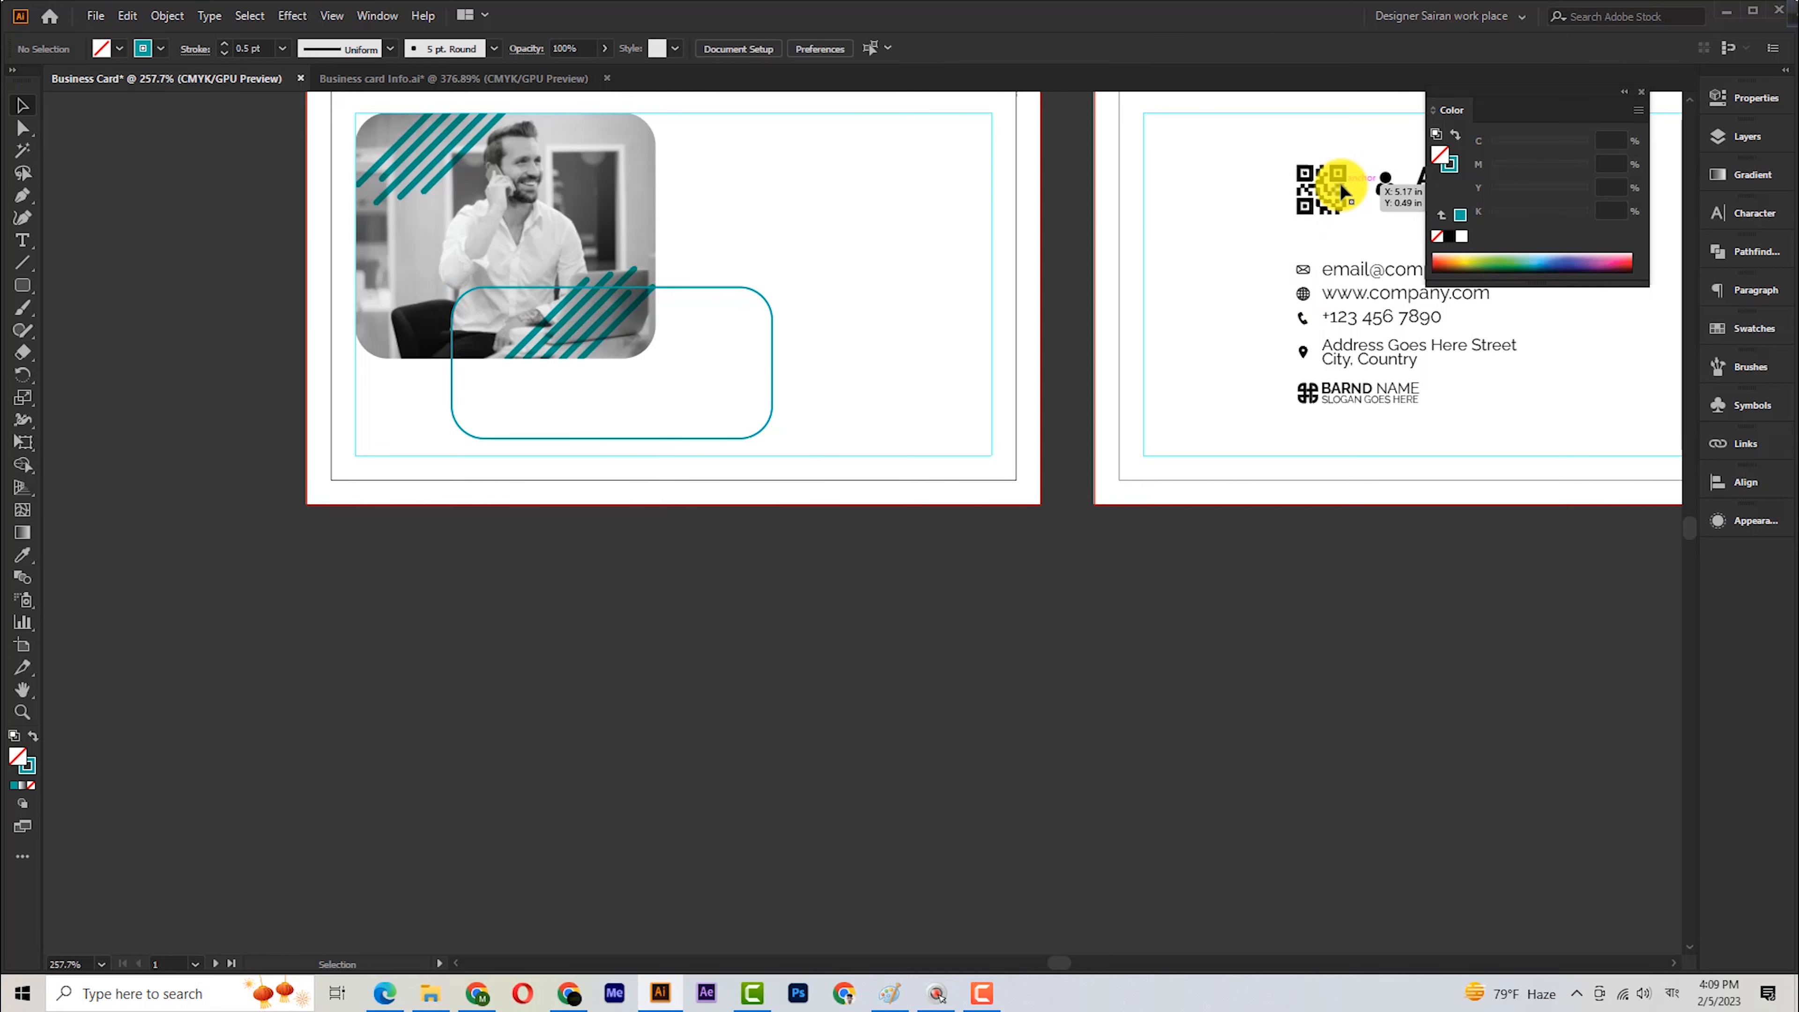
Move the QR code from the second card to below the first card and draw a white square about 0.34 in wide there.
drag(1339, 181, 393, 560)
key(ctrl+z)
drag(23, 283, 84, 287)
click(84, 288)
mouse_move(331, 525)
mouse_down()
mouse_move(373, 591)
mouse_move(398, 589)
mouse_up()
click(22, 105)
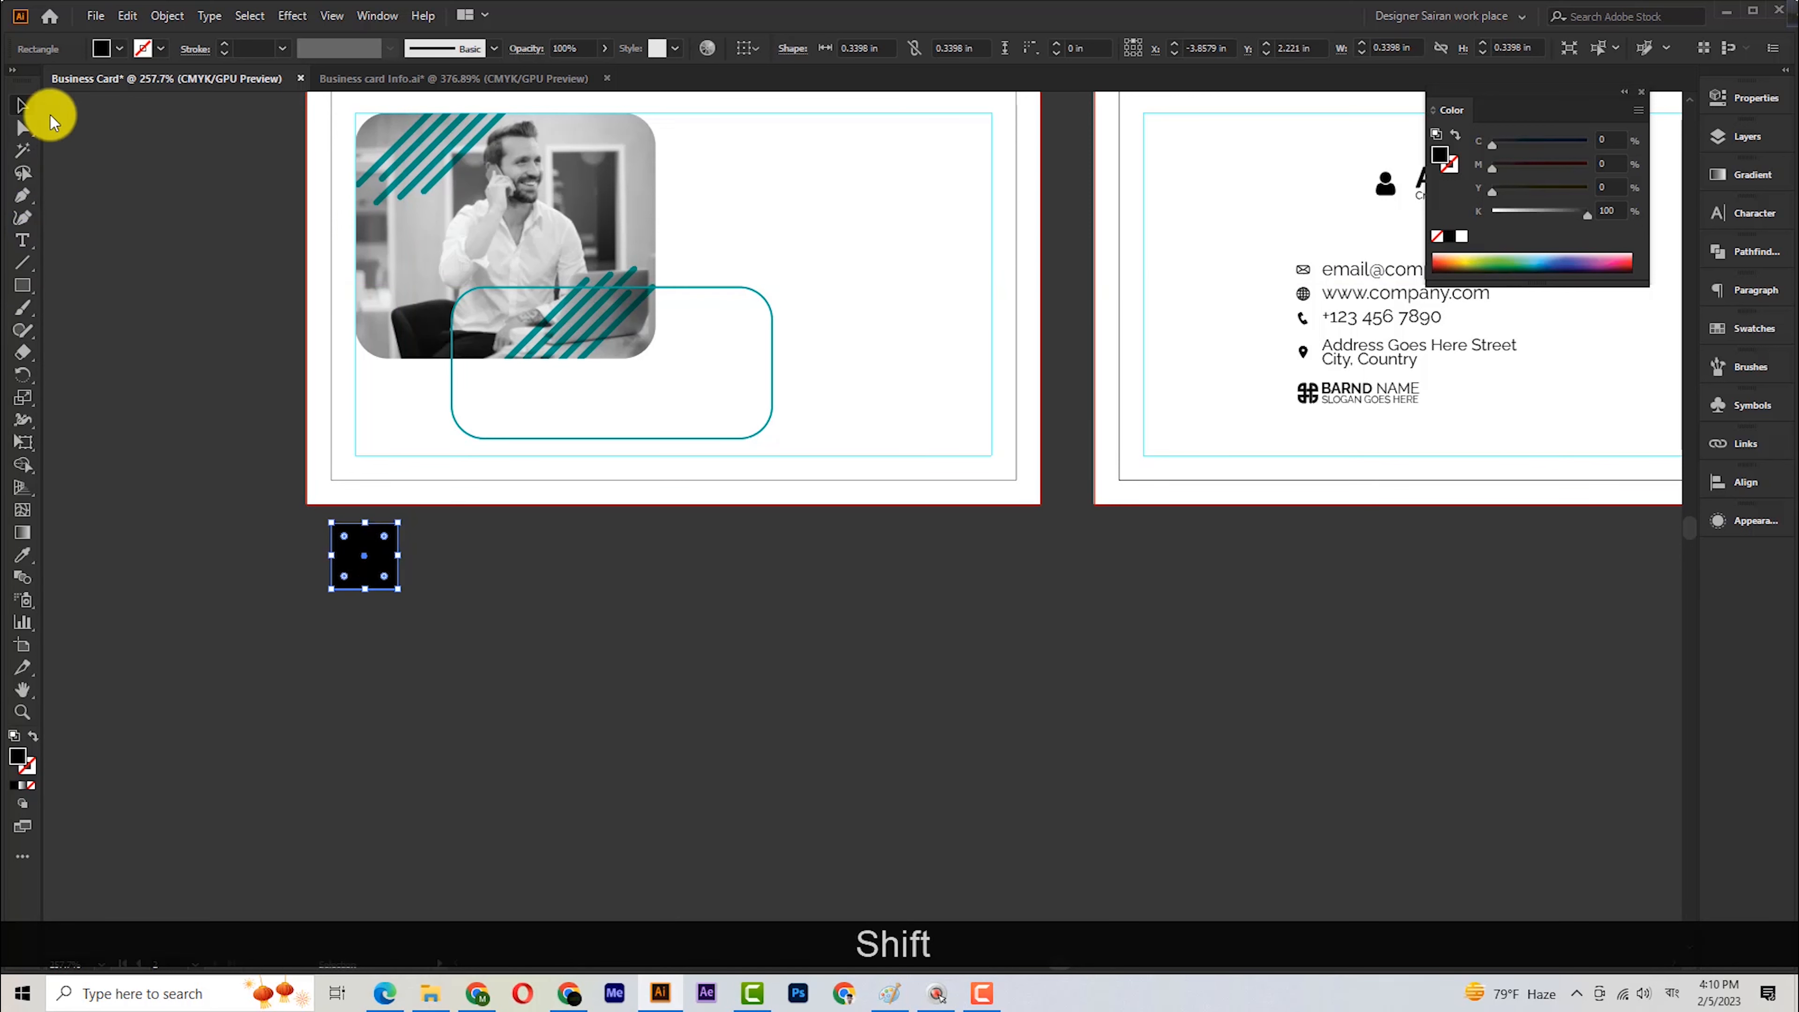
click(1463, 236)
click(717, 569)
Center the QR code and the white square on each other horizontally and vertically.
drag(312, 542, 383, 556)
click(808, 49)
click(886, 51)
click(404, 637)
click(387, 578)
key(ctrl+space)
drag(339, 560, 443, 560)
click(472, 578)
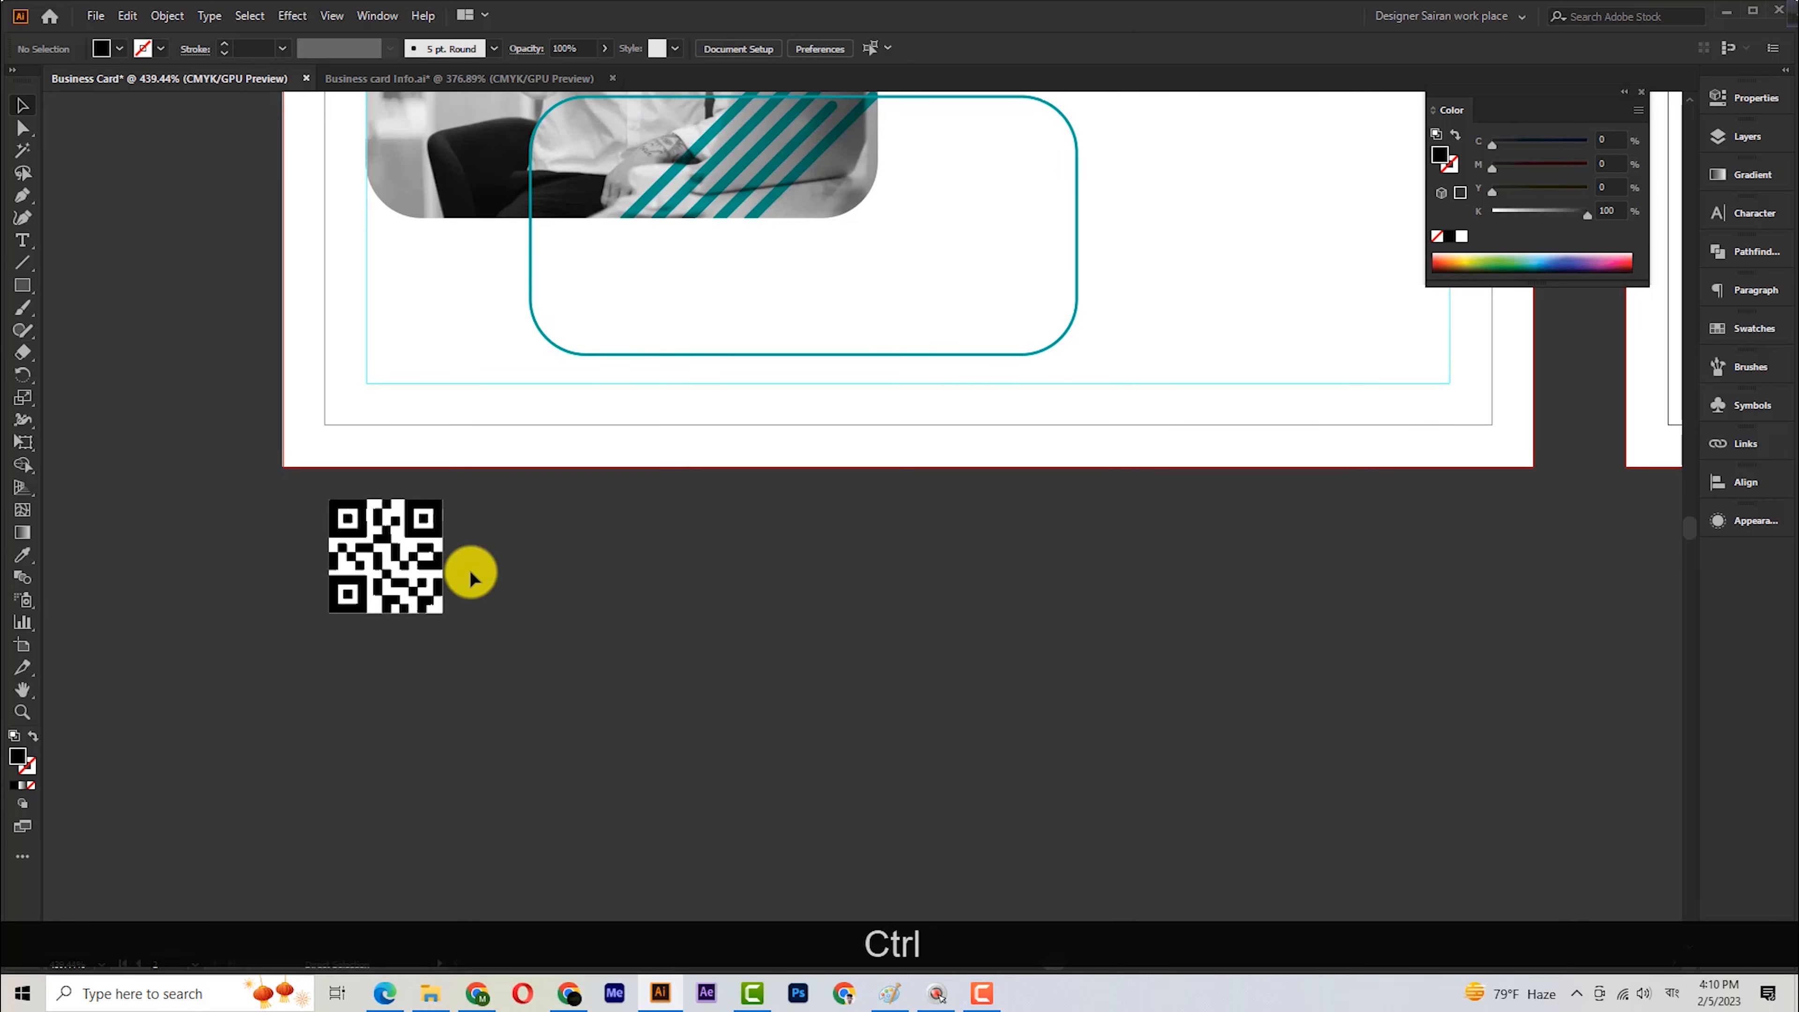
Enlarge the white square slightly beyond the QR code to leave a thin white margin.
key(ctrl+z)
drag(433, 559, 443, 559)
click(459, 557)
click(442, 546)
Add a copy of the white square, about 0.37 in wide, behind the QR code and fill it with the stripes' teal.
key(ctrl+c)
key(ctrl+shift+bracketleft)
drag(443, 558, 454, 558)
key(i)
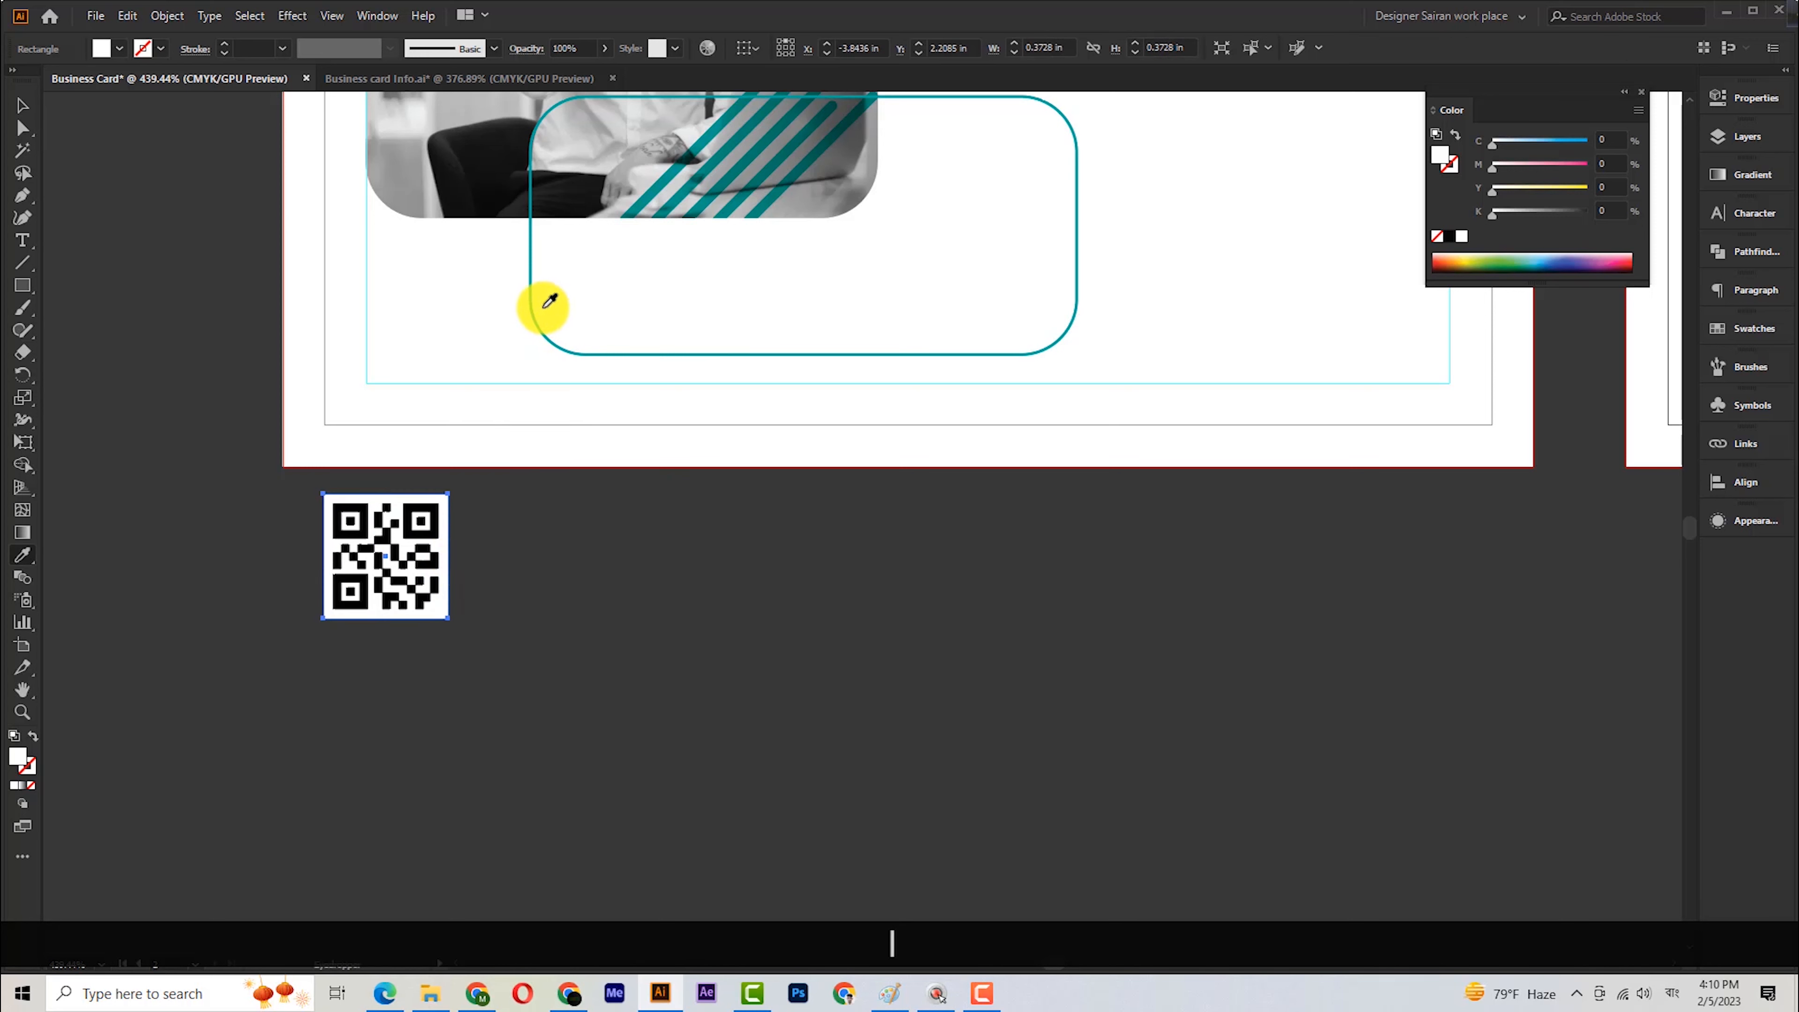
click(694, 181)
key(v)
Group the QR code with its two squares and place it in the first card's lower-left corner against the margin guides.
click(310, 474)
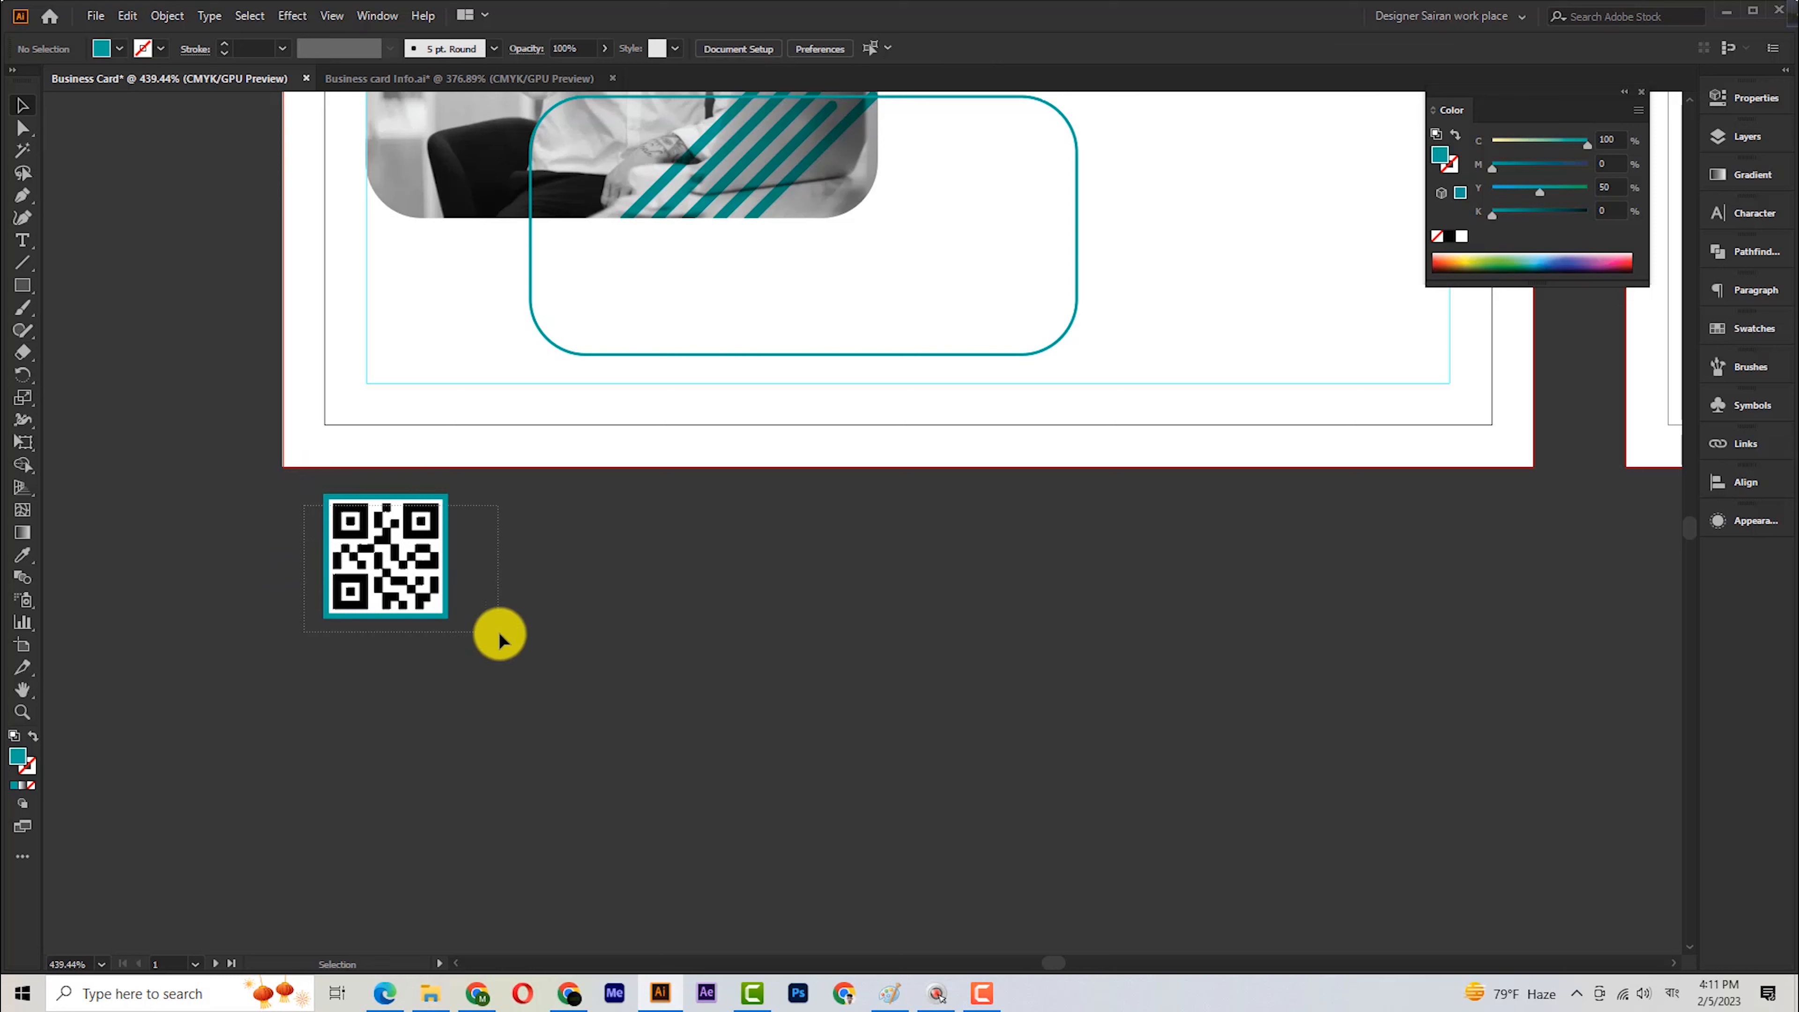
right_click(417, 546)
click(461, 643)
drag(407, 564, 457, 329)
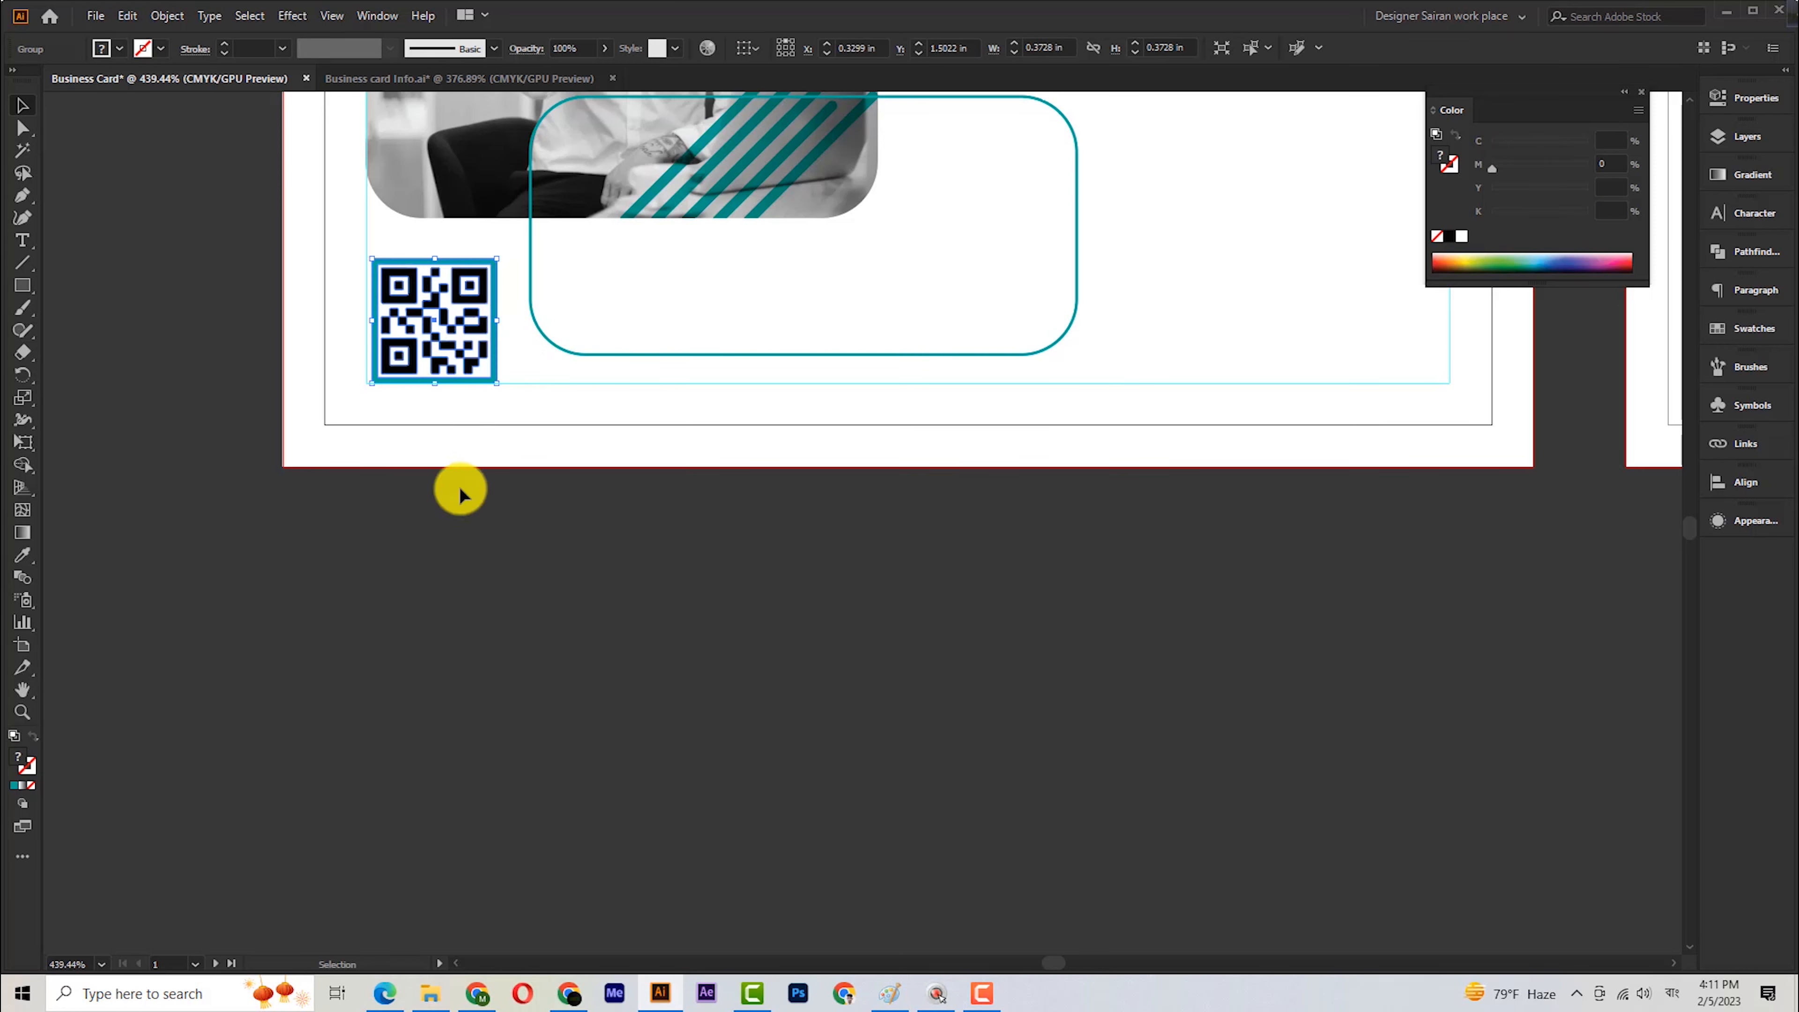
key(ctrl+space)
click(378, 316)
drag(375, 379, 371, 377)
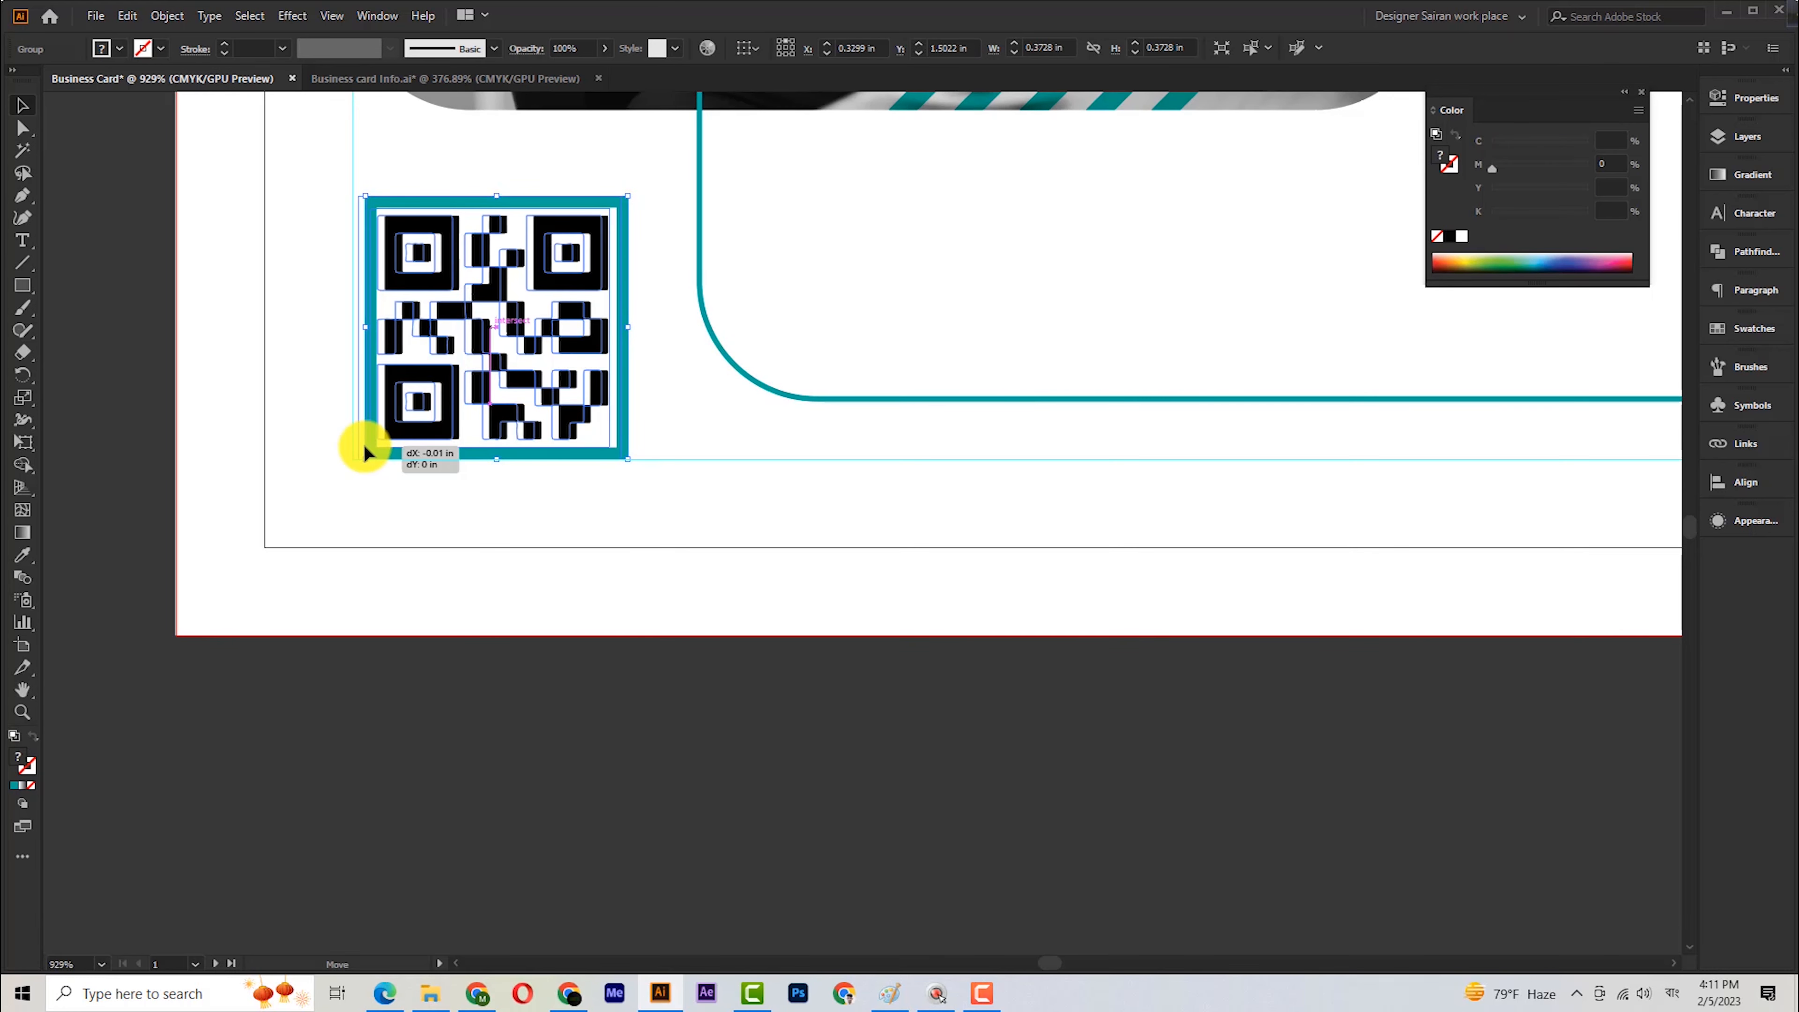
drag(361, 447, 358, 450)
click(333, 390)
Nudge the outlined rounded box slightly to the right, away from the QR code.
key(ctrl+space)
click(466, 595)
alt+click(563, 466)
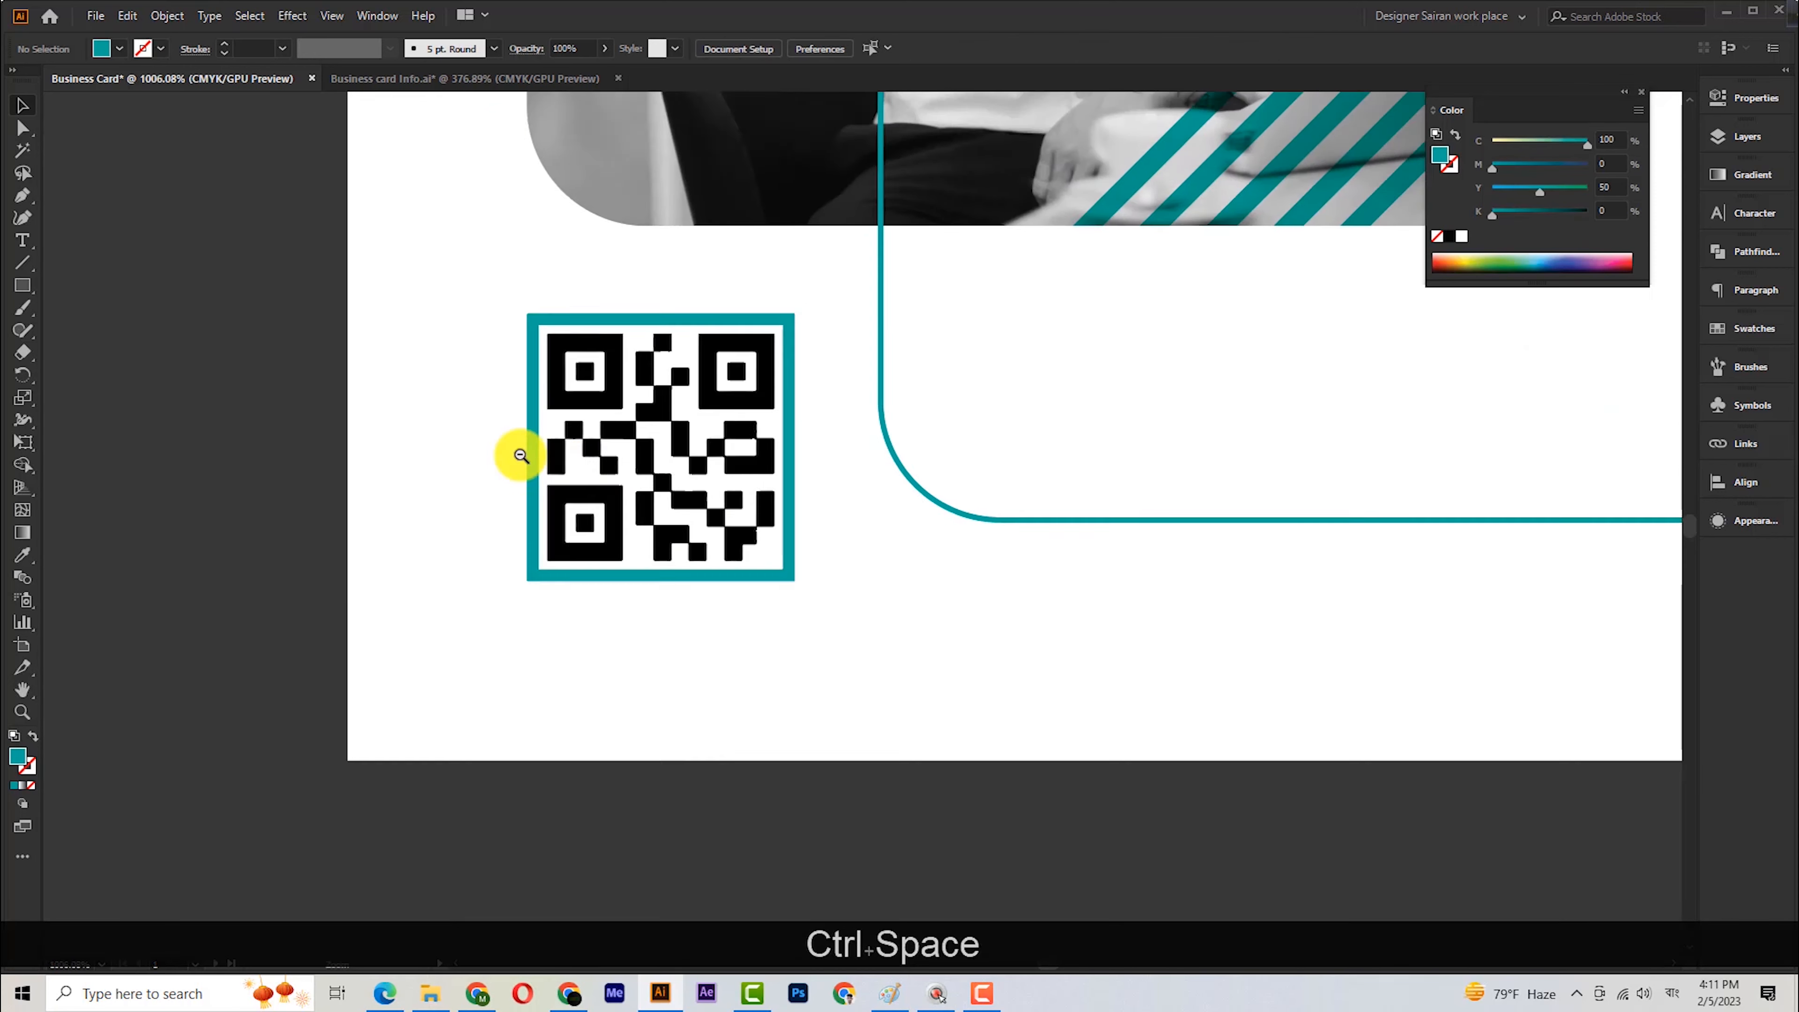
alt+click(423, 422)
alt+click(617, 458)
click(734, 467)
key(Right)
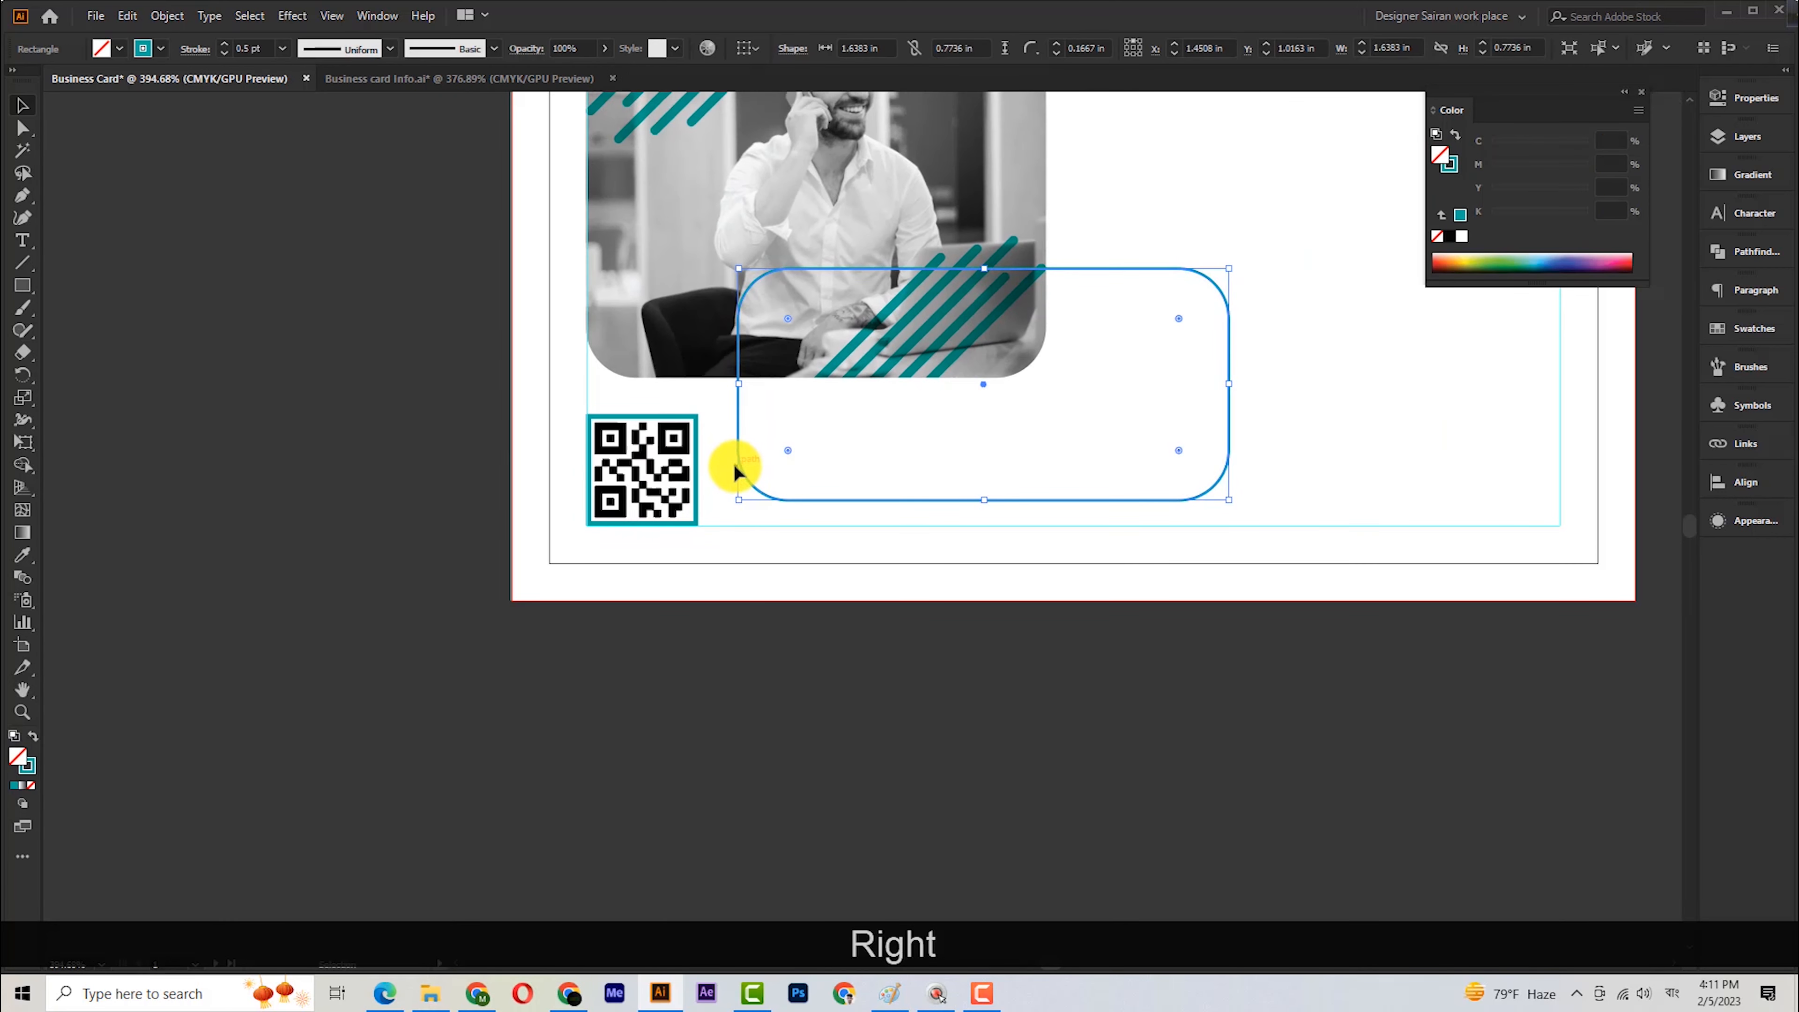
Stretch the outlined rounded box upward to a height of about 0.93 in.
click(956, 683)
key(ctrl+space)
drag(912, 661, 644, 624)
scroll(646, 651, right, 2)
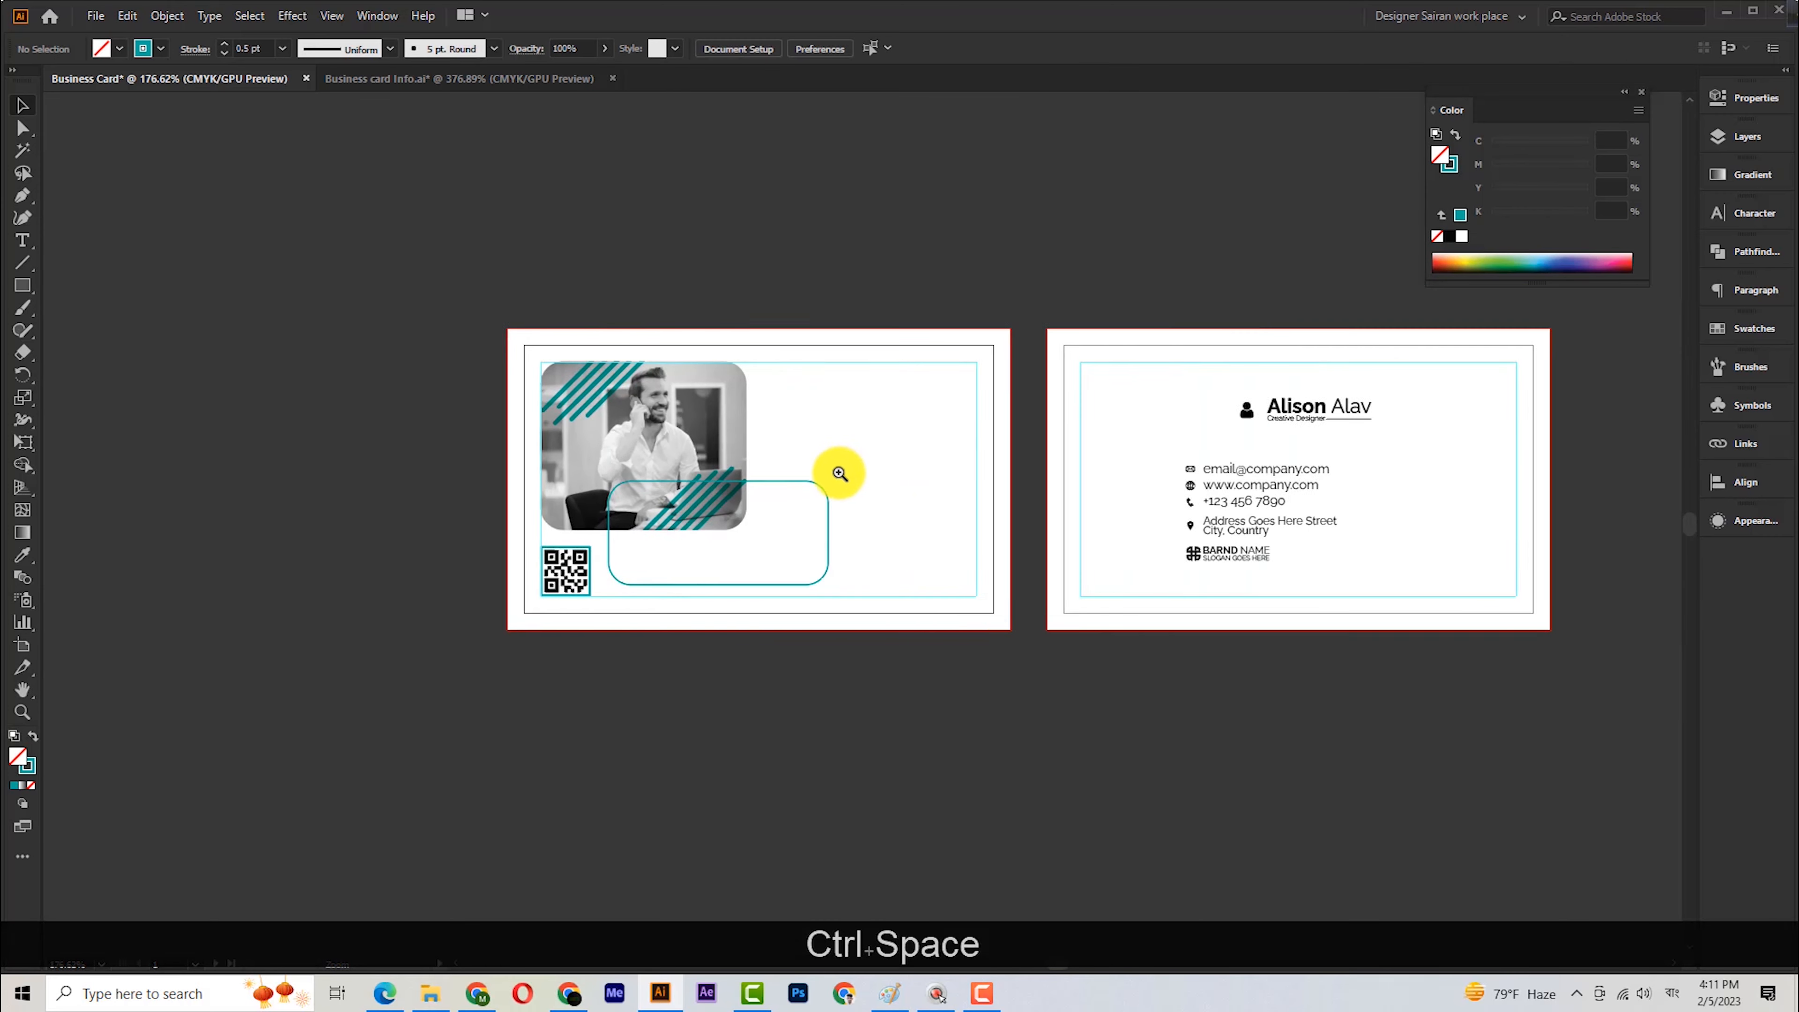
drag(834, 475, 853, 508)
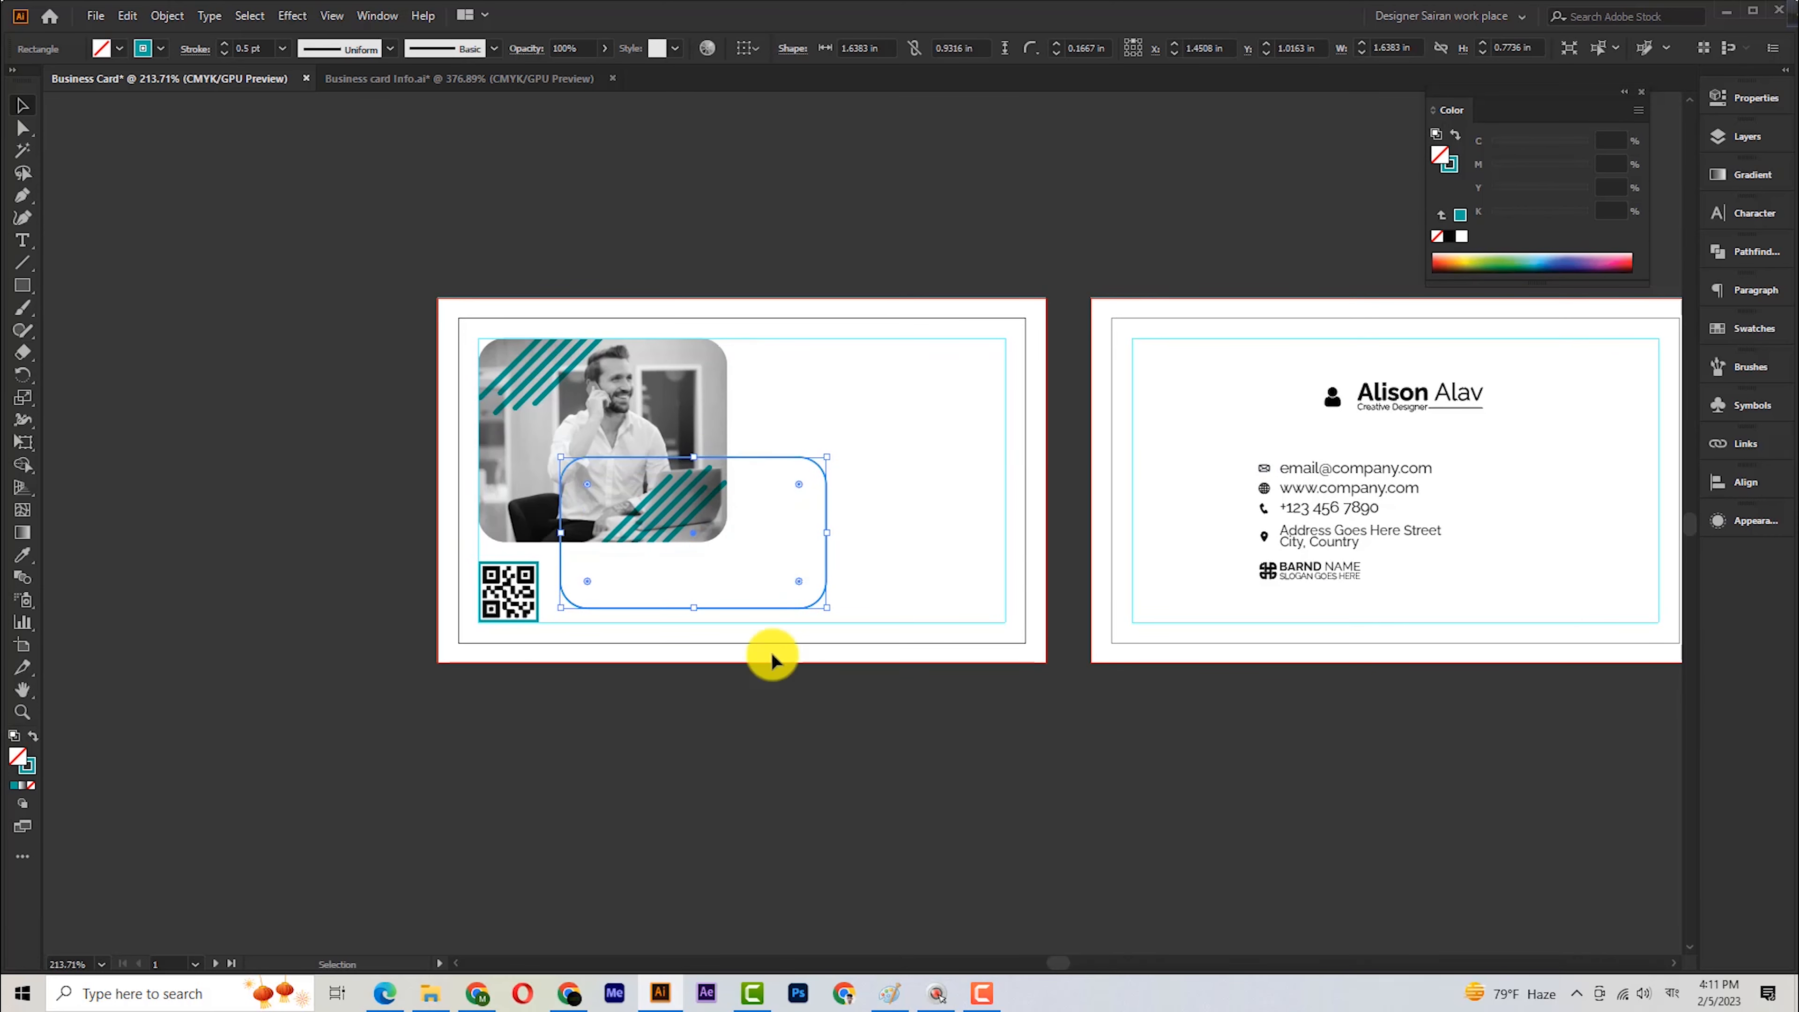
scroll(815, 642, down, 1)
key(ctrl+space)
drag(815, 642, 771, 717)
Group the photo with both sets of teal stripes and bring the group in front of the outlined box.
click(698, 424)
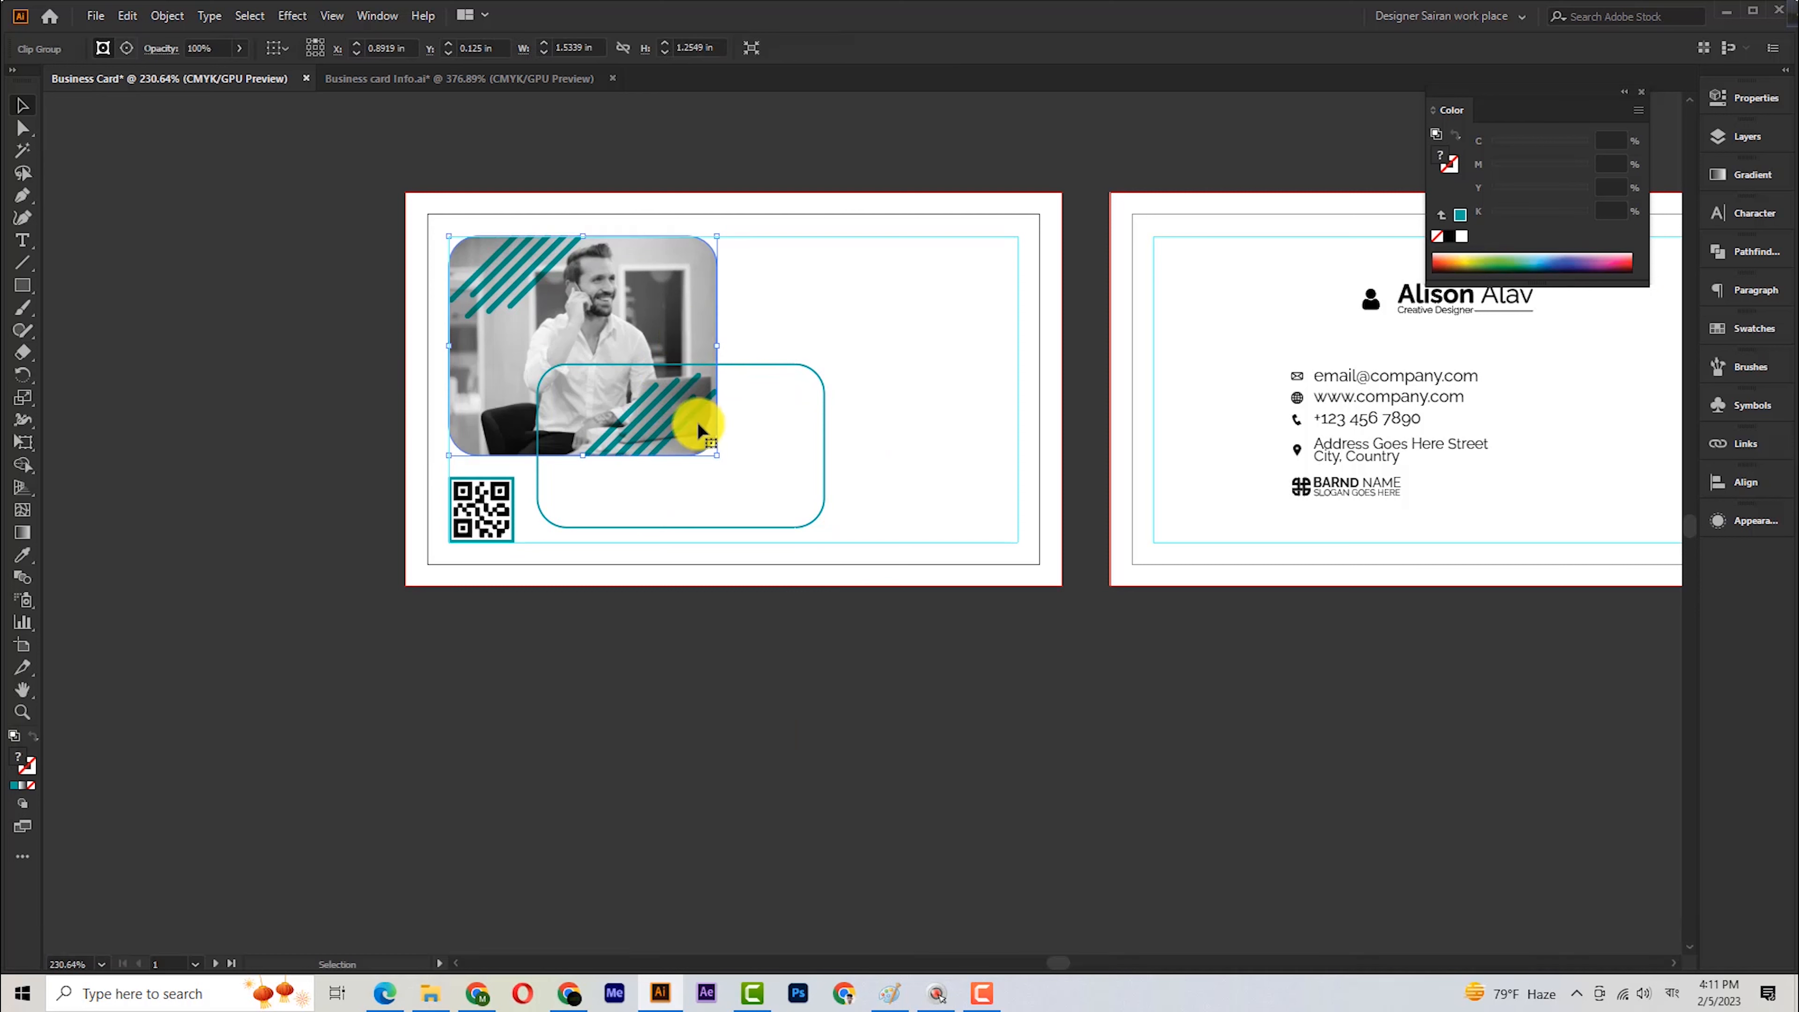
shift+click(700, 404)
shift+click(557, 258)
right_click(558, 260)
key(Escape)
key(ctrl+shift+bracketright)
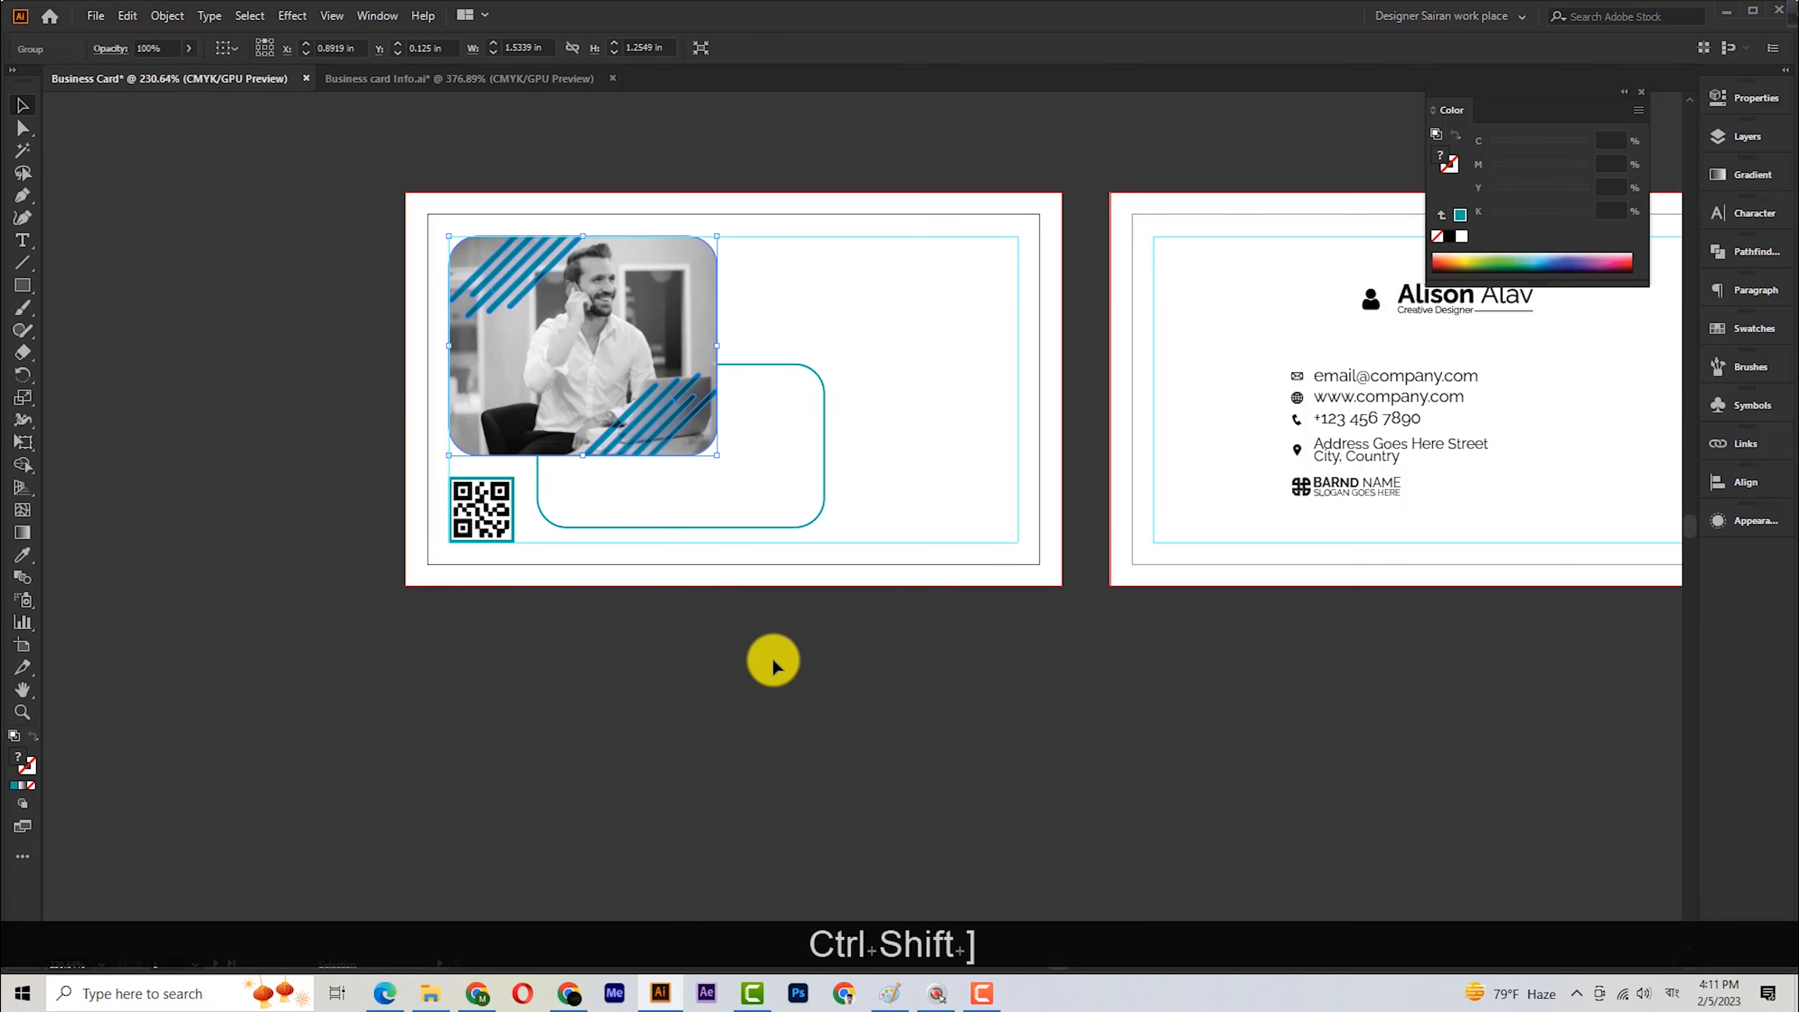
click(771, 657)
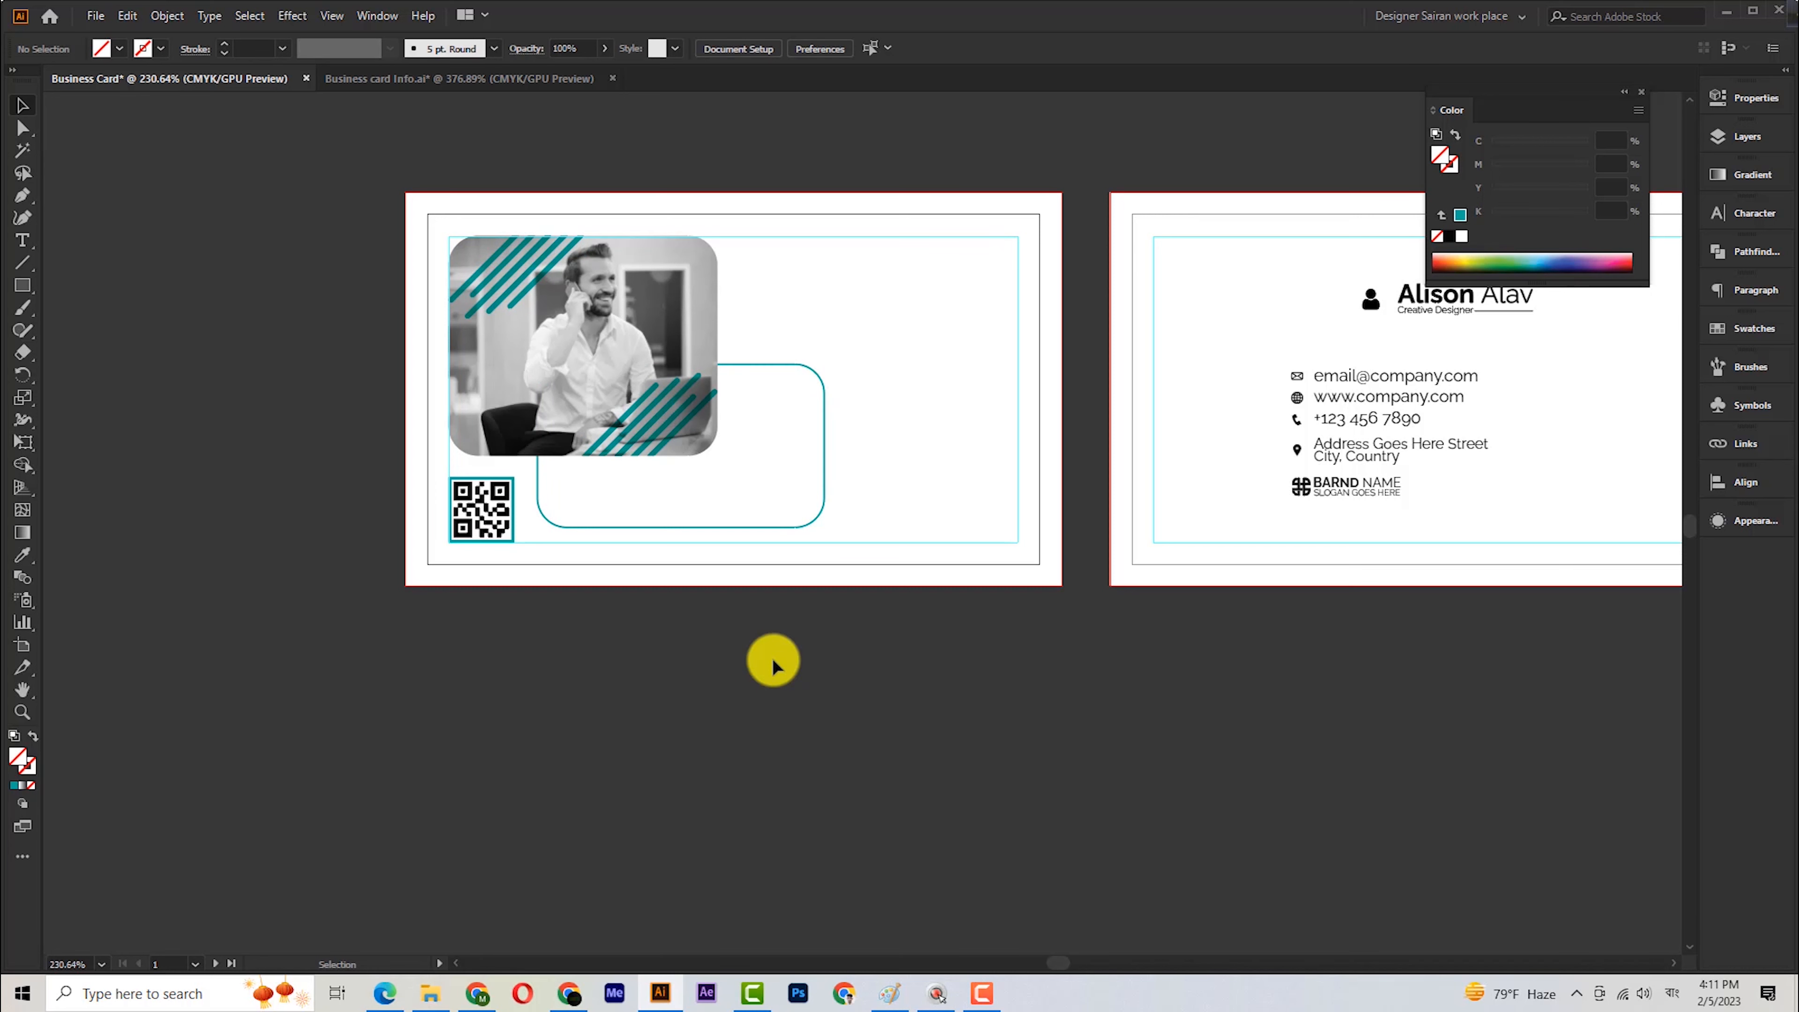
Narrow the outlined rounded box from its right side to a width of about 1.43 in.
click(823, 432)
drag(823, 447, 788, 442)
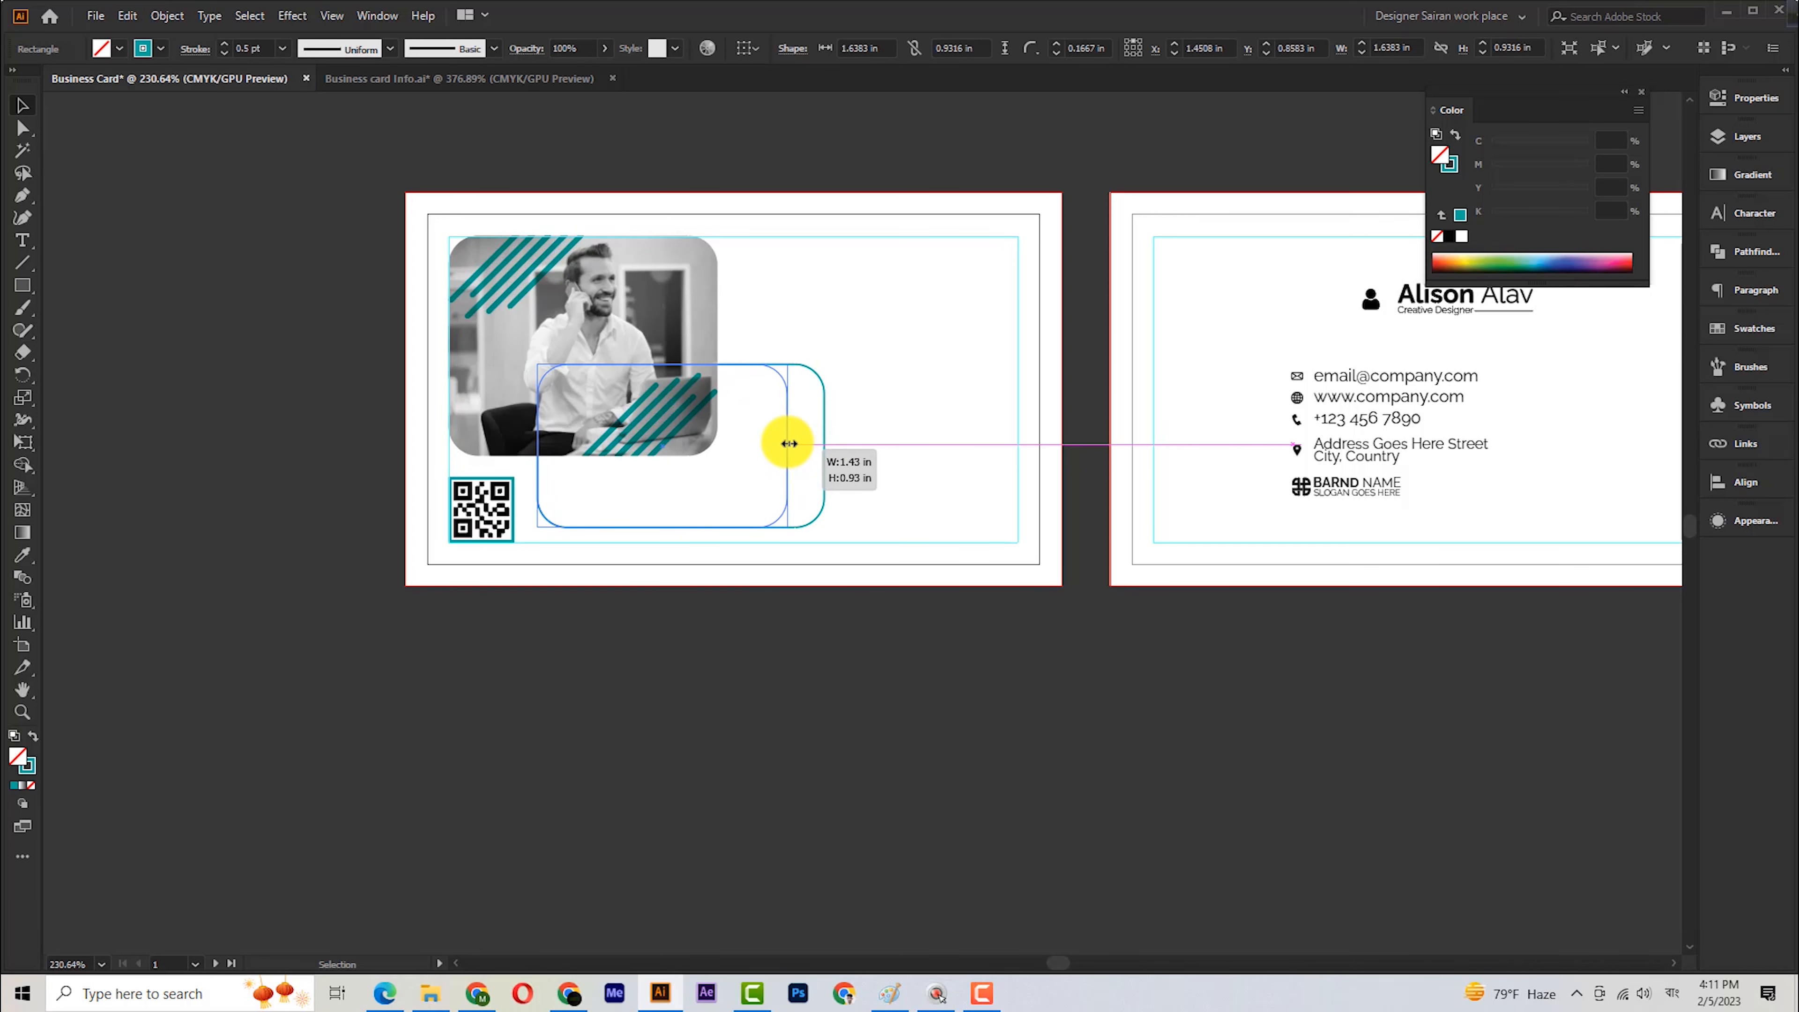
click(895, 663)
scroll(876, 698, up, 2)
scroll(876, 698, right, 2)
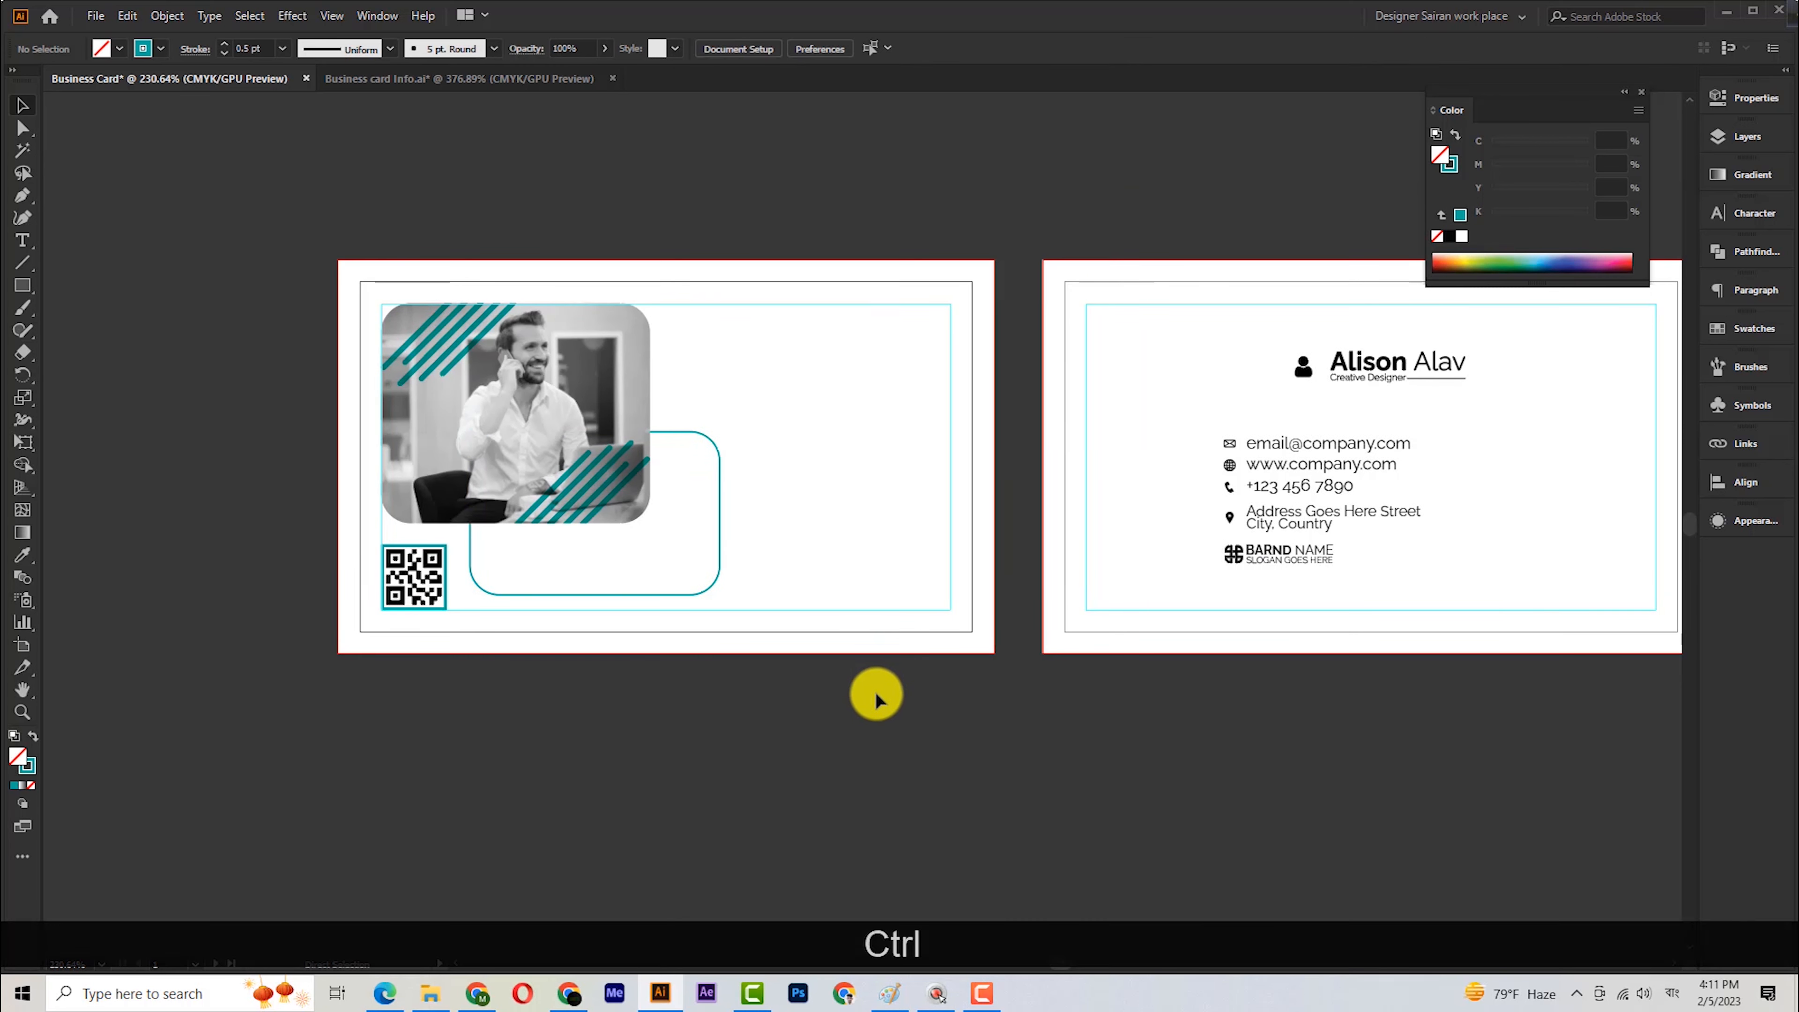
Move the name and job title block from the second card to the first card's upper-right area.
click(1385, 366)
click(807, 739)
click(1392, 369)
drag(1393, 369, 812, 356)
click(763, 556)
drag(763, 414, 779, 354)
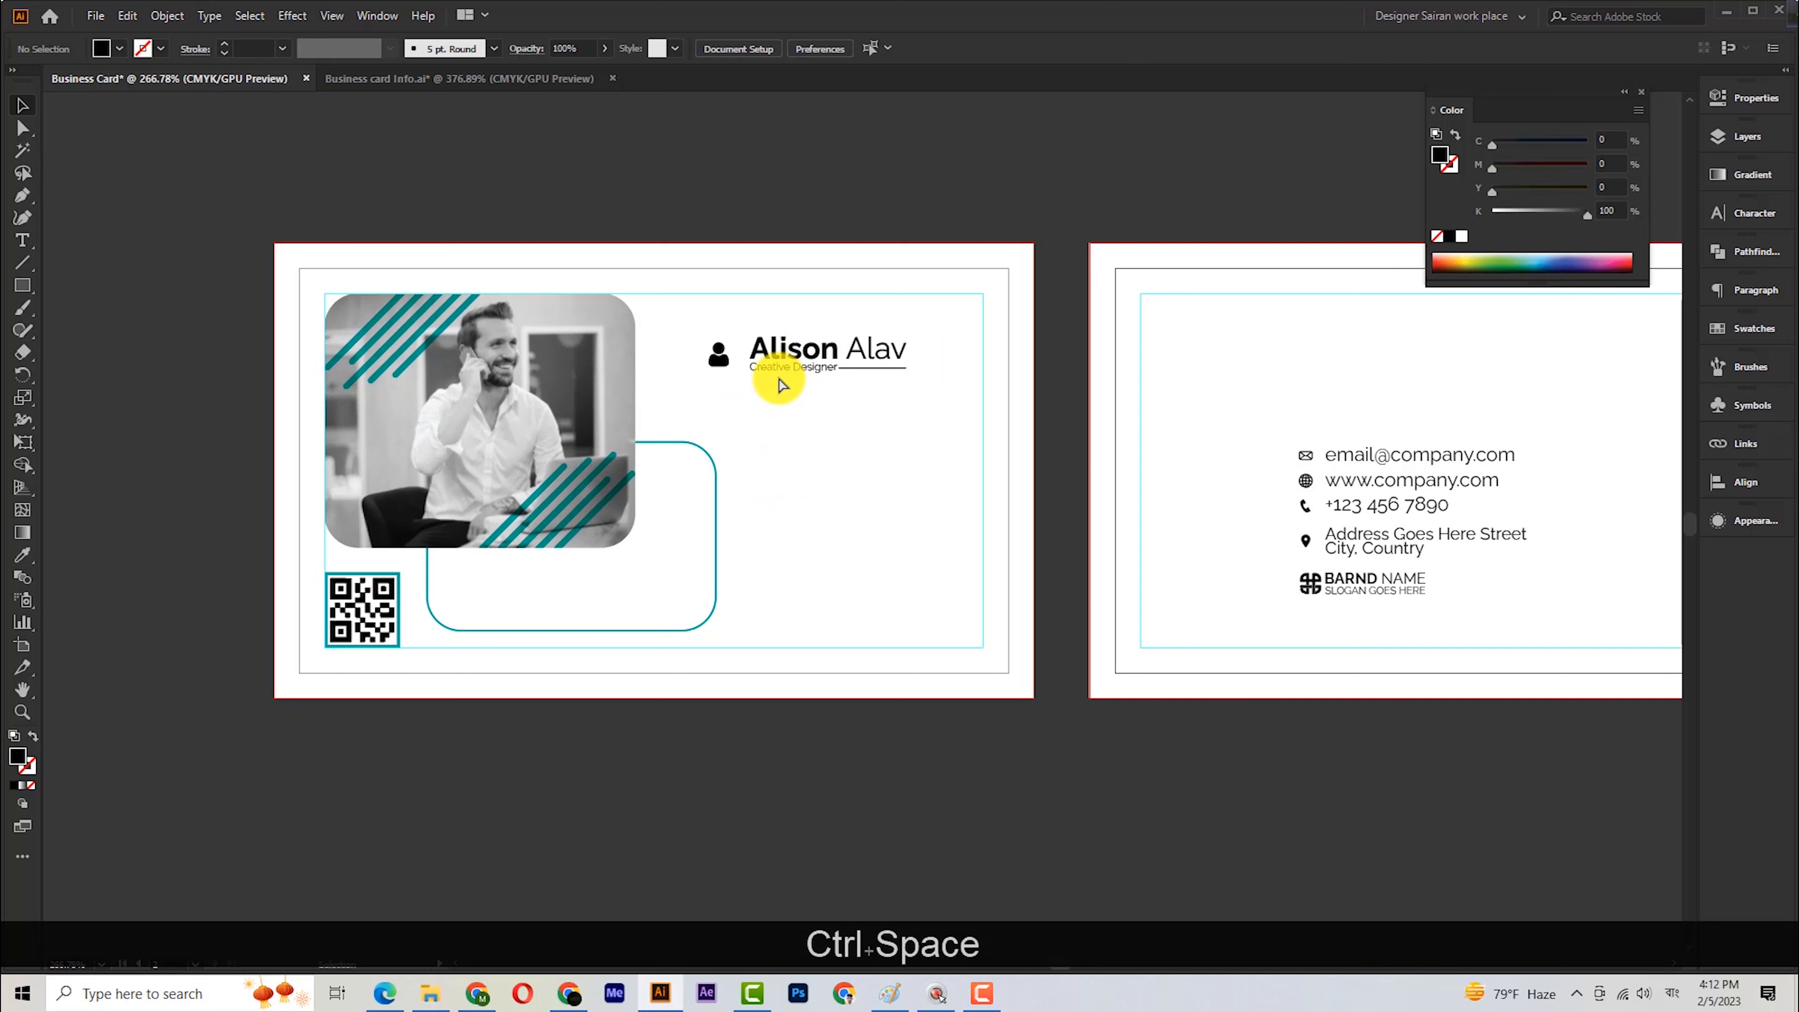
Draw a rounded bar about 0.16 by 0.56 in over the outlined box's right edge and fill it with the stripes' teal.
scroll(775, 380, down, 1)
drag(28, 286, 85, 317)
drag(699, 473, 730, 590)
click(20, 108)
click(396, 329)
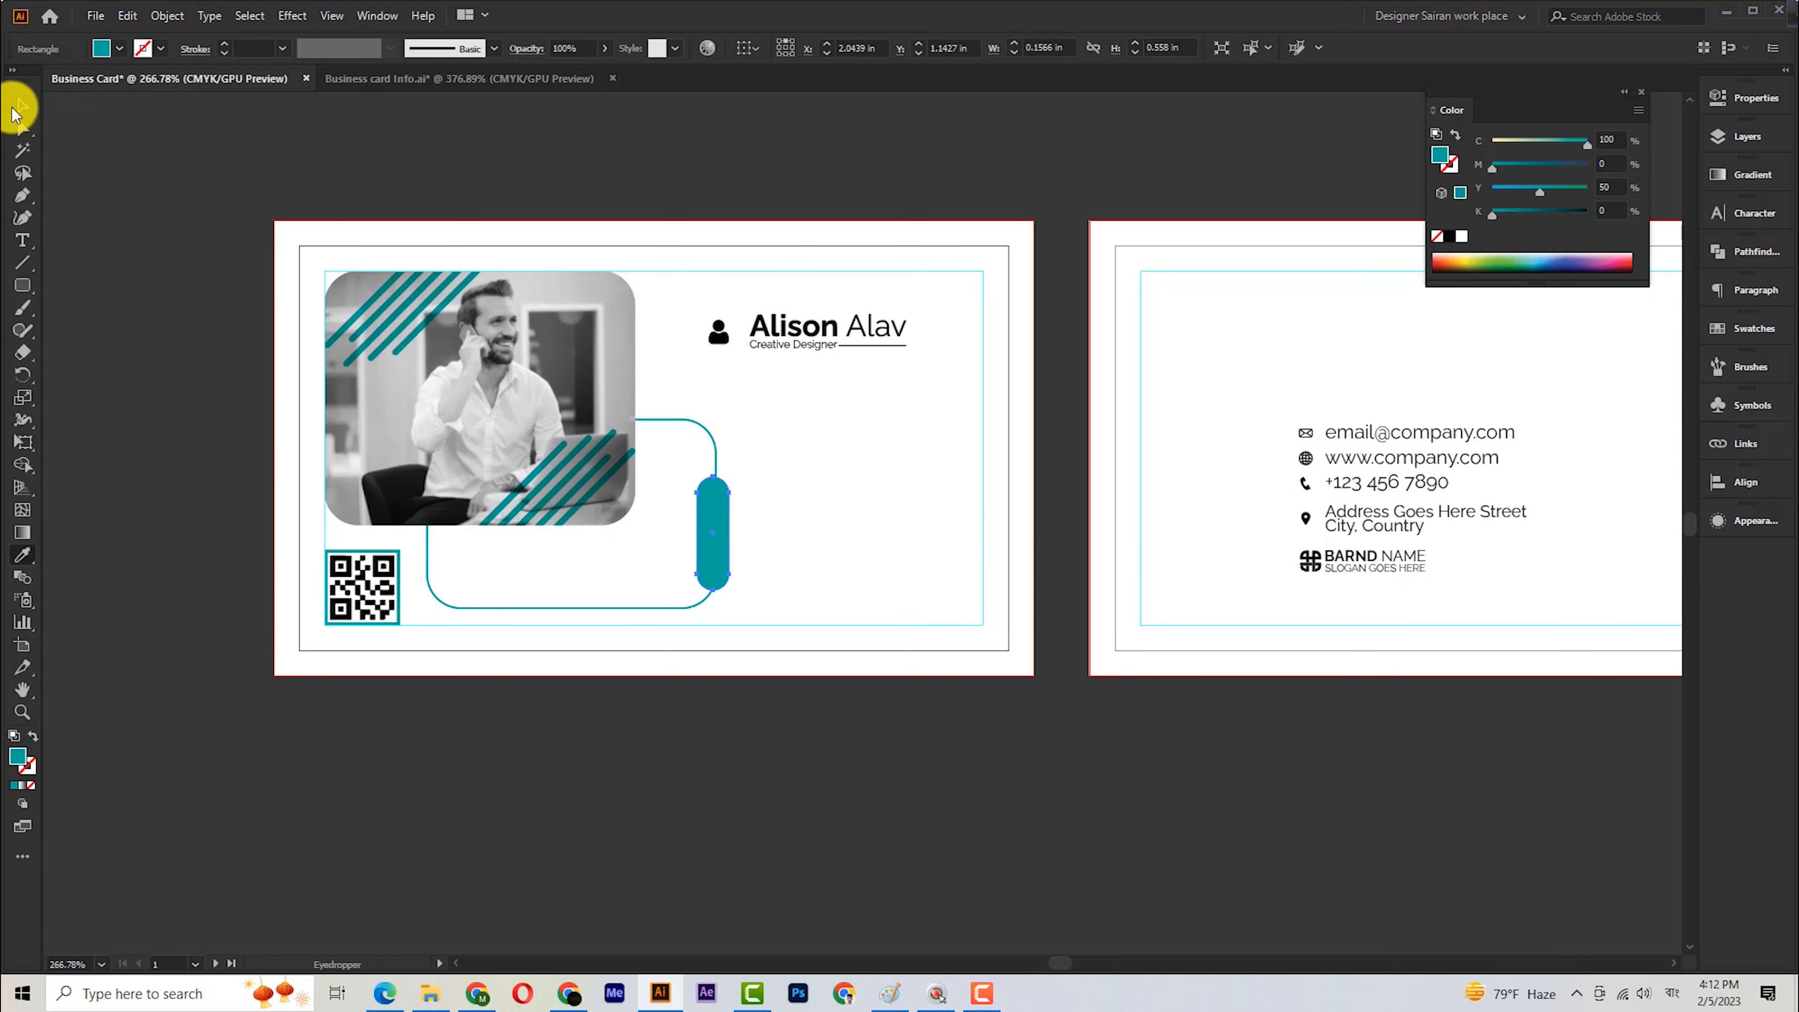
click(22, 105)
Center the teal bar vertically on the outlined box and move both slightly upward.
click(701, 542)
click(882, 49)
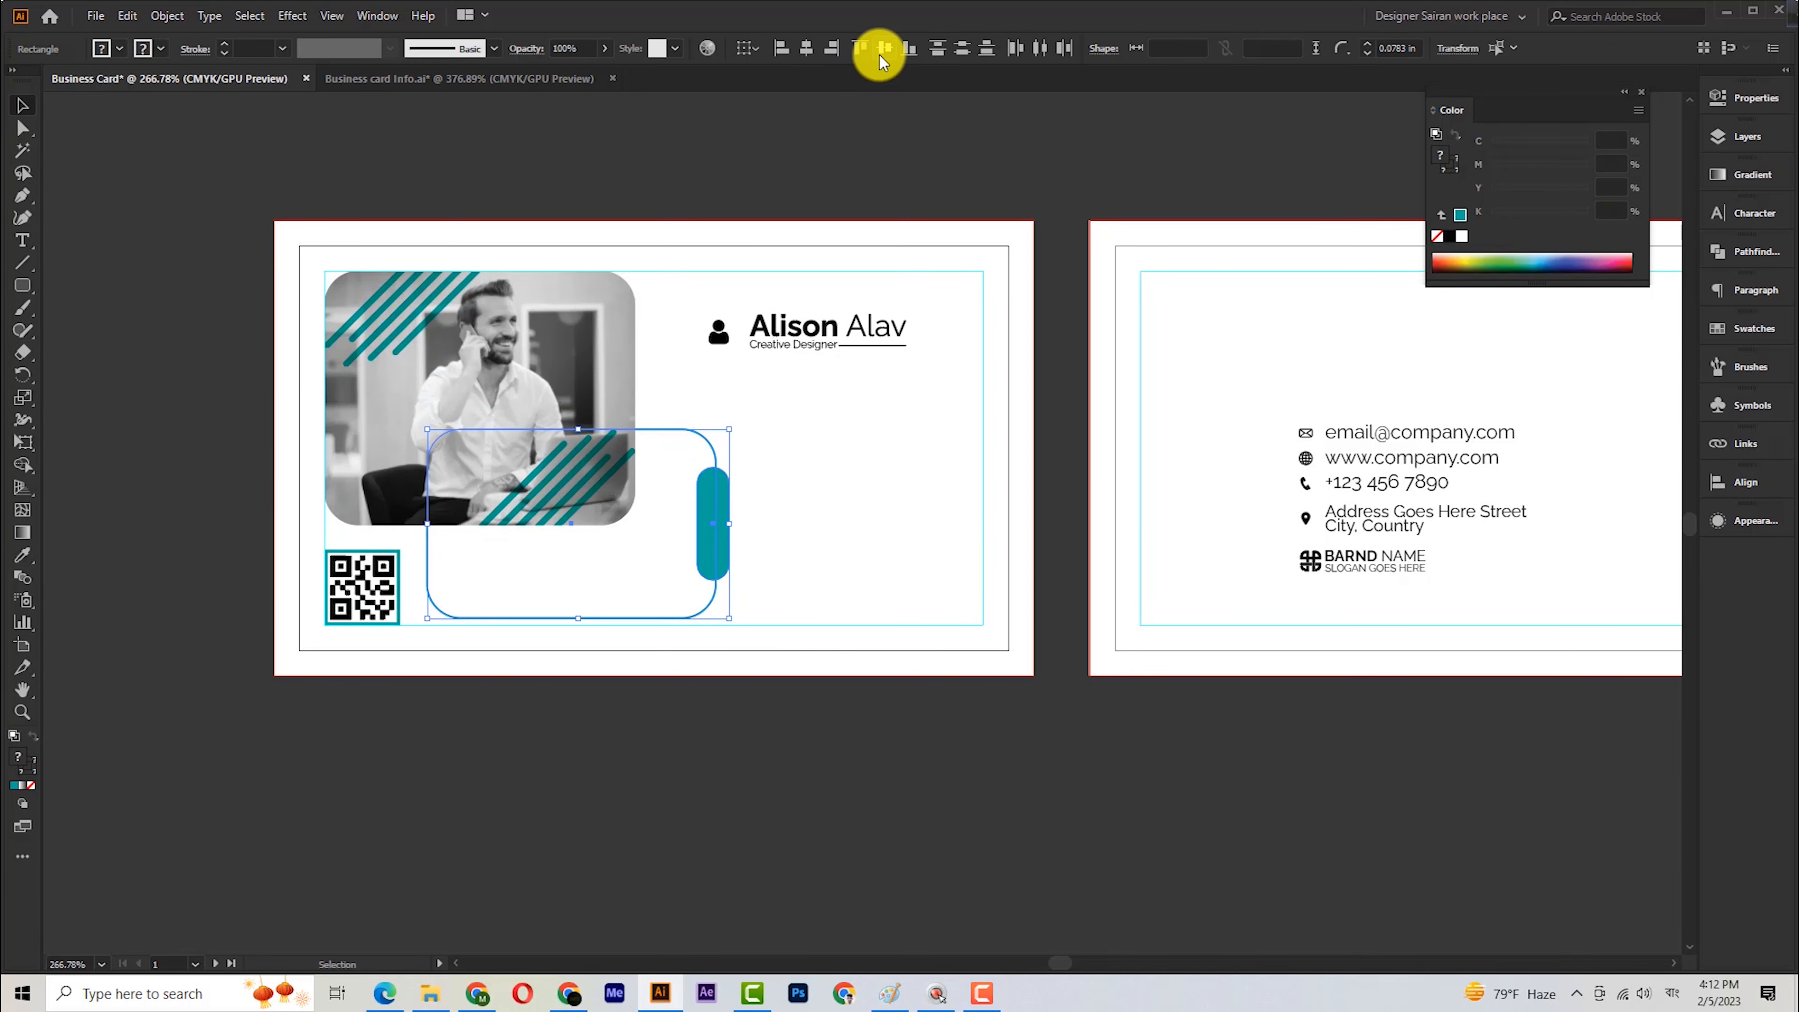
drag(699, 553, 694, 516)
click(679, 730)
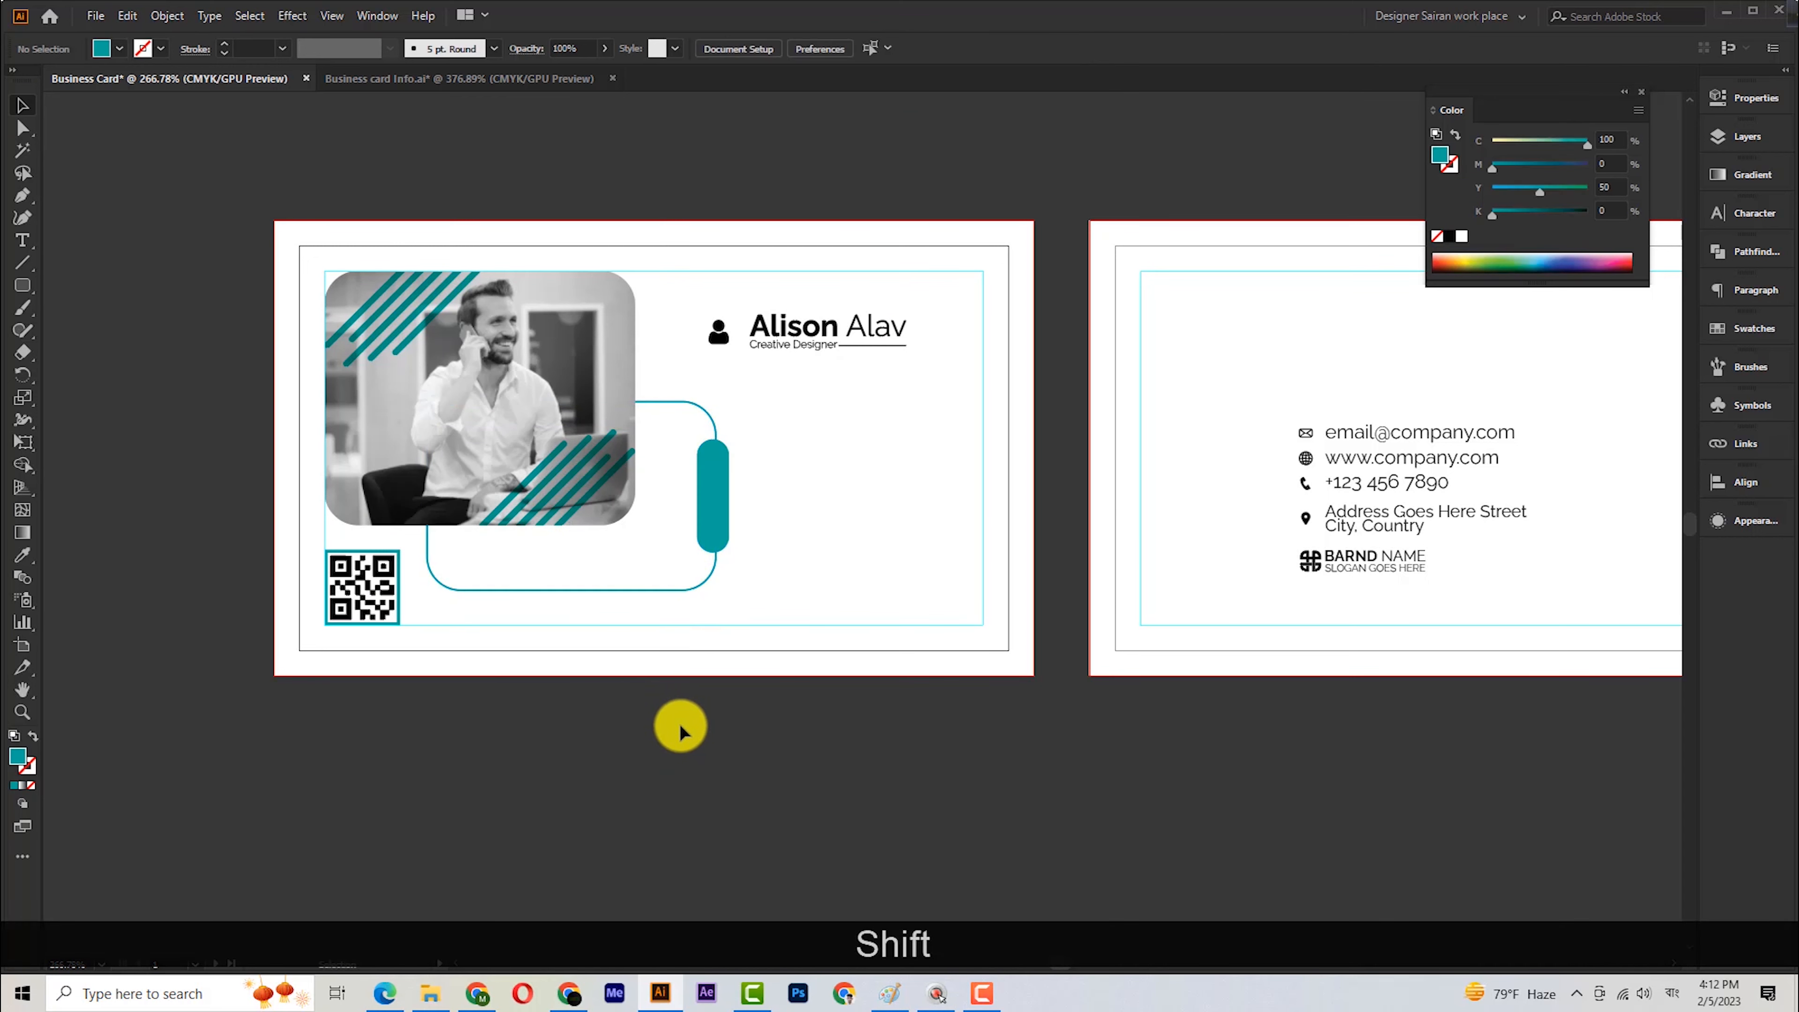
Move the email, website and phone lines with their icons from the second card to the teal bar and bring them to the front.
scroll(787, 675, down, 3)
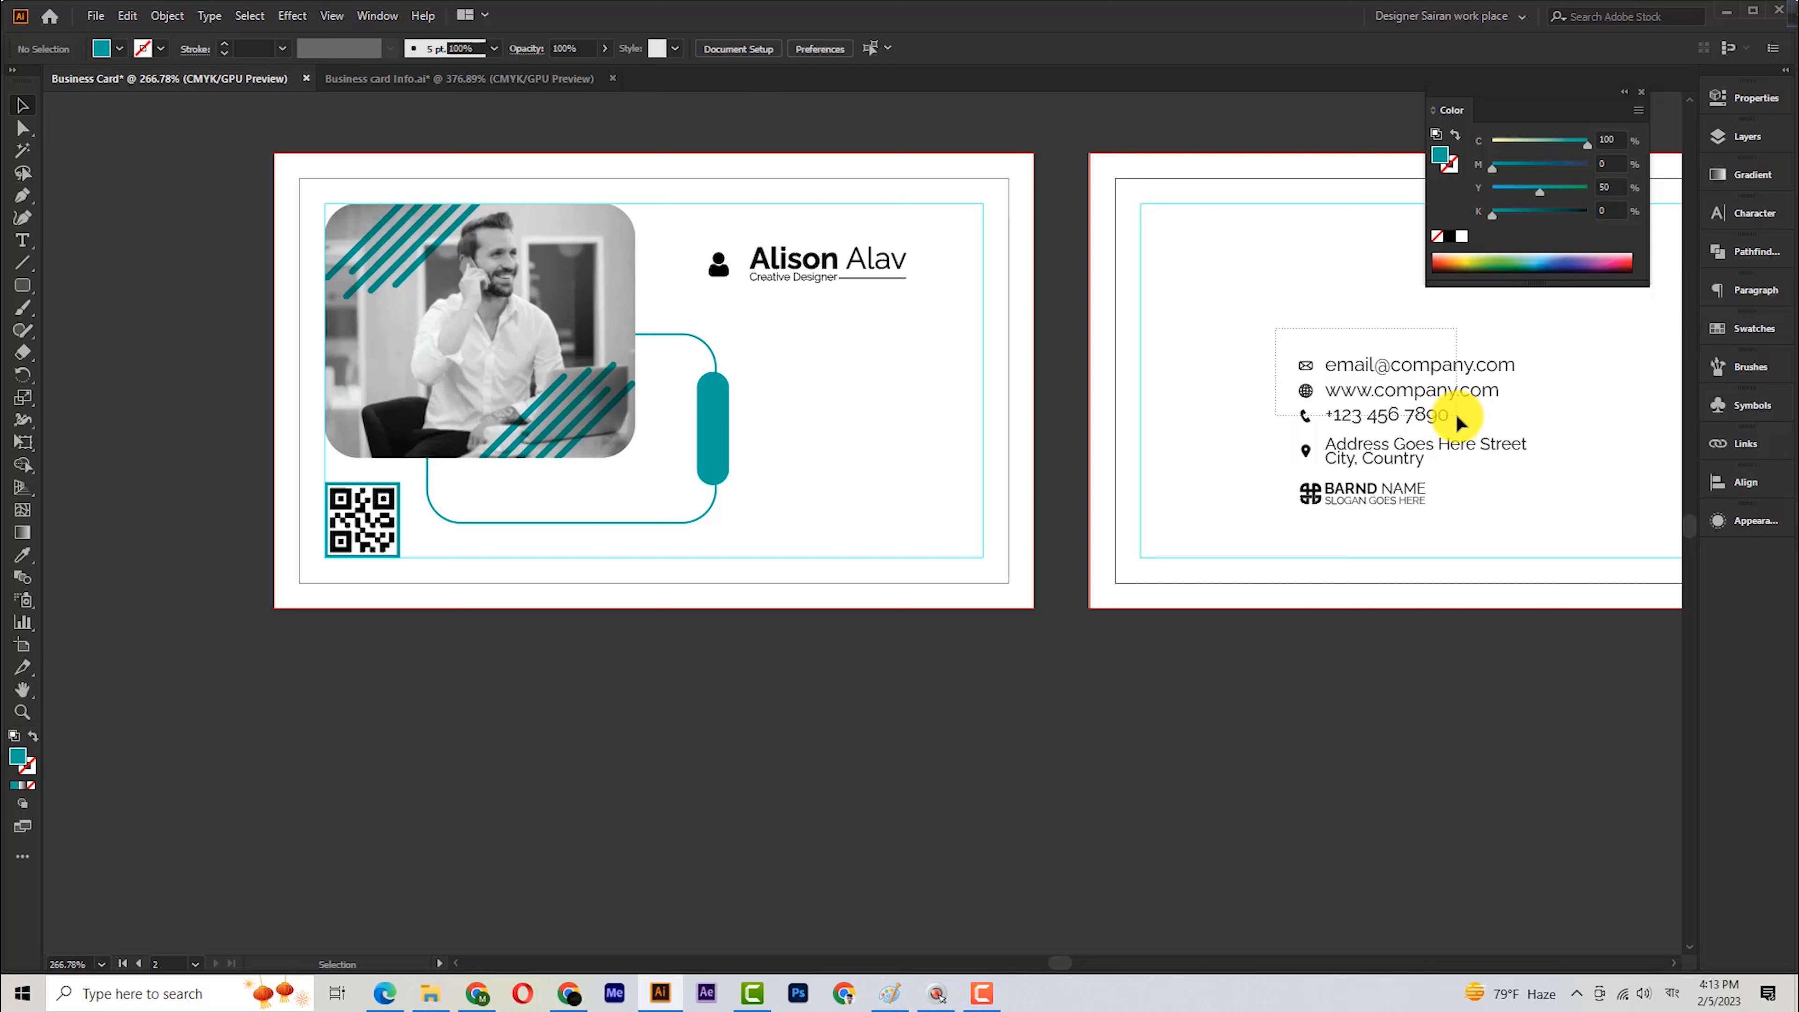
drag(1457, 416, 1467, 445)
click(1053, 515)
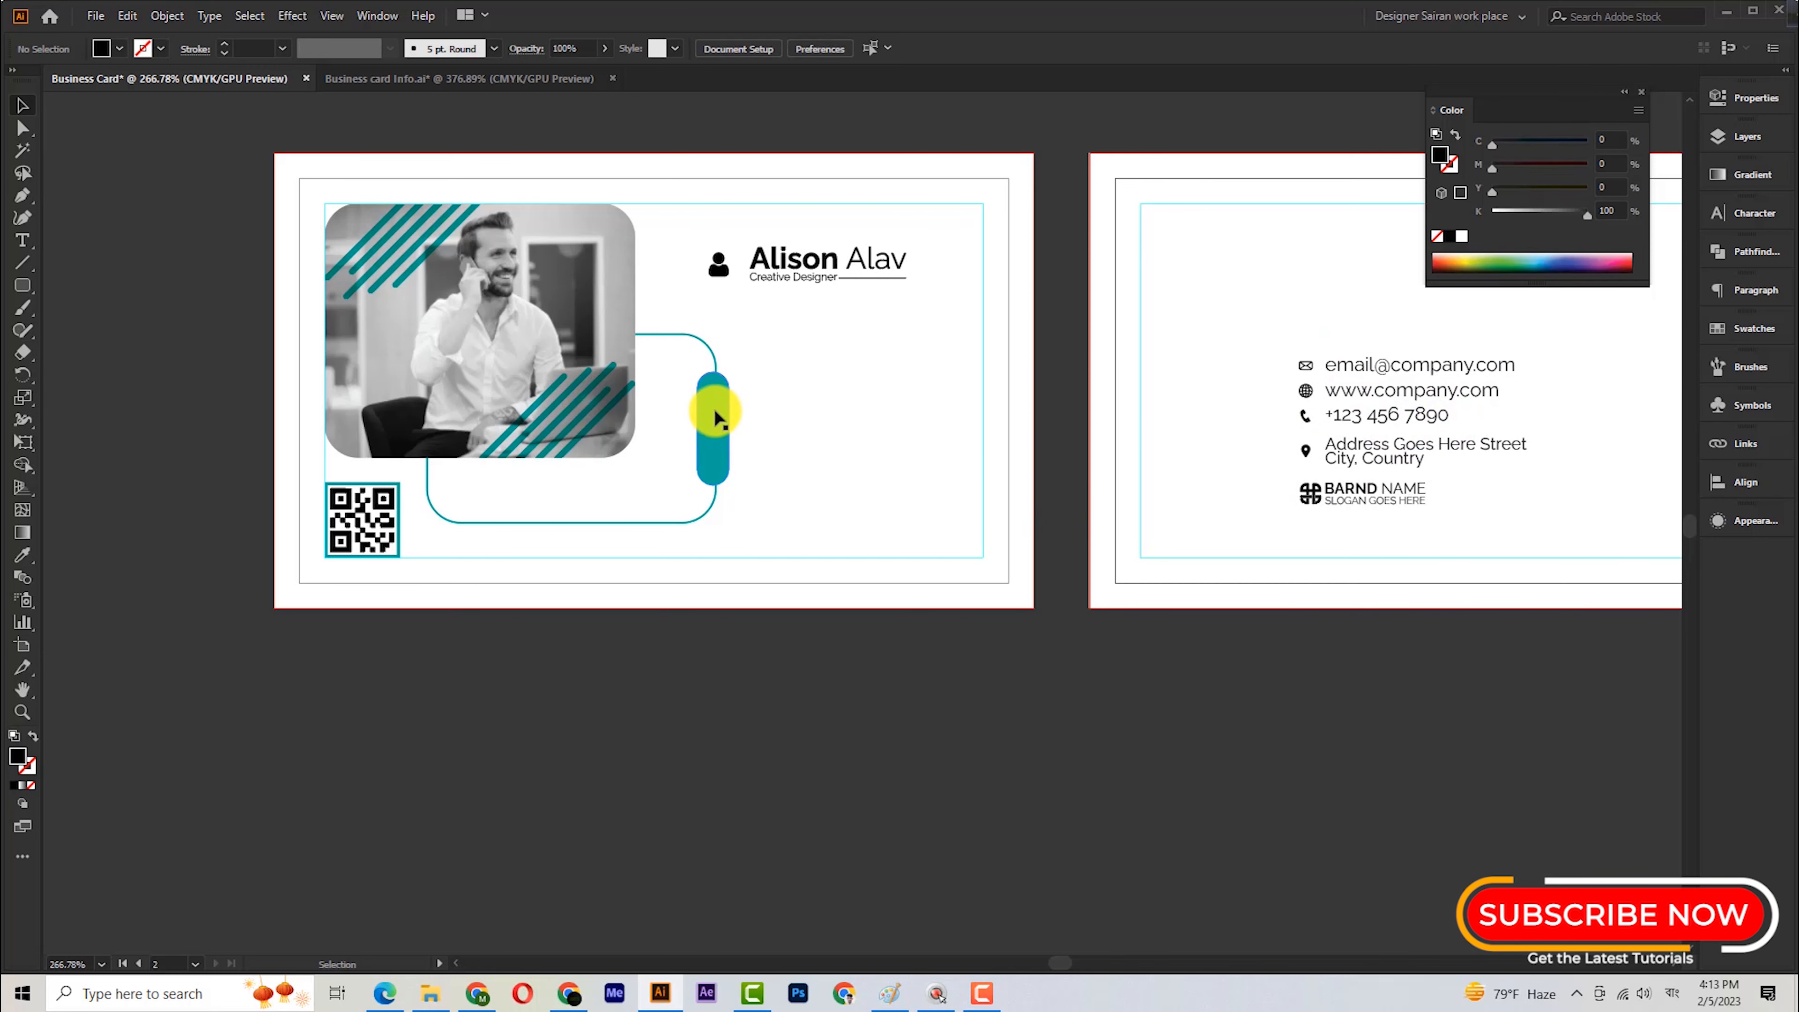
click(1345, 413)
right_click(1325, 386)
click(1297, 574)
click(1302, 361)
drag(1414, 422, 668, 332)
key(ctrl+shift+bracketright)
click(758, 692)
Shrink the teal bar to about 0.12 by 0.42 in and shift it slightly to center it on the outline.
scroll(749, 404, down, 1)
key(ctrl+space)
click(737, 426)
key(ctrl+space)
click(22, 127)
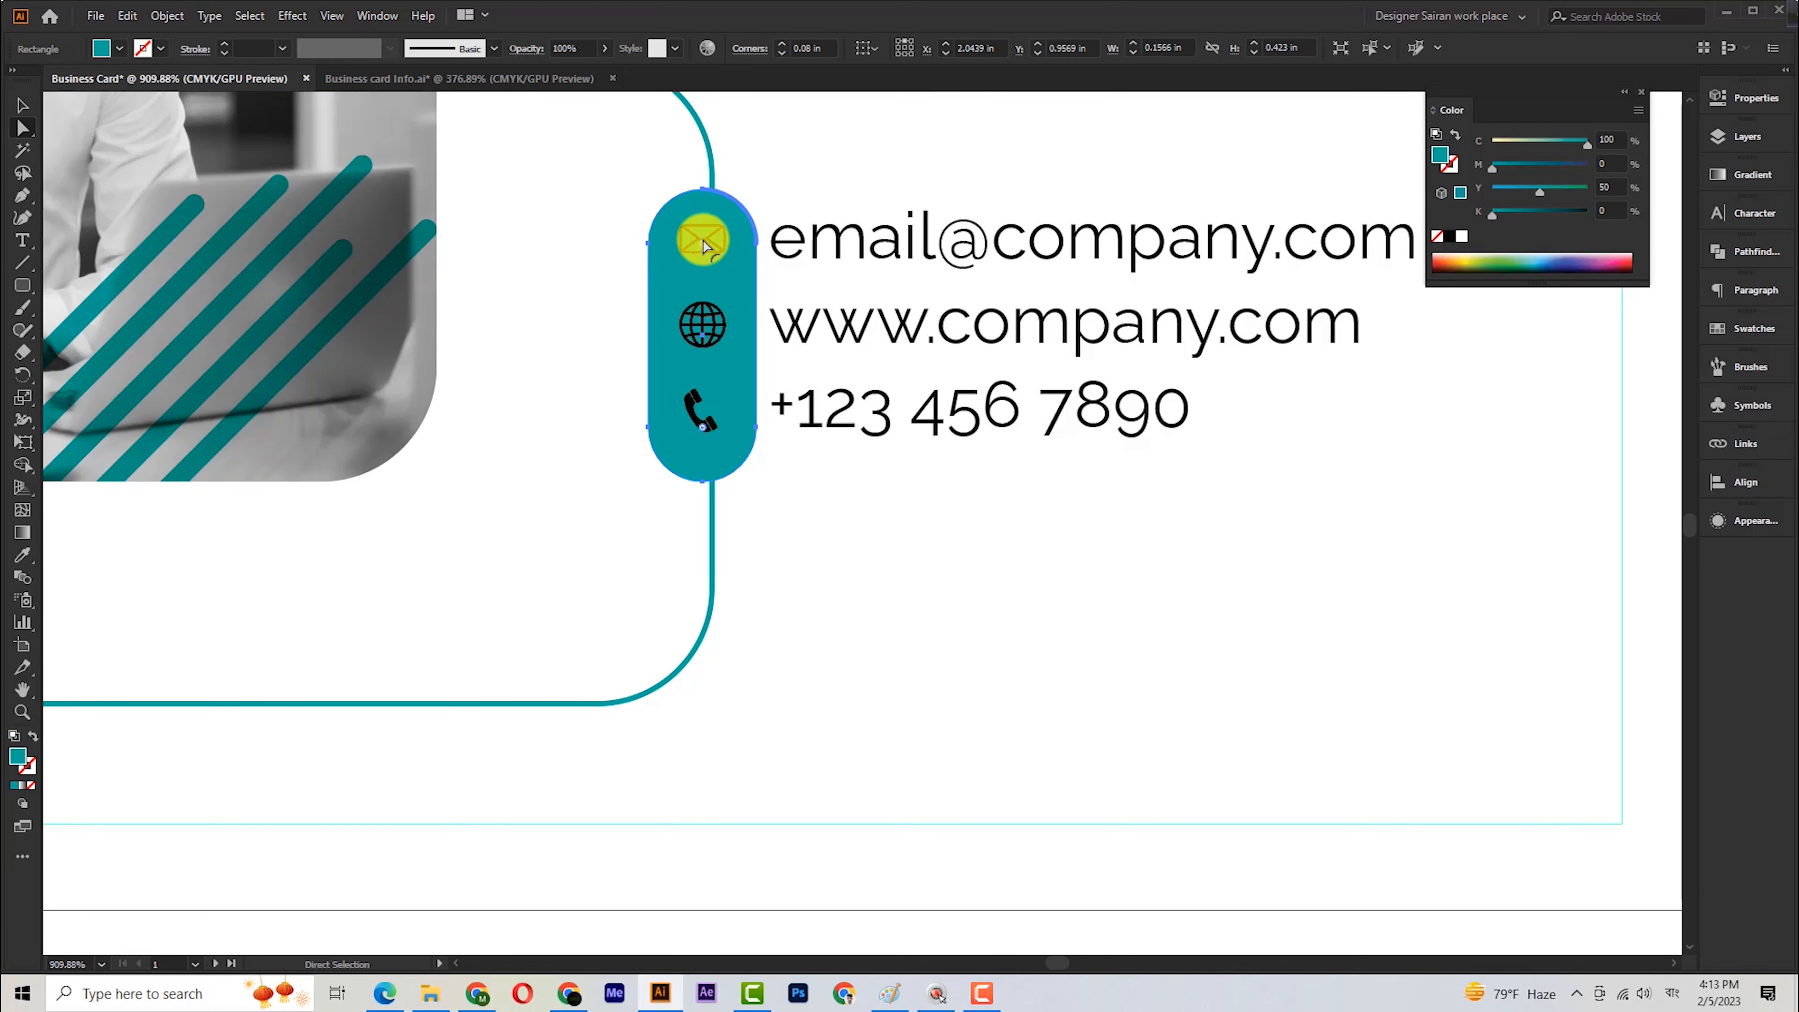
click(22, 105)
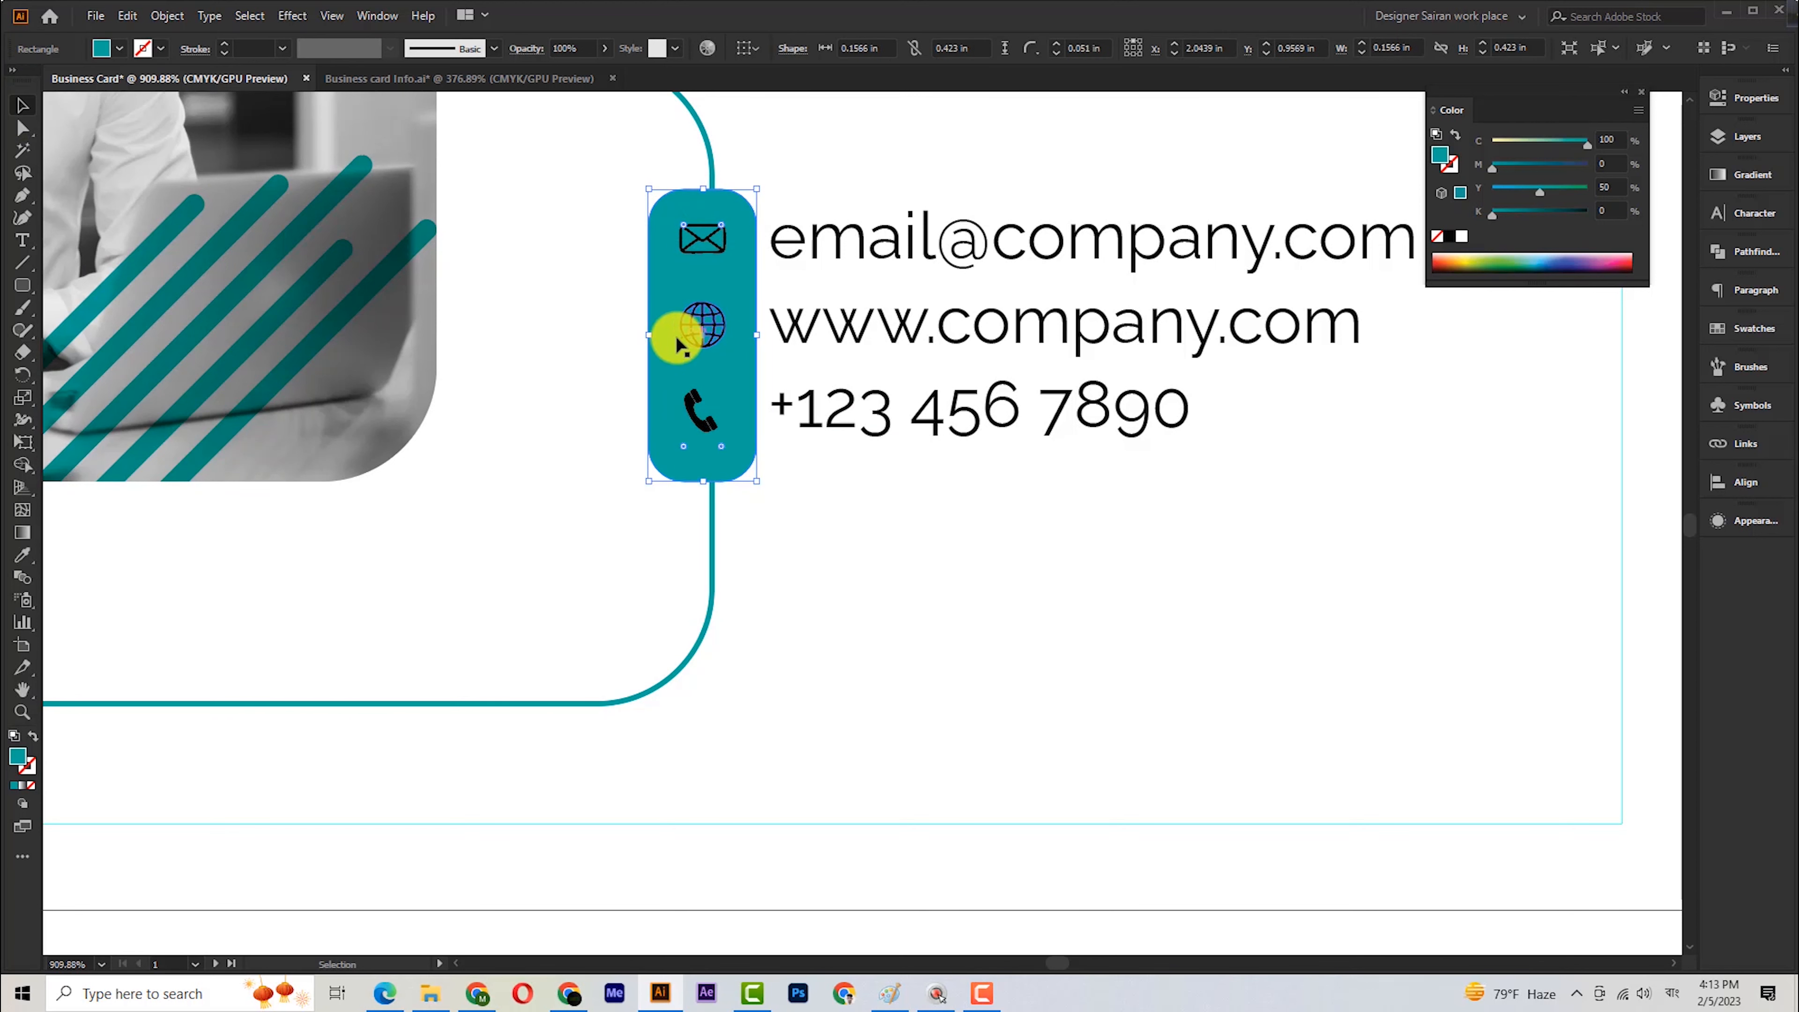
drag(668, 331, 670, 330)
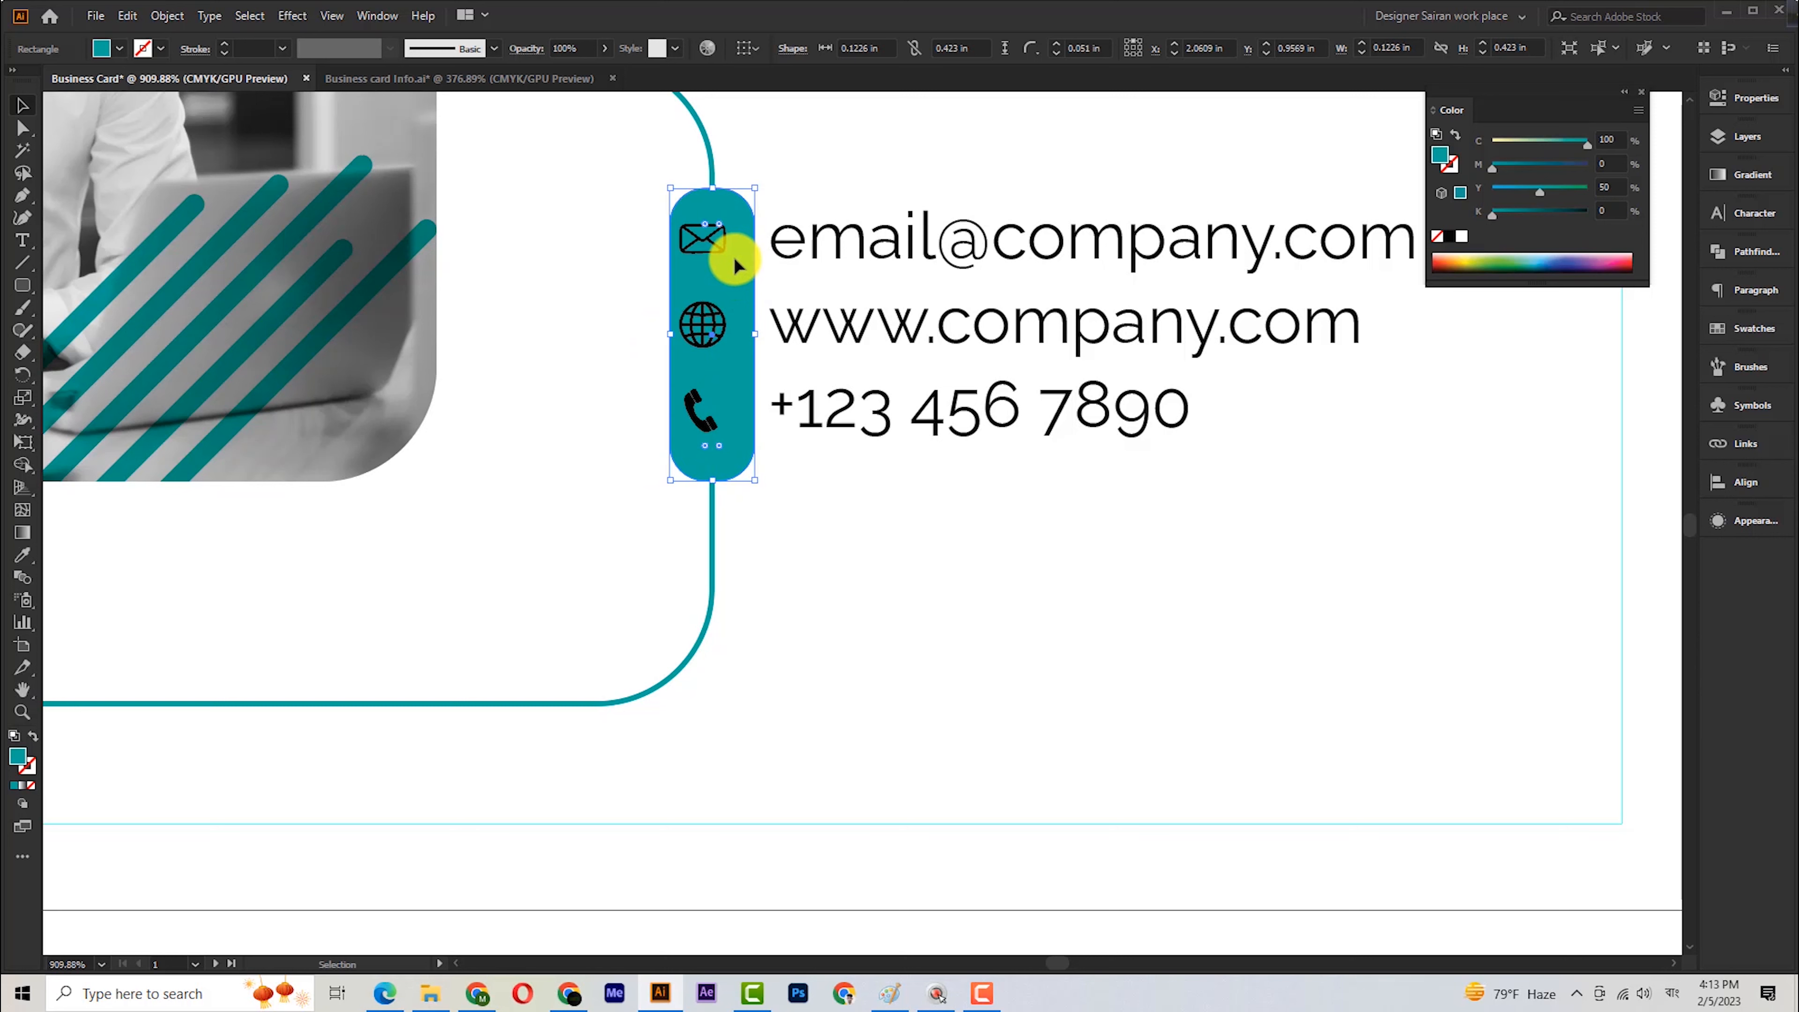
click(823, 531)
click(726, 203)
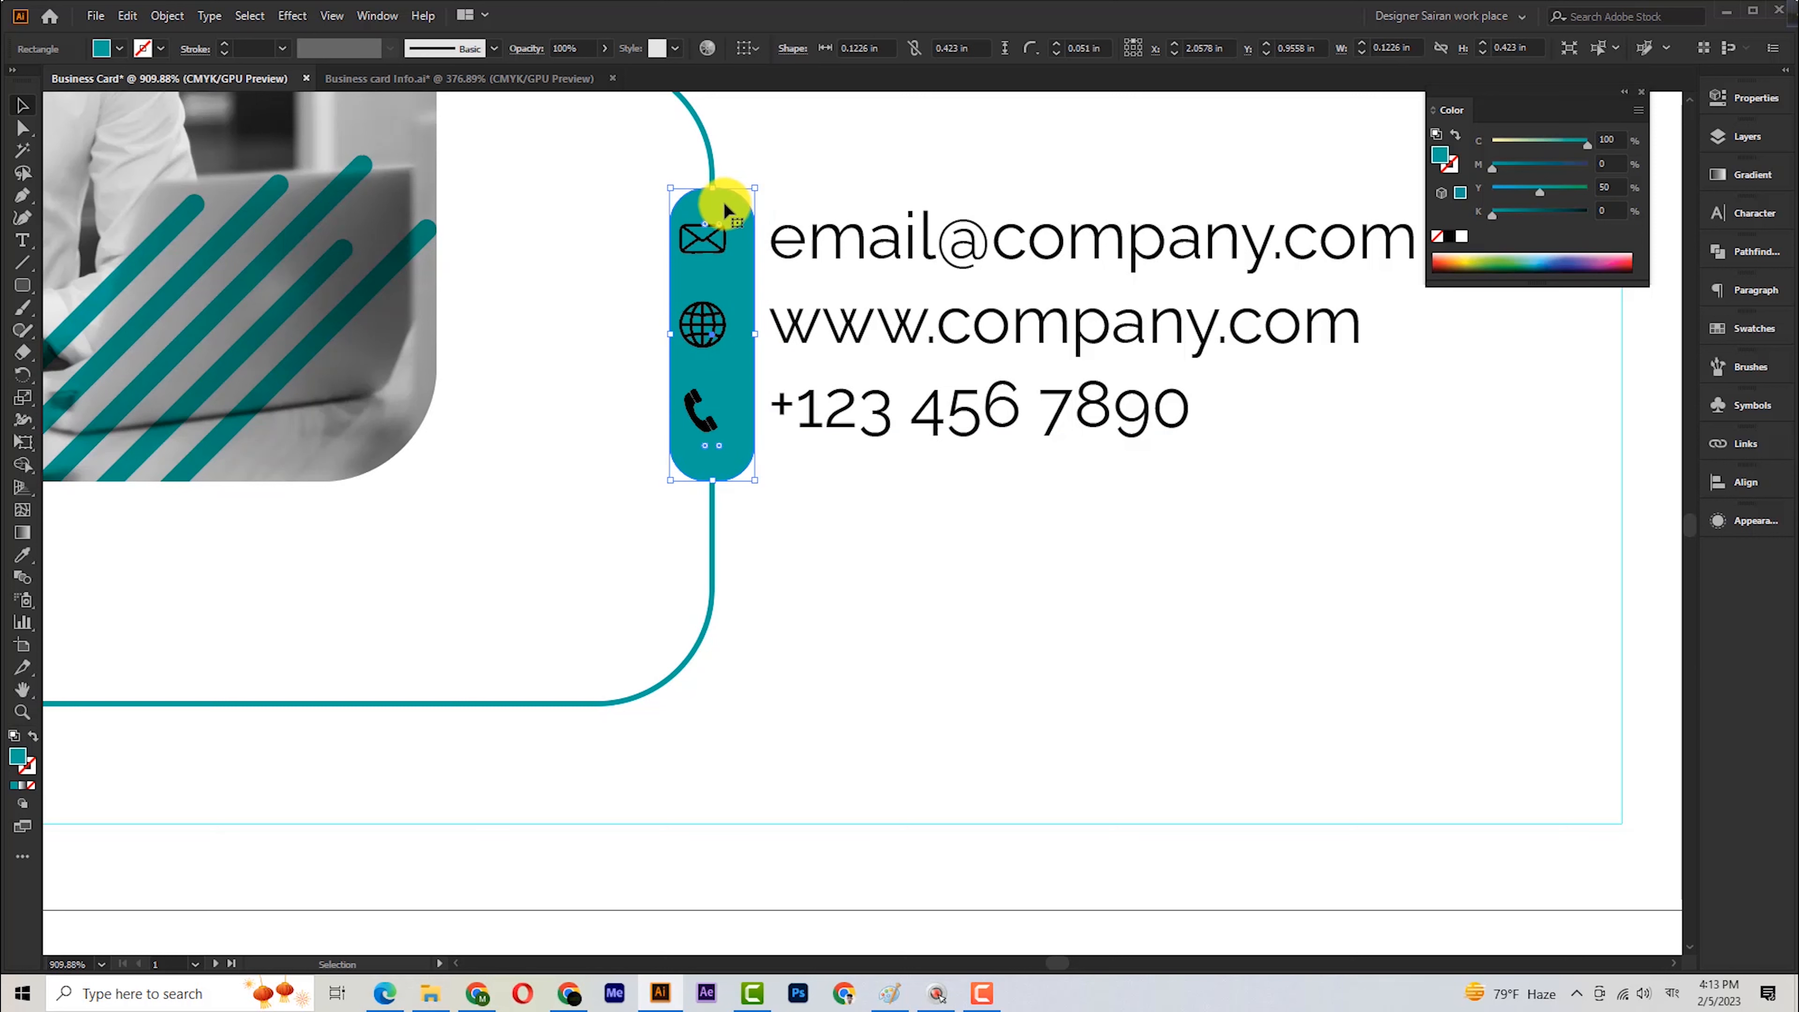
drag(722, 200, 765, 204)
Shift the contact block horizontally to center its icons on the teal bar and nudge the block upward.
scroll(738, 243, down, 3)
click(851, 389)
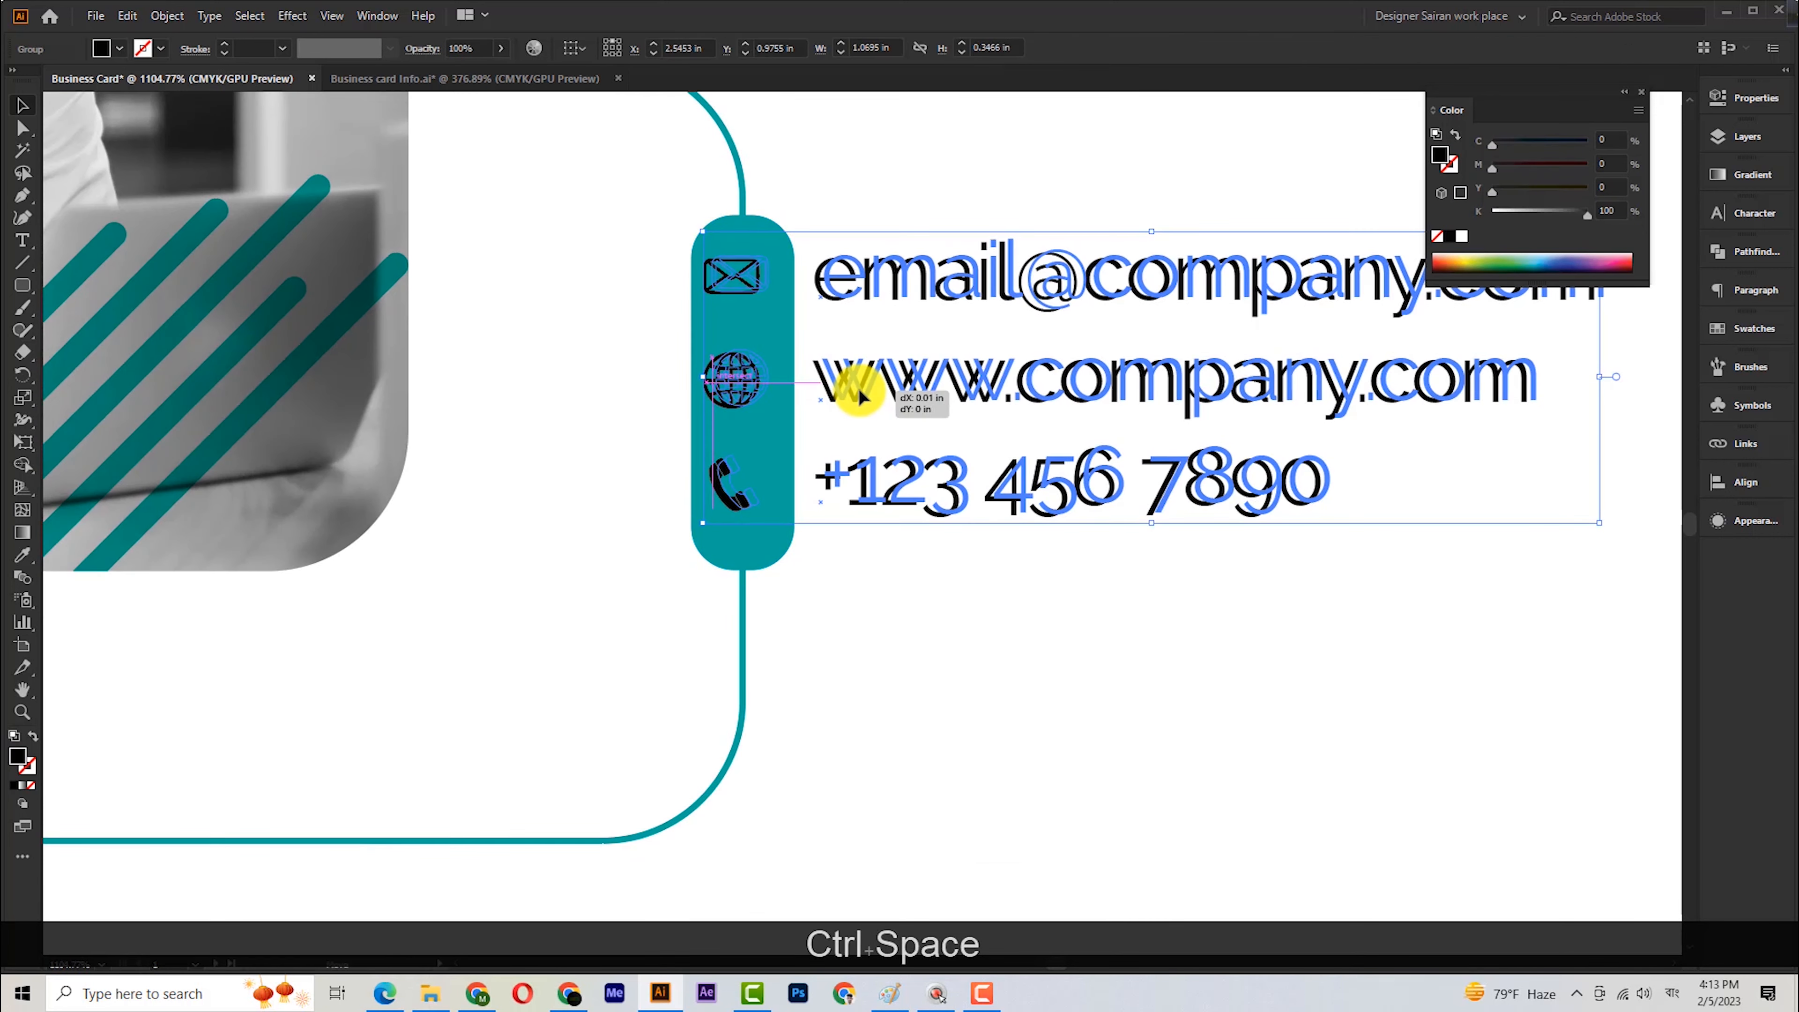
scroll(851, 390, up, 3)
drag(739, 372, 735, 373)
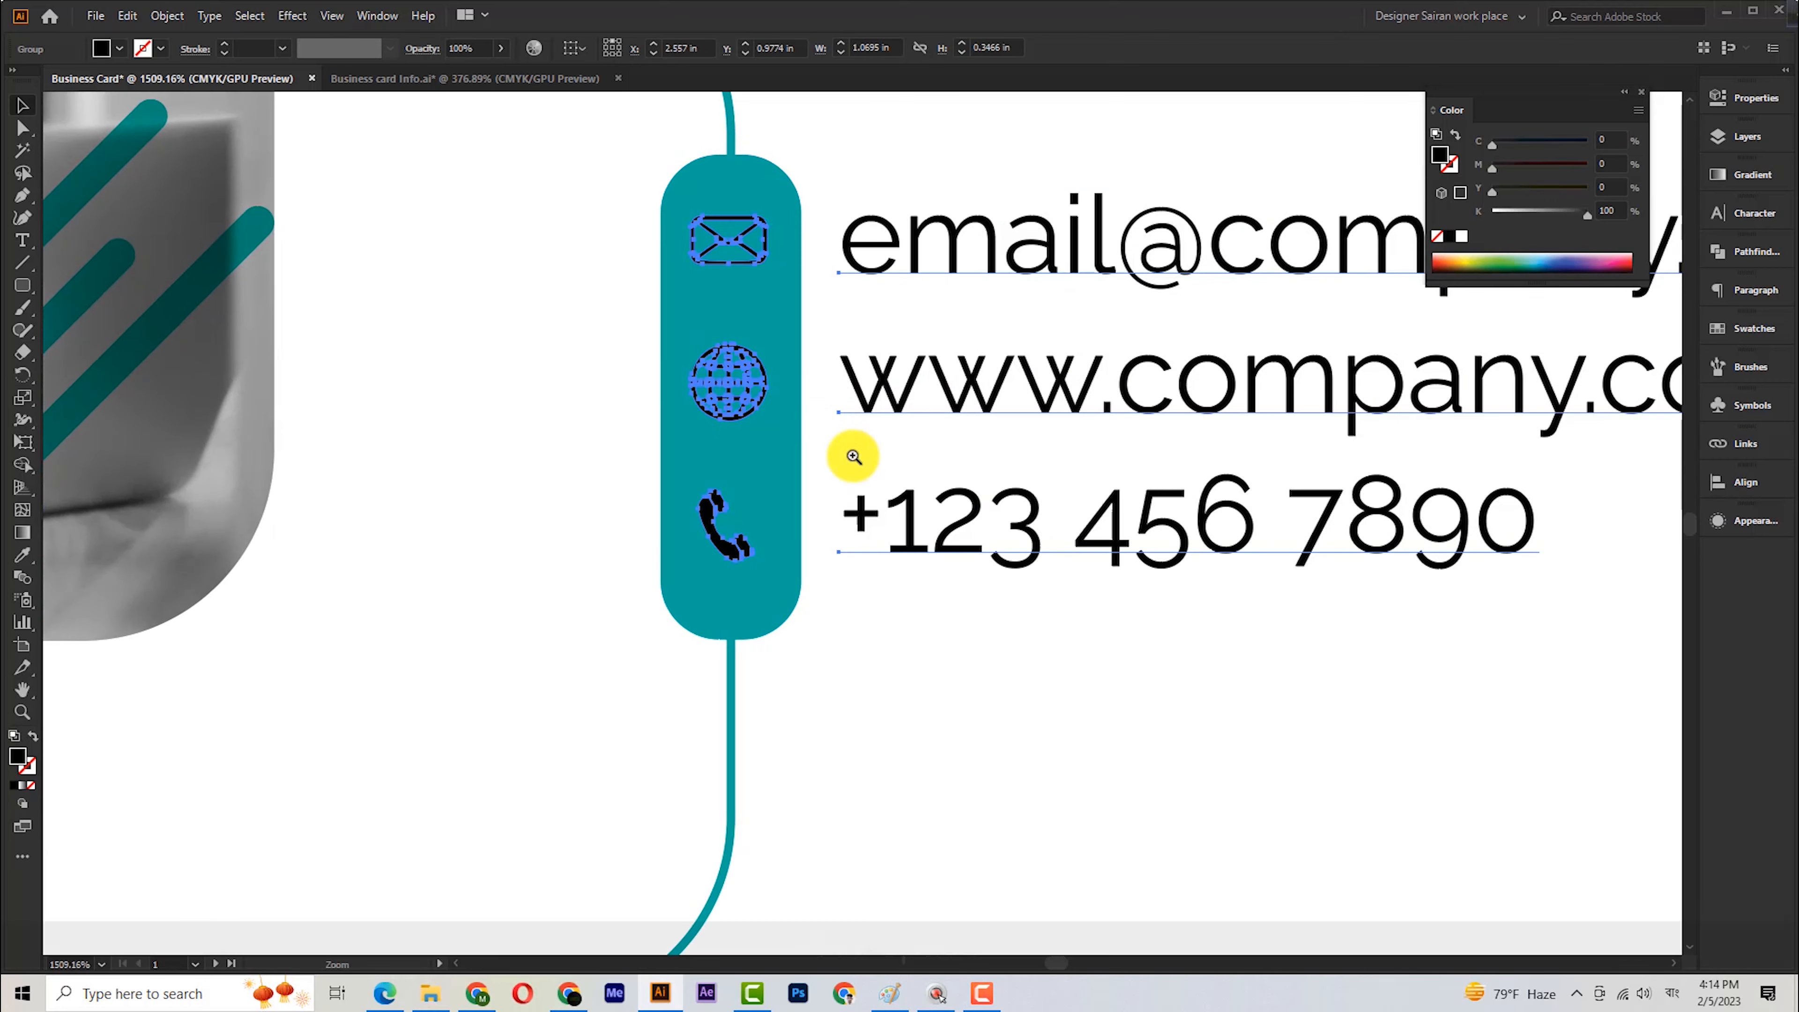
scroll(796, 462, down, 3)
key(Up)
key(Up)
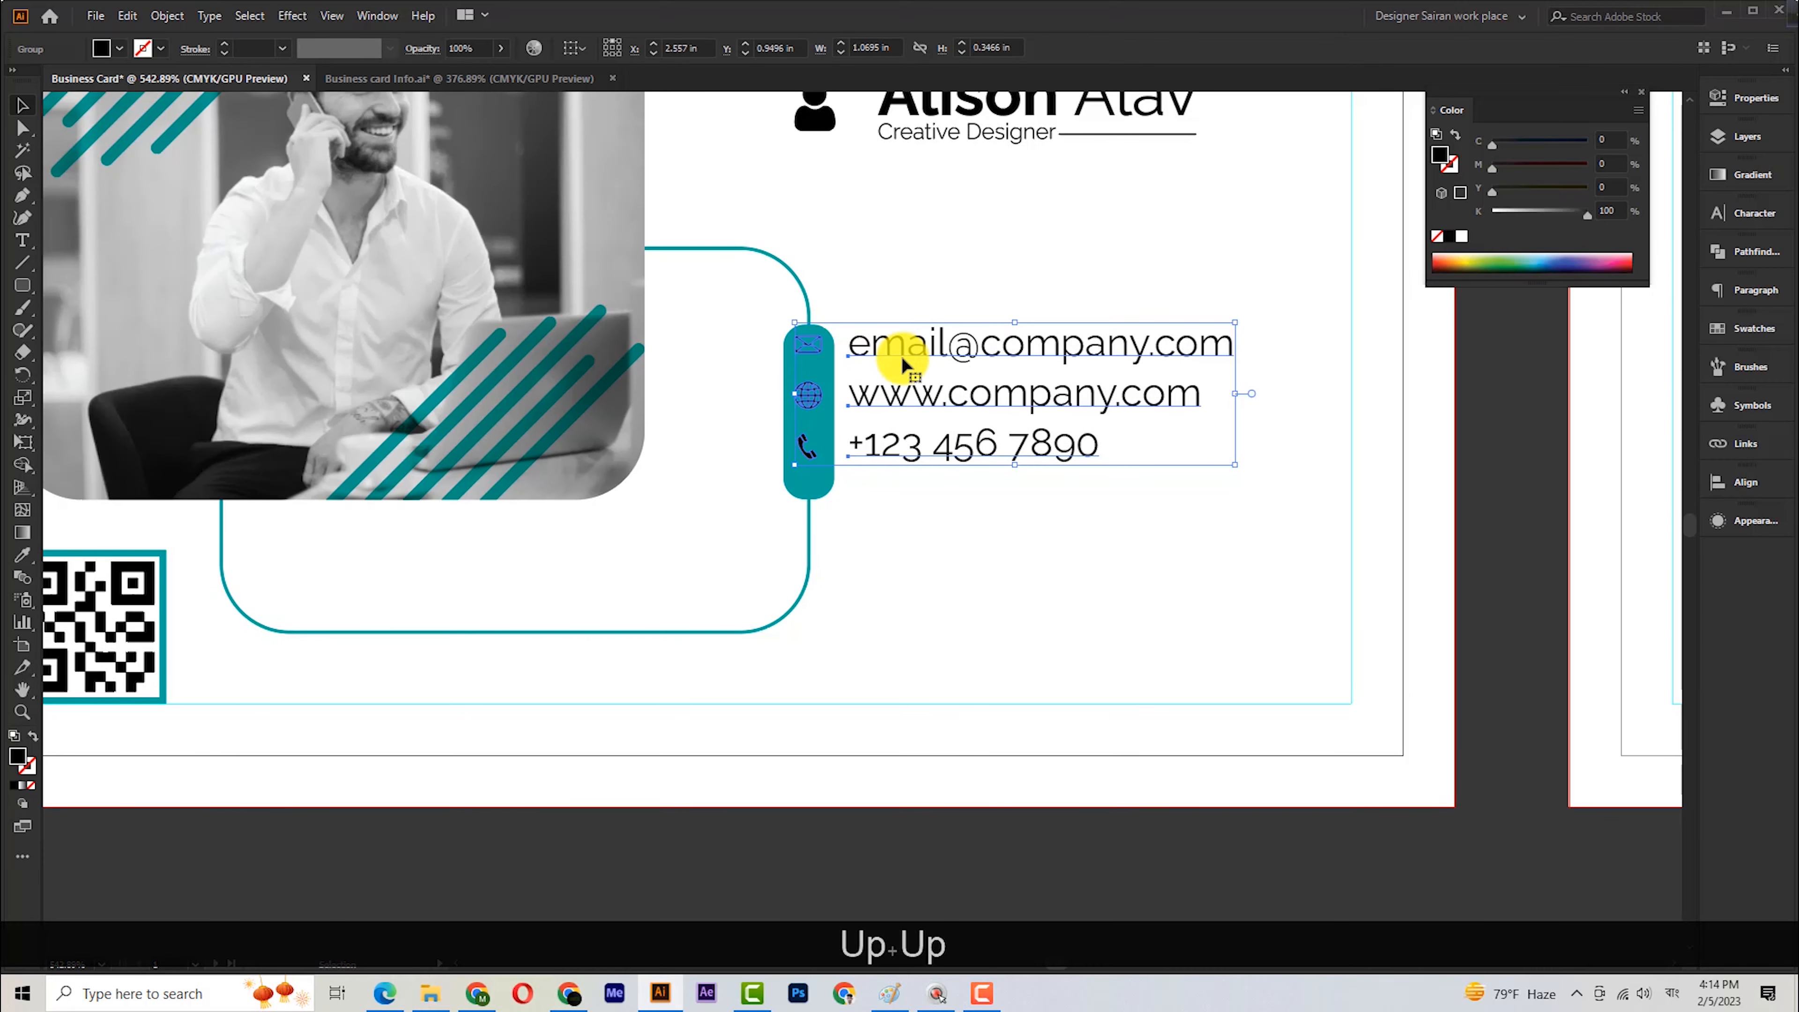
Adjust the teal bar's lower end to fit just below the phone icon and nudge the contact block down.
click(814, 496)
drag(813, 474, 813, 464)
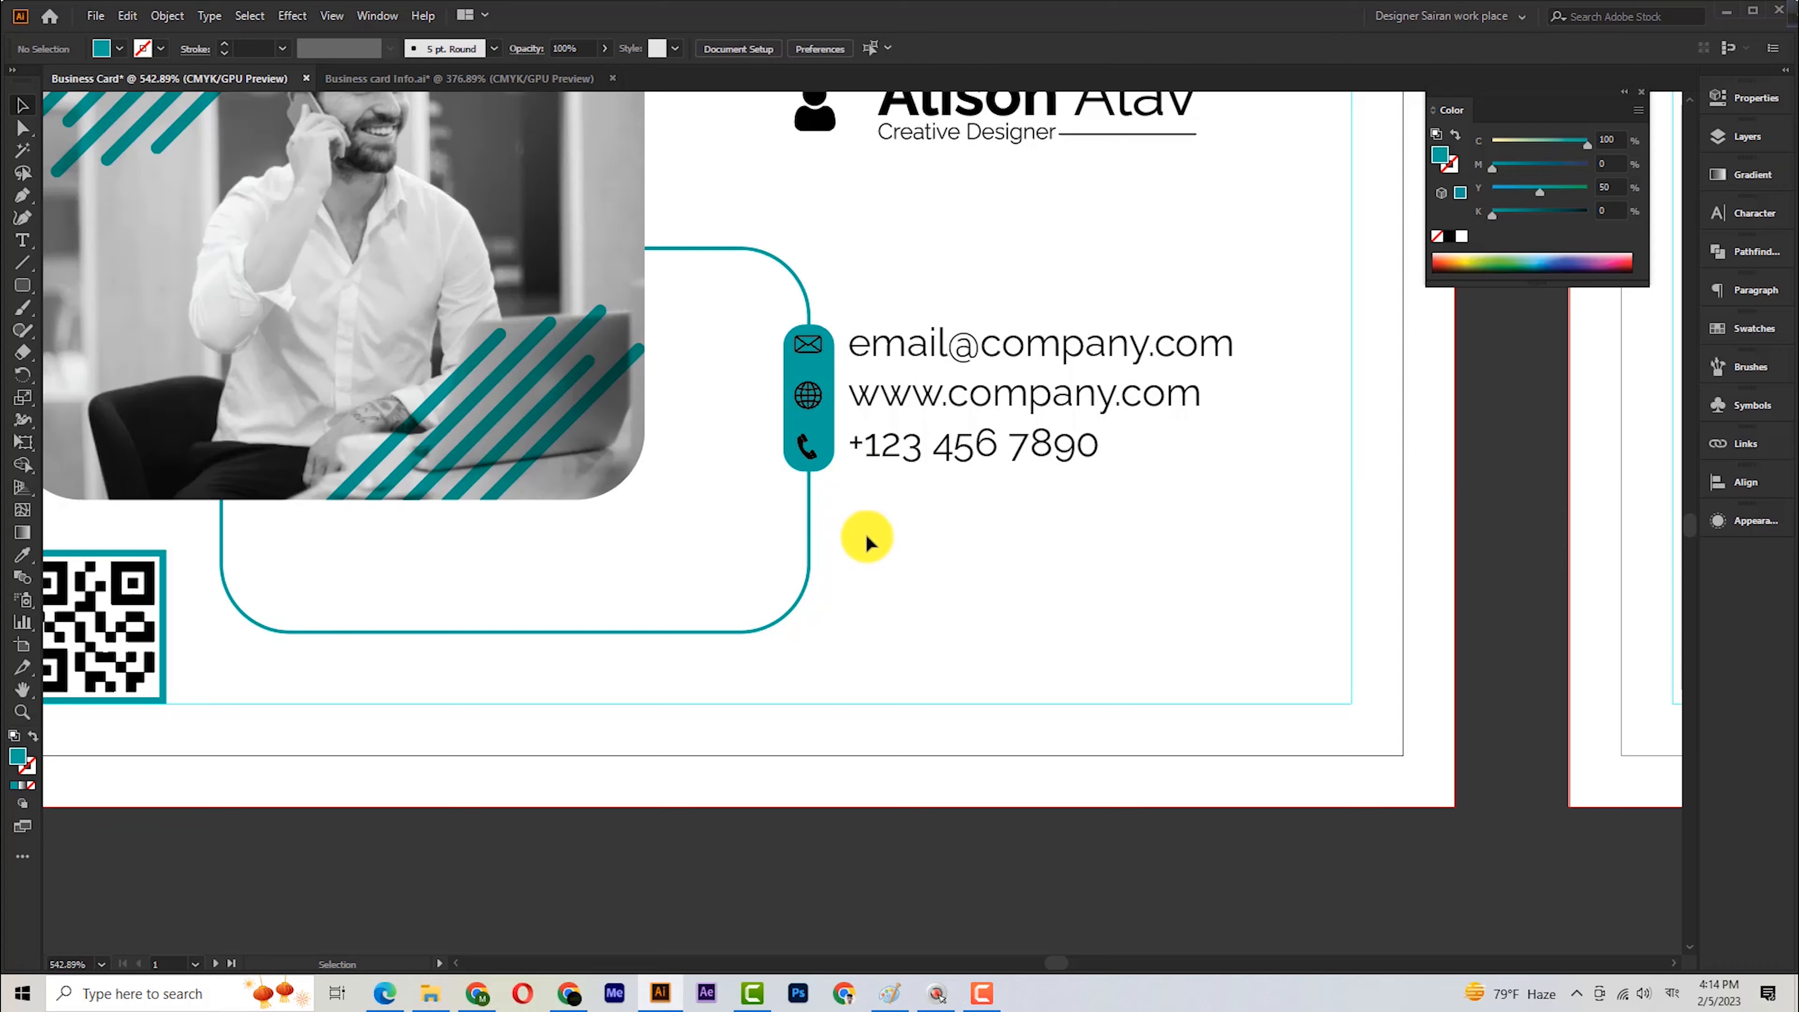
scroll(864, 533, down, 2)
click(875, 391)
key(Down)
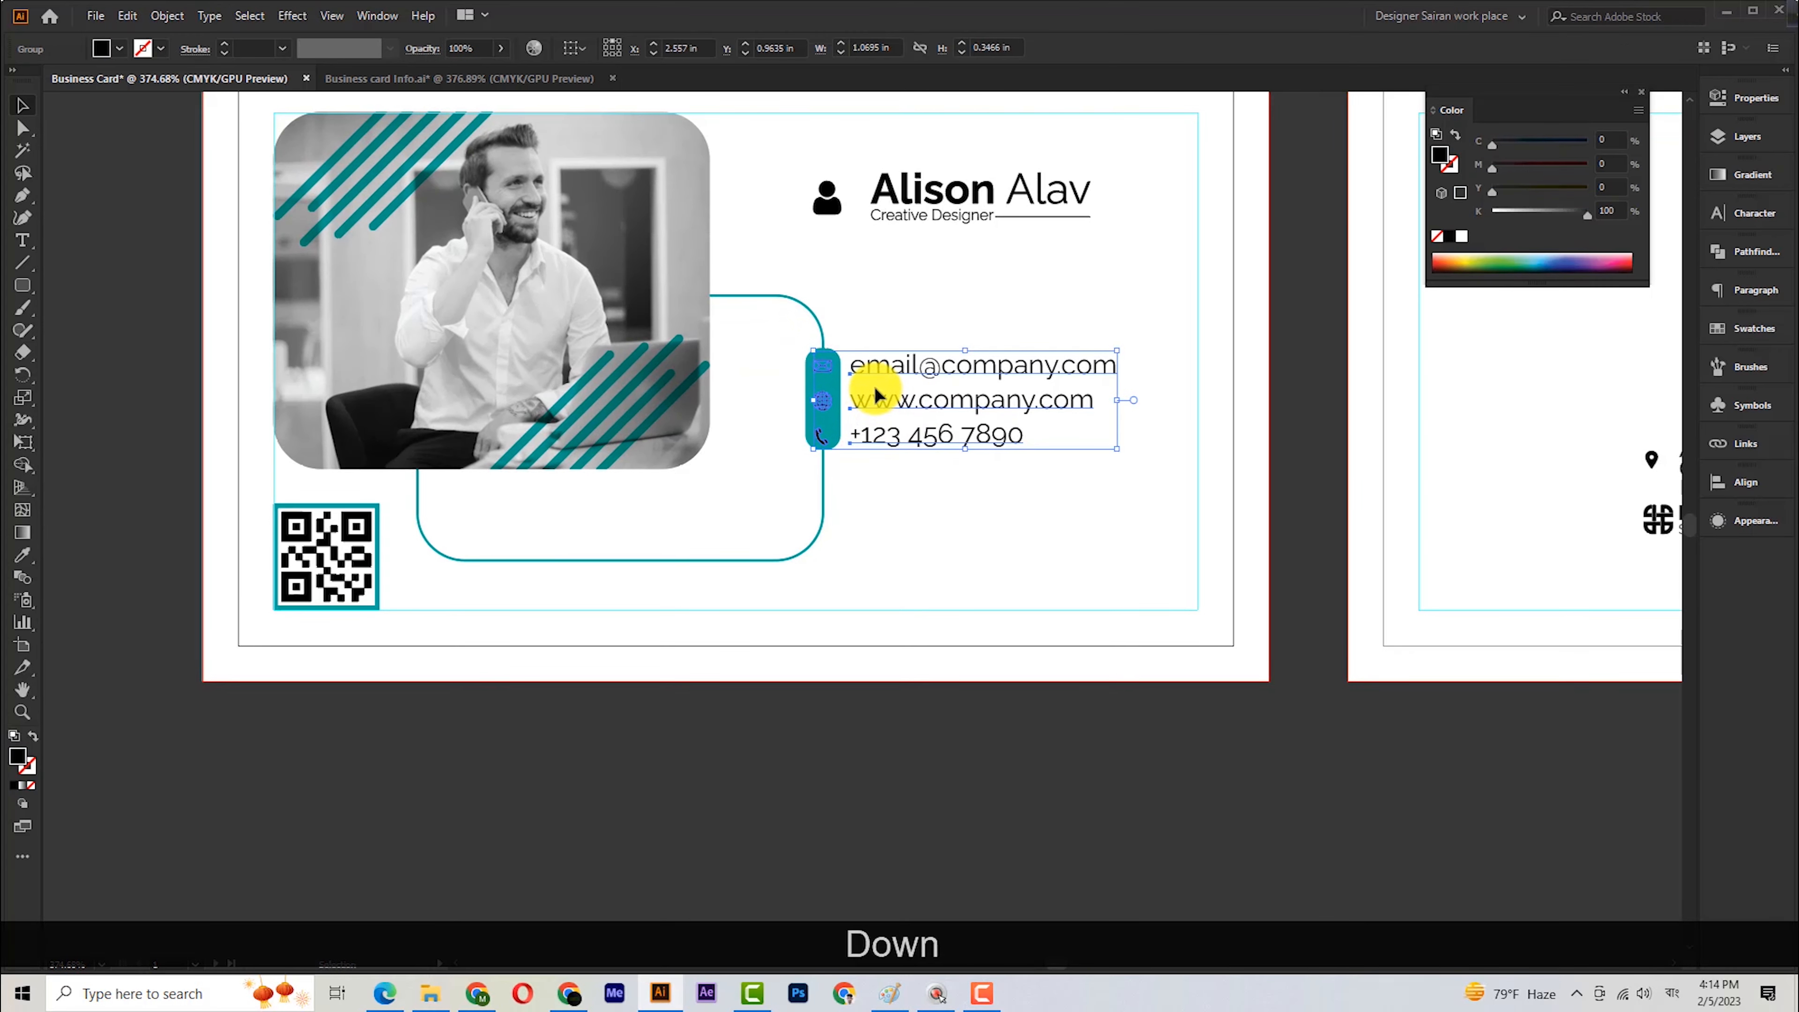
scroll(876, 393, up, 3)
click(850, 488)
drag(832, 501, 835, 517)
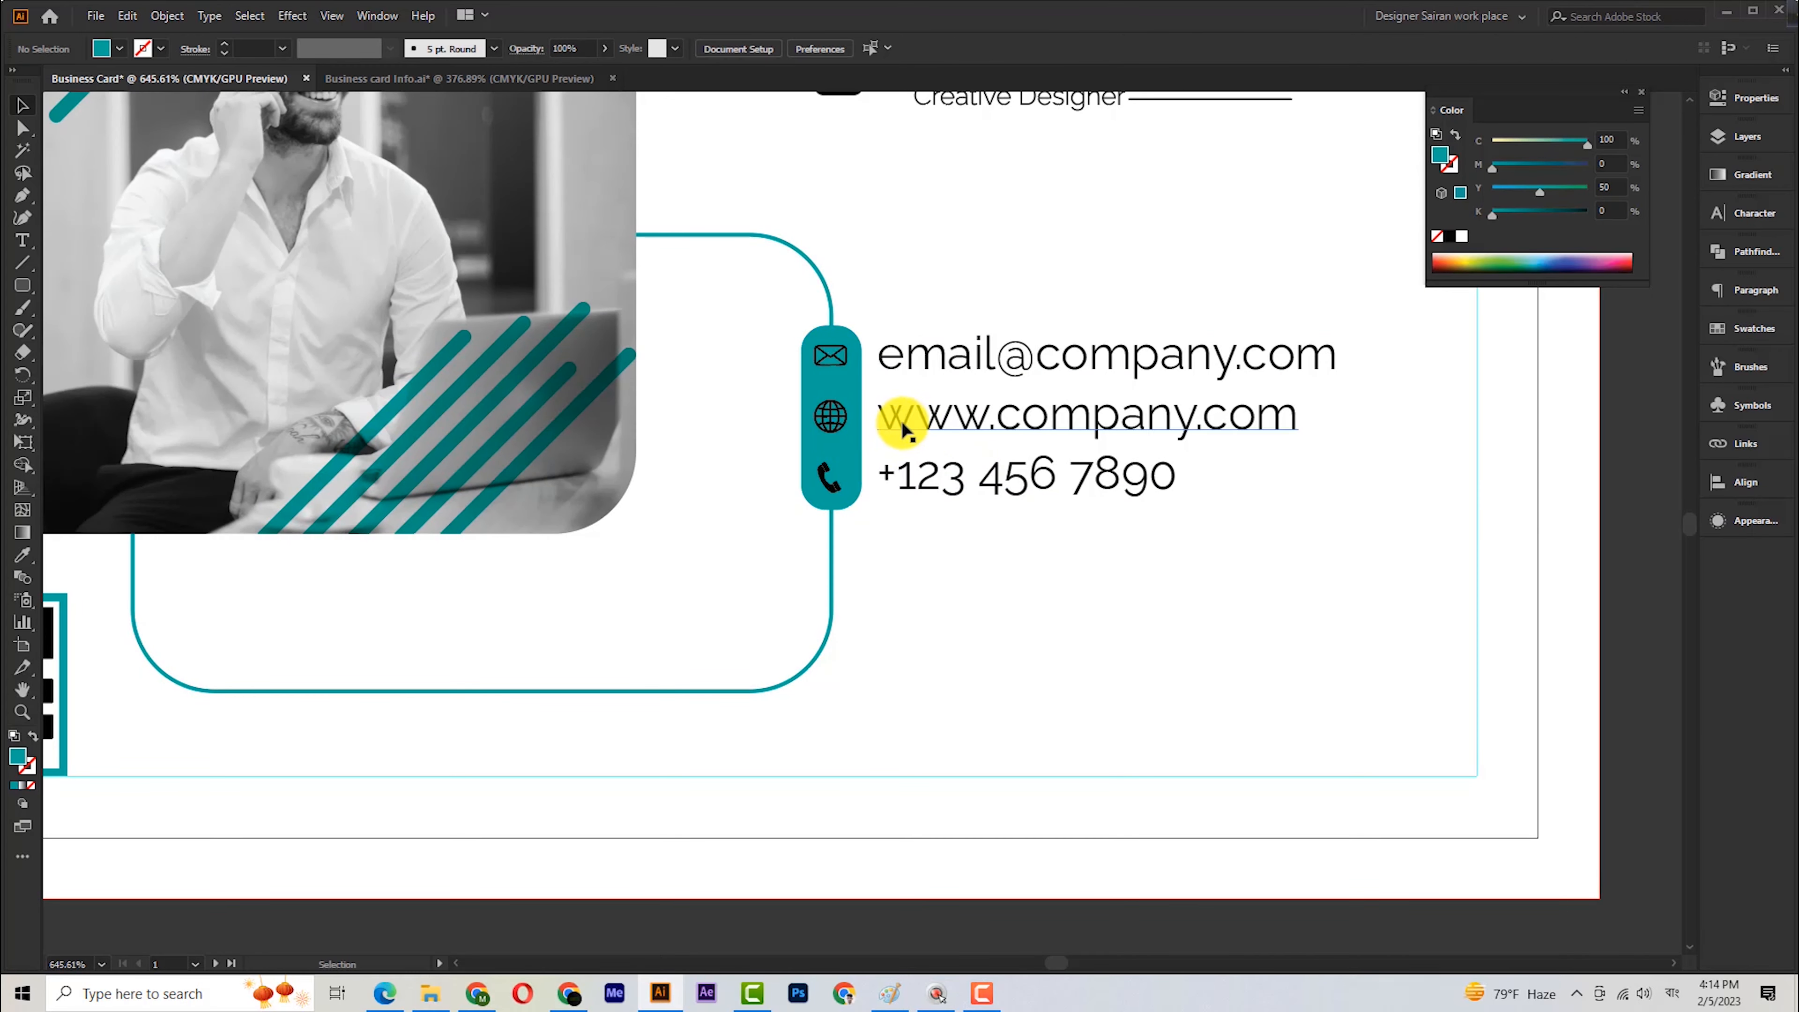
Fine-tune the contact block's position so the icons sit centered within the teal bar.
click(895, 426)
ctrl+click(903, 425)
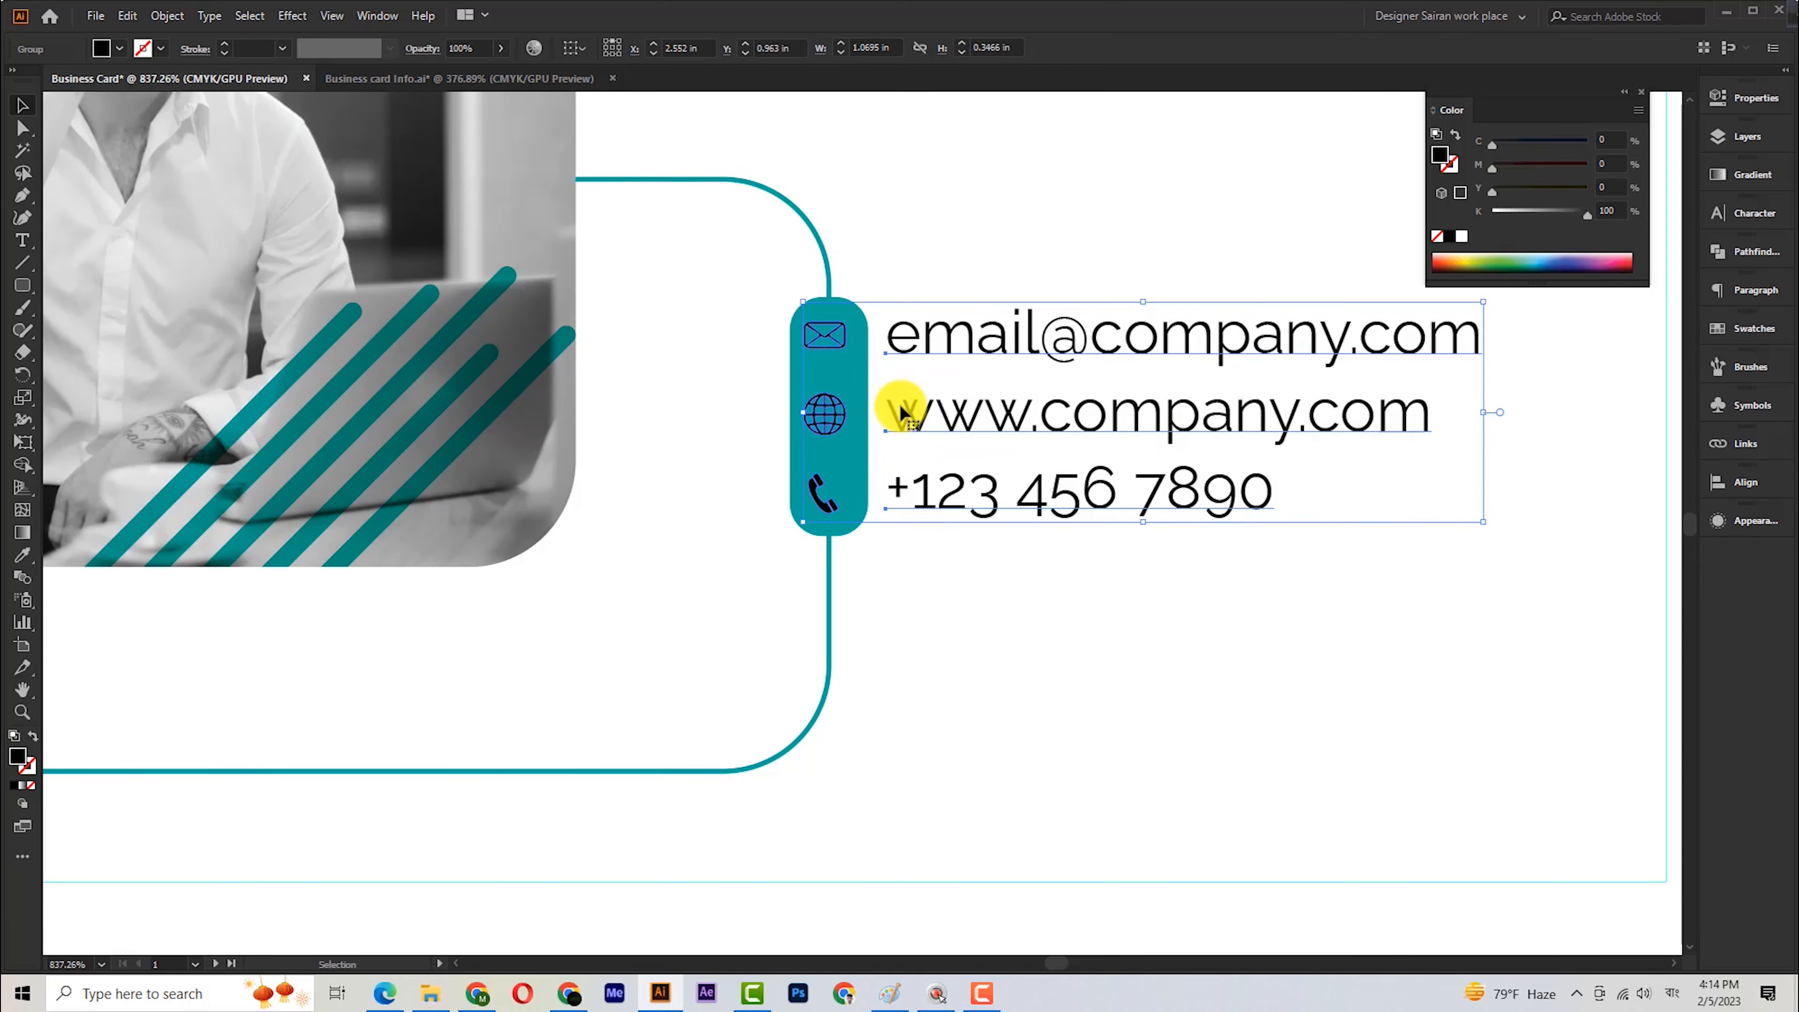
ctrl+click(899, 431)
drag(916, 418, 924, 431)
Ungroup the contact block into separate icons and text lines.
drag(961, 559, 811, 418)
right_click(962, 451)
click(1047, 611)
click(1048, 634)
click(907, 462)
shift+click(941, 465)
right_click(941, 465)
key(Escape)
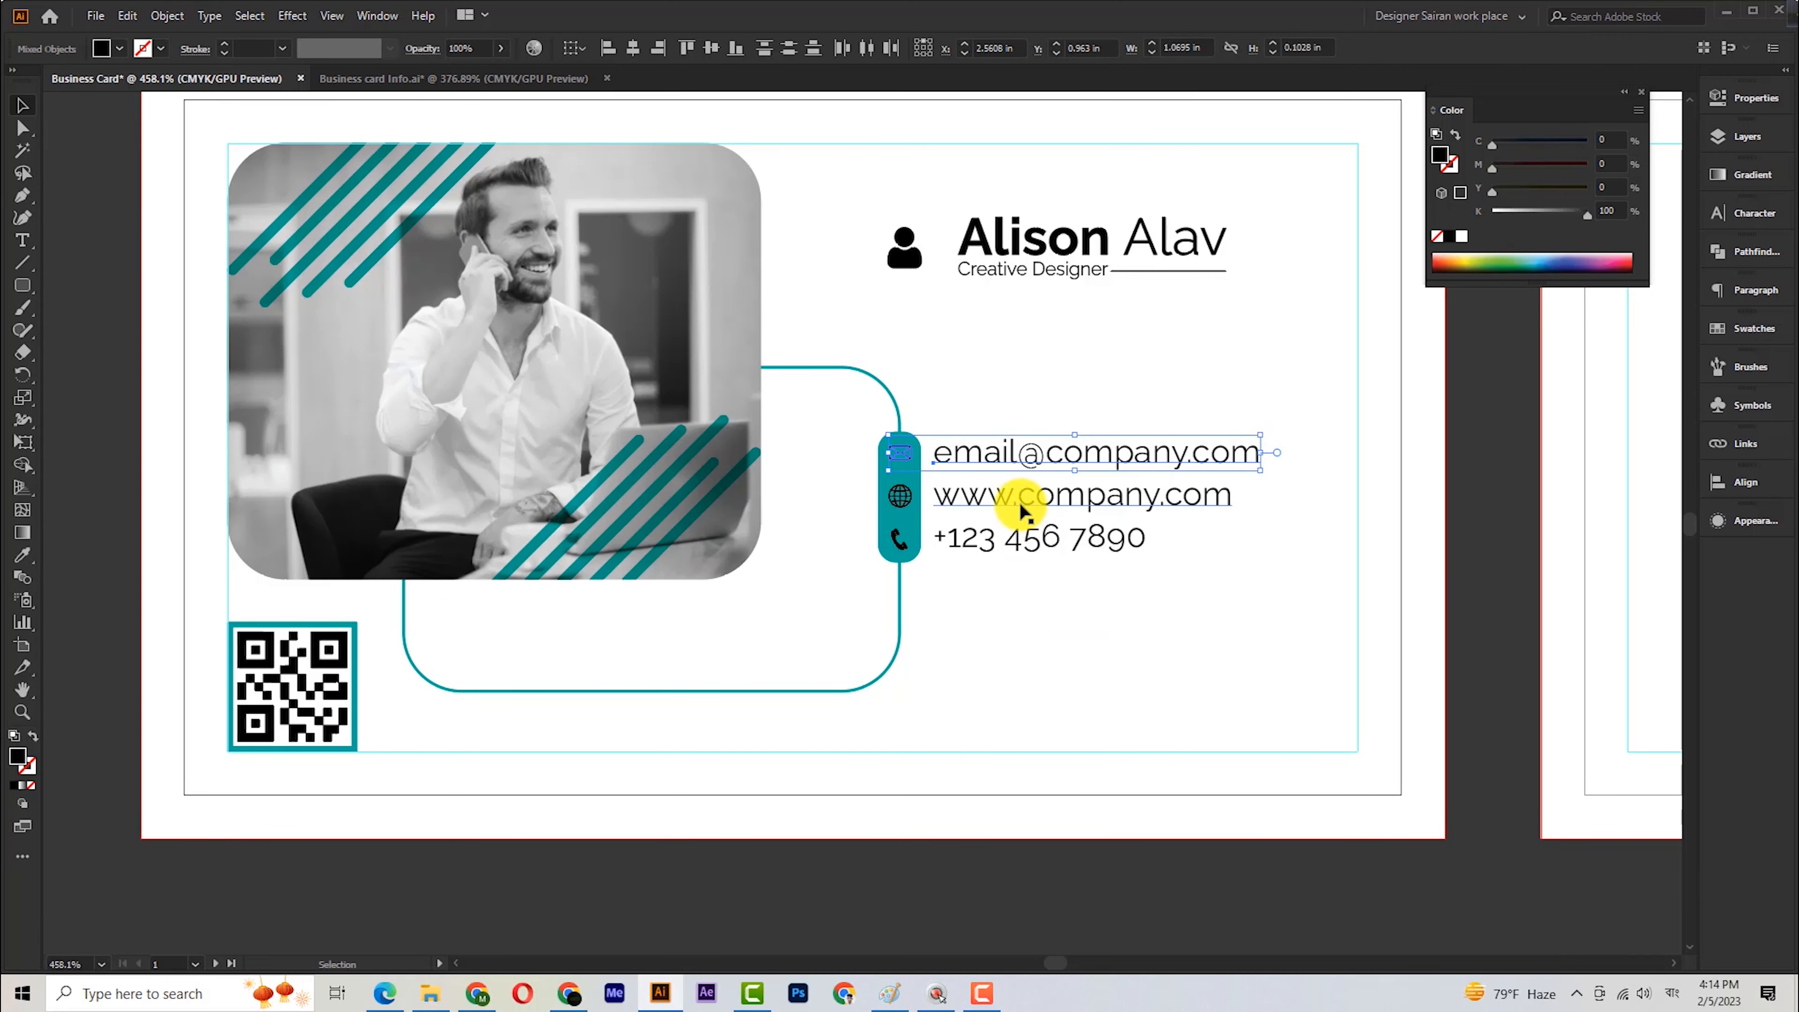
Fill the email, website and phone icons with white.
click(900, 523)
shift+click(899, 496)
shift+click(905, 462)
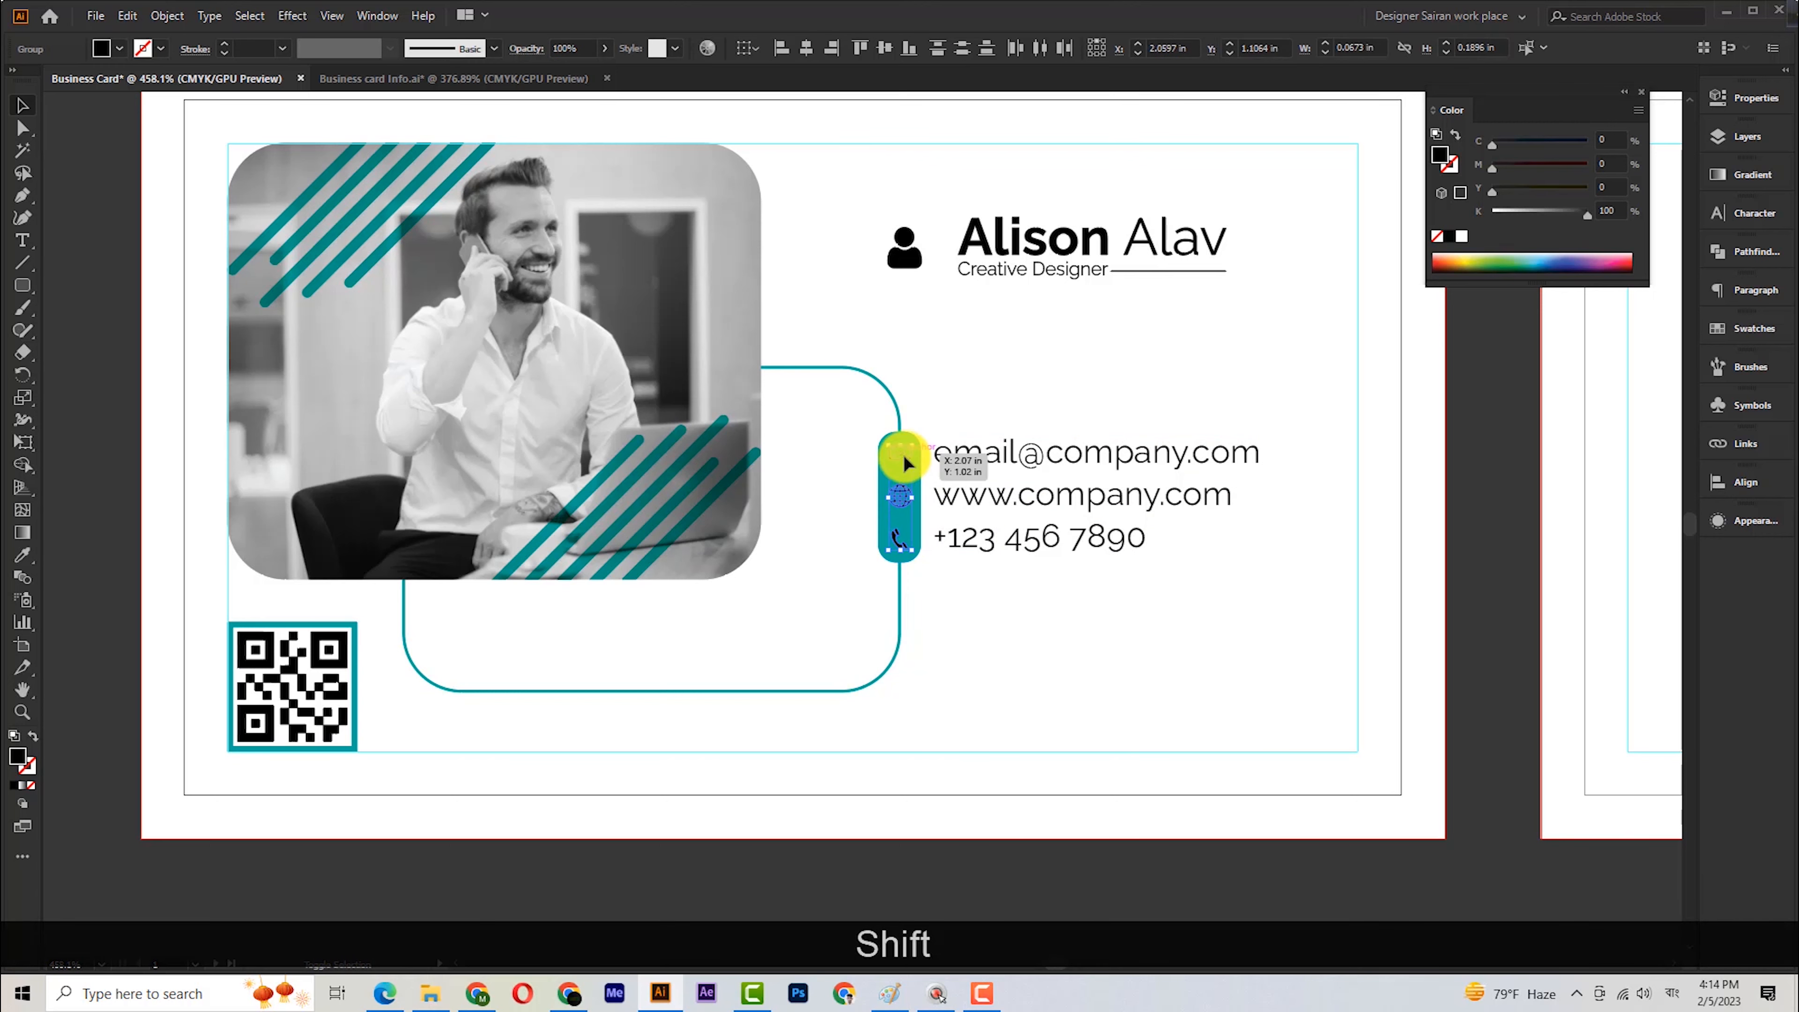
click(1460, 238)
click(971, 397)
Group each of the three contact icons with its own text line.
drag(932, 386, 765, 336)
drag(927, 521, 1075, 453)
click(956, 358)
shift+click(910, 353)
key(ctrl+g)
click(1006, 398)
shift+click(907, 396)
key(ctrl+g)
click(958, 435)
shift+click(911, 438)
key(ctrl+g)
click(992, 486)
Distribute the three contact lines evenly by their vertical centers.
click(992, 358)
shift+click(1000, 397)
shift+click(1002, 437)
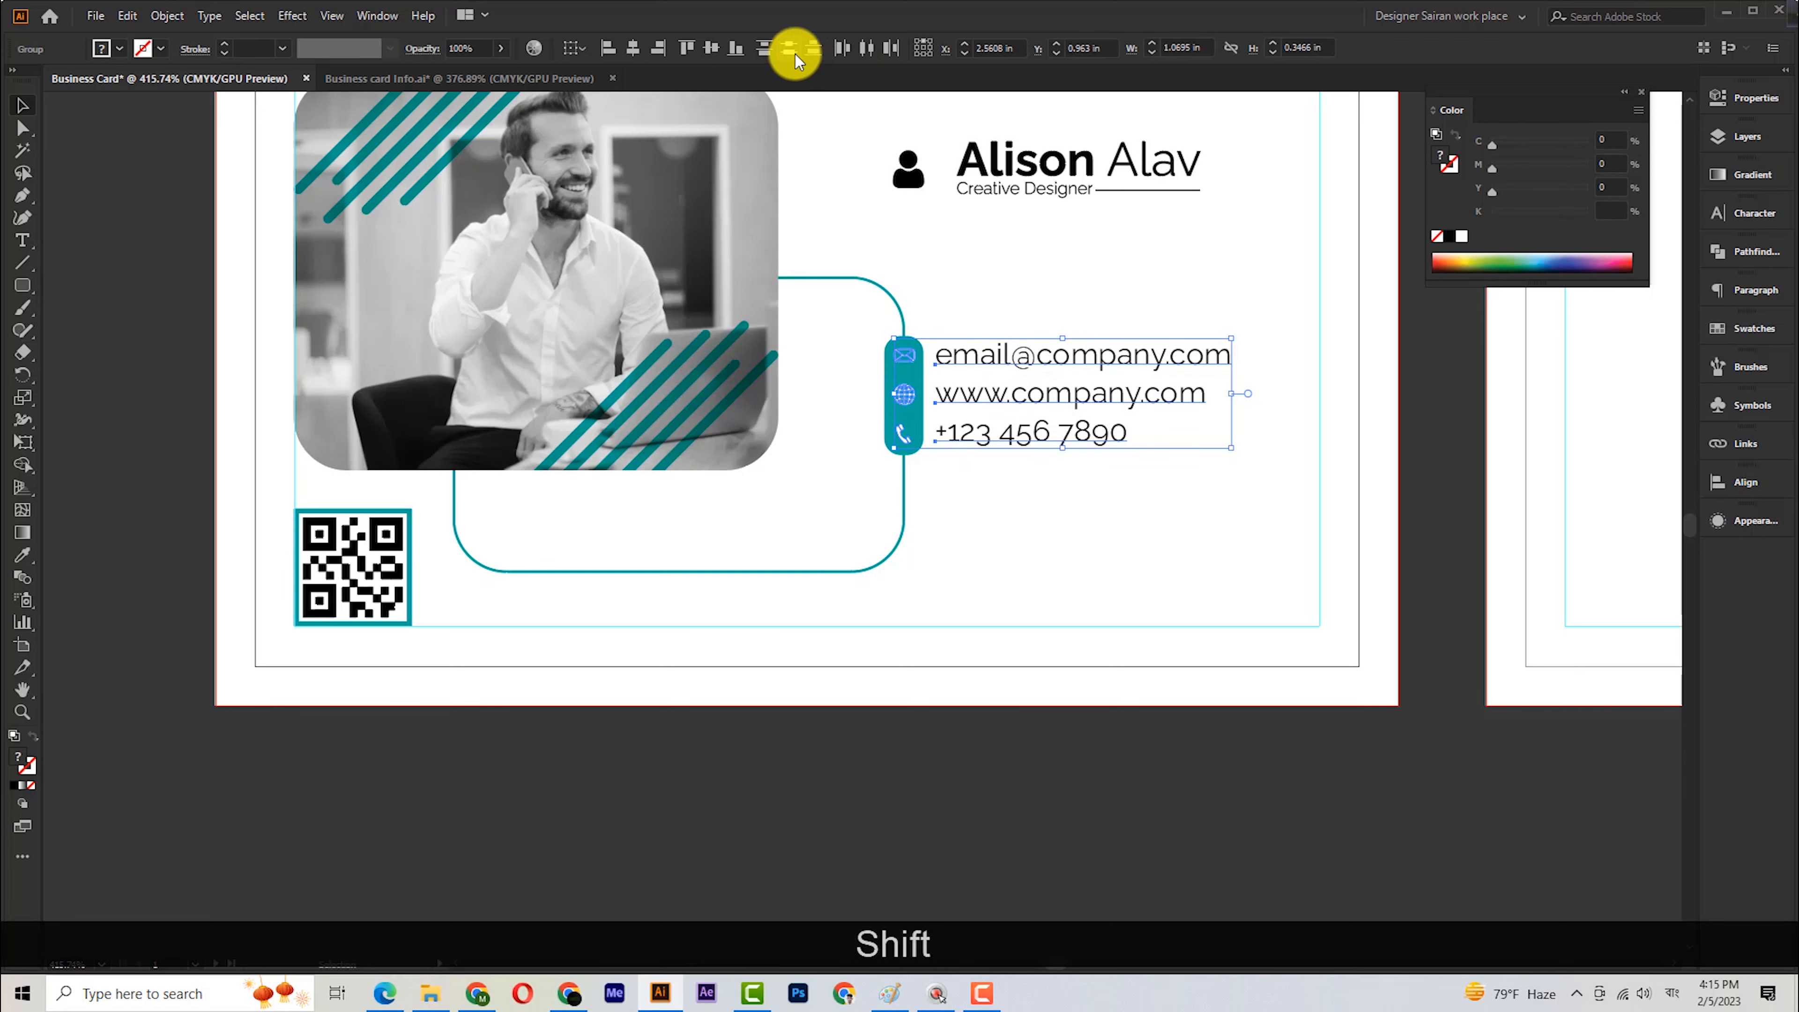
click(964, 522)
Tighten the contact lines by nudging the email line down and the phone line up, and redistribute their vertical centers.
click(911, 357)
key(Down)
click(1037, 459)
click(977, 429)
key(Up)
shift+click(985, 347)
shift+click(981, 393)
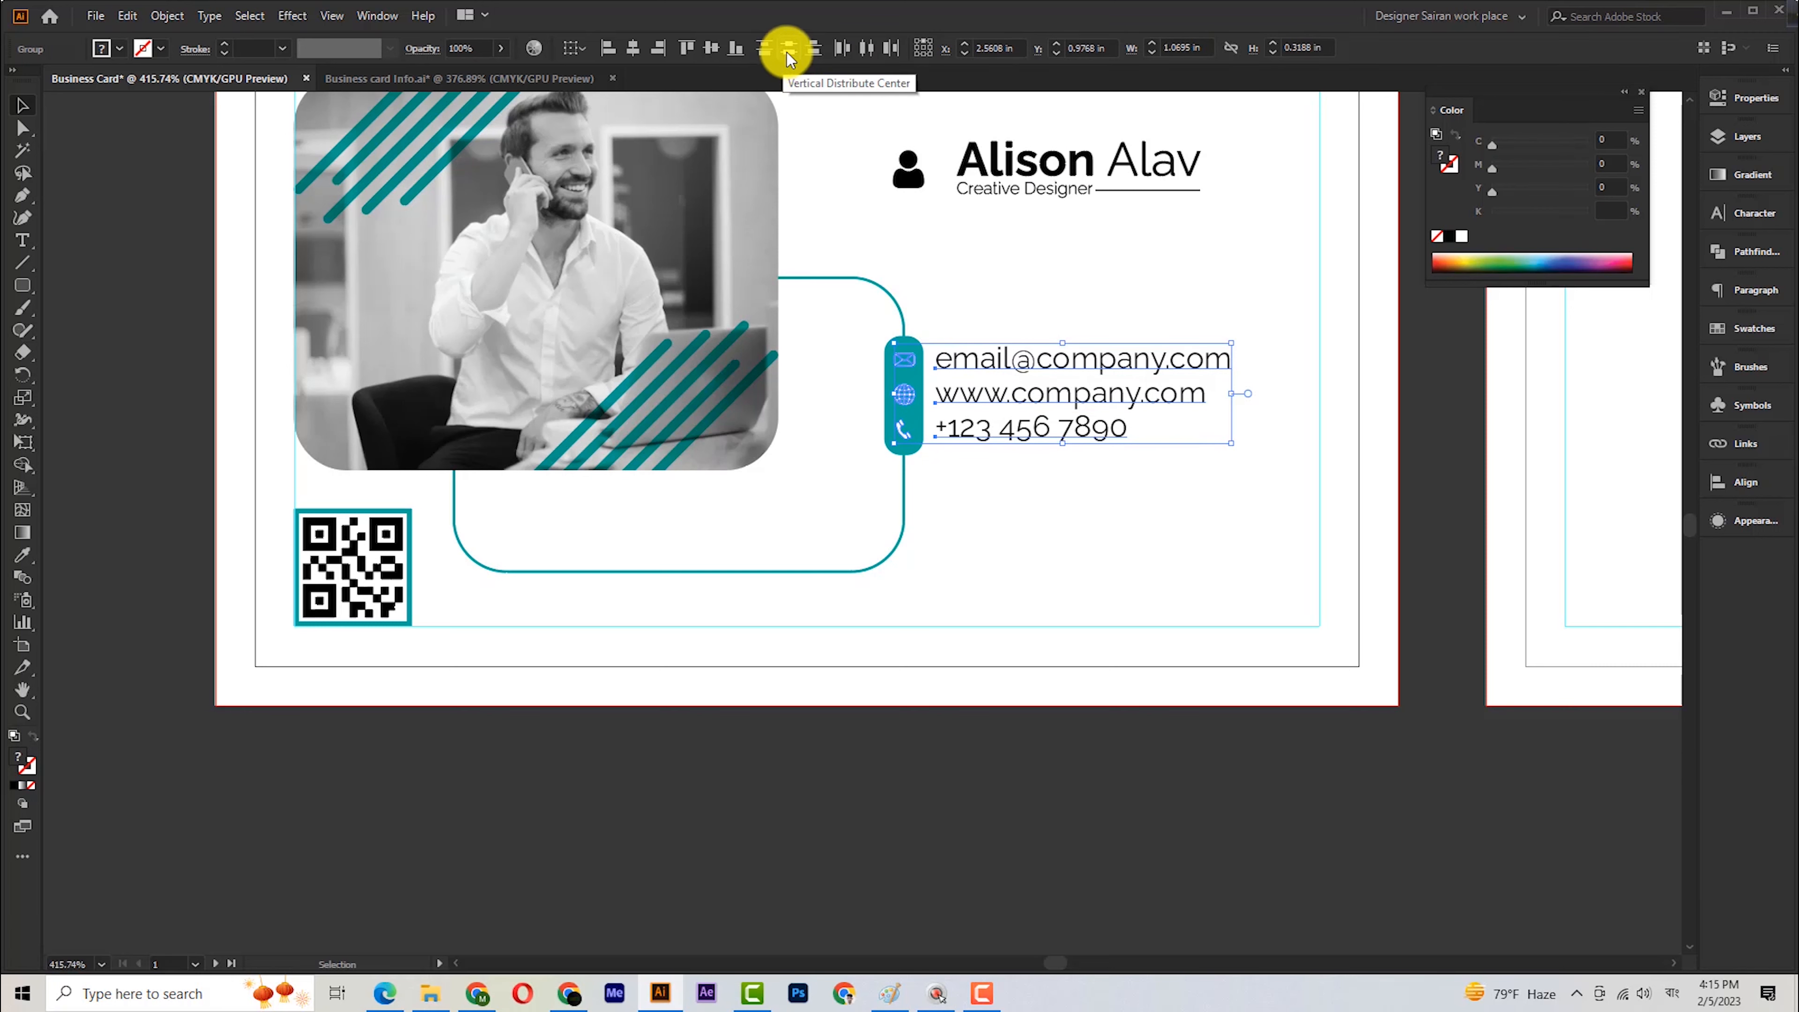
drag(1044, 324, 1099, 462)
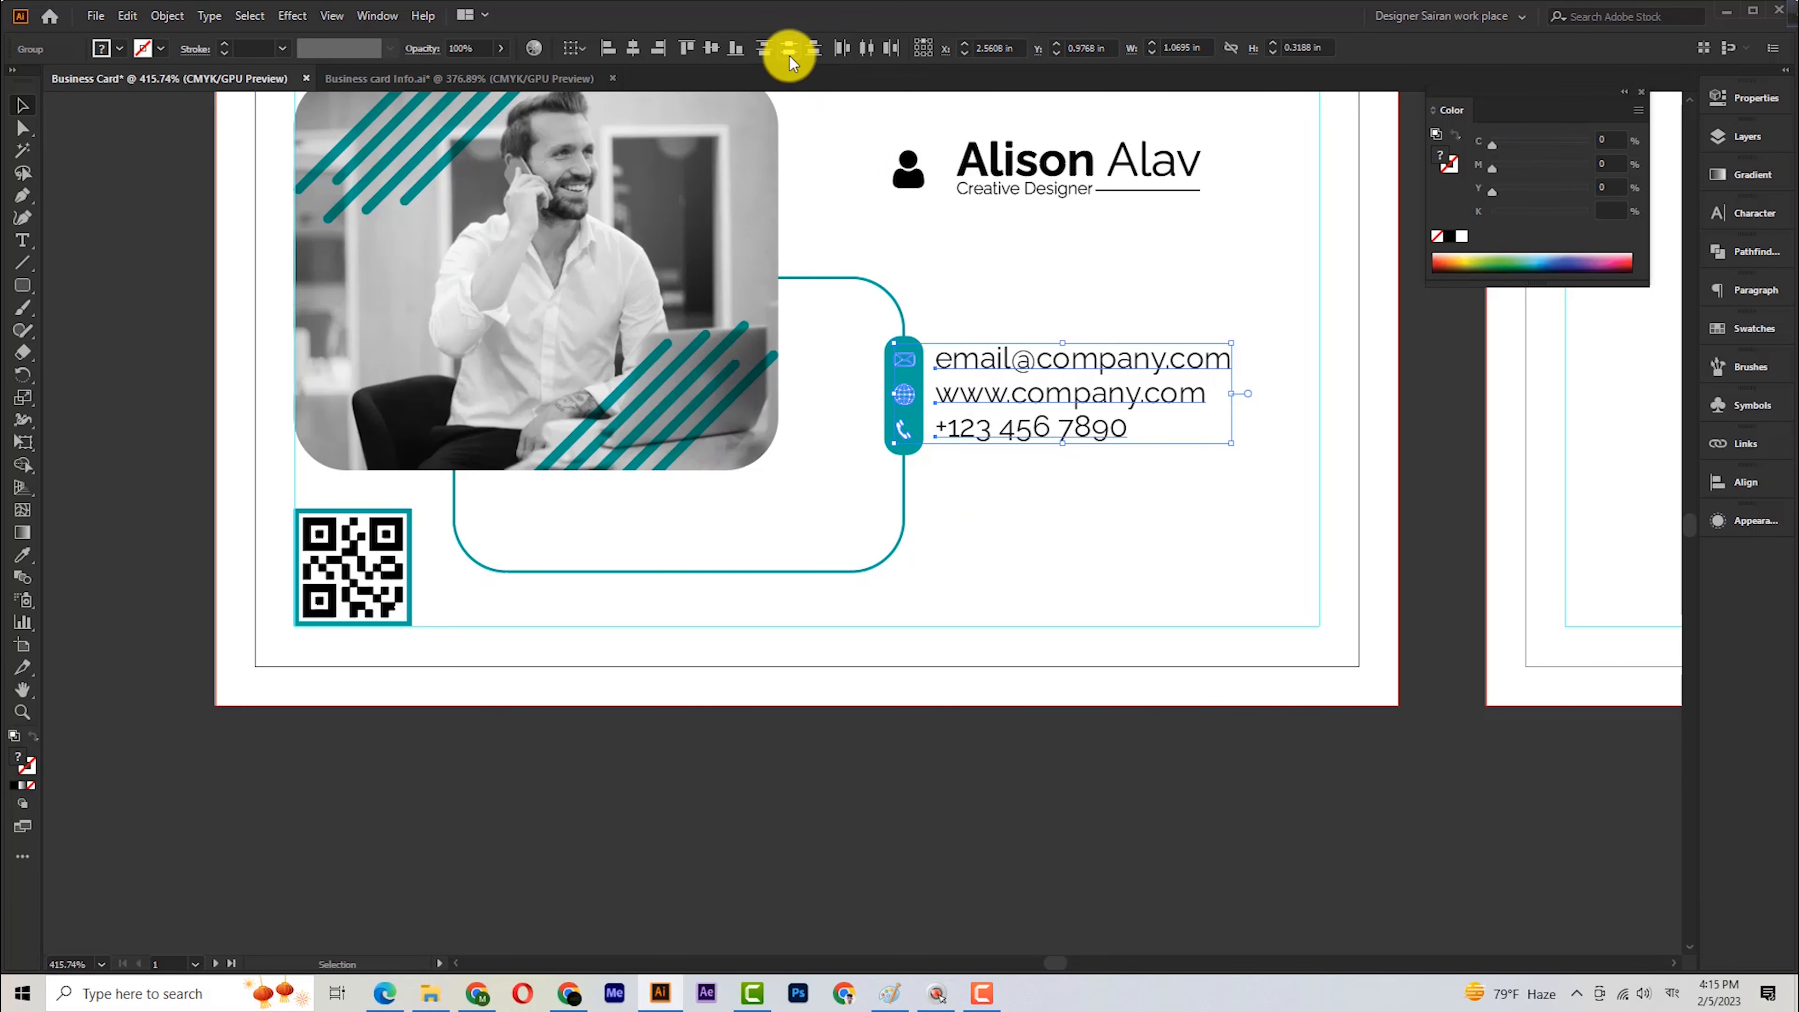
Move the address text with its location pin from the second artboard to below the phone line on the card.
click(1108, 571)
key(ctrl+space)
drag(977, 482, 912, 542)
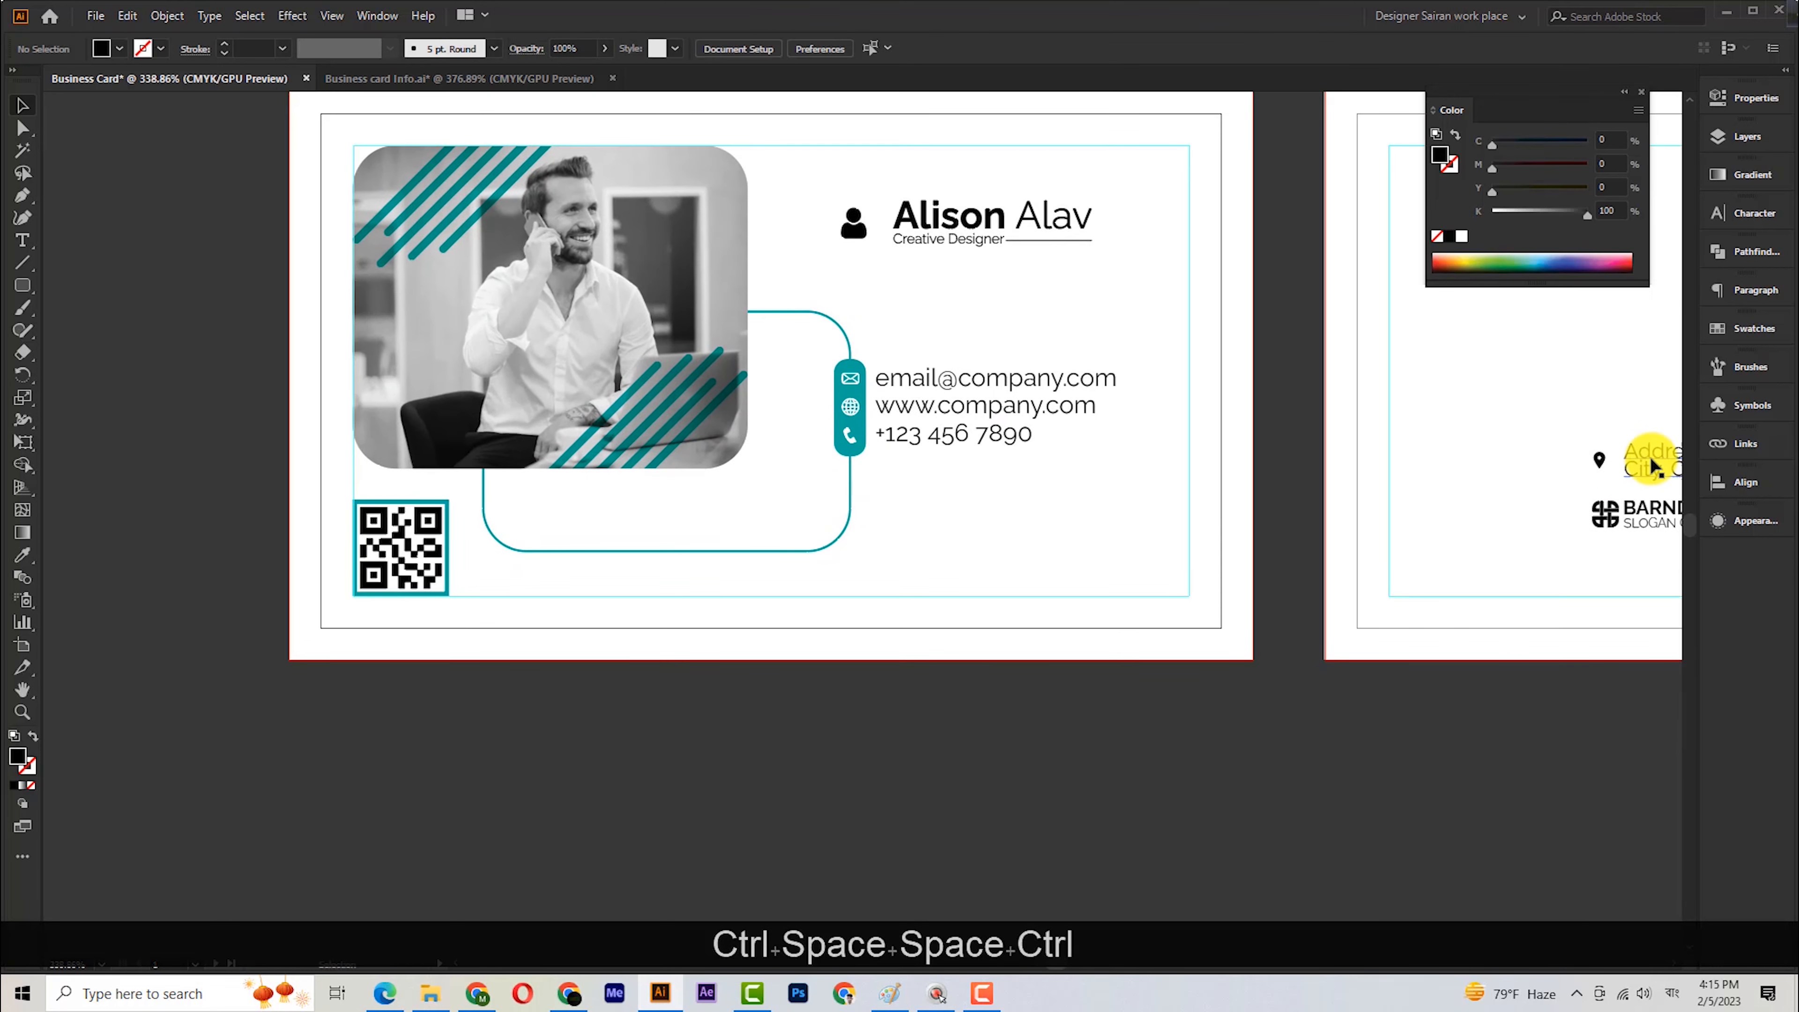
drag(1651, 466, 936, 515)
click(935, 677)
Show the rulers and align a vertical guide with the left edge of the teal contact icon bar.
key(ctrl+r)
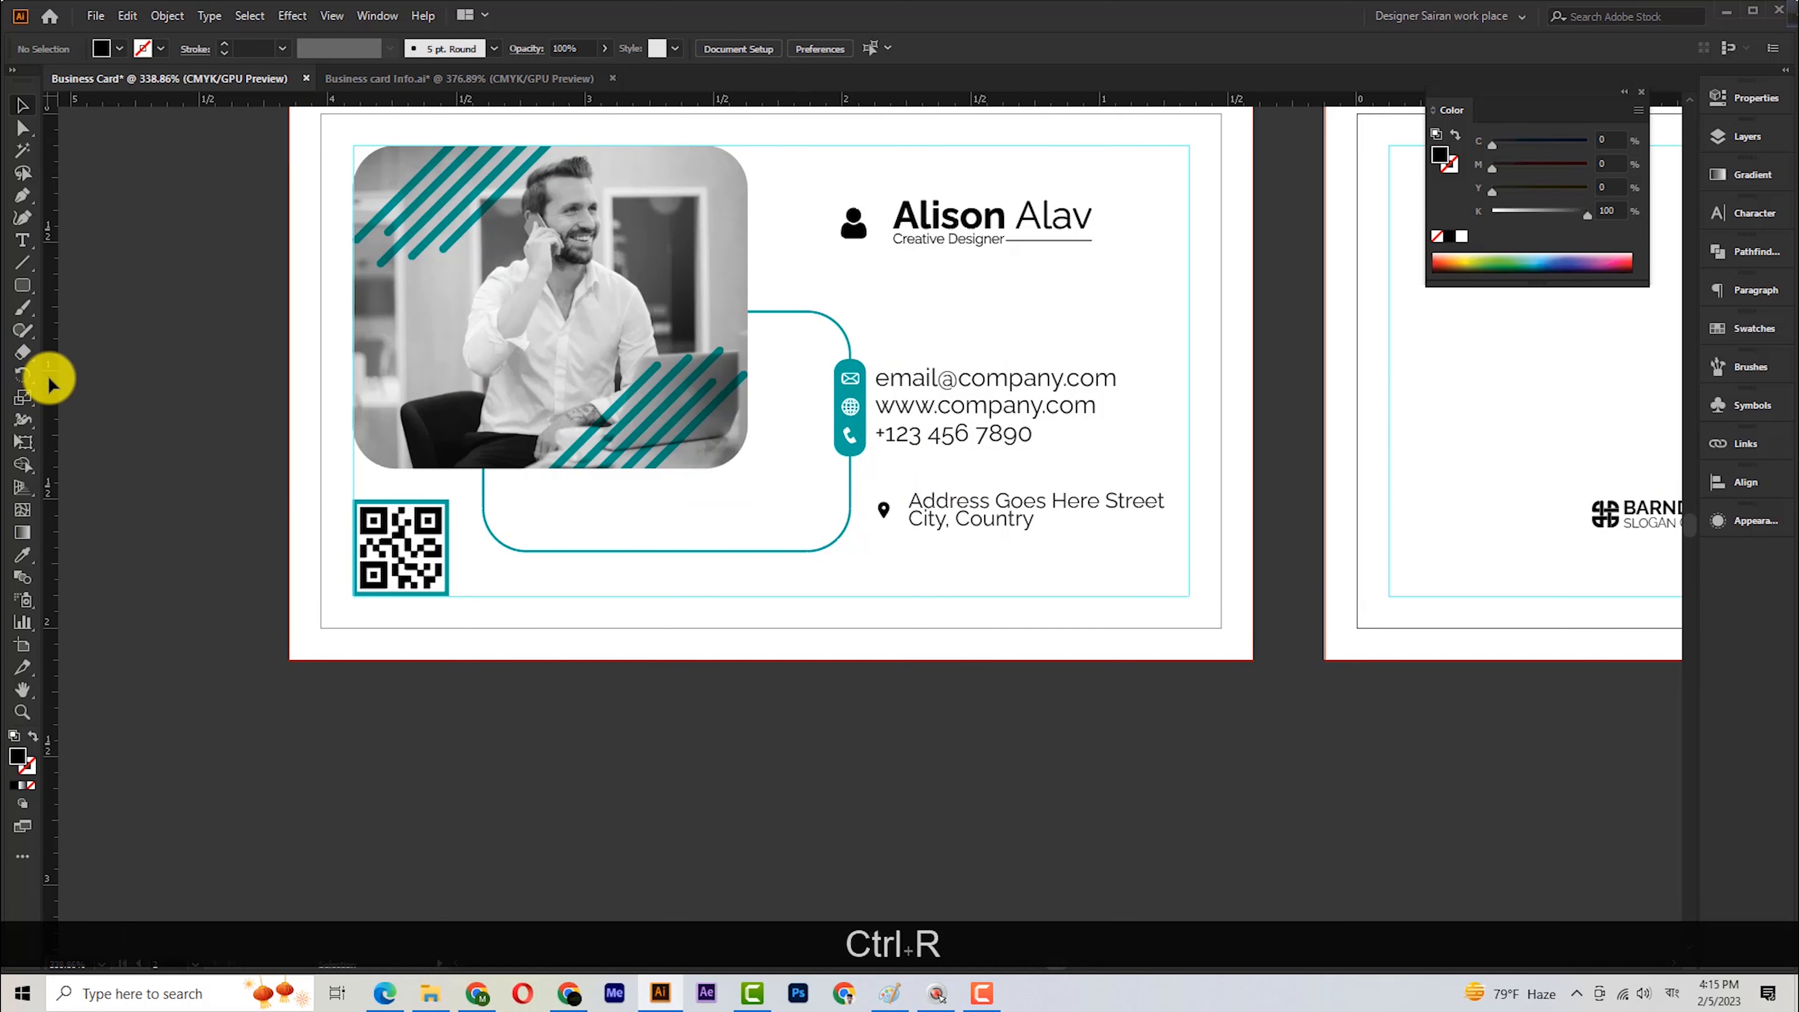
drag(859, 525, 835, 468)
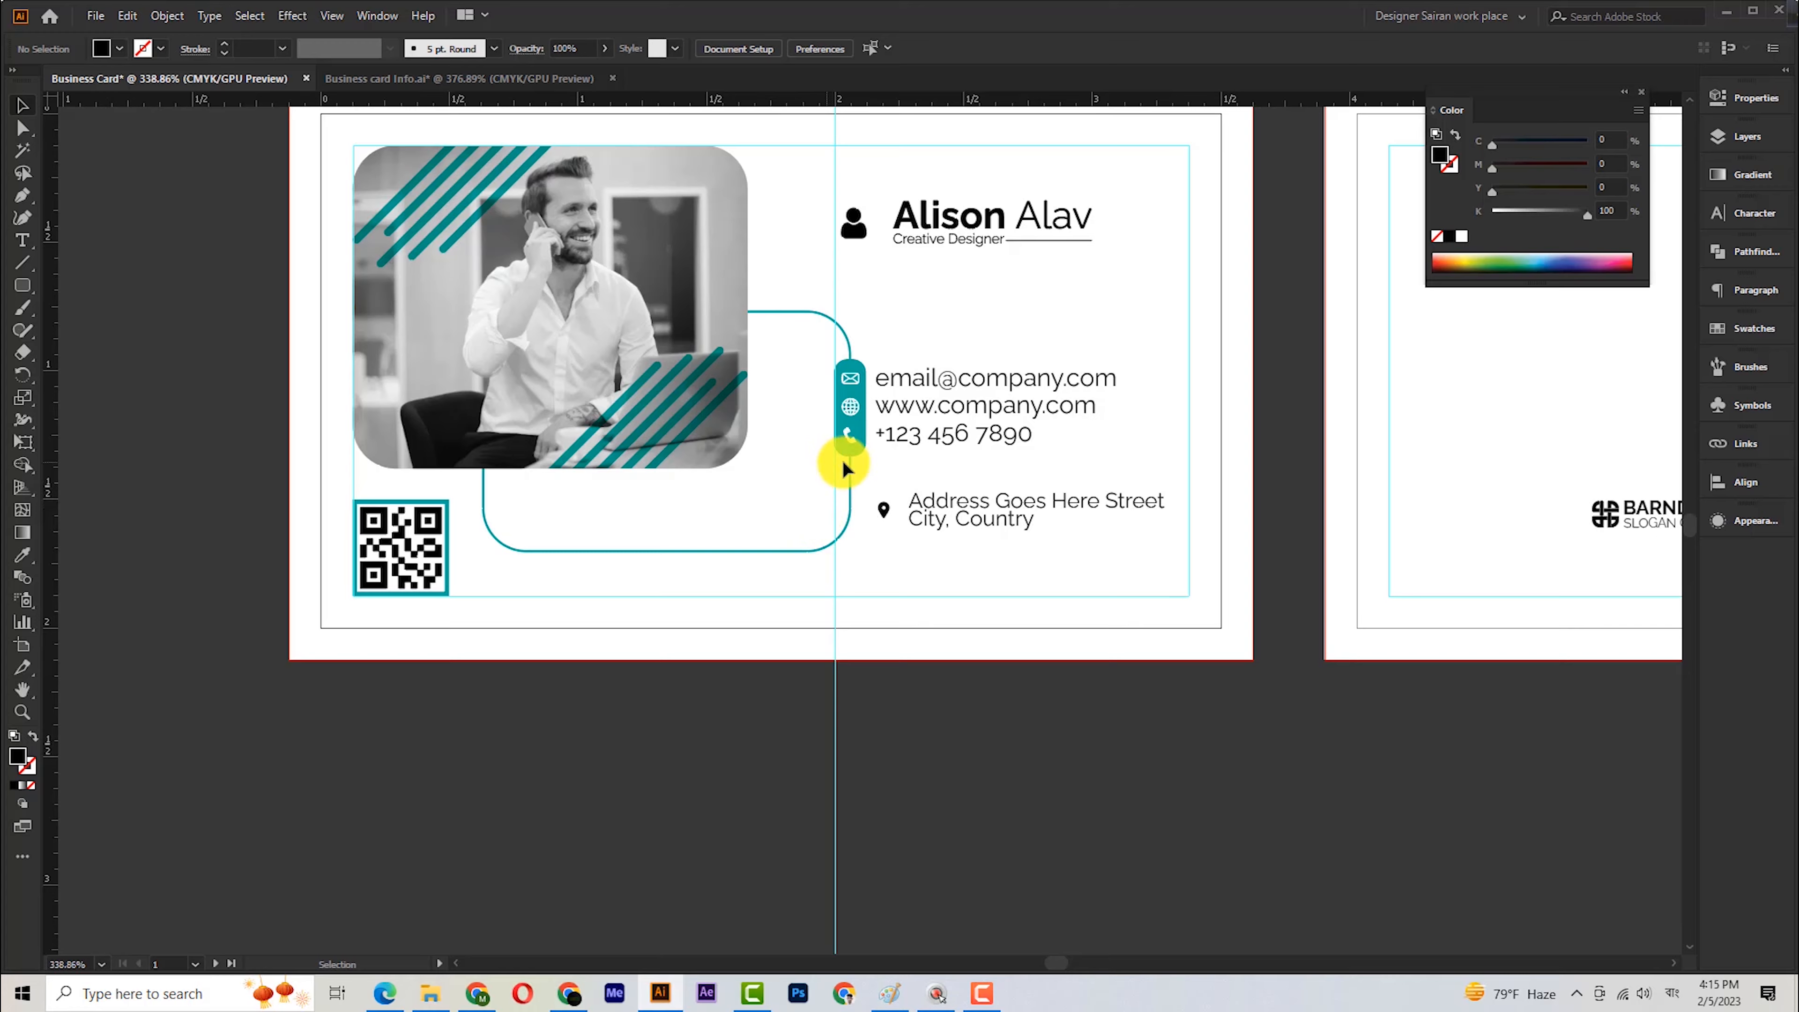
key(ctrl+space)
click(835, 467)
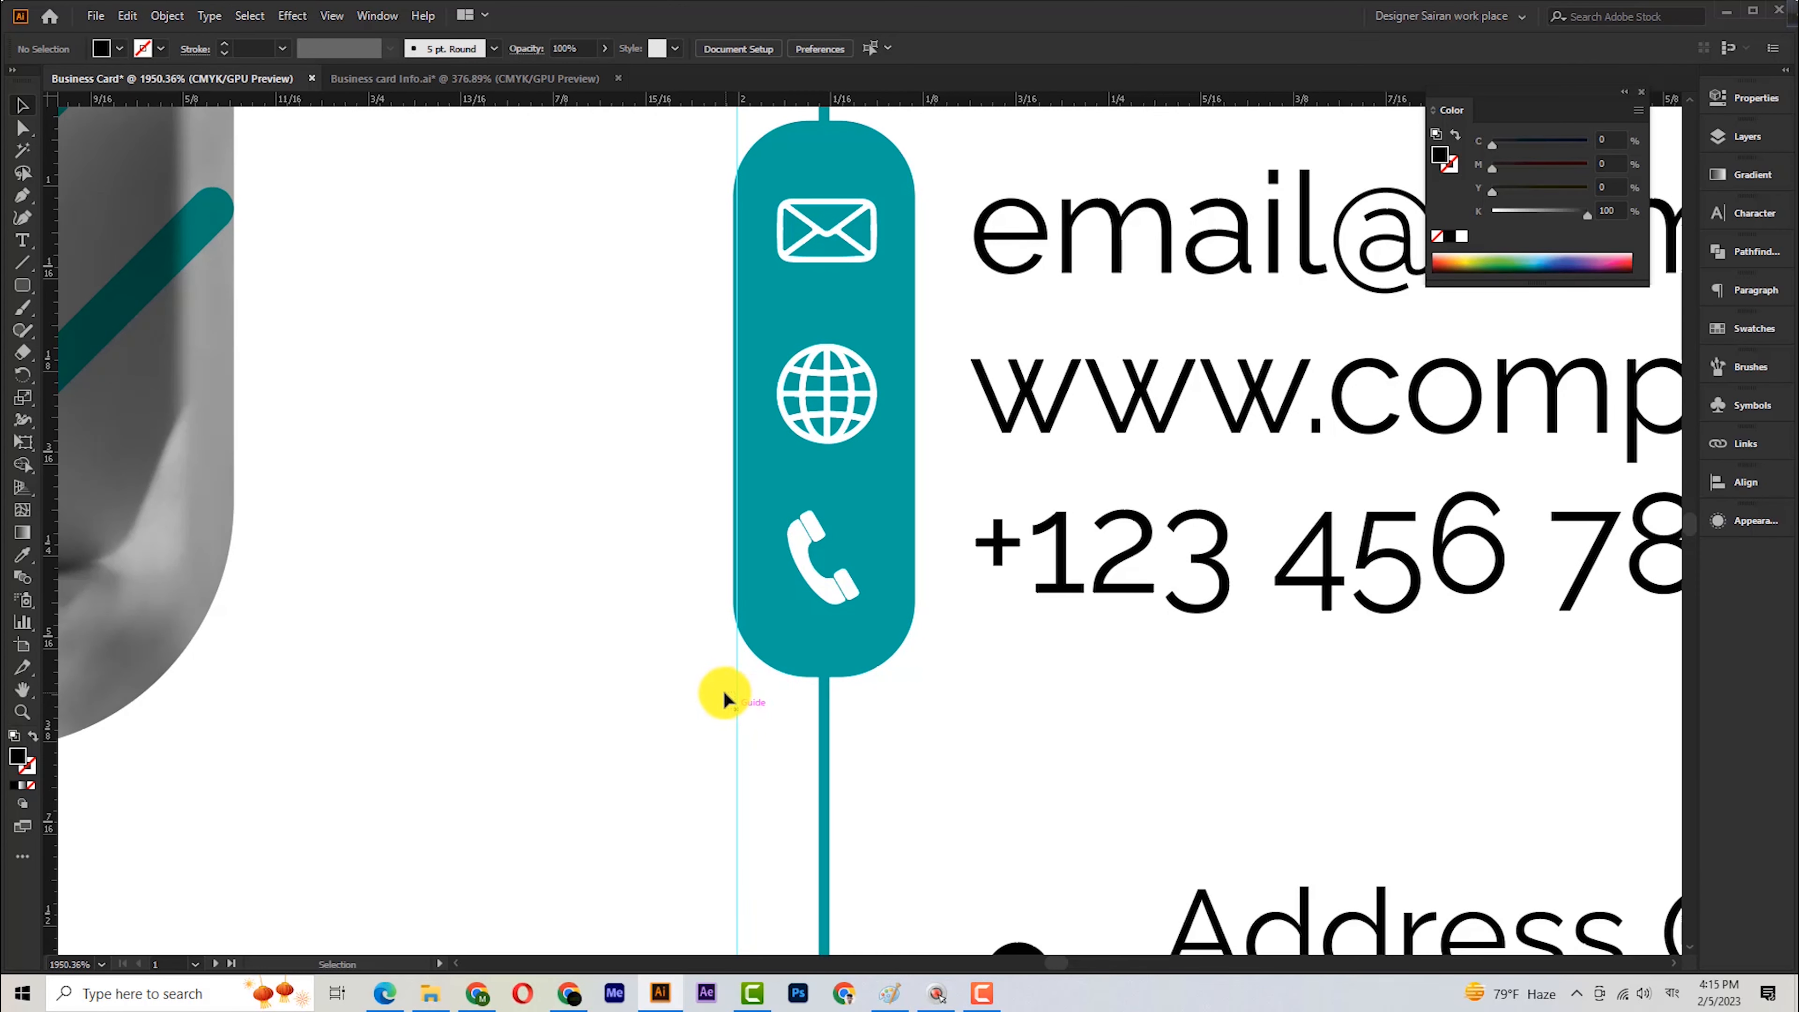
right_click(734, 681)
click(735, 563)
drag(734, 691, 729, 693)
Place a second vertical guide along the icon bar's right edge and lock the guides.
drag(49, 414, 935, 571)
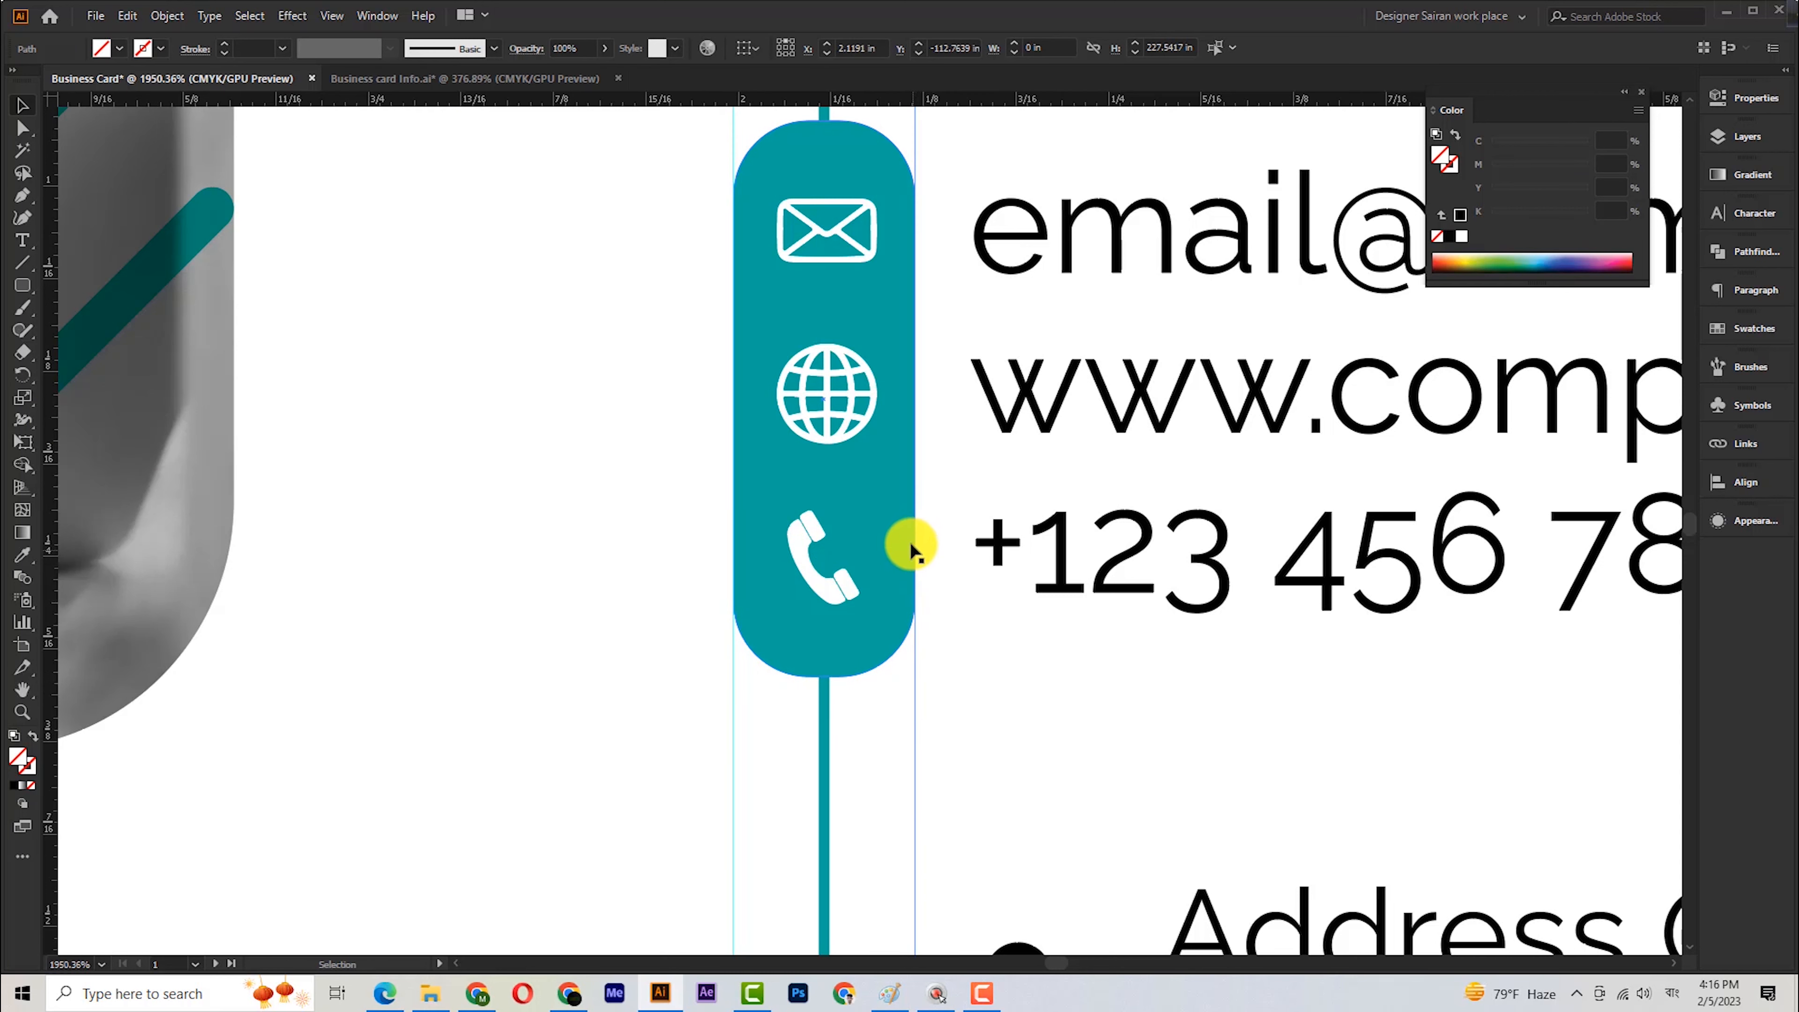
right_click(910, 549)
click(964, 705)
scroll(951, 651, down, 3)
drag(28, 295, 89, 301)
click(77, 329)
click(79, 312)
drag(735, 520, 916, 748)
click(23, 127)
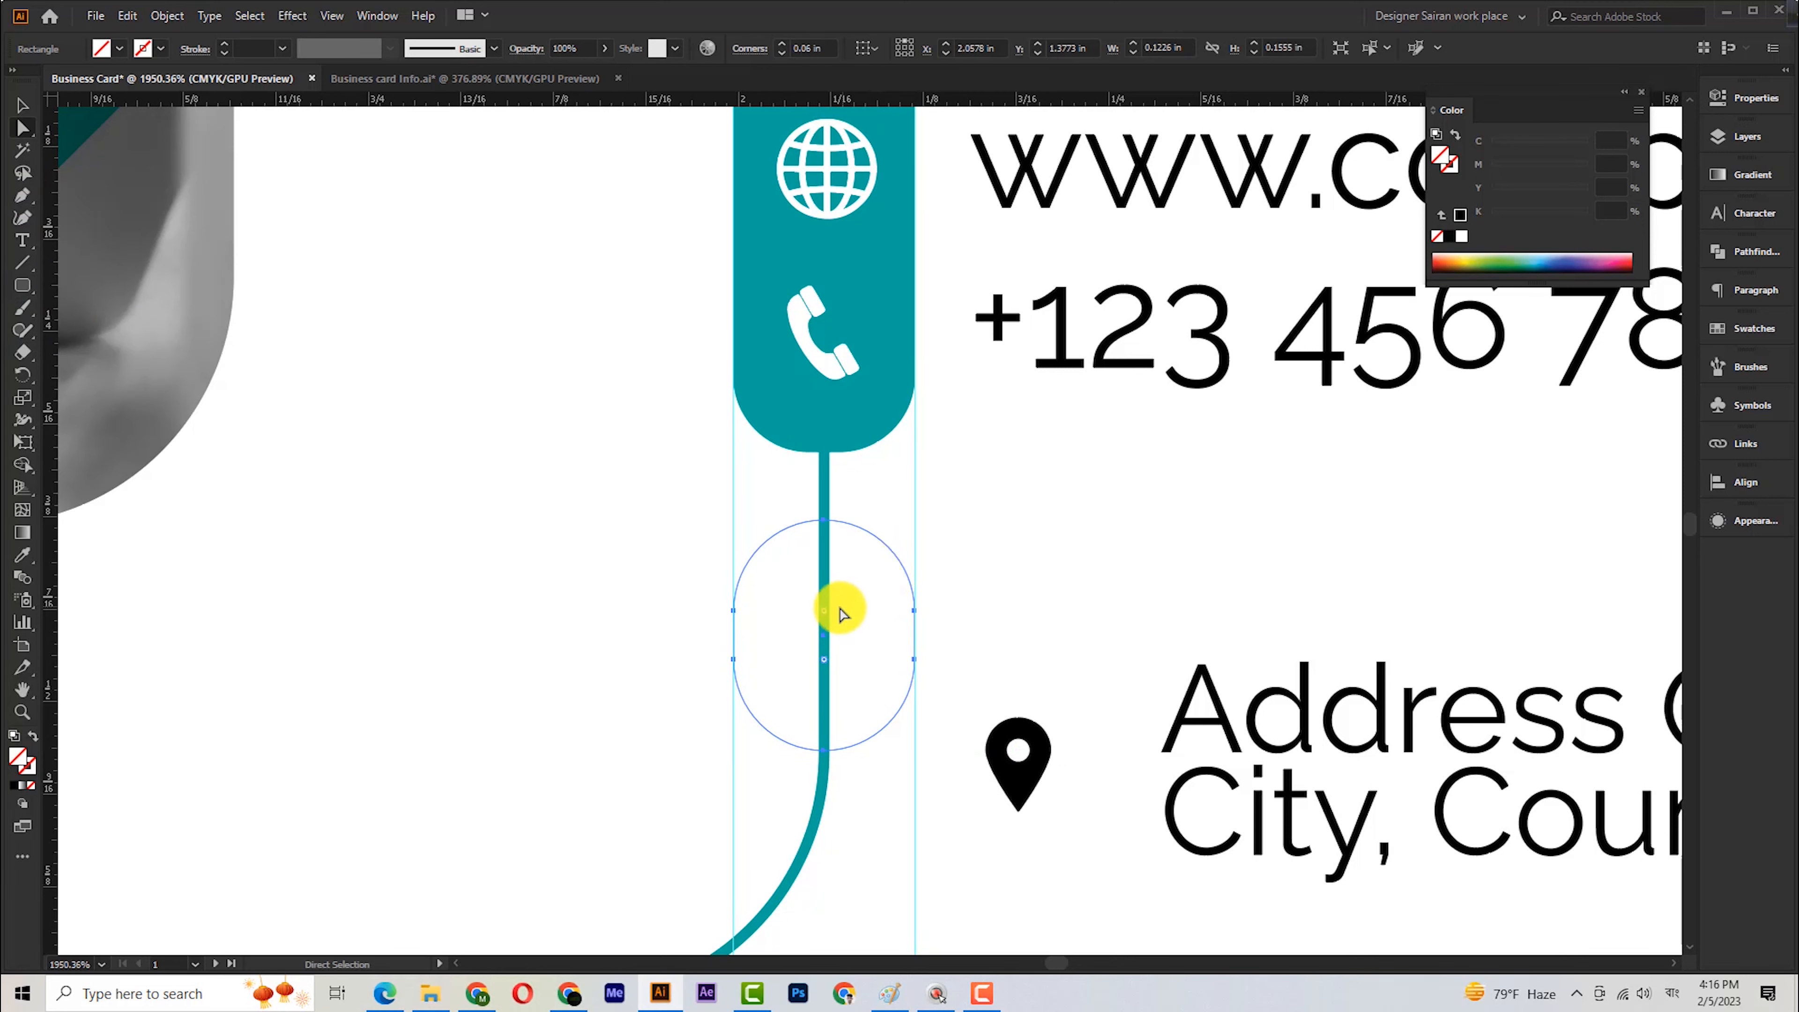
drag(835, 609, 859, 562)
key(ctrl+z)
key(ctrl+z)
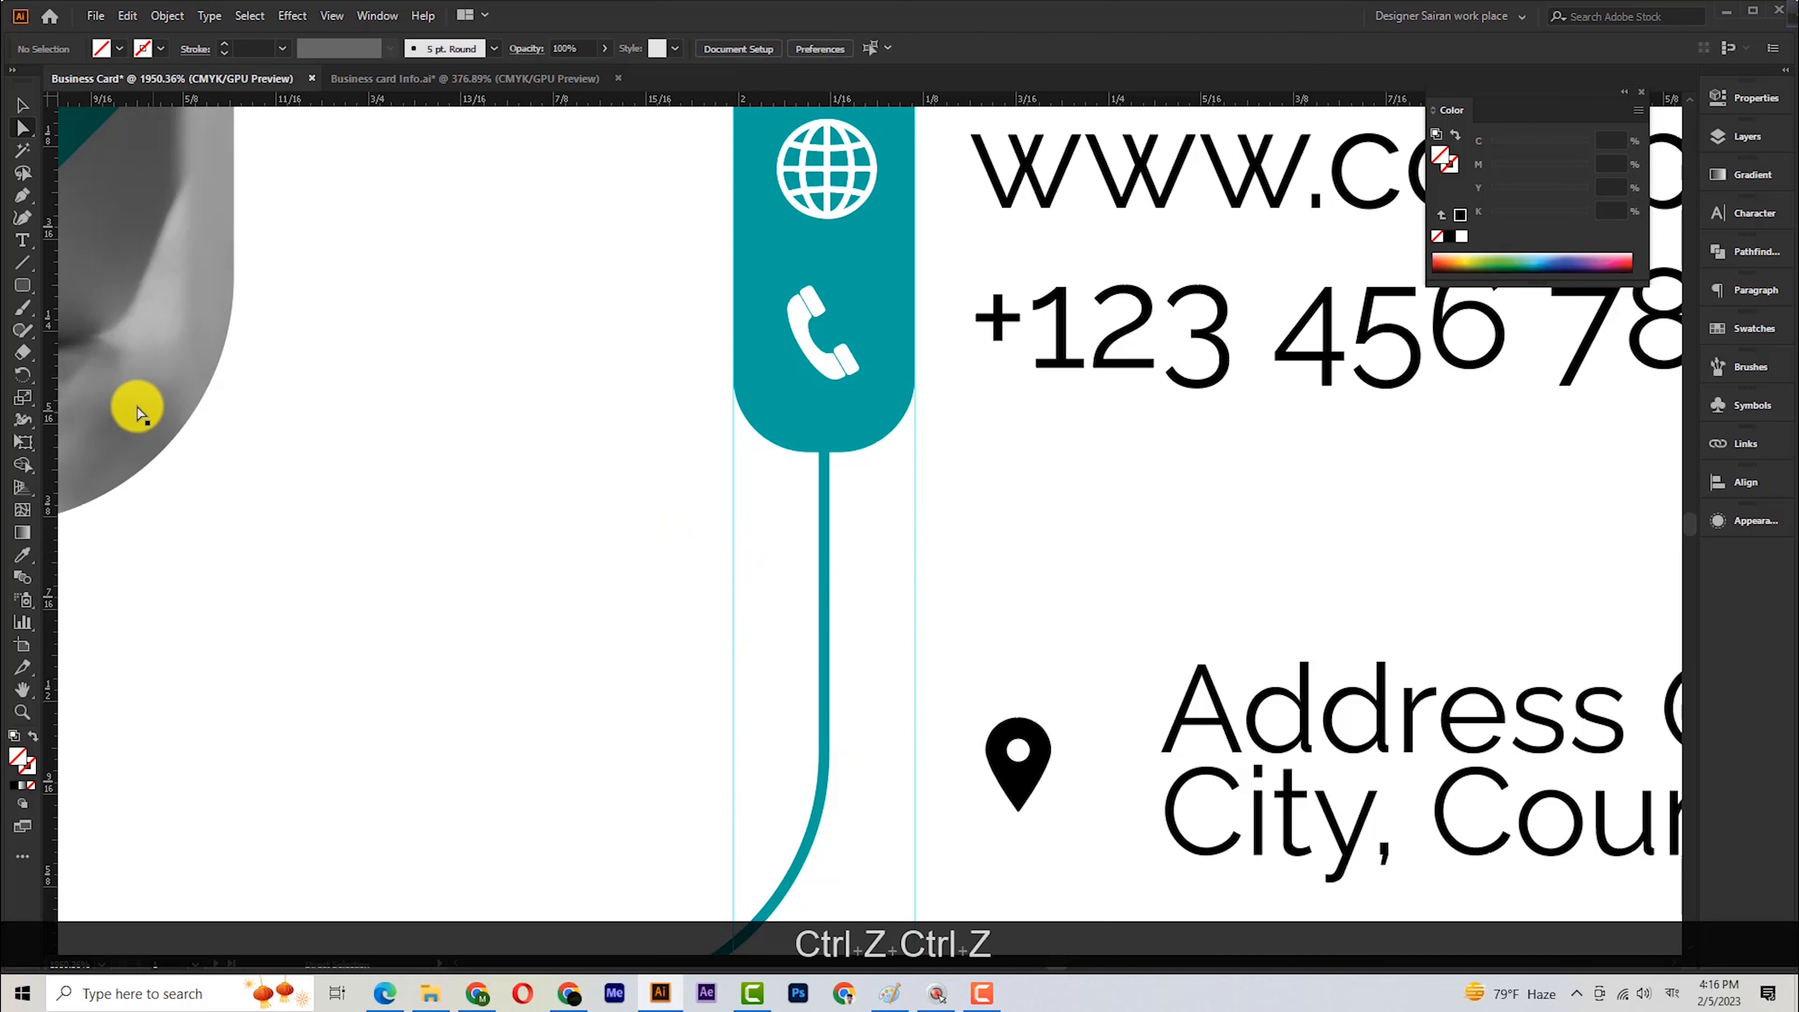
Draw a 0.1226 in rounded square between the guides below the icon bar, with a 0.5 pt teal stroke and no fill.
drag(754, 558, 876, 670)
click(22, 127)
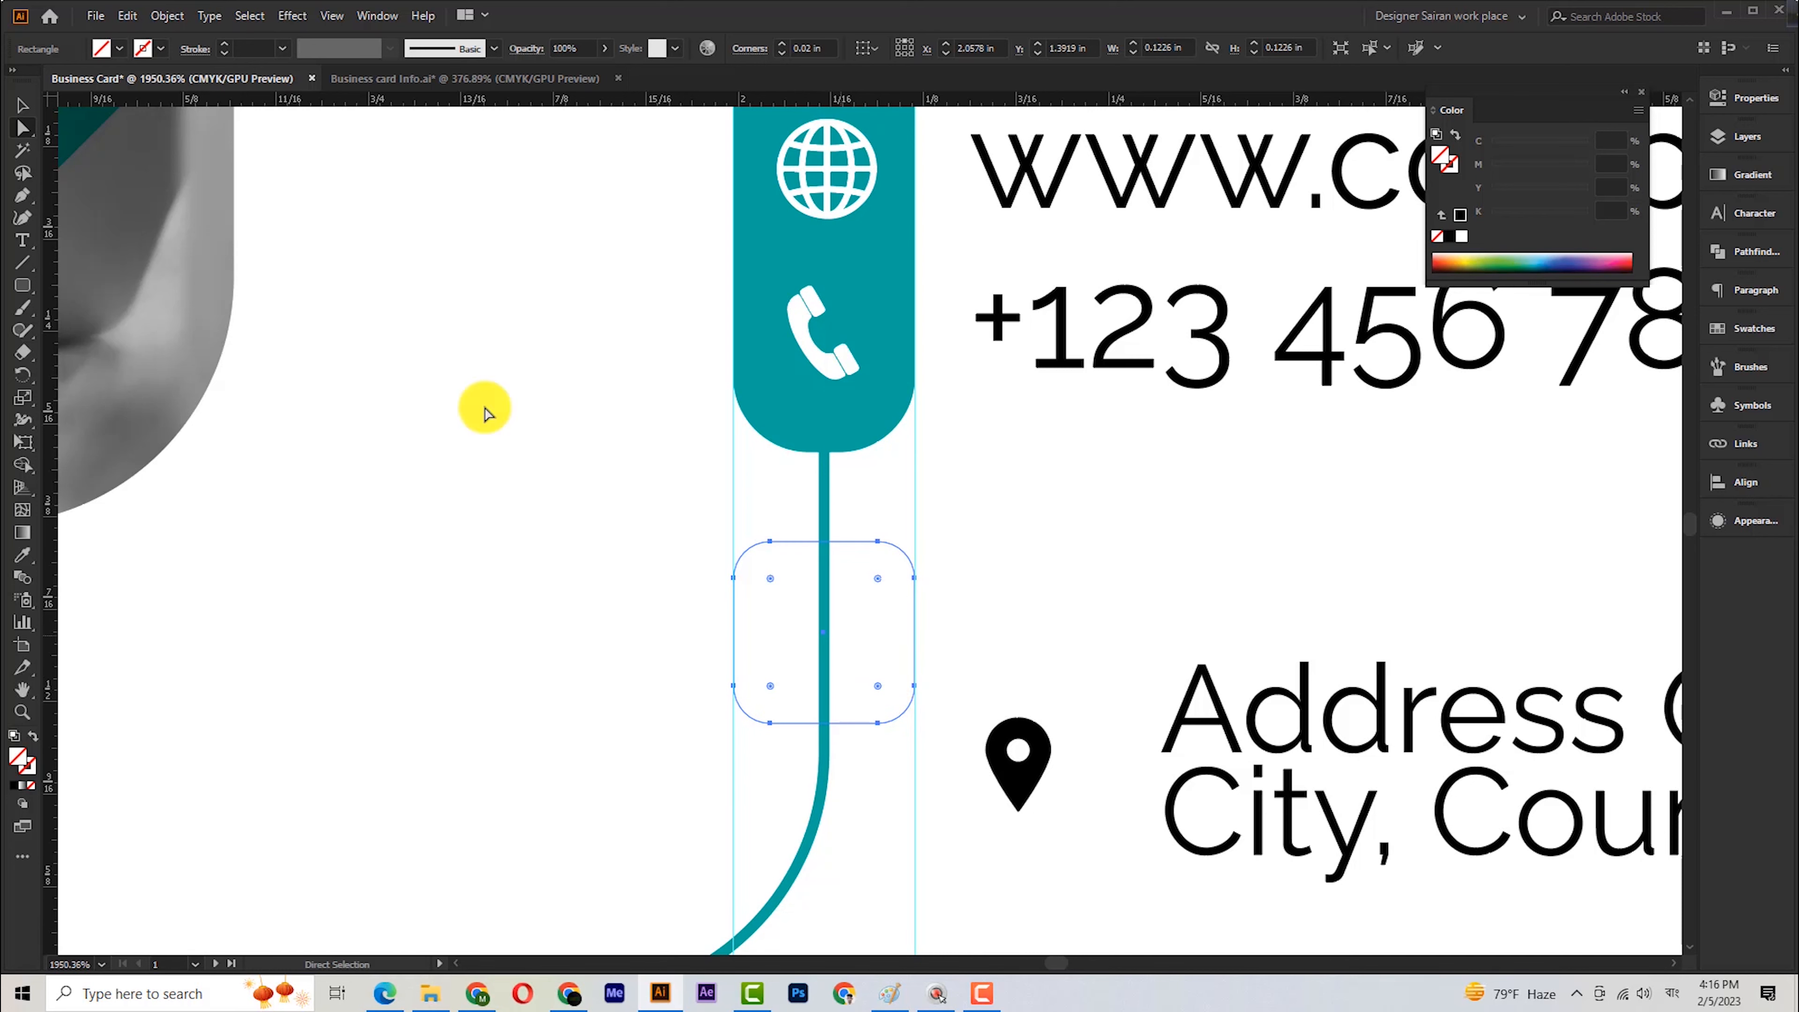
click(21, 108)
click(223, 45)
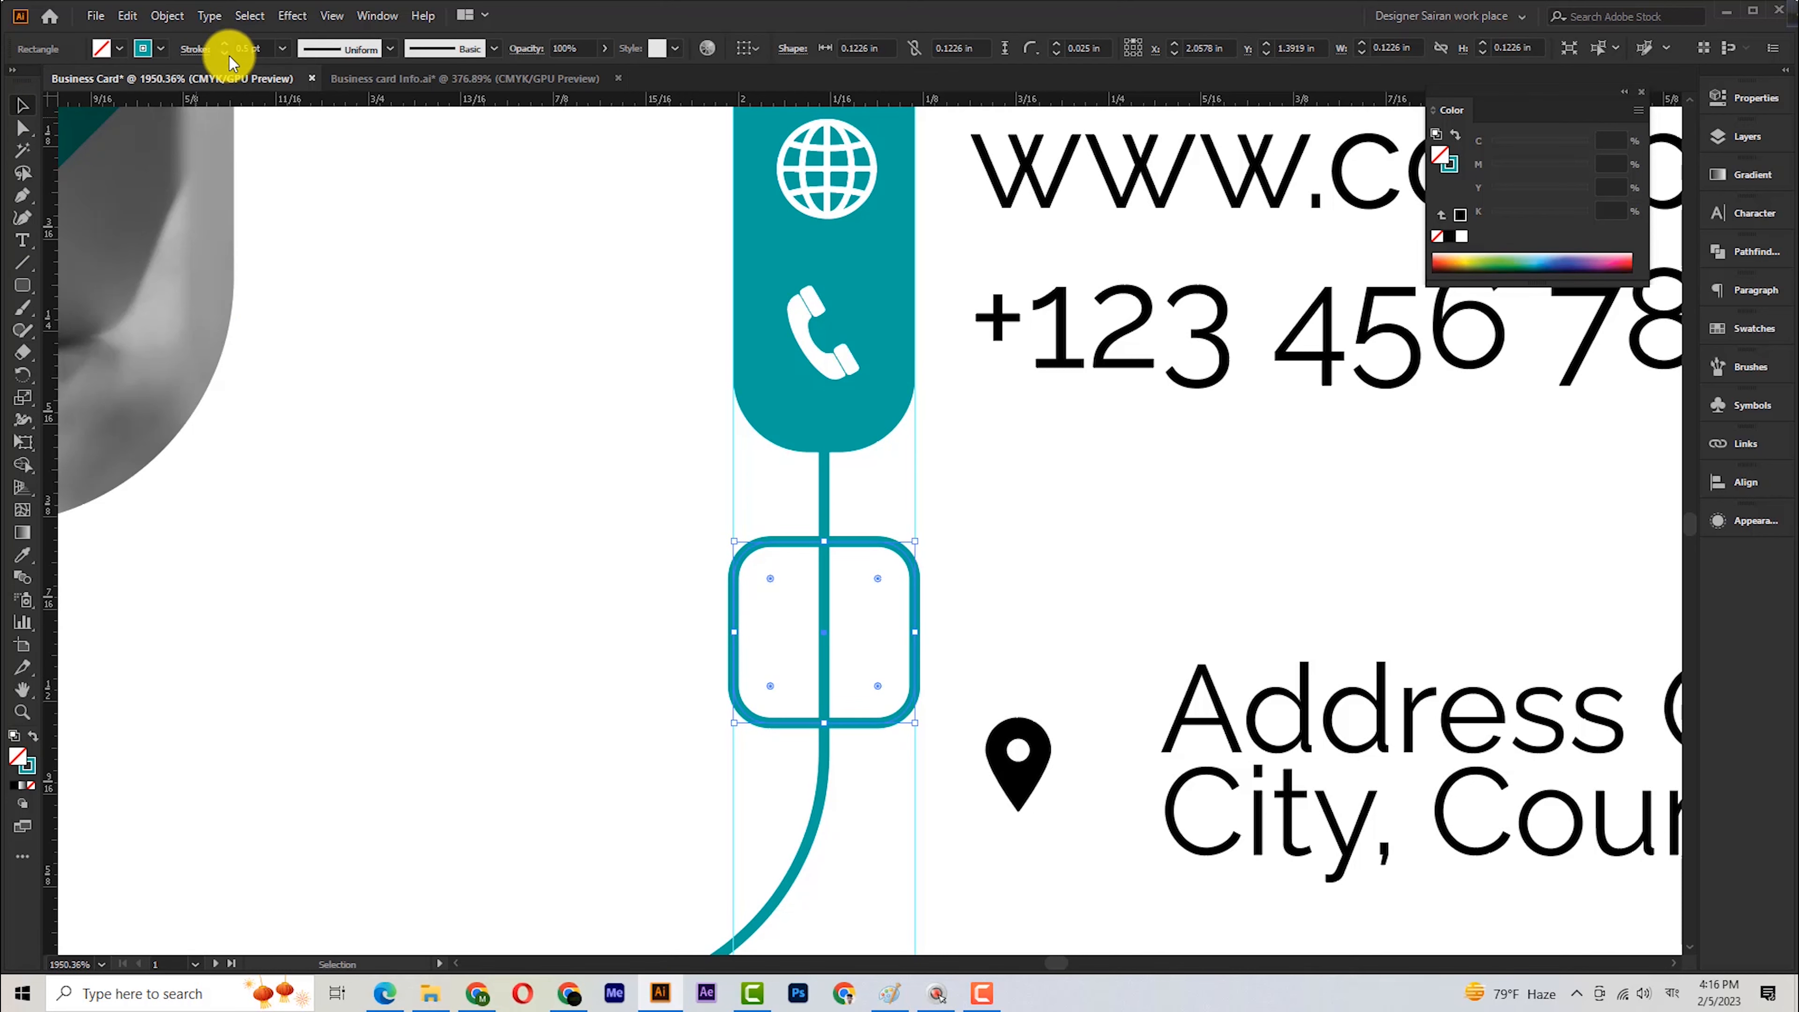
Move the location pin inside the rounded square and the address text beside it, aligned with the contact lines.
drag(782, 588, 744, 588)
scroll(822, 571, down, 3)
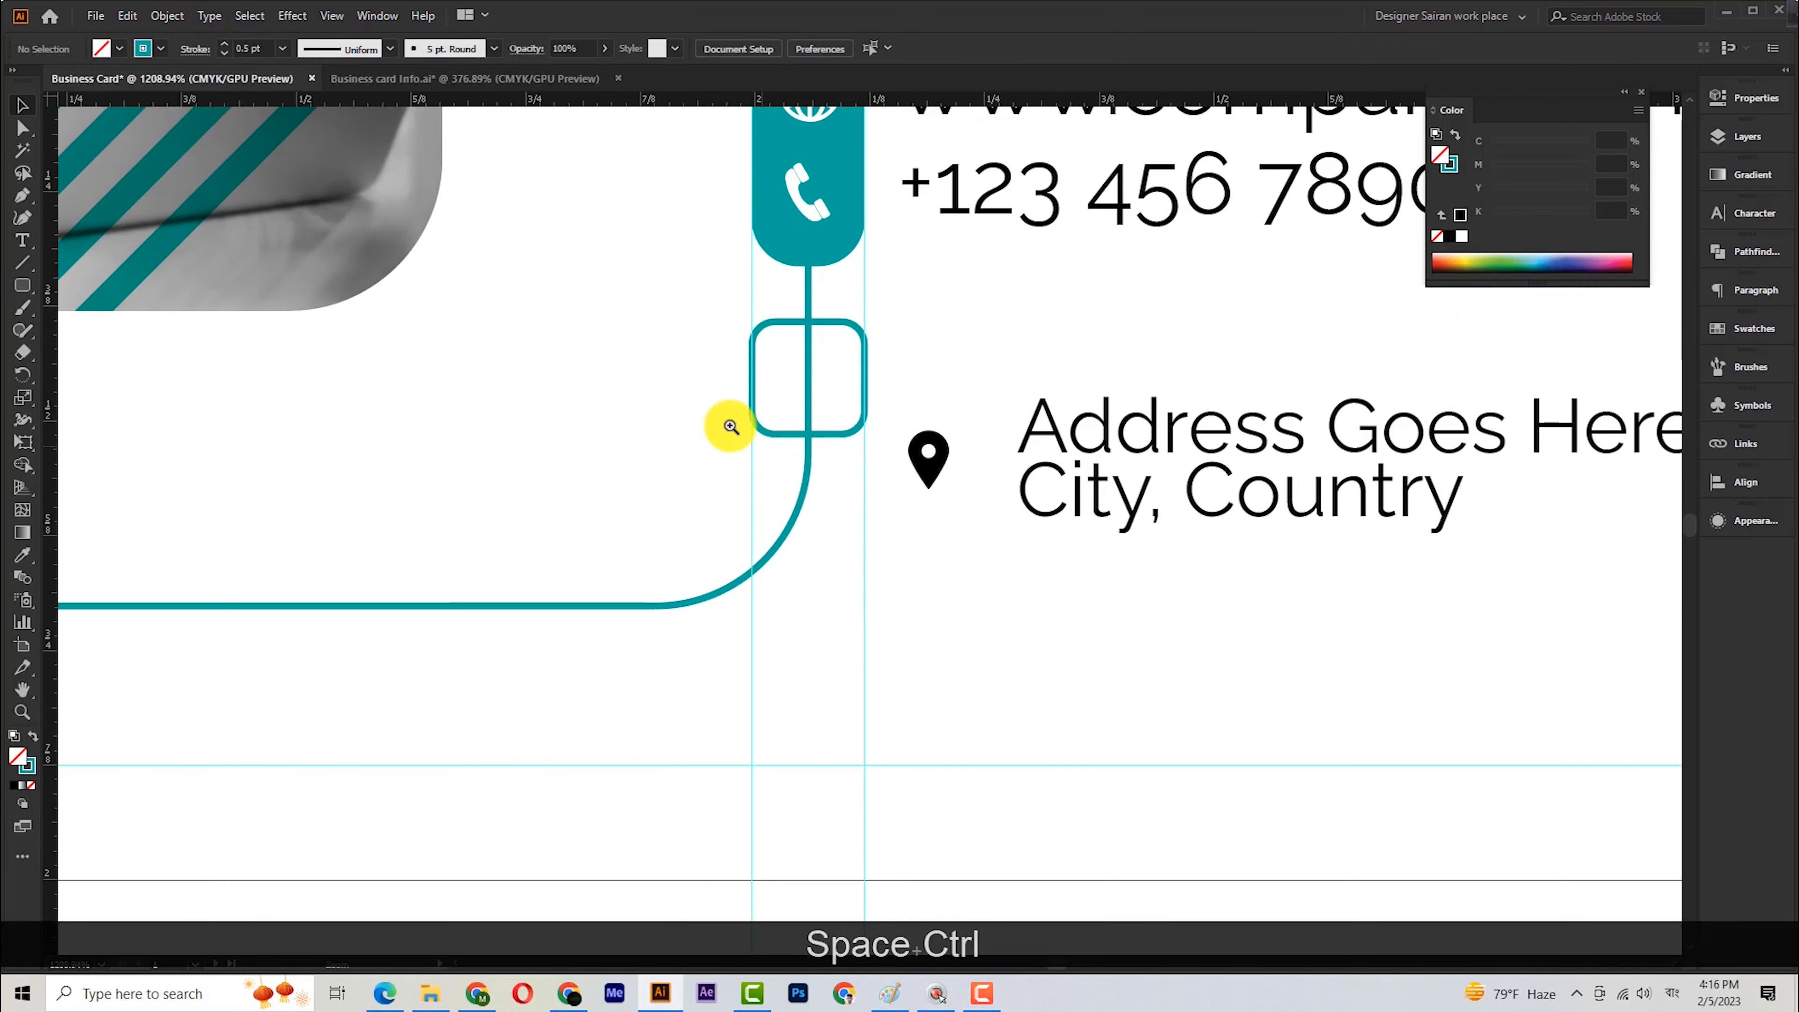
drag(756, 454, 719, 443)
drag(976, 446, 897, 394)
click(928, 488)
drag(916, 542, 602, 346)
click(591, 340)
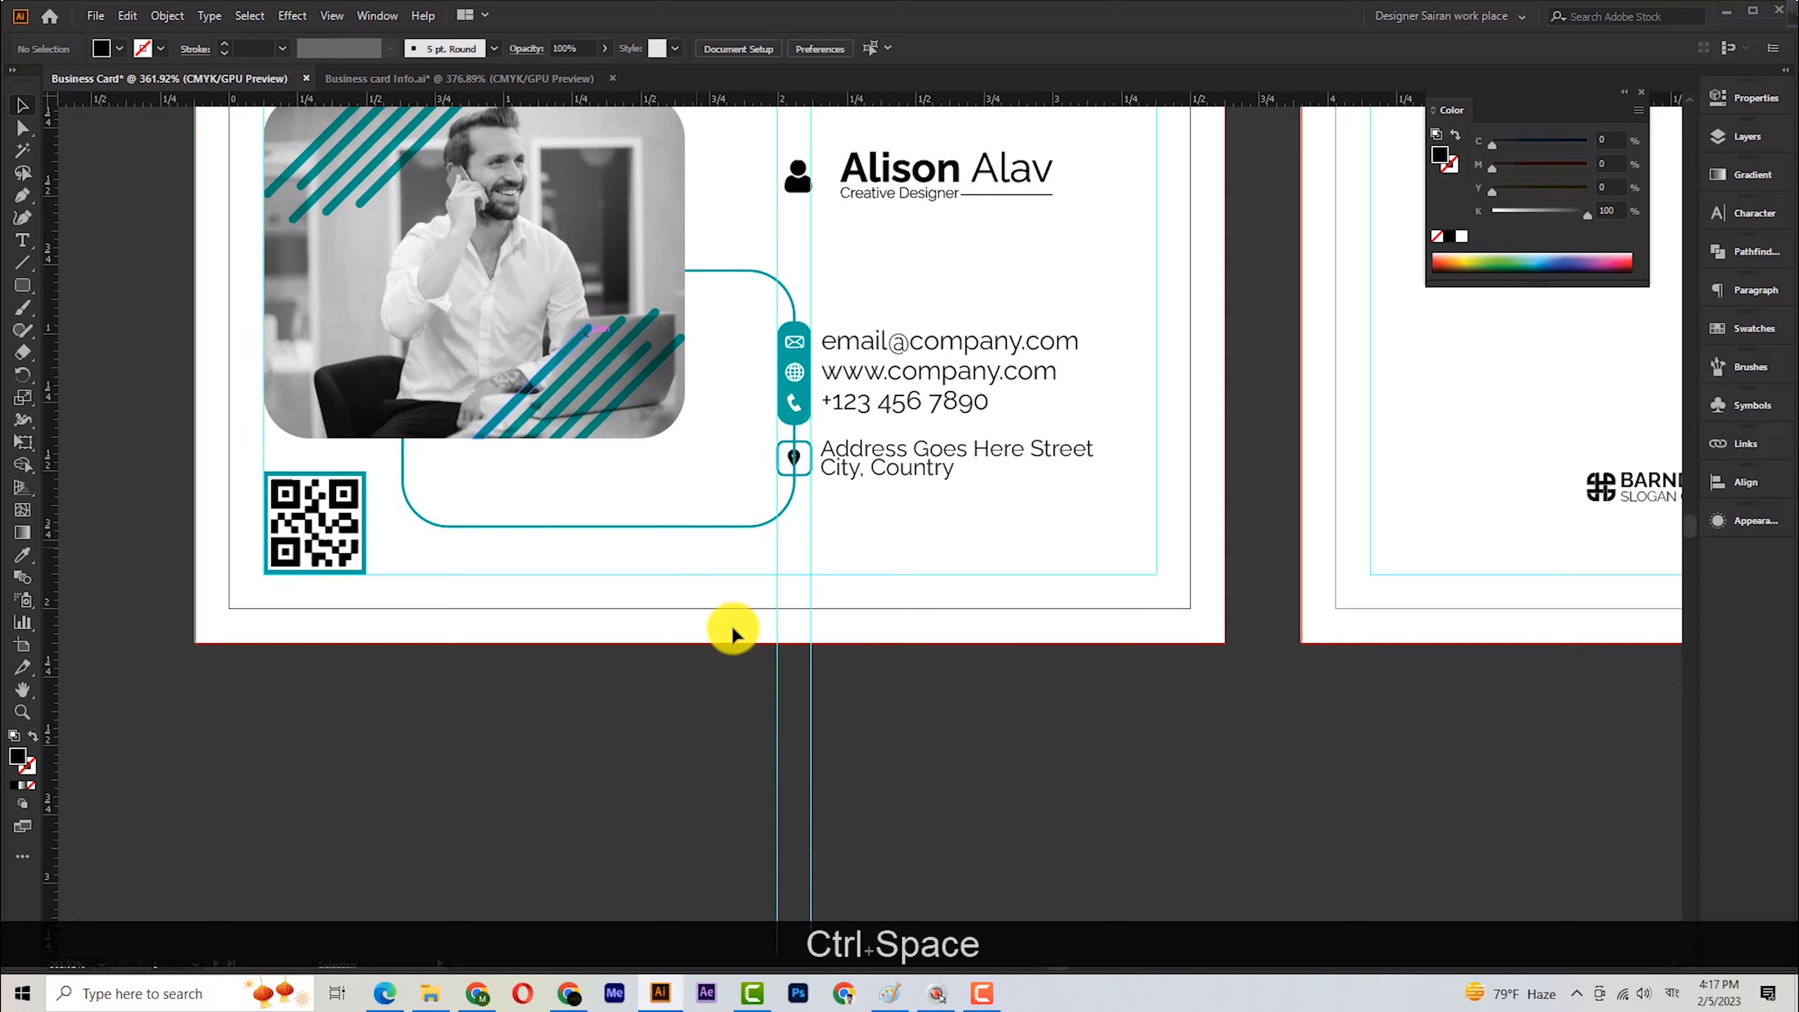
Round the corners of the square around the location pin fully so that it forms a circle.
drag(850, 680, 1037, 585)
click(869, 408)
click(22, 128)
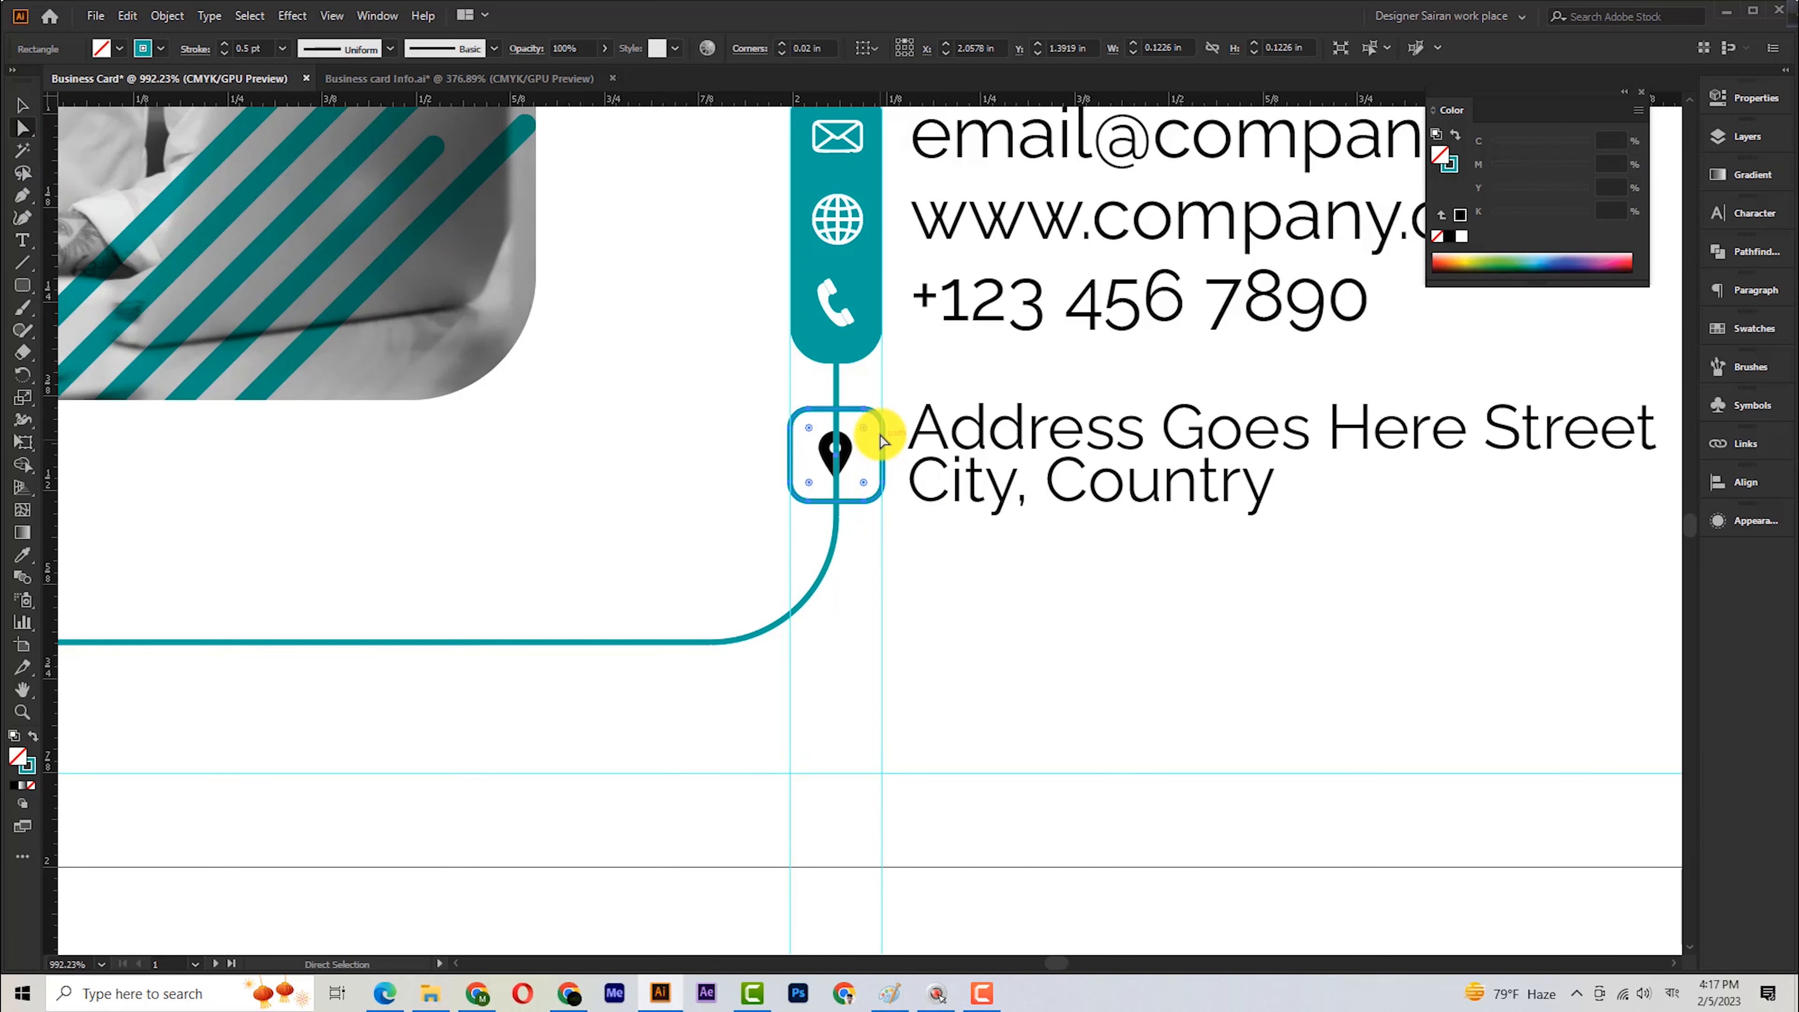
drag(813, 462, 815, 460)
click(22, 107)
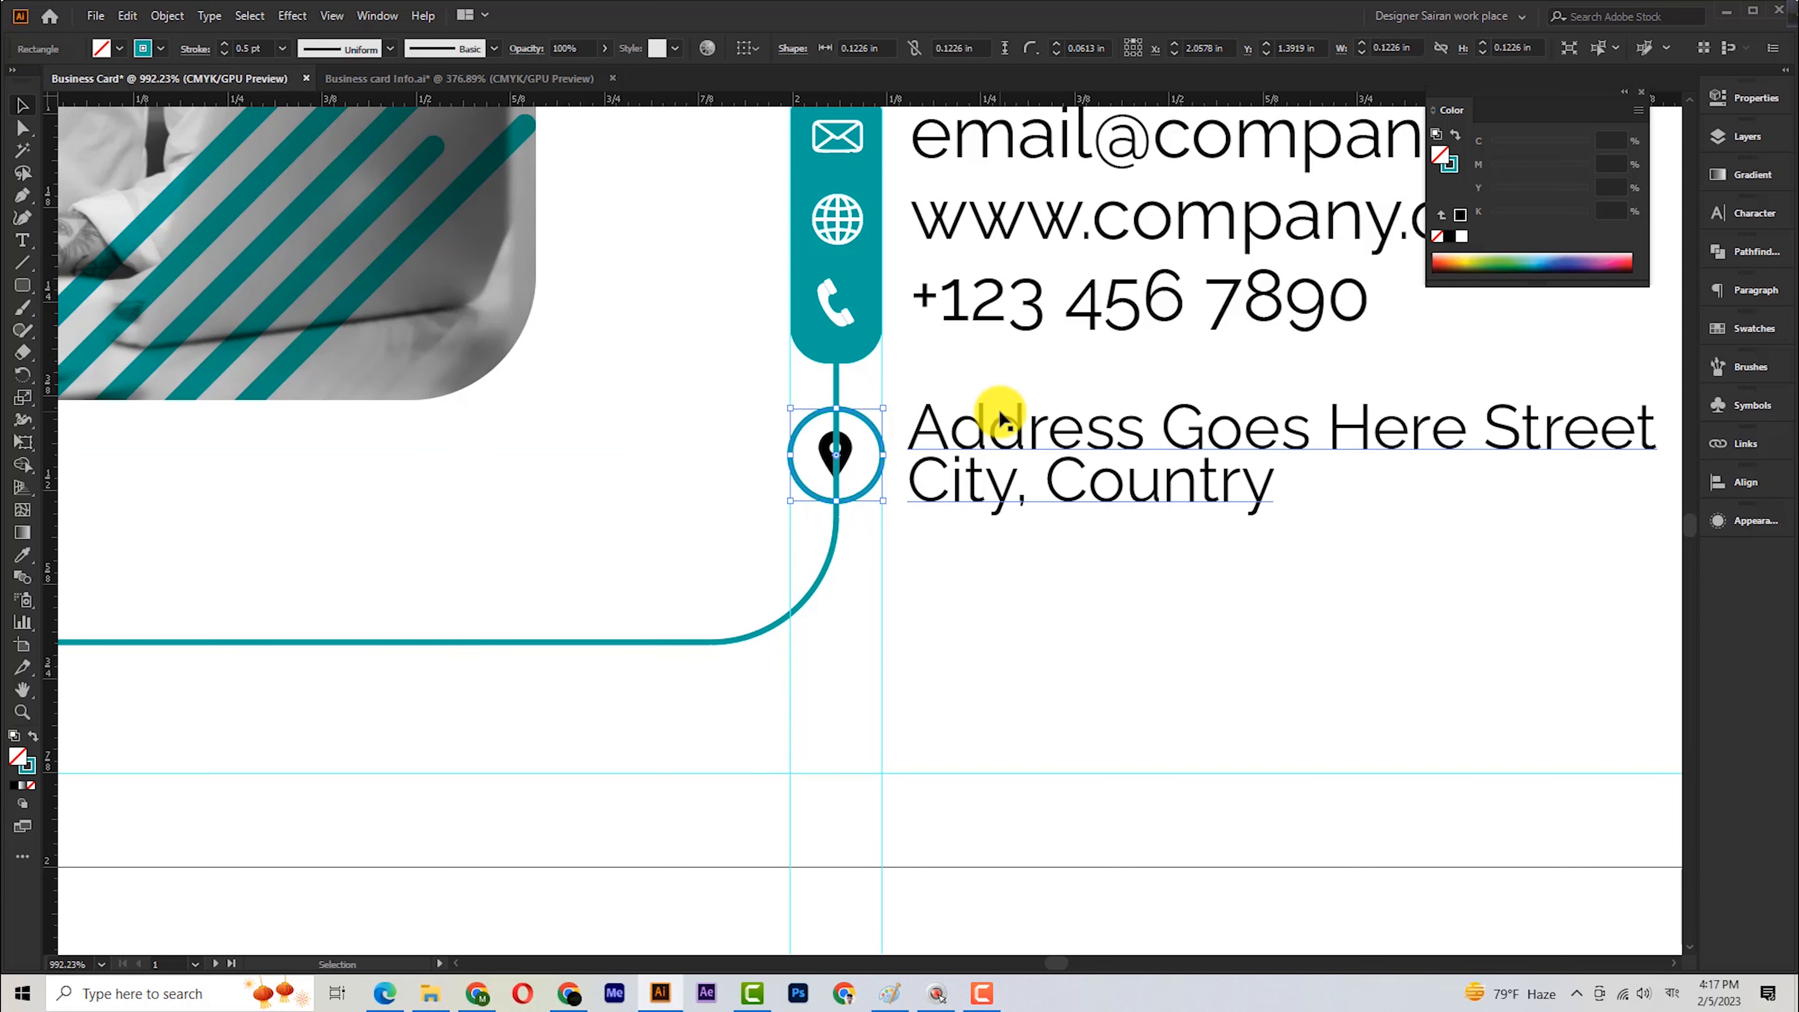
Remove the piece of the large box outline that crosses the pin's circle with the Shape Builder.
shift+click(836, 392)
click(34, 470)
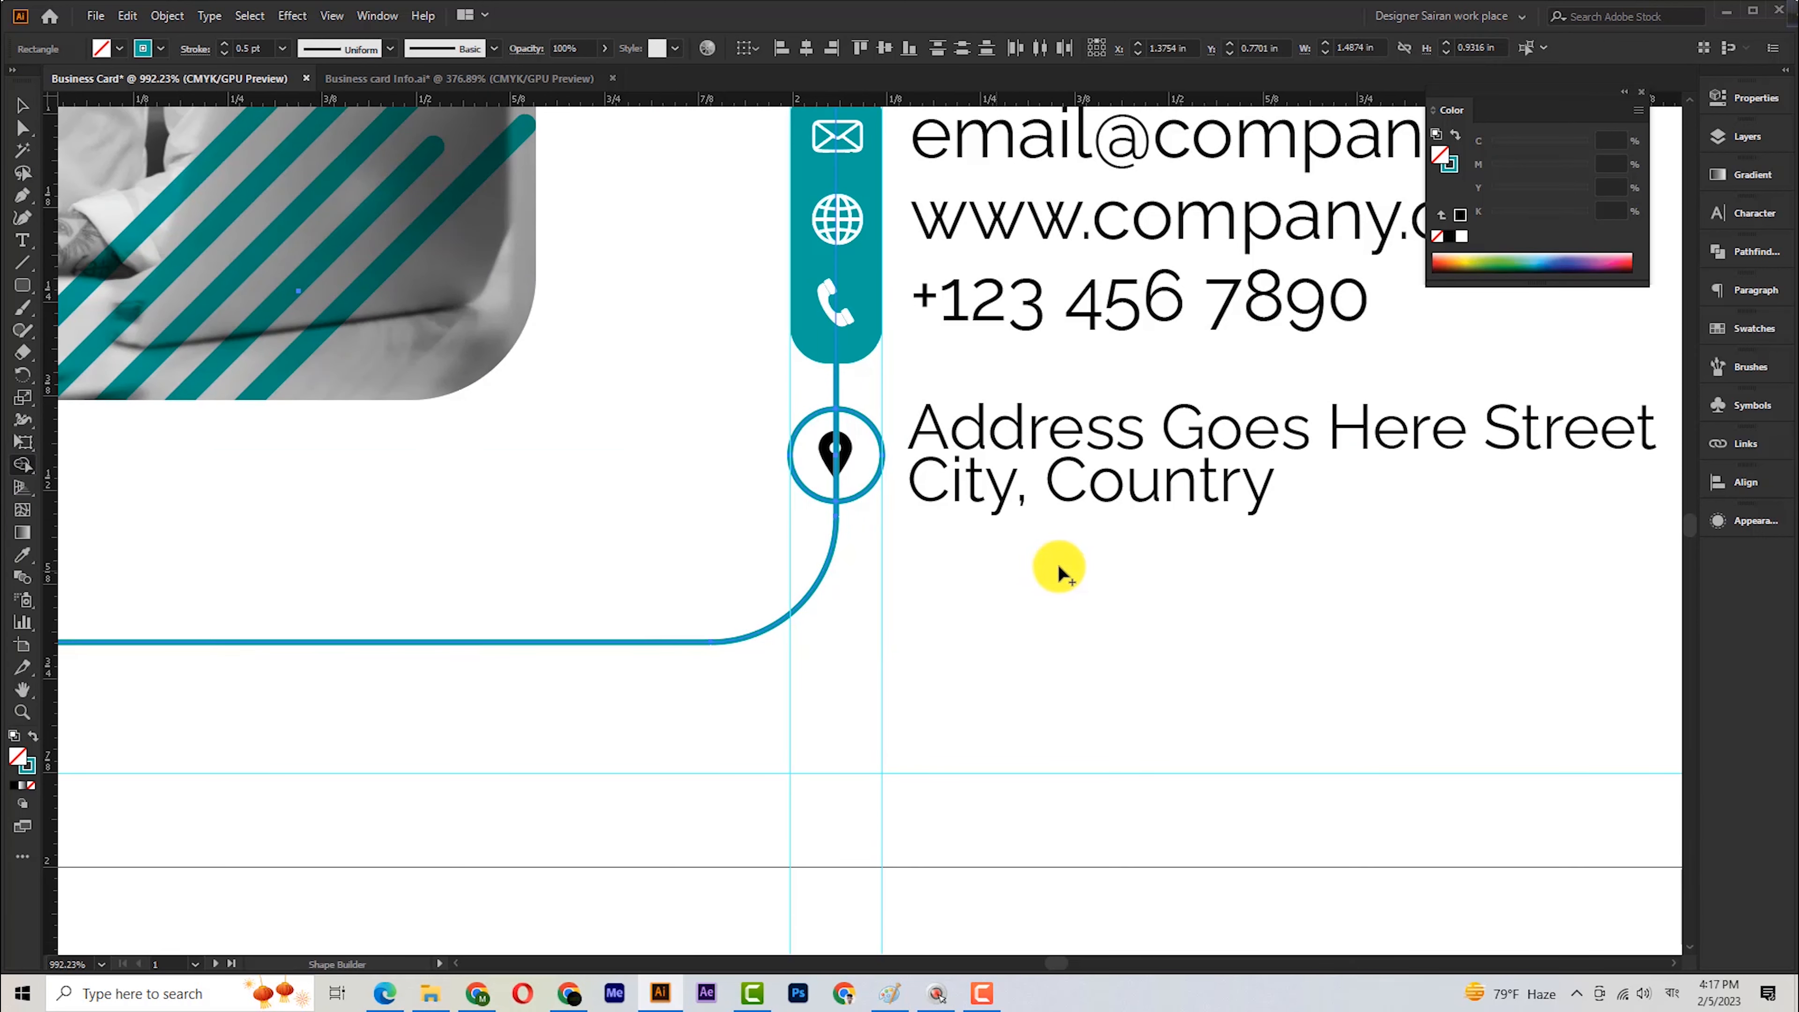
alt+click(836, 435)
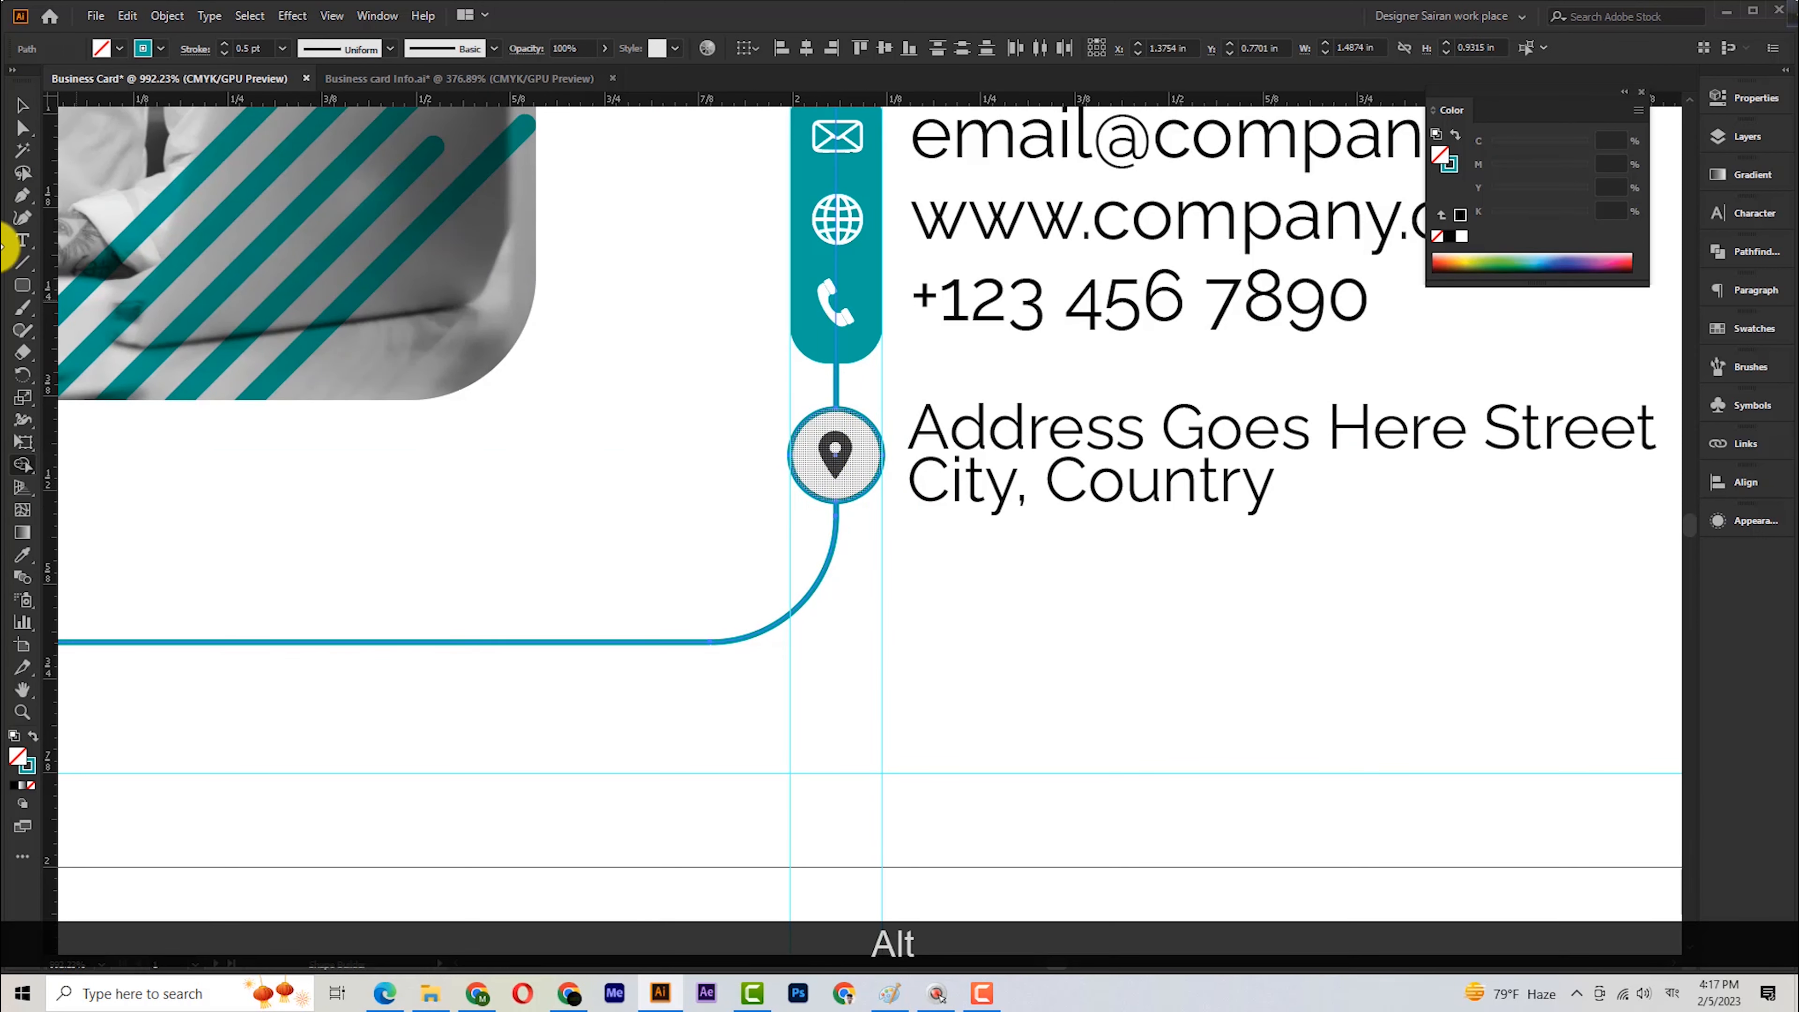
click(21, 107)
click(1124, 754)
key(ctrl+space)
drag(900, 528, 698, 450)
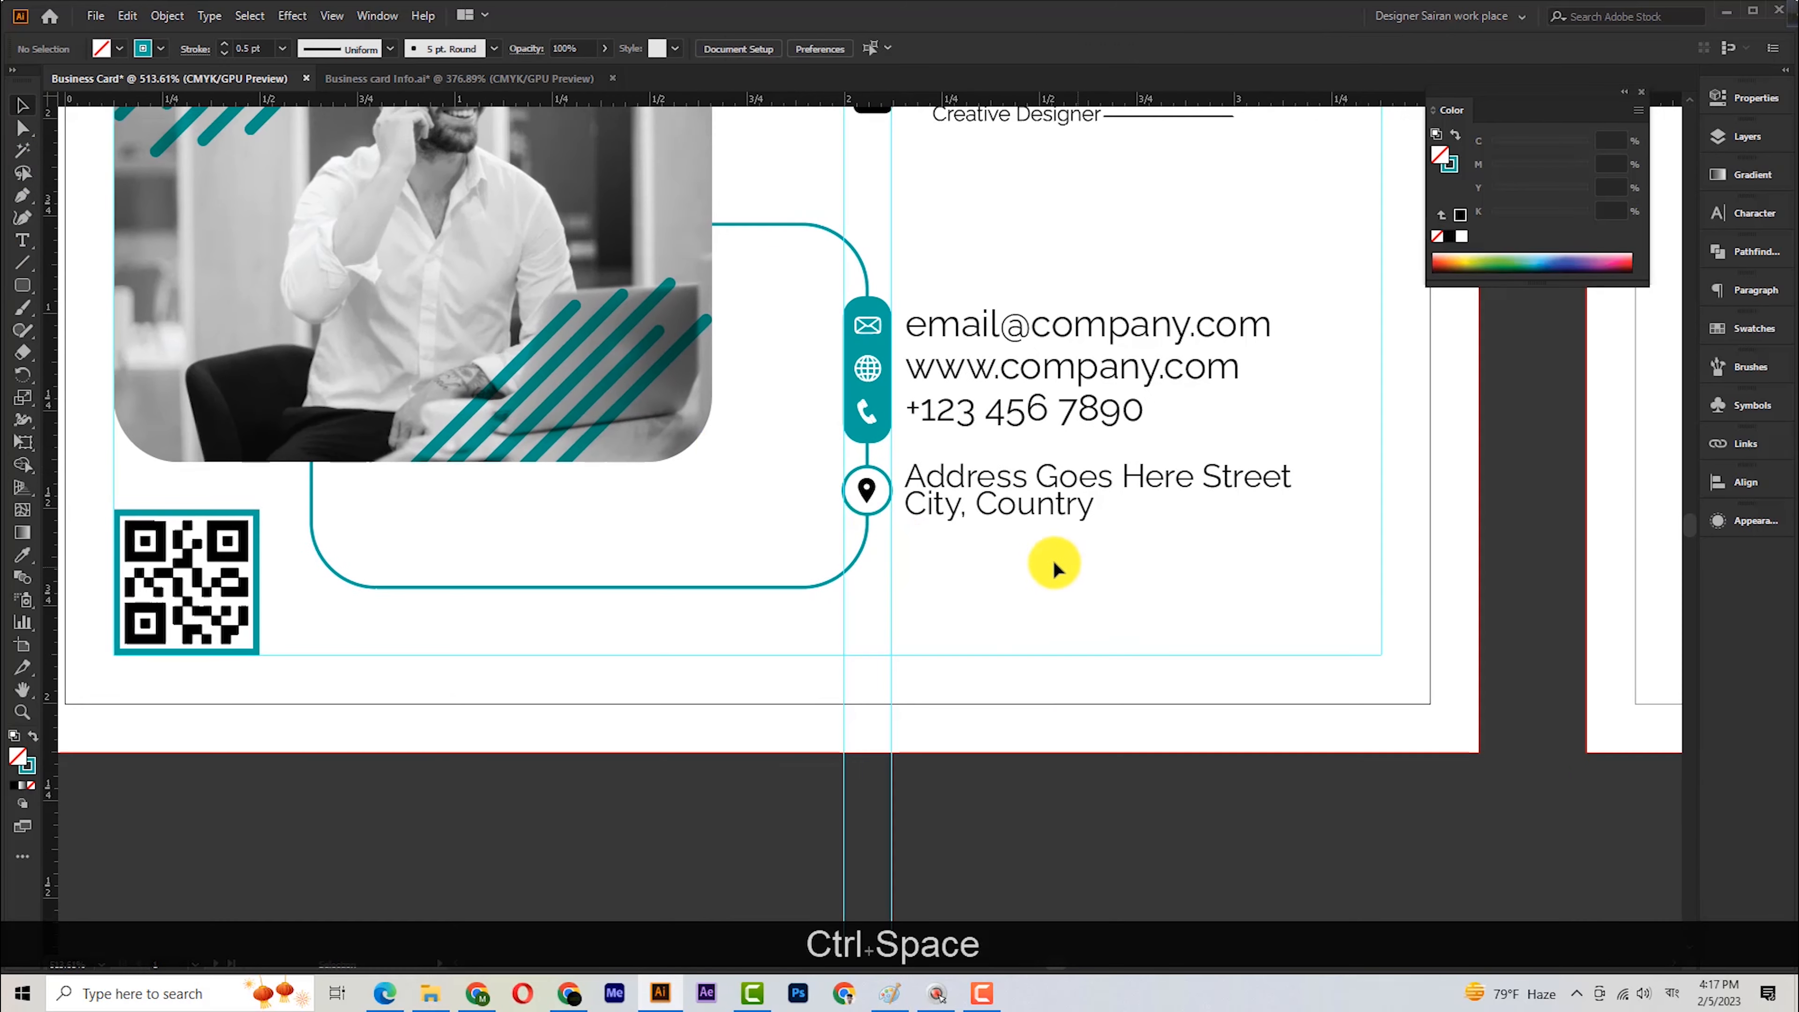
Fill the location pin with the teal sampled from the contact icon bar.
click(864, 484)
key(ctrl+space)
drag(864, 484, 1217, 575)
click(22, 128)
click(836, 460)
key(i)
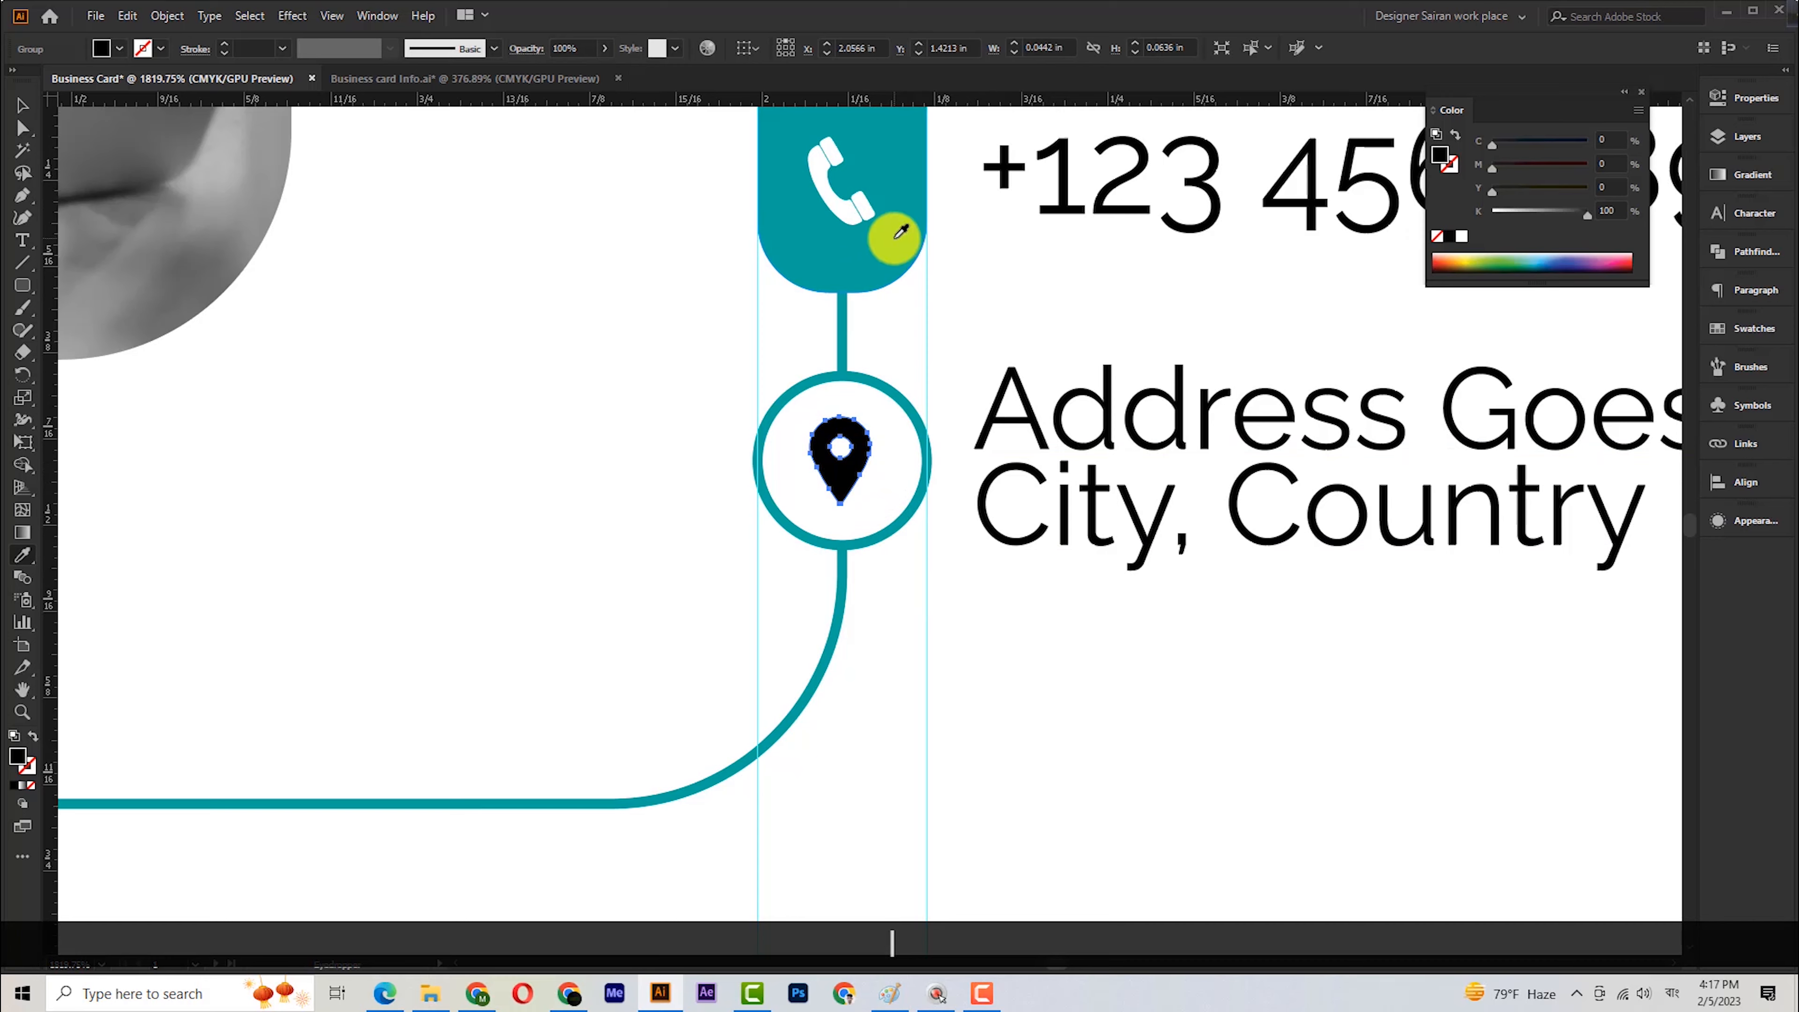
click(891, 234)
key(ctrl+space)
drag(723, 502, 1086, 426)
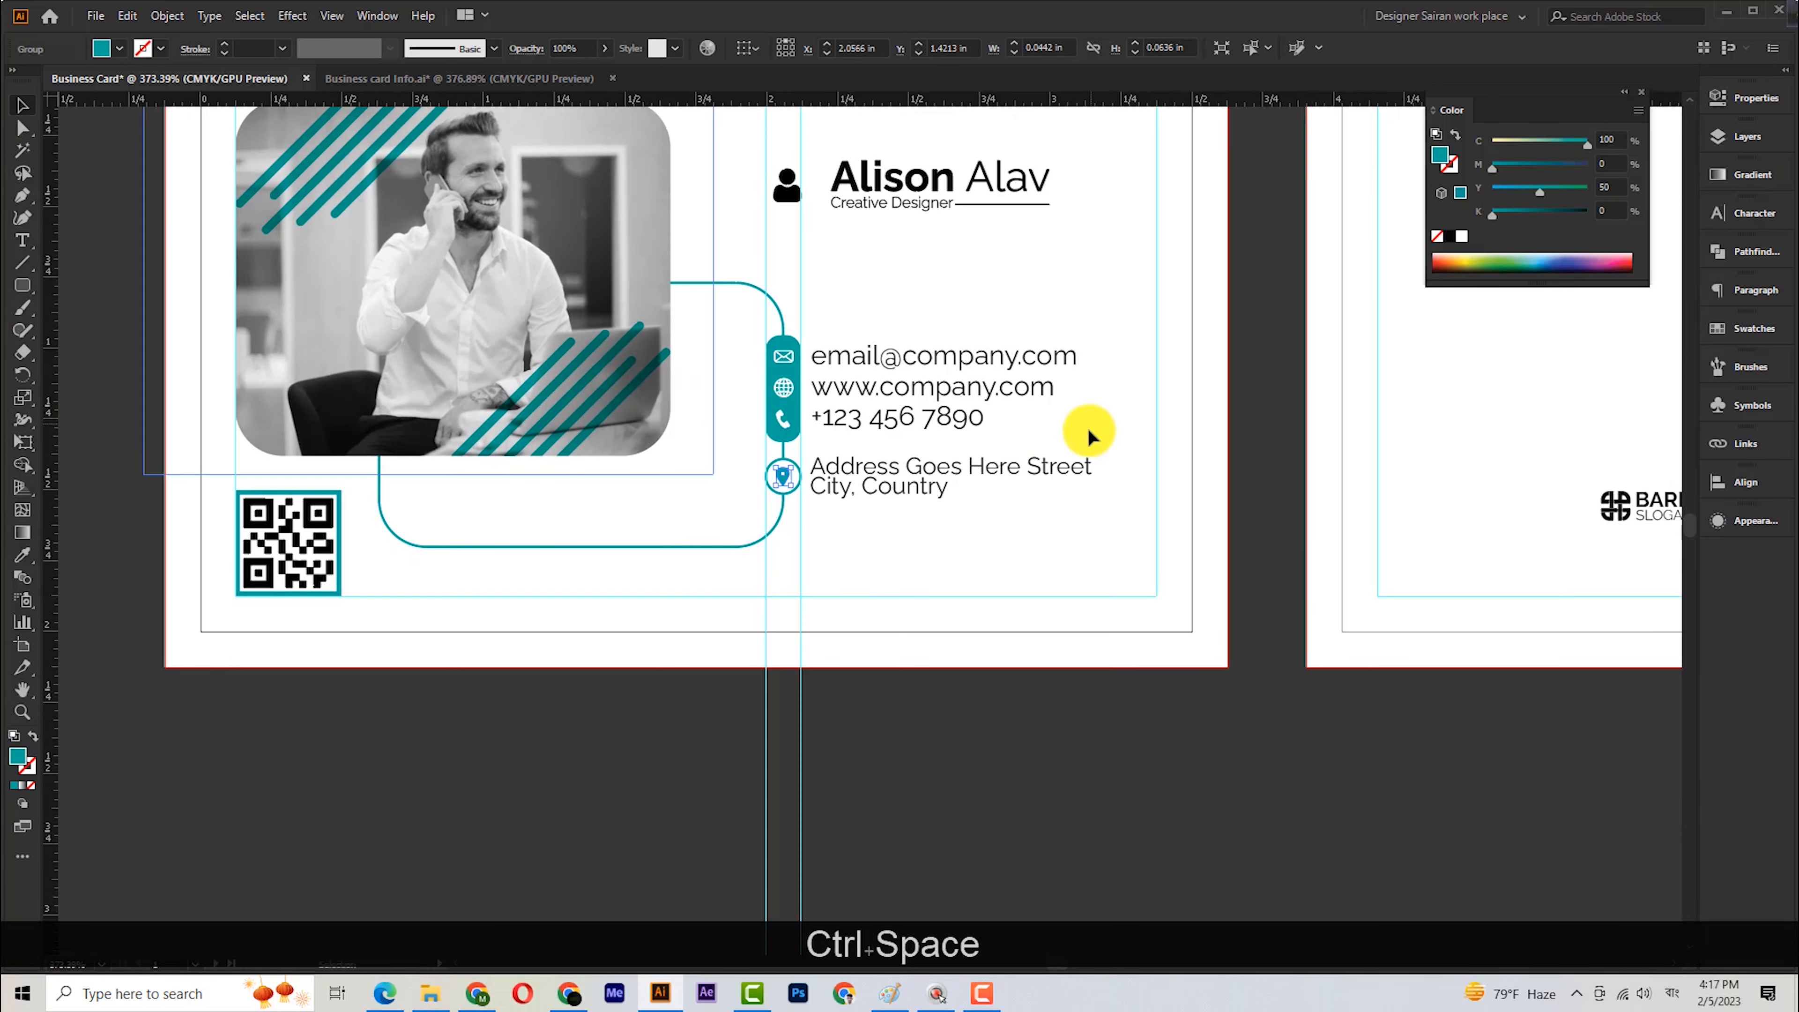
scroll(931, 702, up, 2)
key(ctrl+space)
drag(779, 458, 784, 458)
click(966, 826)
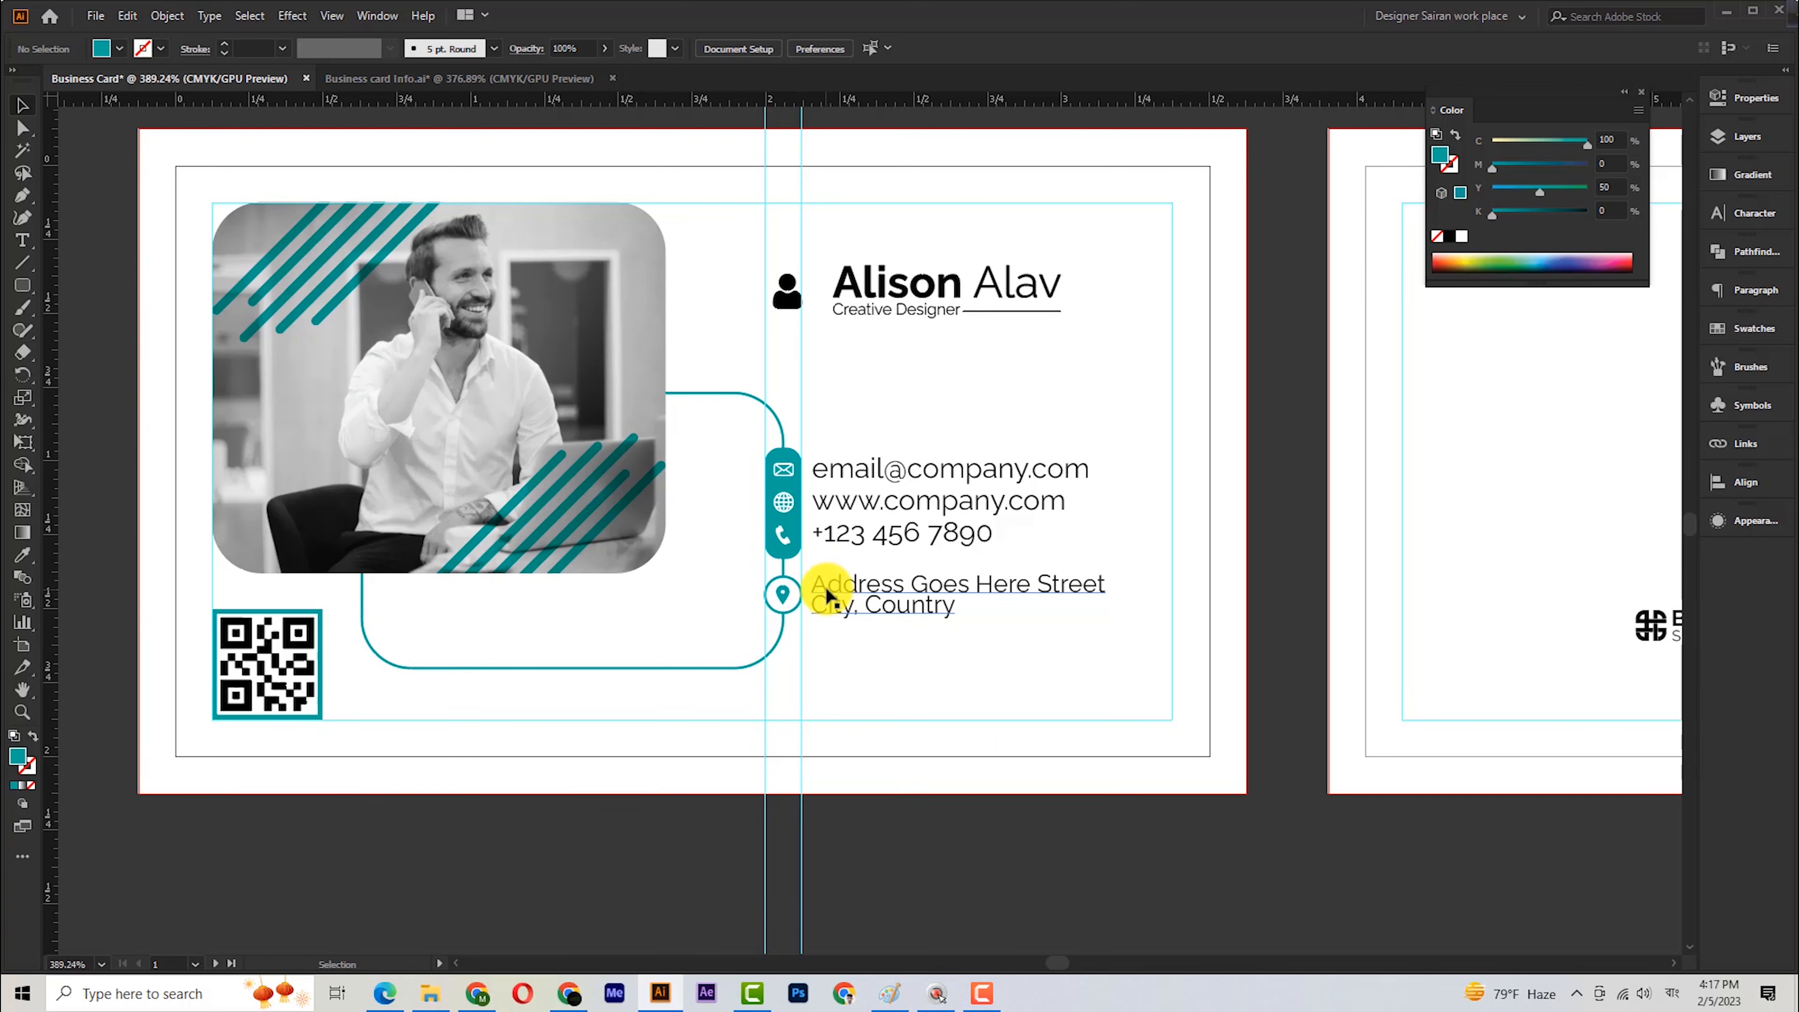
Expand the selected teal box outline and pin circle into filled shapes.
click(158, 14)
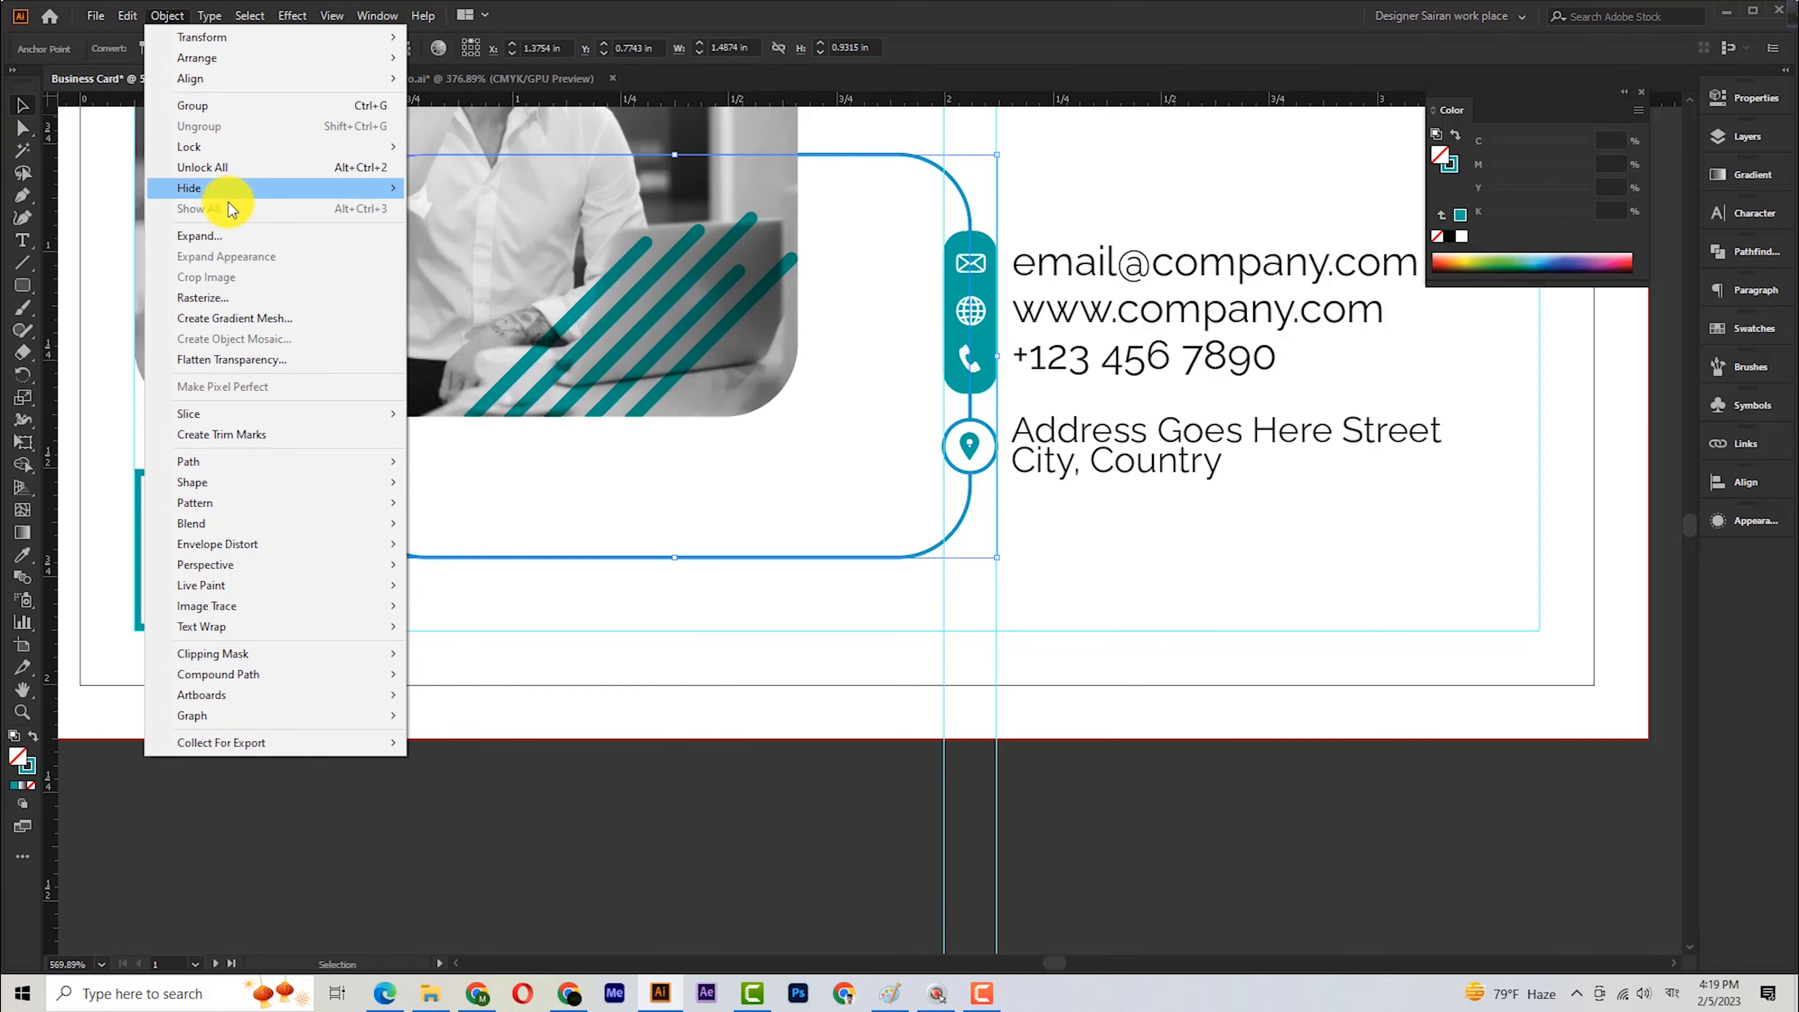
click(229, 180)
click(839, 591)
click(834, 765)
scroll(825, 694, up, 4)
key(ctrl+space)
drag(811, 601, 721, 543)
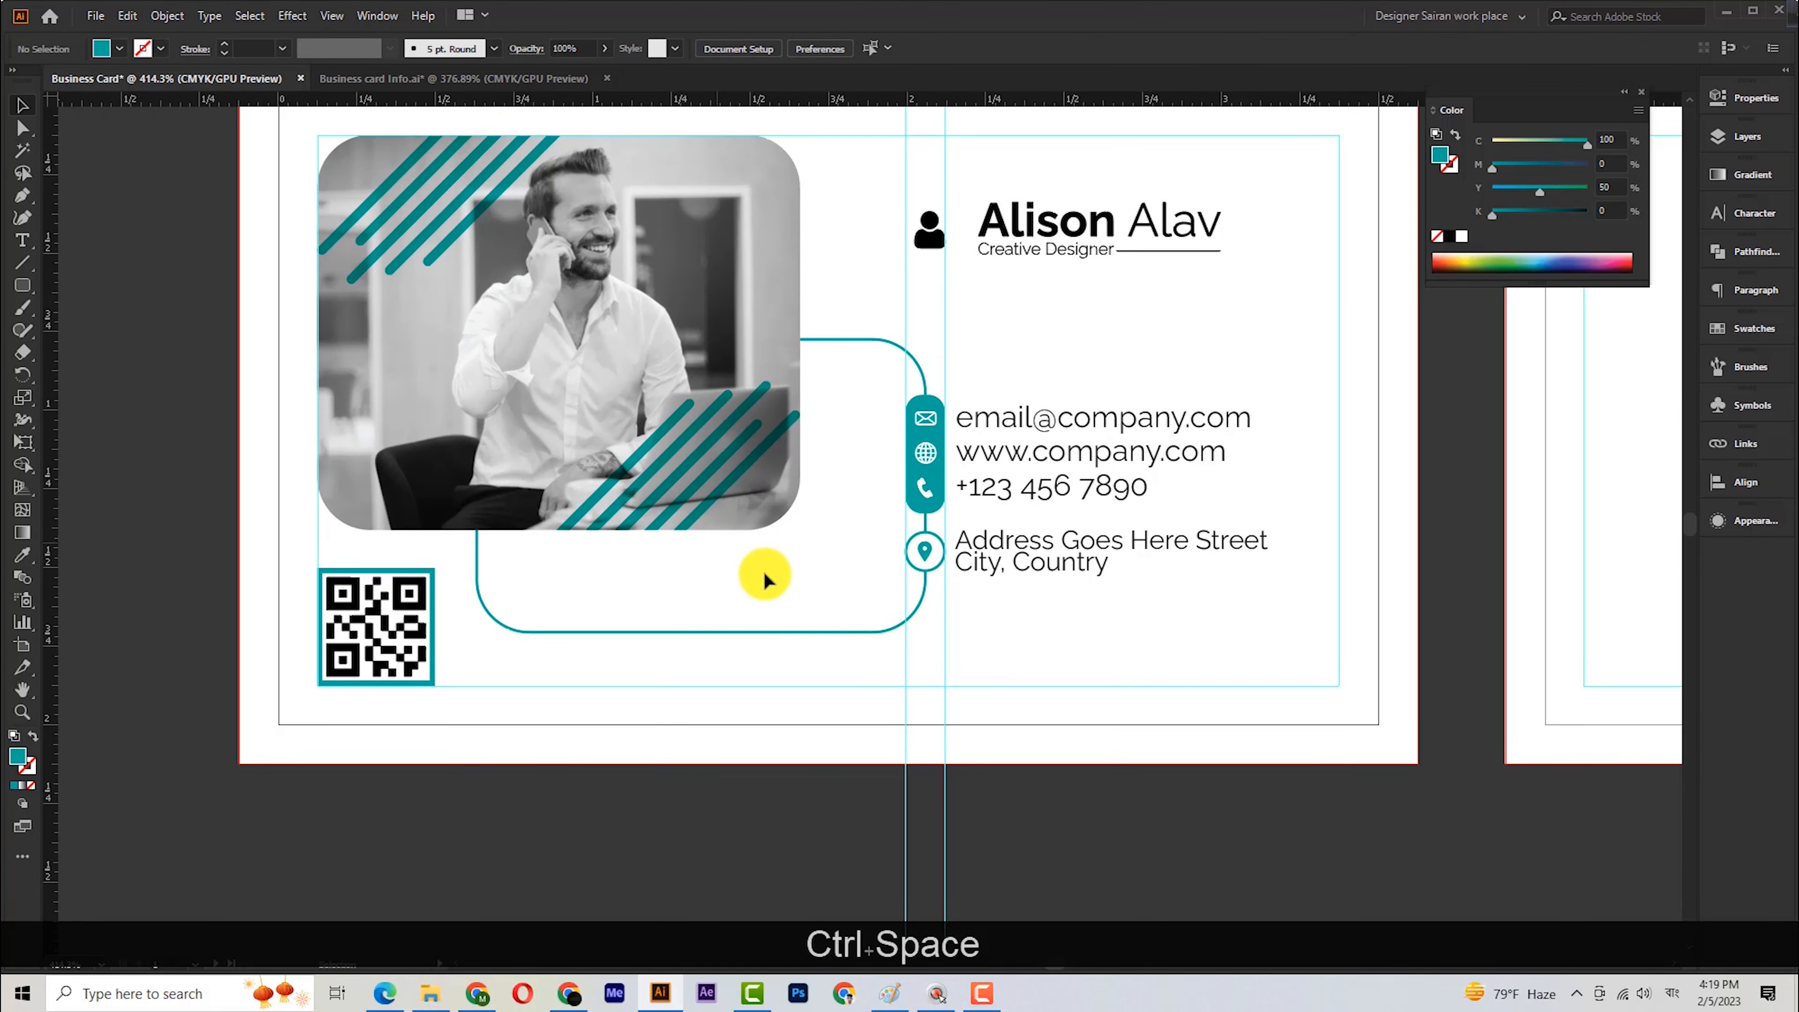
Place a teal rounded rectangle about 0.99 by 0.27 in with about 0.06 in corners behind the name block.
scroll(764, 574, up, 1)
scroll(1038, 709, up, 2)
scroll(1036, 664, right, 1)
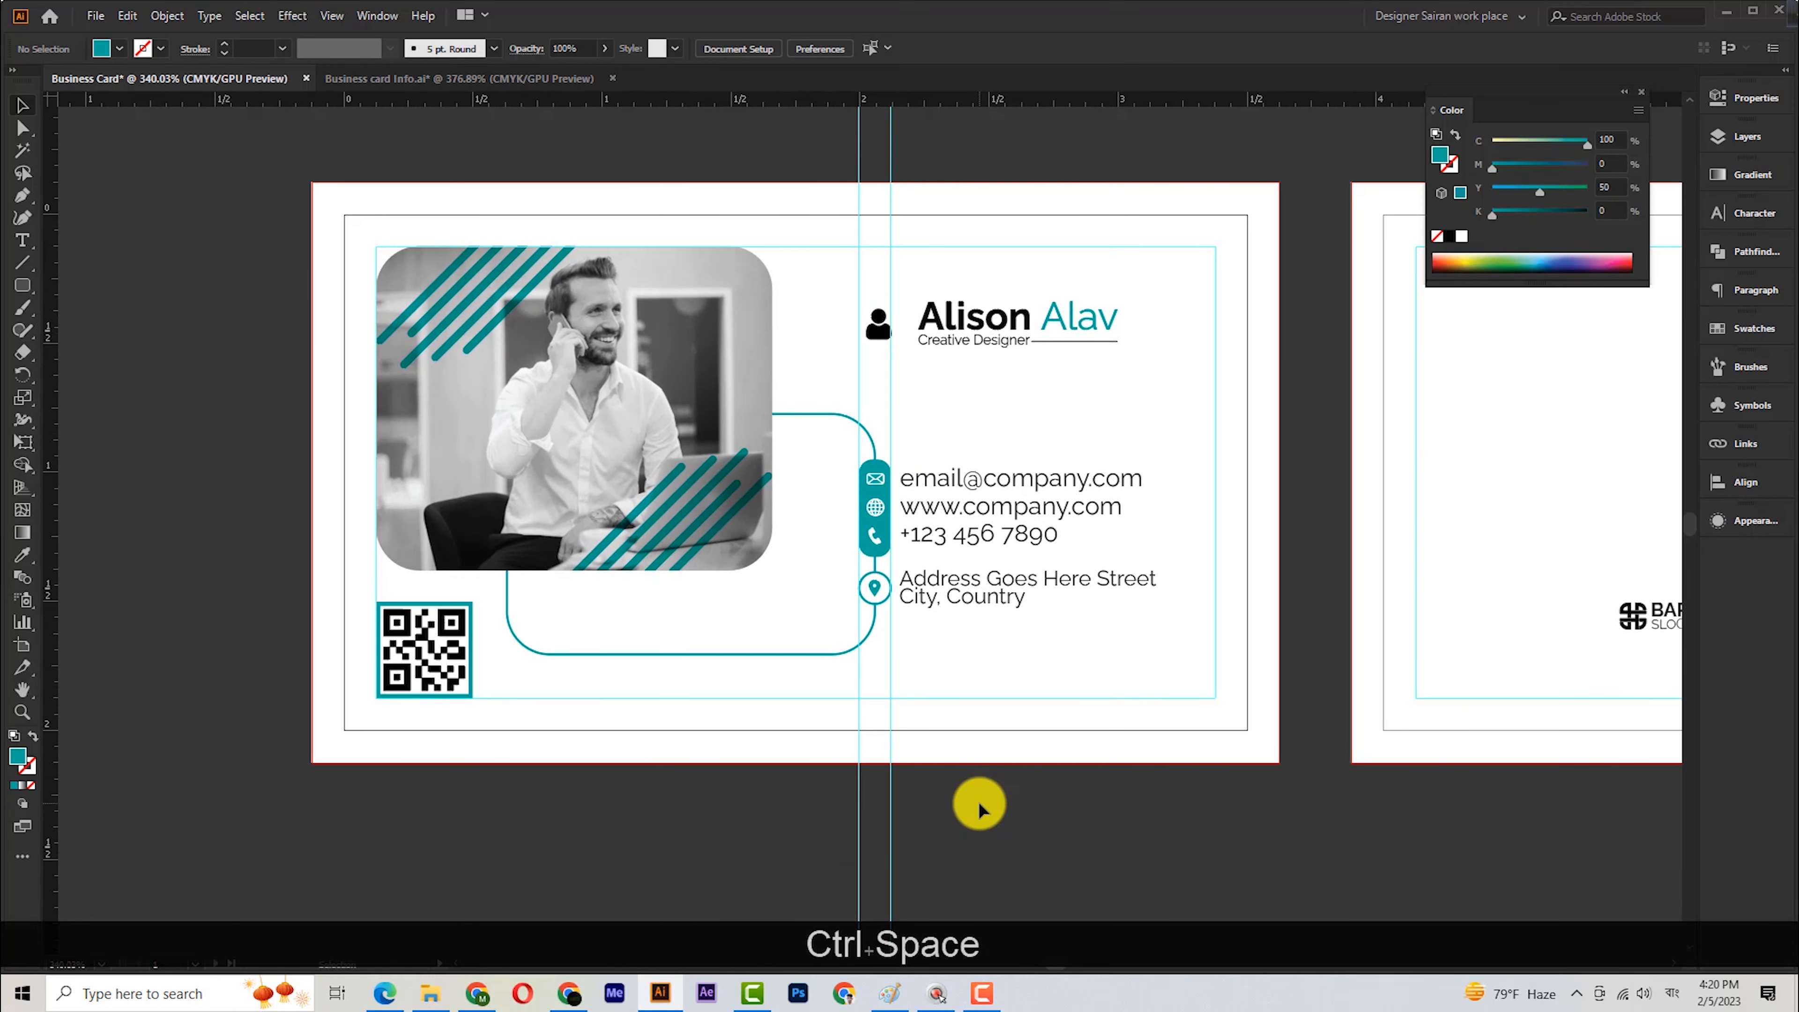
click(22, 292)
drag(921, 306, 1157, 360)
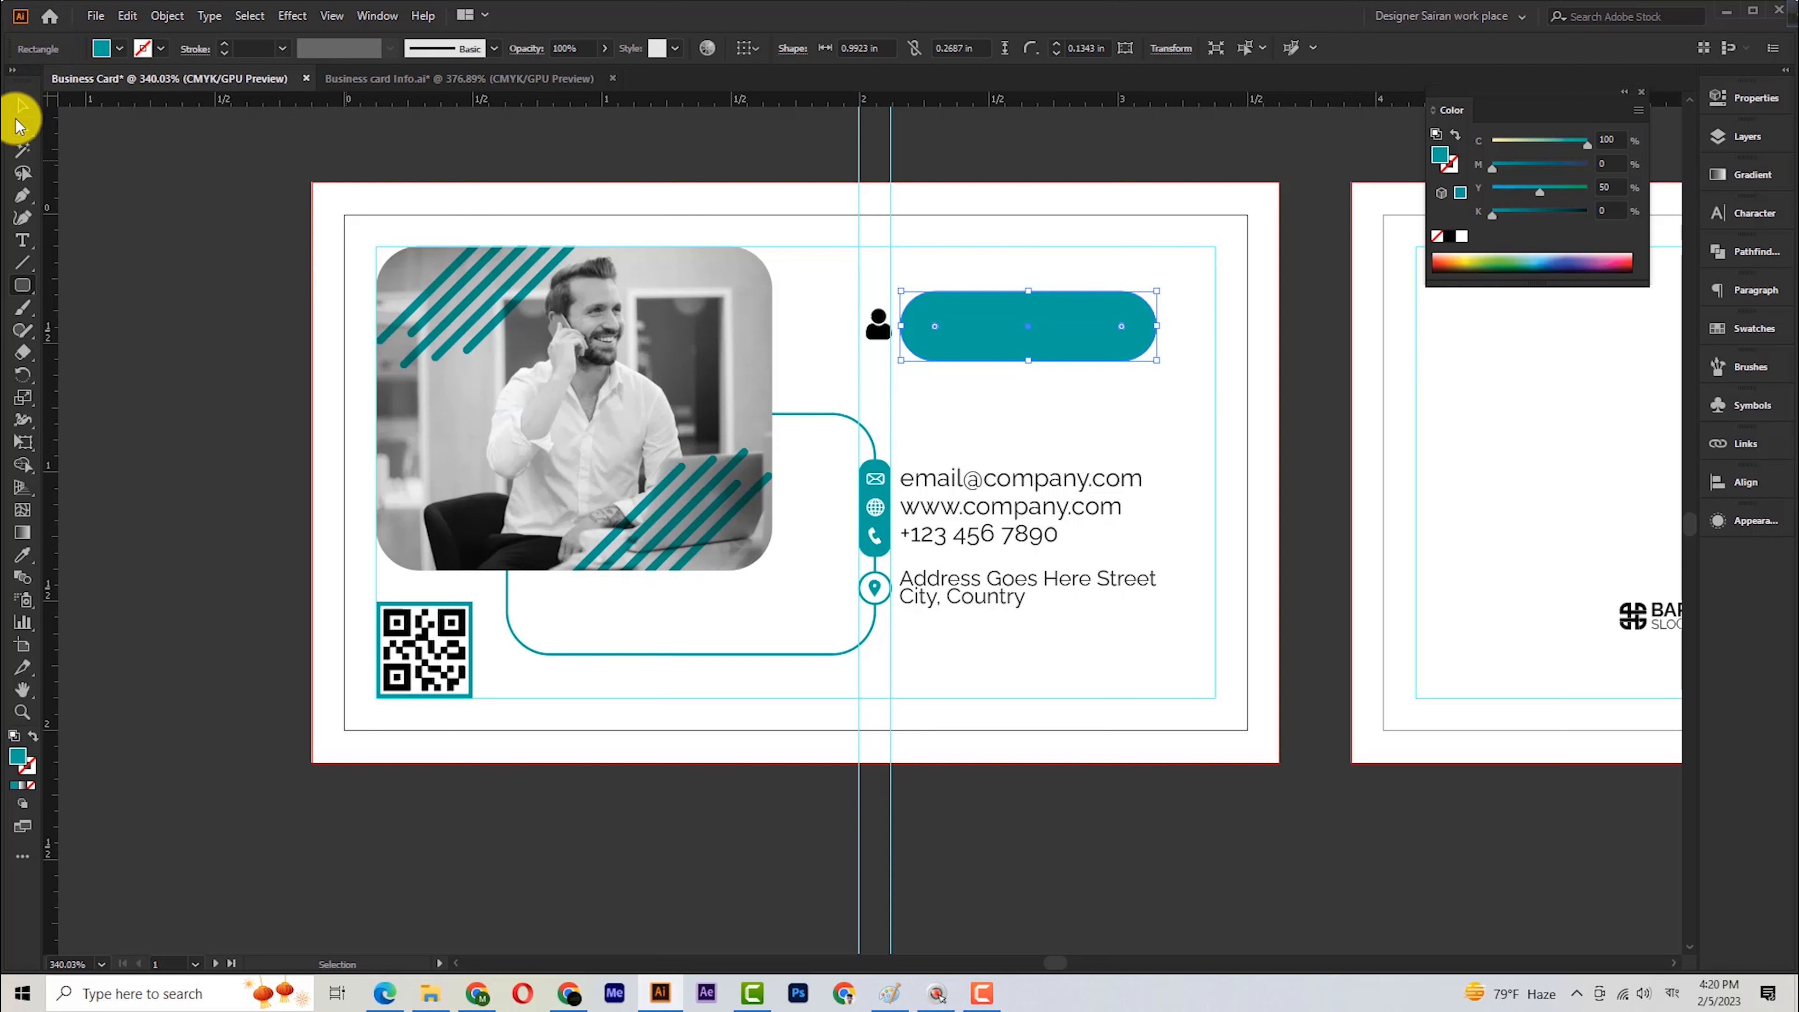
click(16, 126)
click(1050, 307)
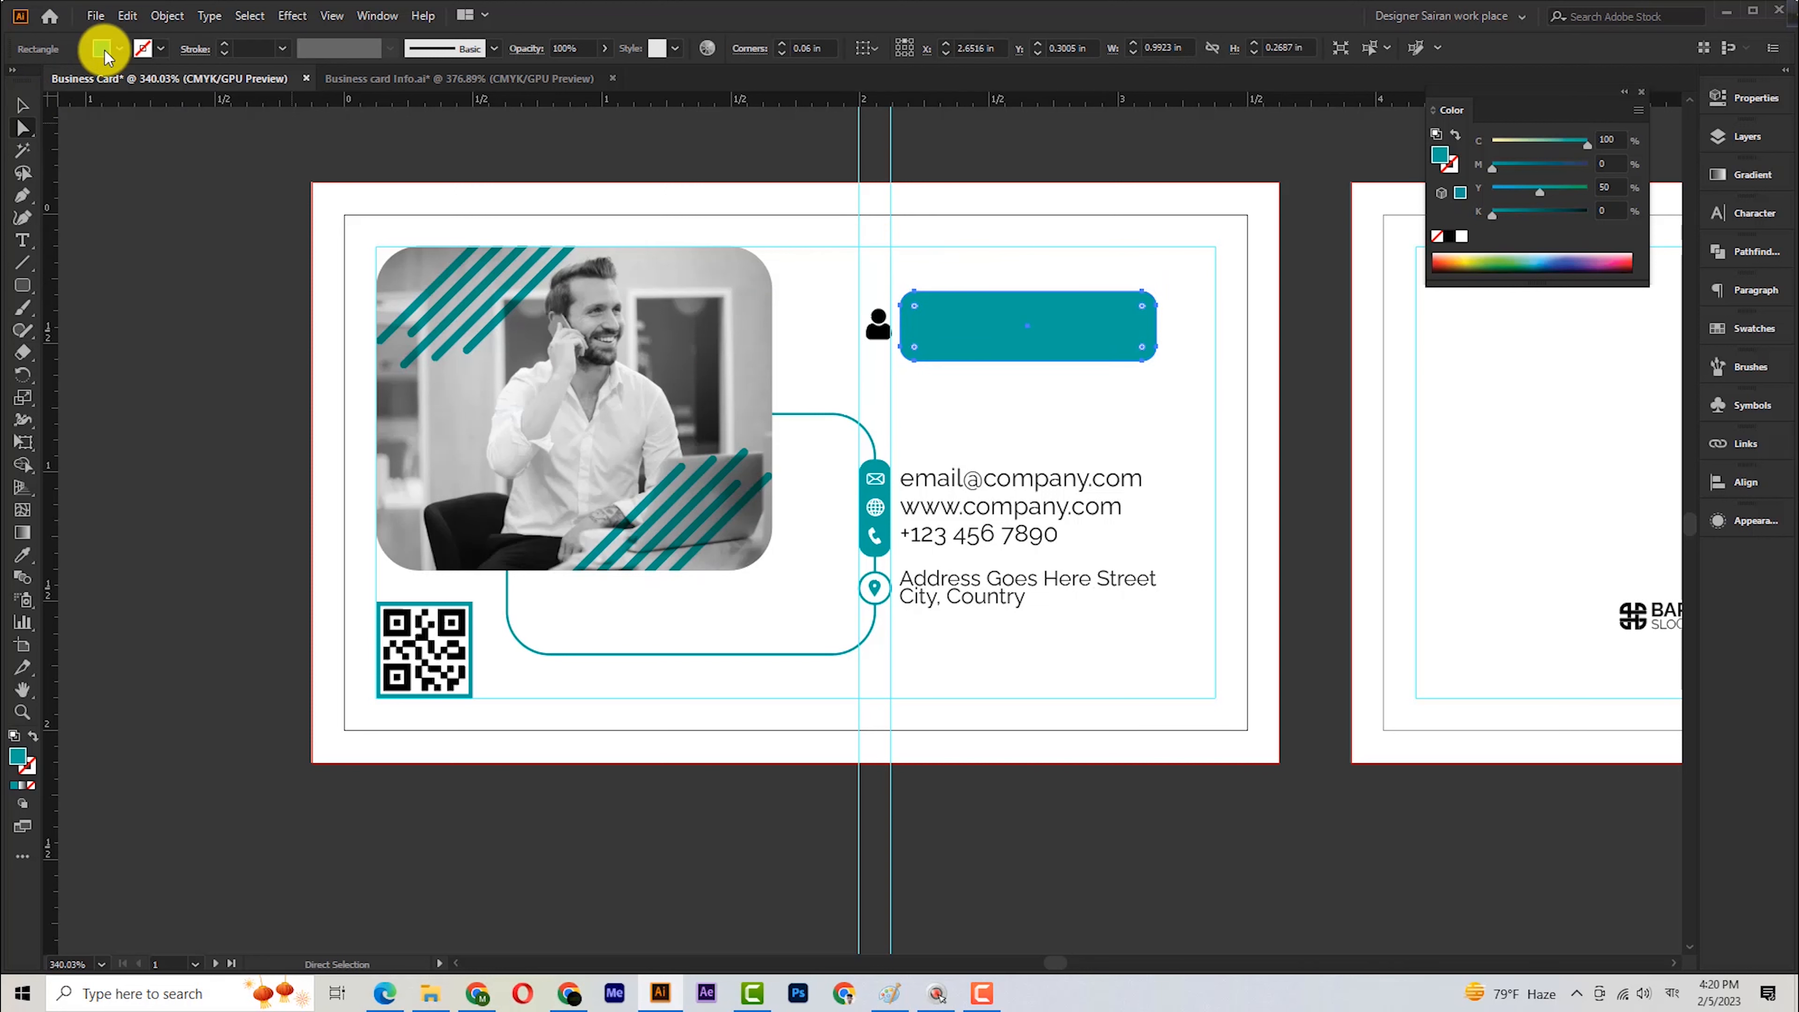
click(26, 112)
key(ctrl+shift+bracketleft)
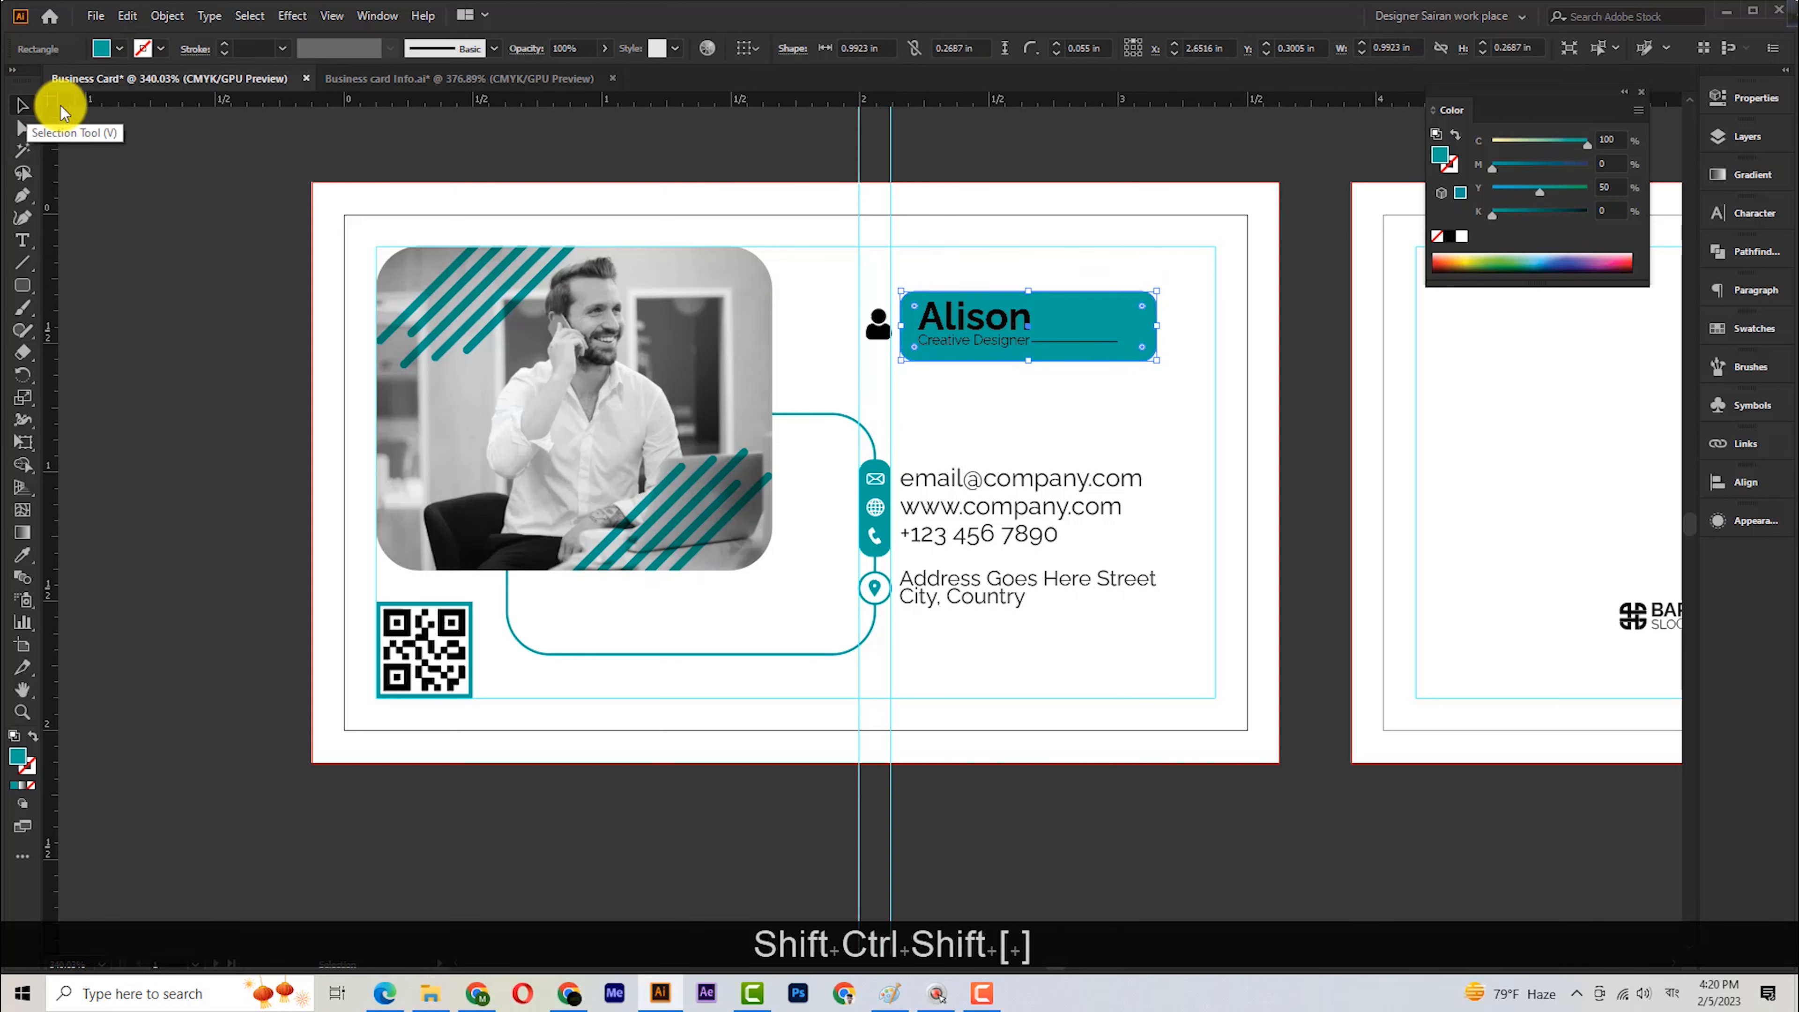
Fill the name, the job title and the line beside it with white.
click(210, 234)
click(1010, 330)
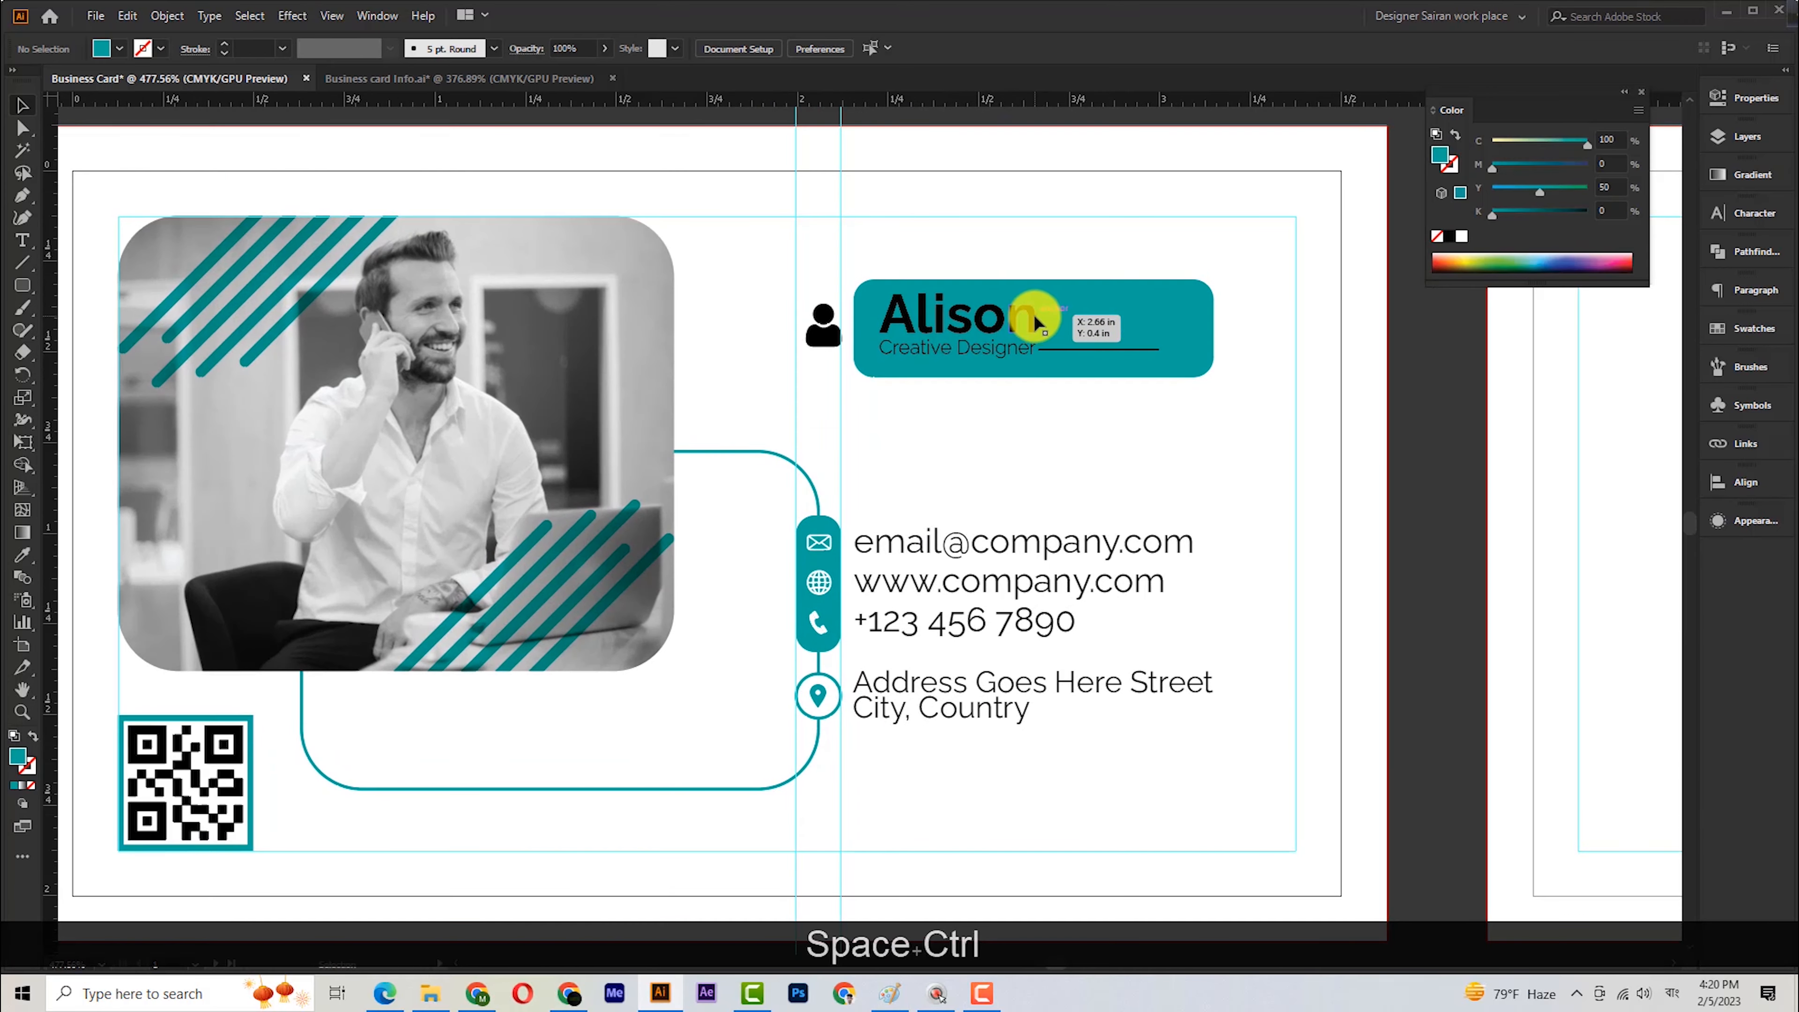
click(1459, 234)
Duplicate the teal name bar horizontally to the left so the copy starts at the left guide behind the person icon.
click(1189, 311)
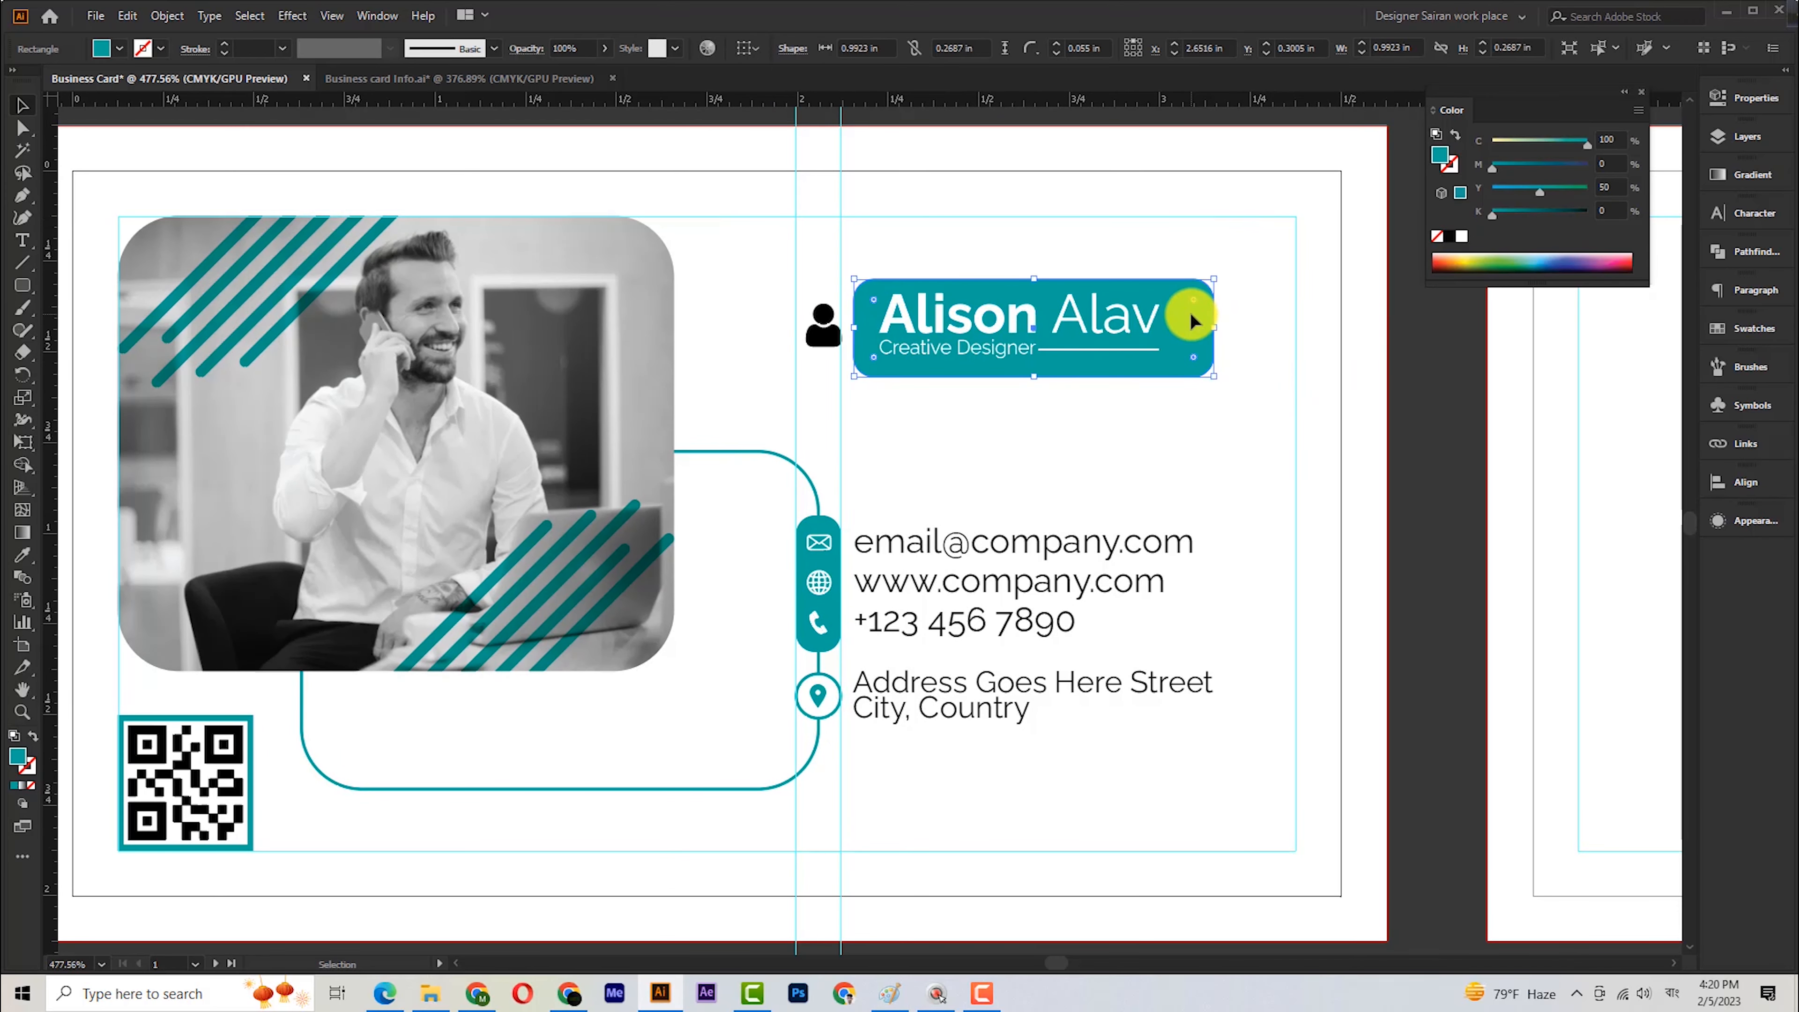
key(ctrl+2)
scroll(864, 387, up, 2)
drag(866, 390, 812, 397)
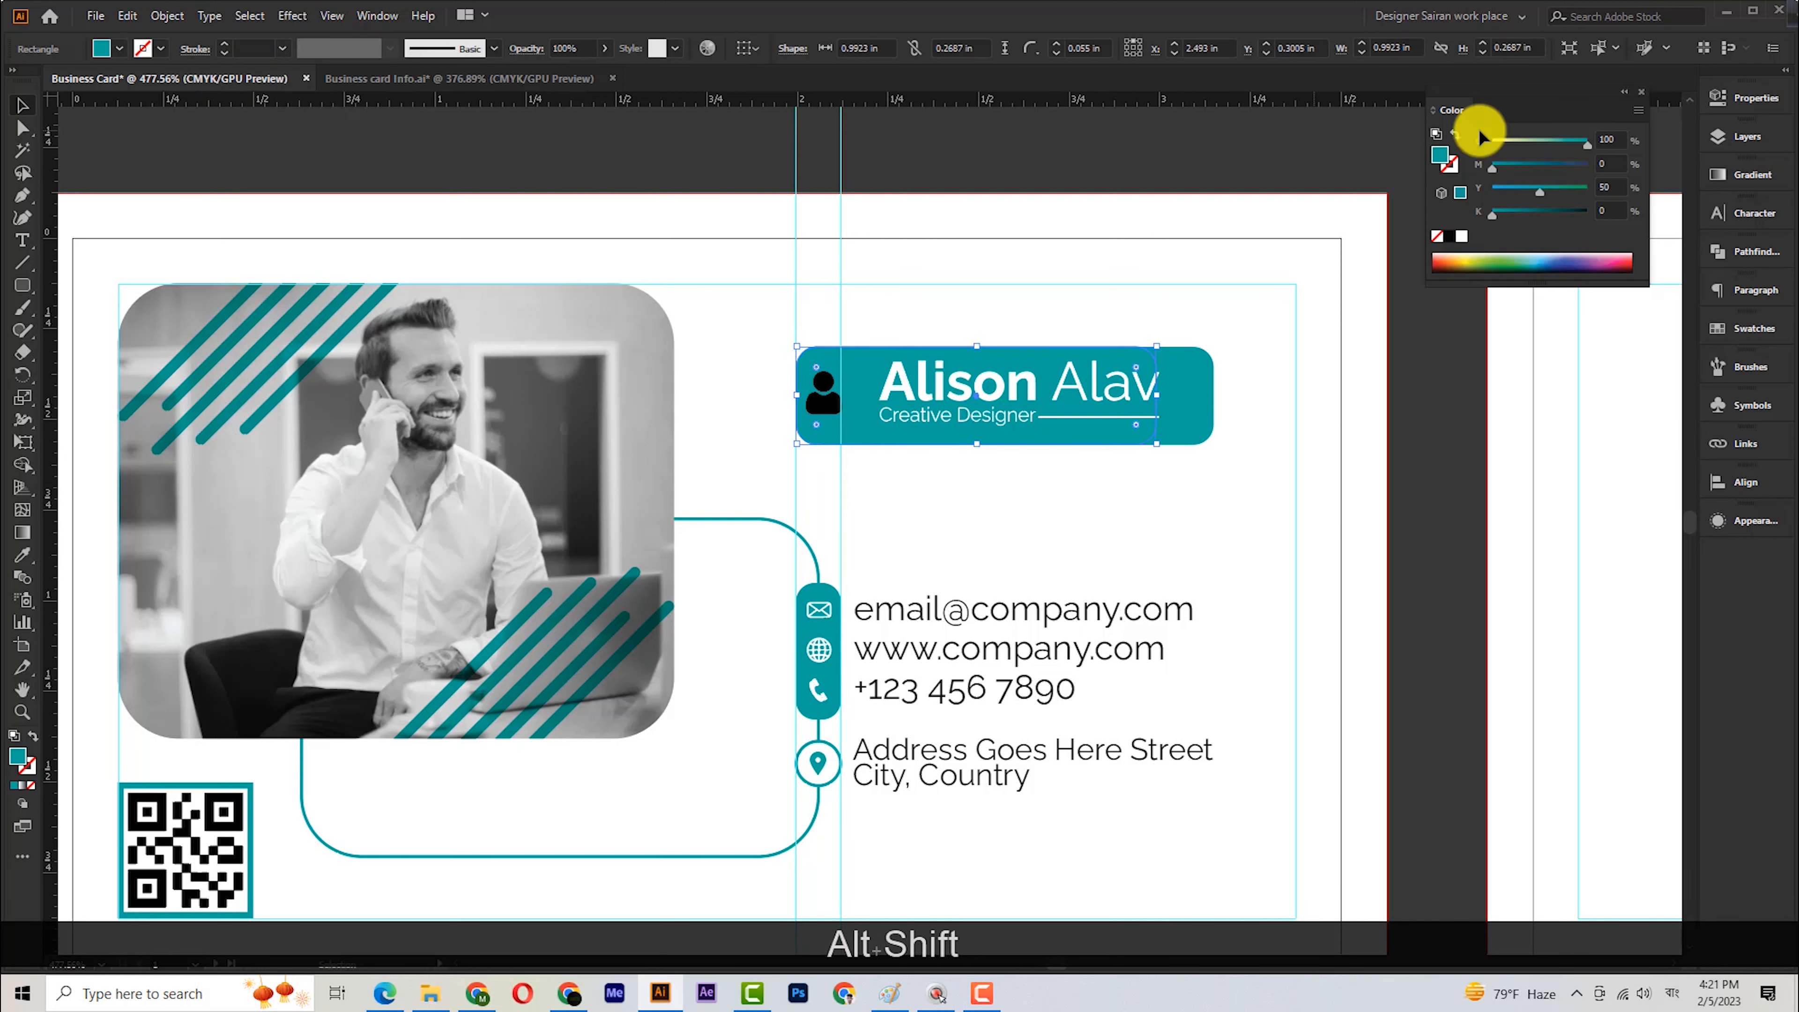
Turn the copied bar into an unfilled outline with a 0.5 pt teal stroke aligned to the inside.
click(1453, 134)
click(225, 54)
click(194, 50)
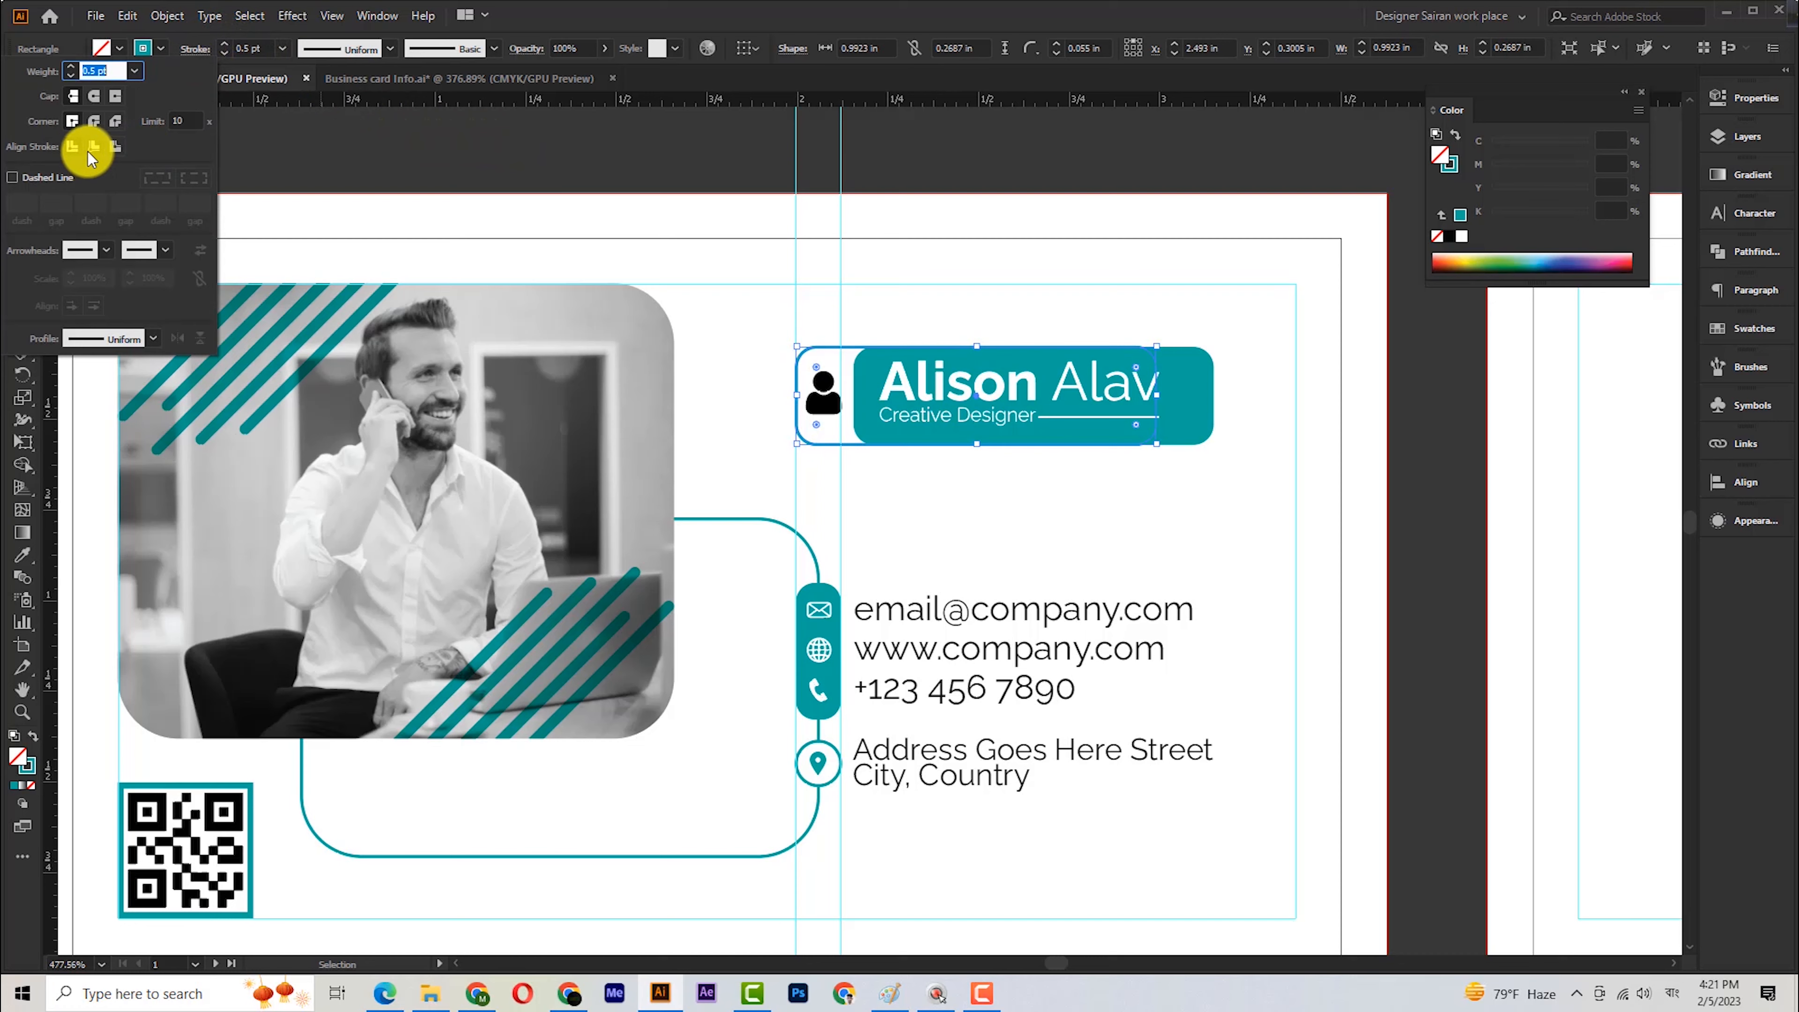
click(642, 177)
Center the person icon in the outlined compartment beside the name bar.
ctrl+click(855, 390)
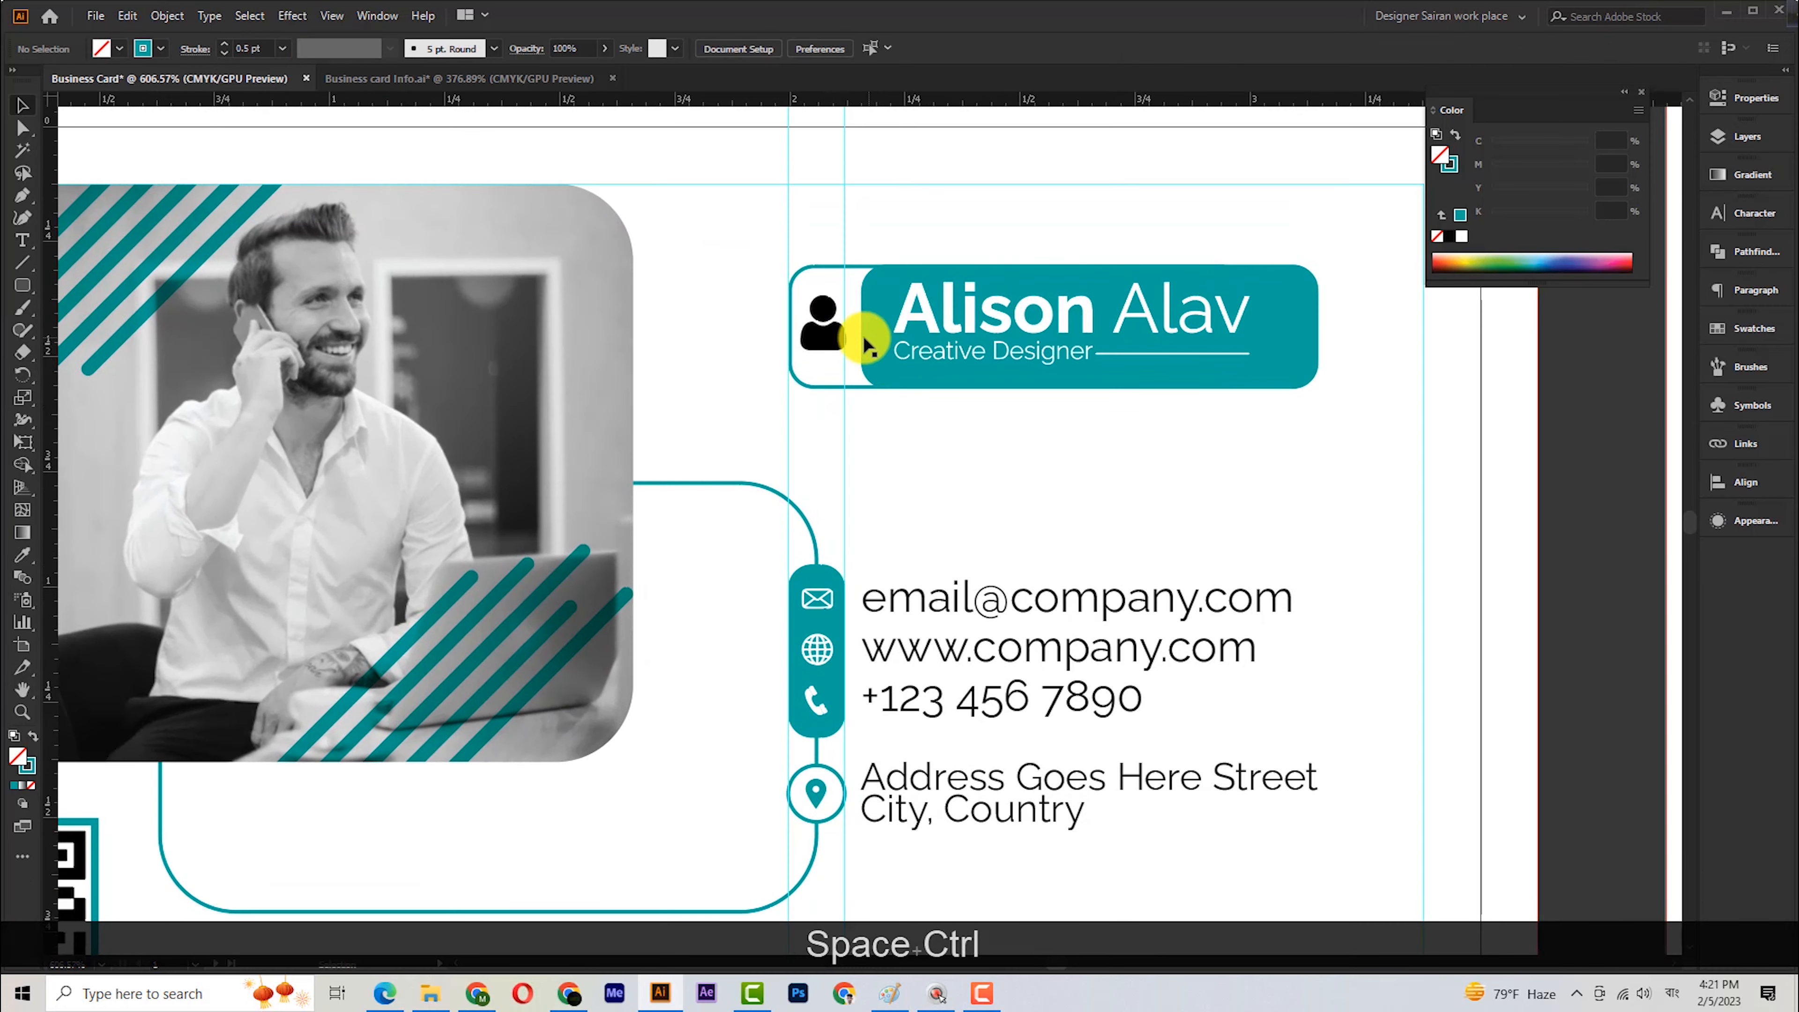
ctrl+click(832, 329)
drag(838, 353, 843, 354)
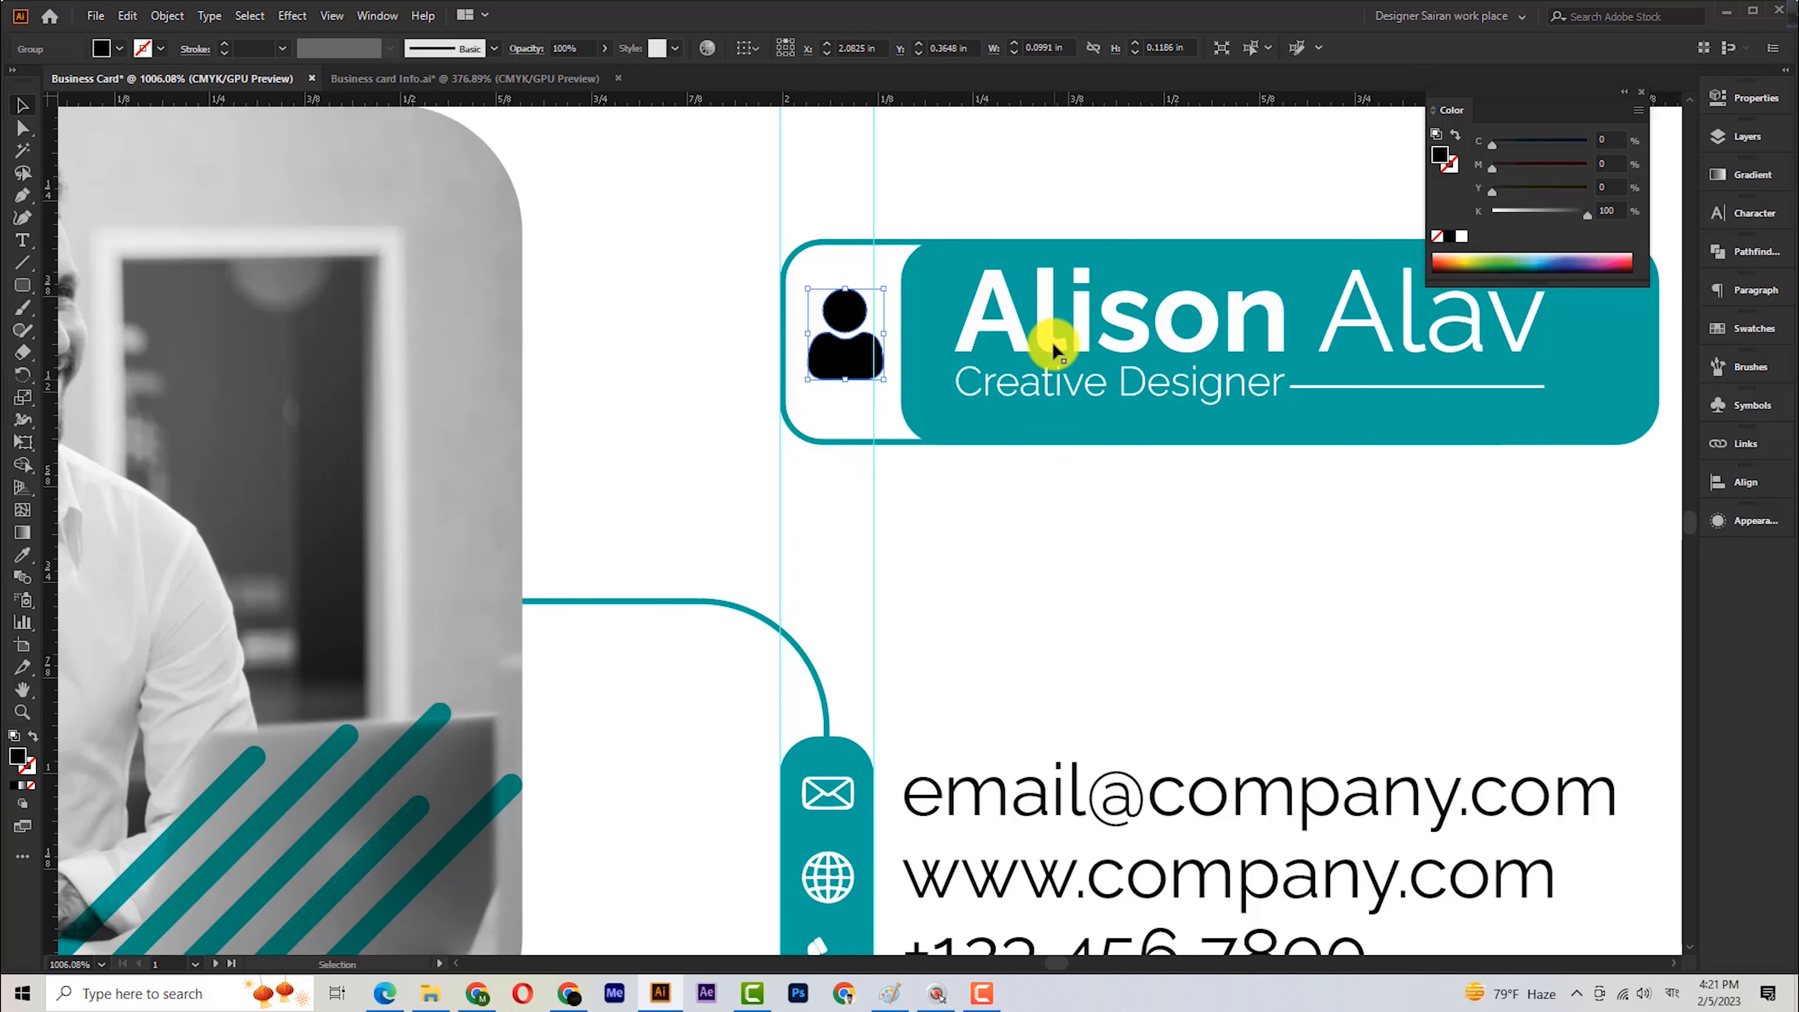
Fill the person icon with the teal sampled from the name bar.
key(i)
click(1053, 347)
click(22, 105)
key(ctrl+space)
drag(634, 263, 430, 263)
drag(788, 808, 743, 727)
click(921, 642)
Move the brand logo with its name and slogan from the second artboard to below the address on the card.
scroll(921, 641, down, 1)
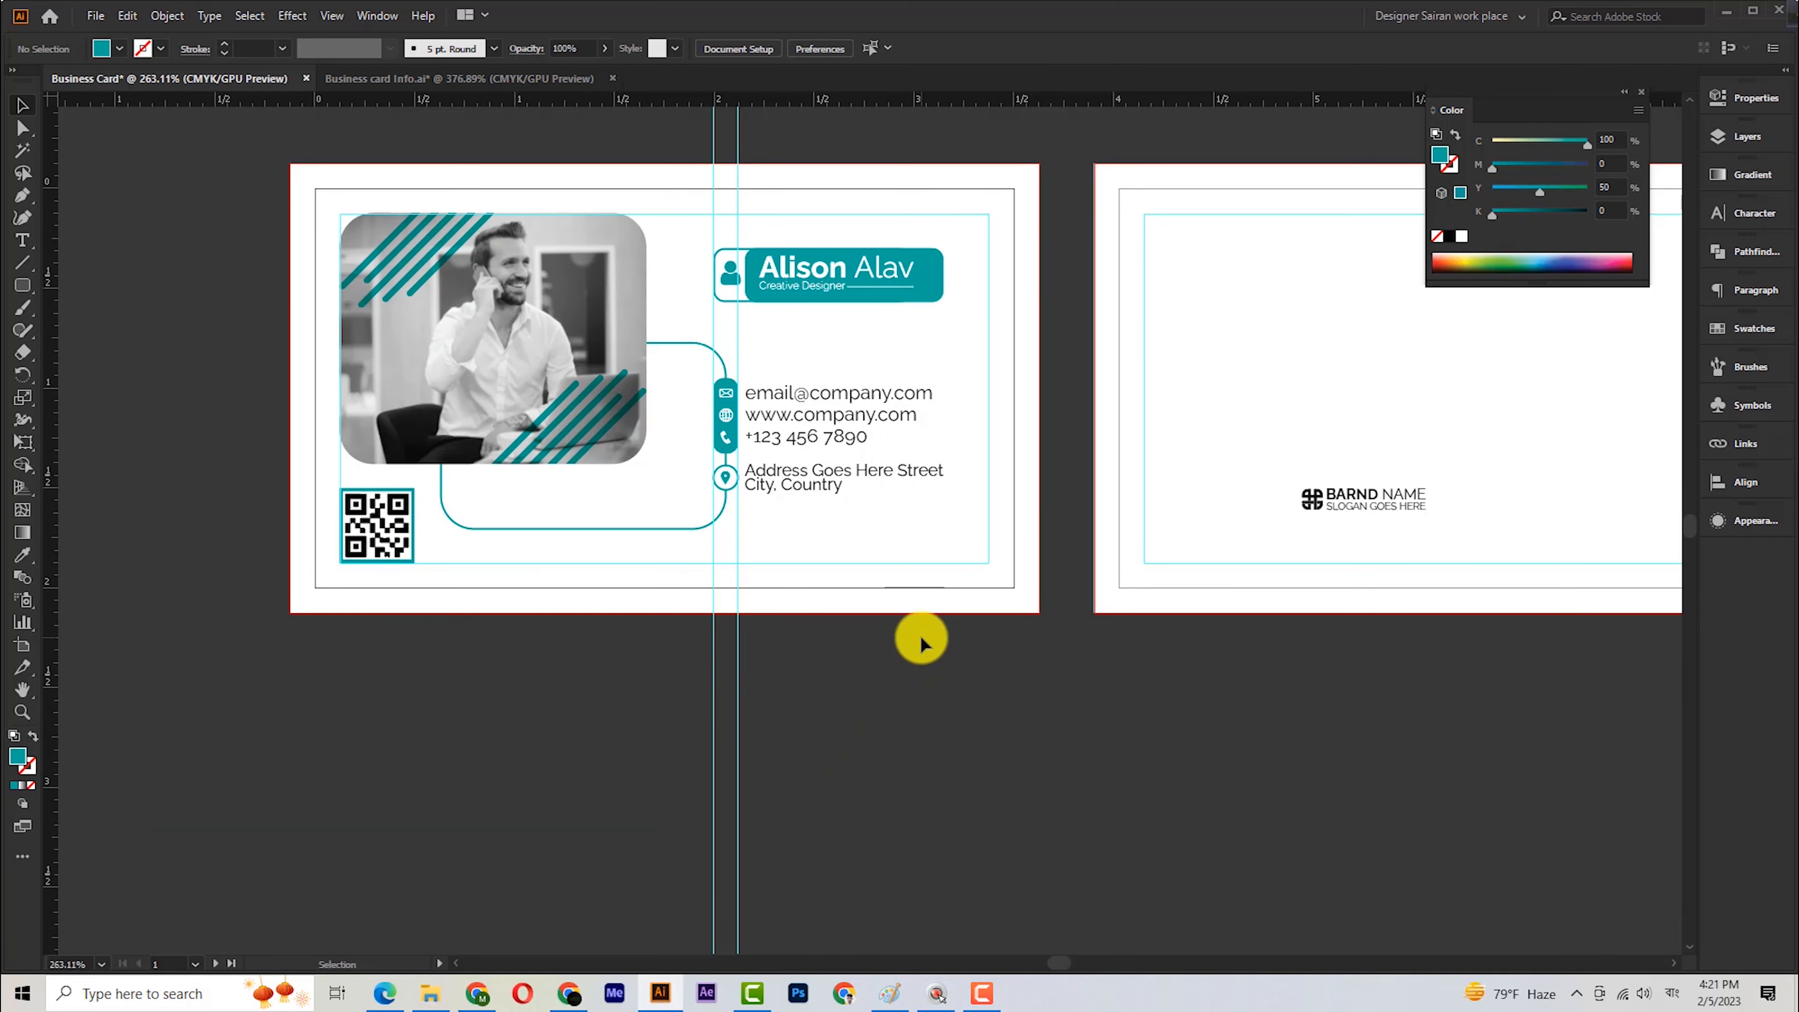
drag(1263, 505, 798, 611)
drag(612, 605, 850, 571)
key(ctrl+space)
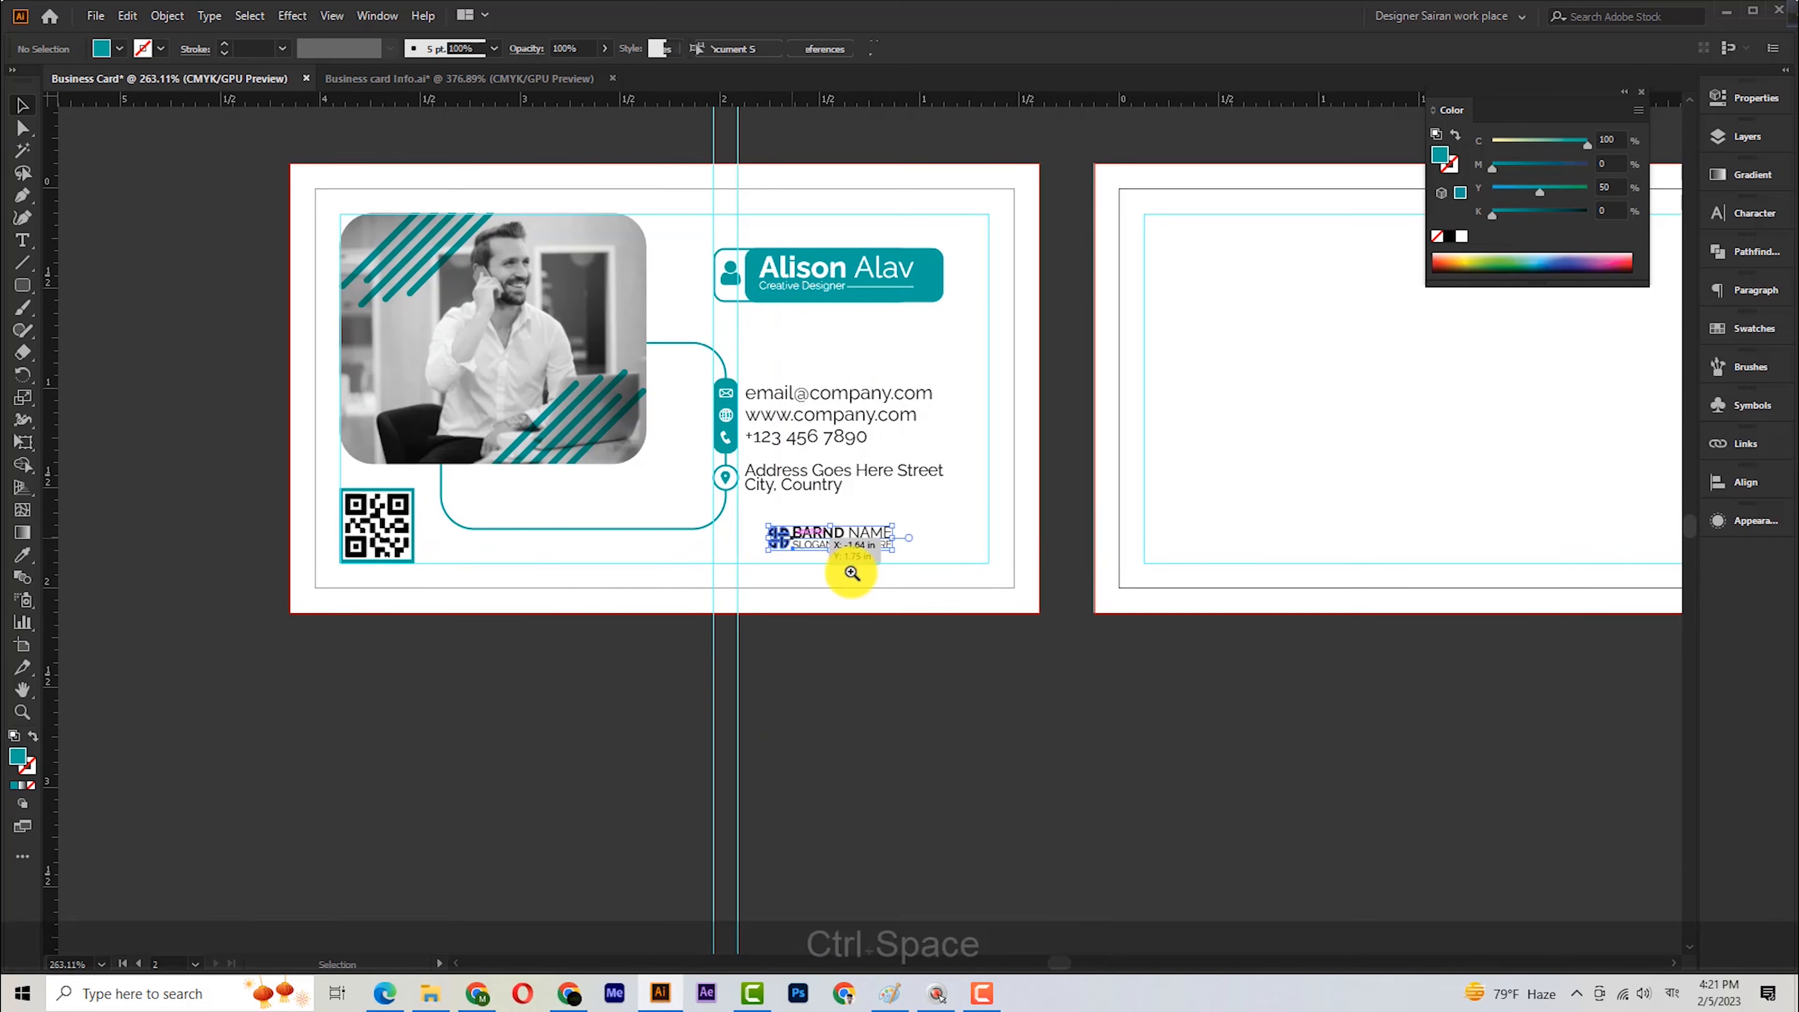
click(775, 540)
click(816, 728)
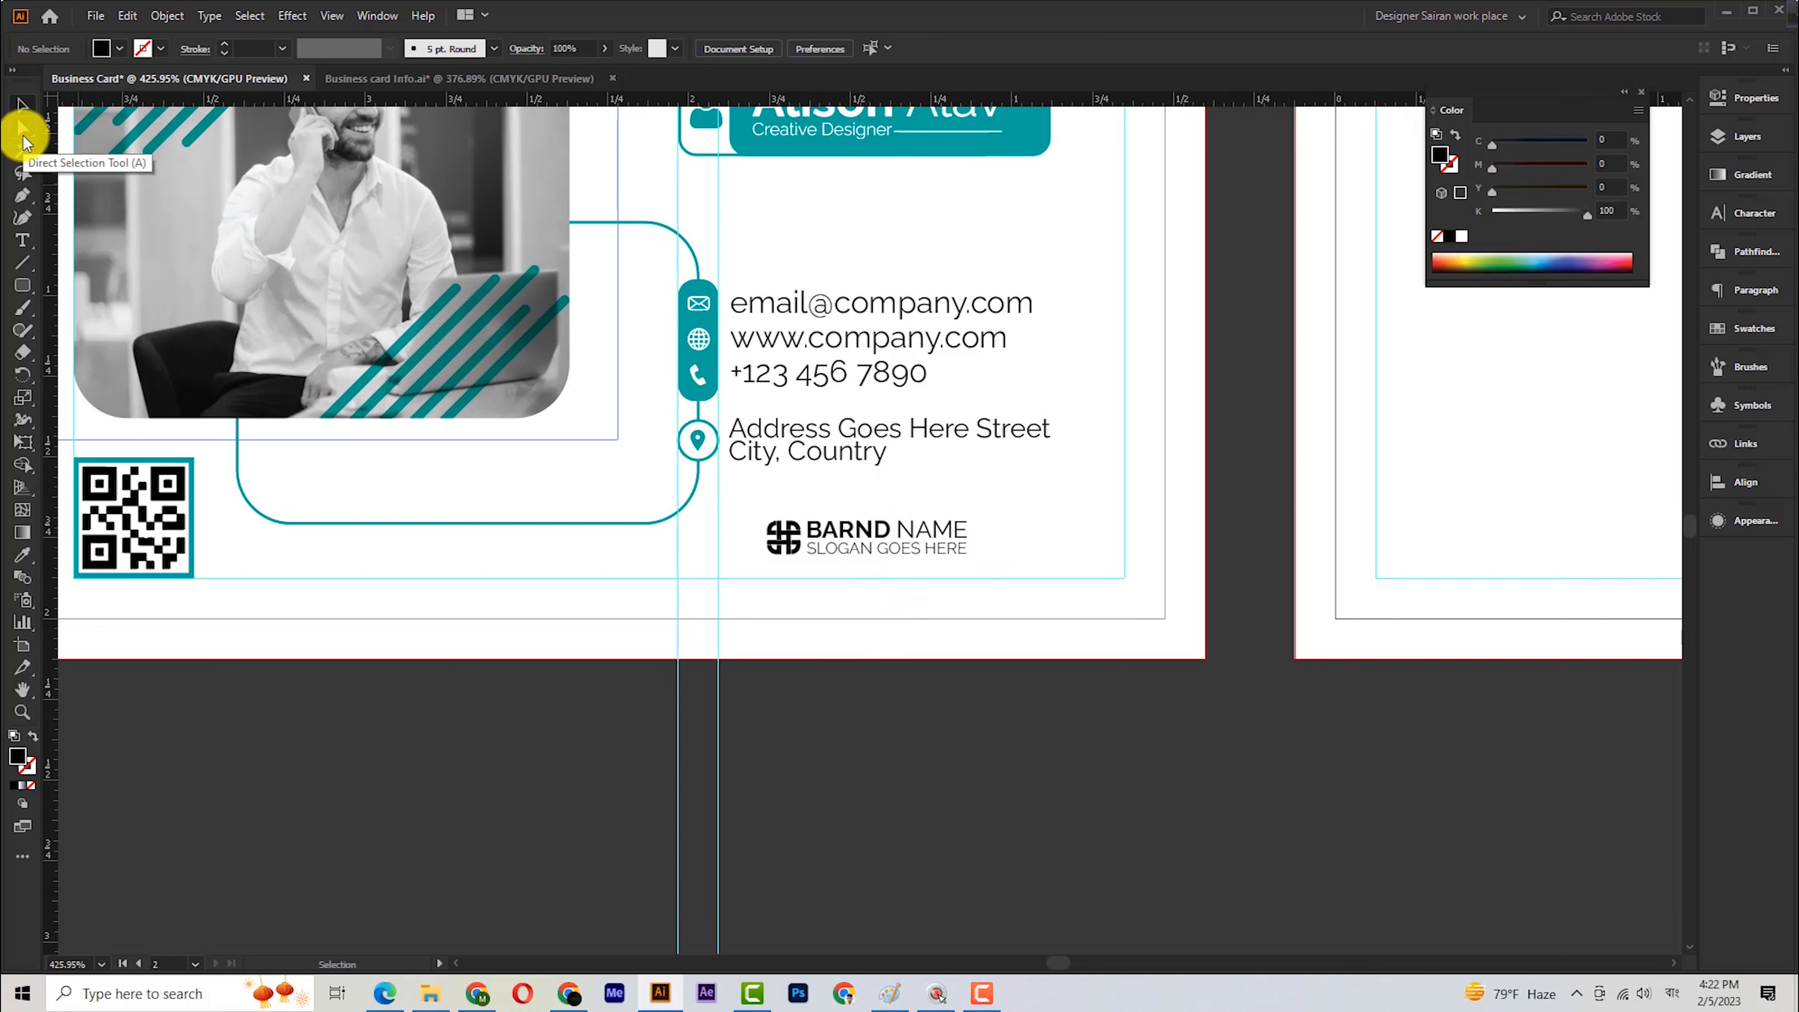
Ungroup the brand logo and color its symbol and the word NAME with the teal sampled from the name bar.
right_click(876, 522)
click(931, 683)
click(792, 526)
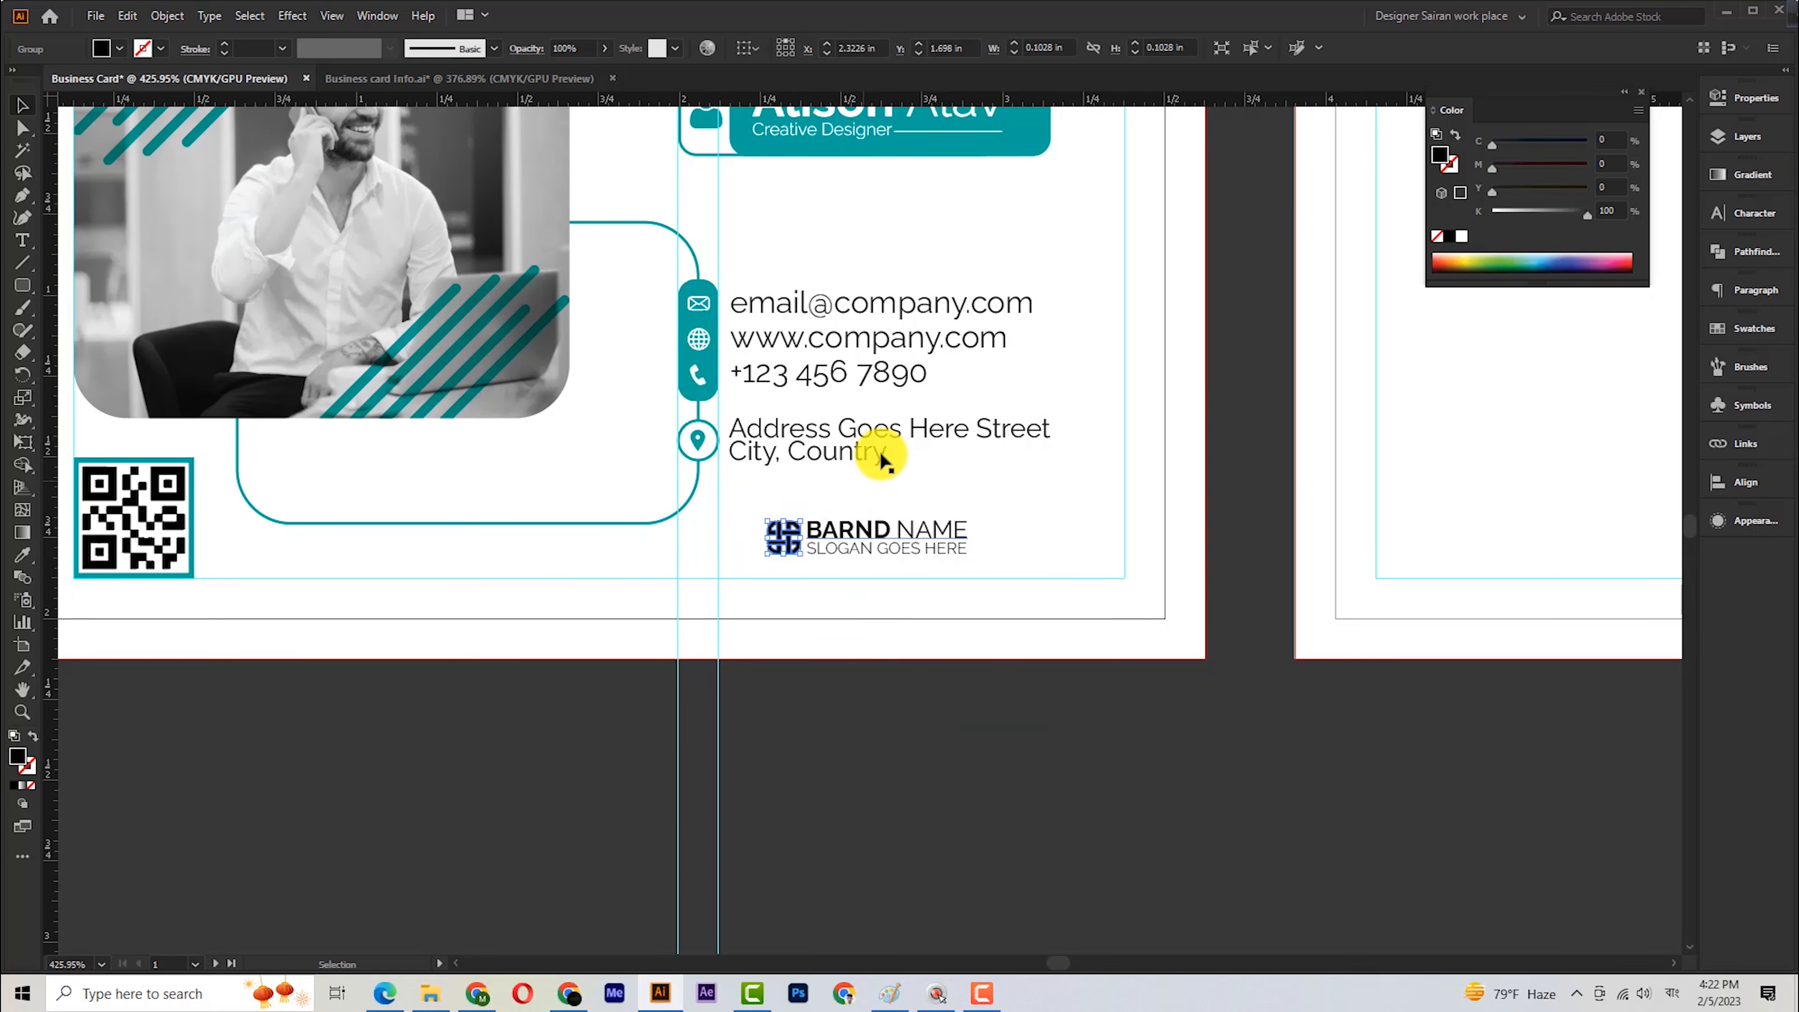
key(i)
click(957, 146)
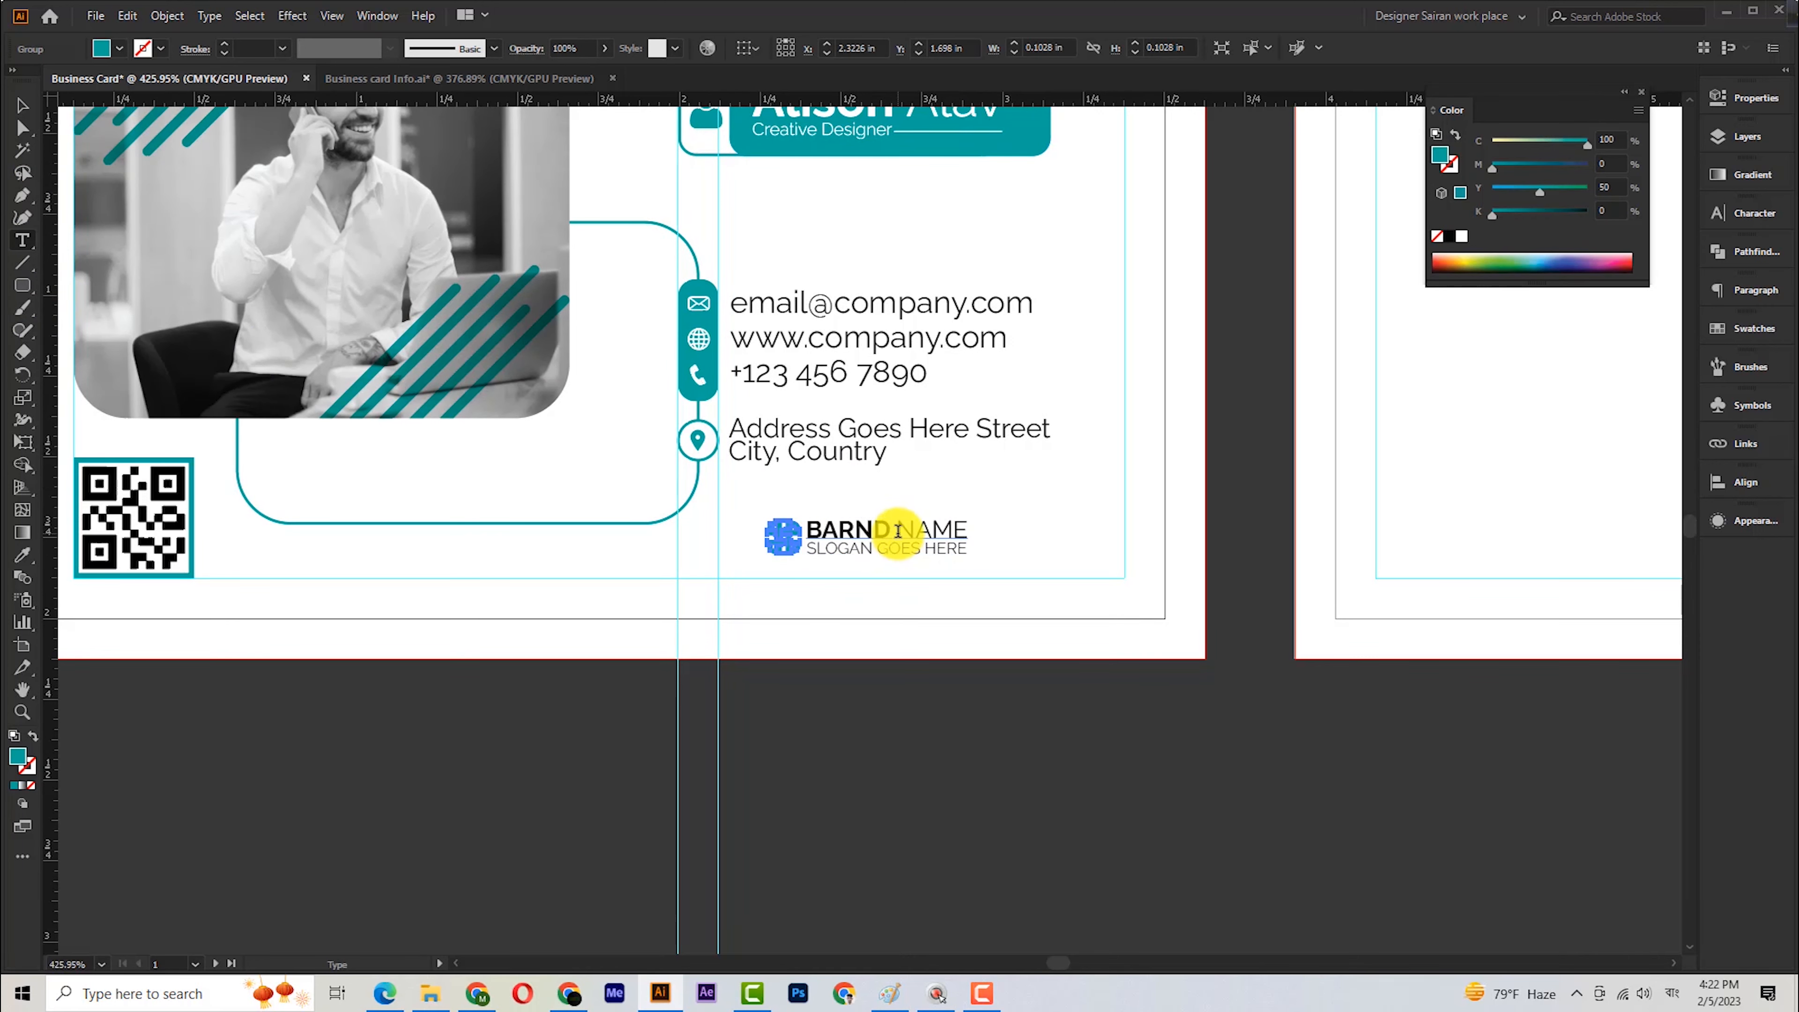
drag(966, 532, 969, 533)
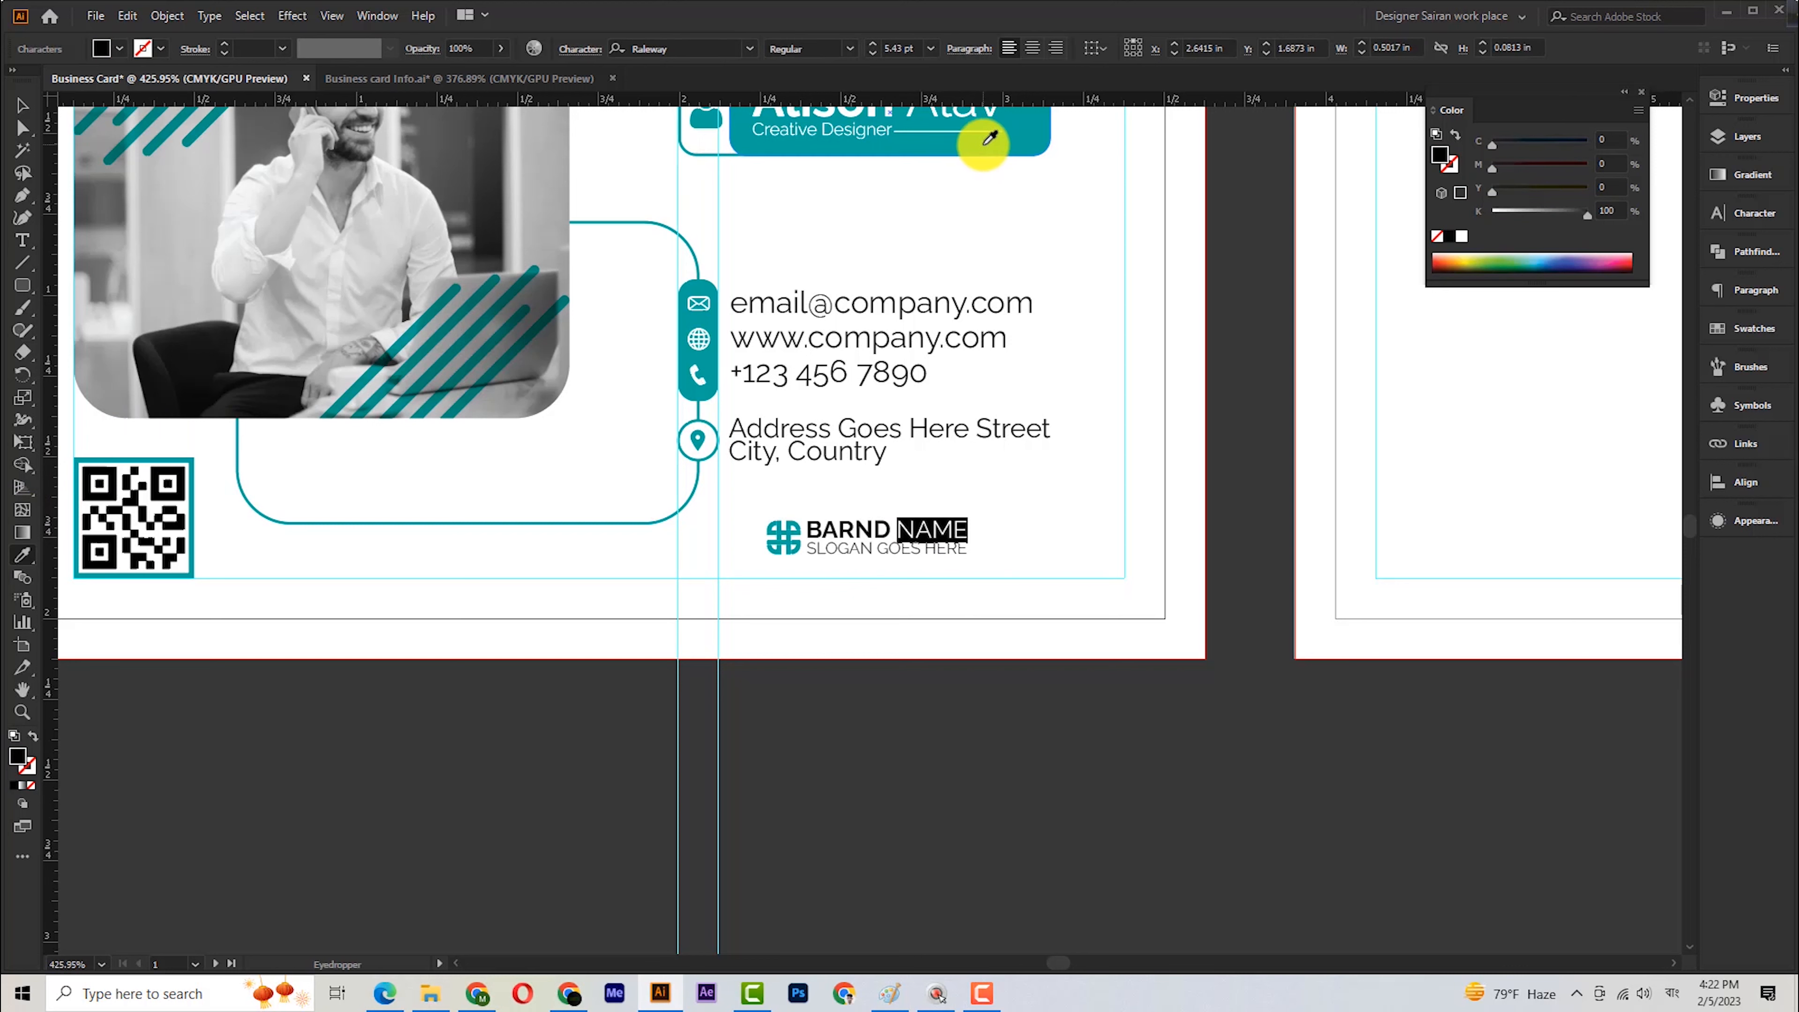
key(v)
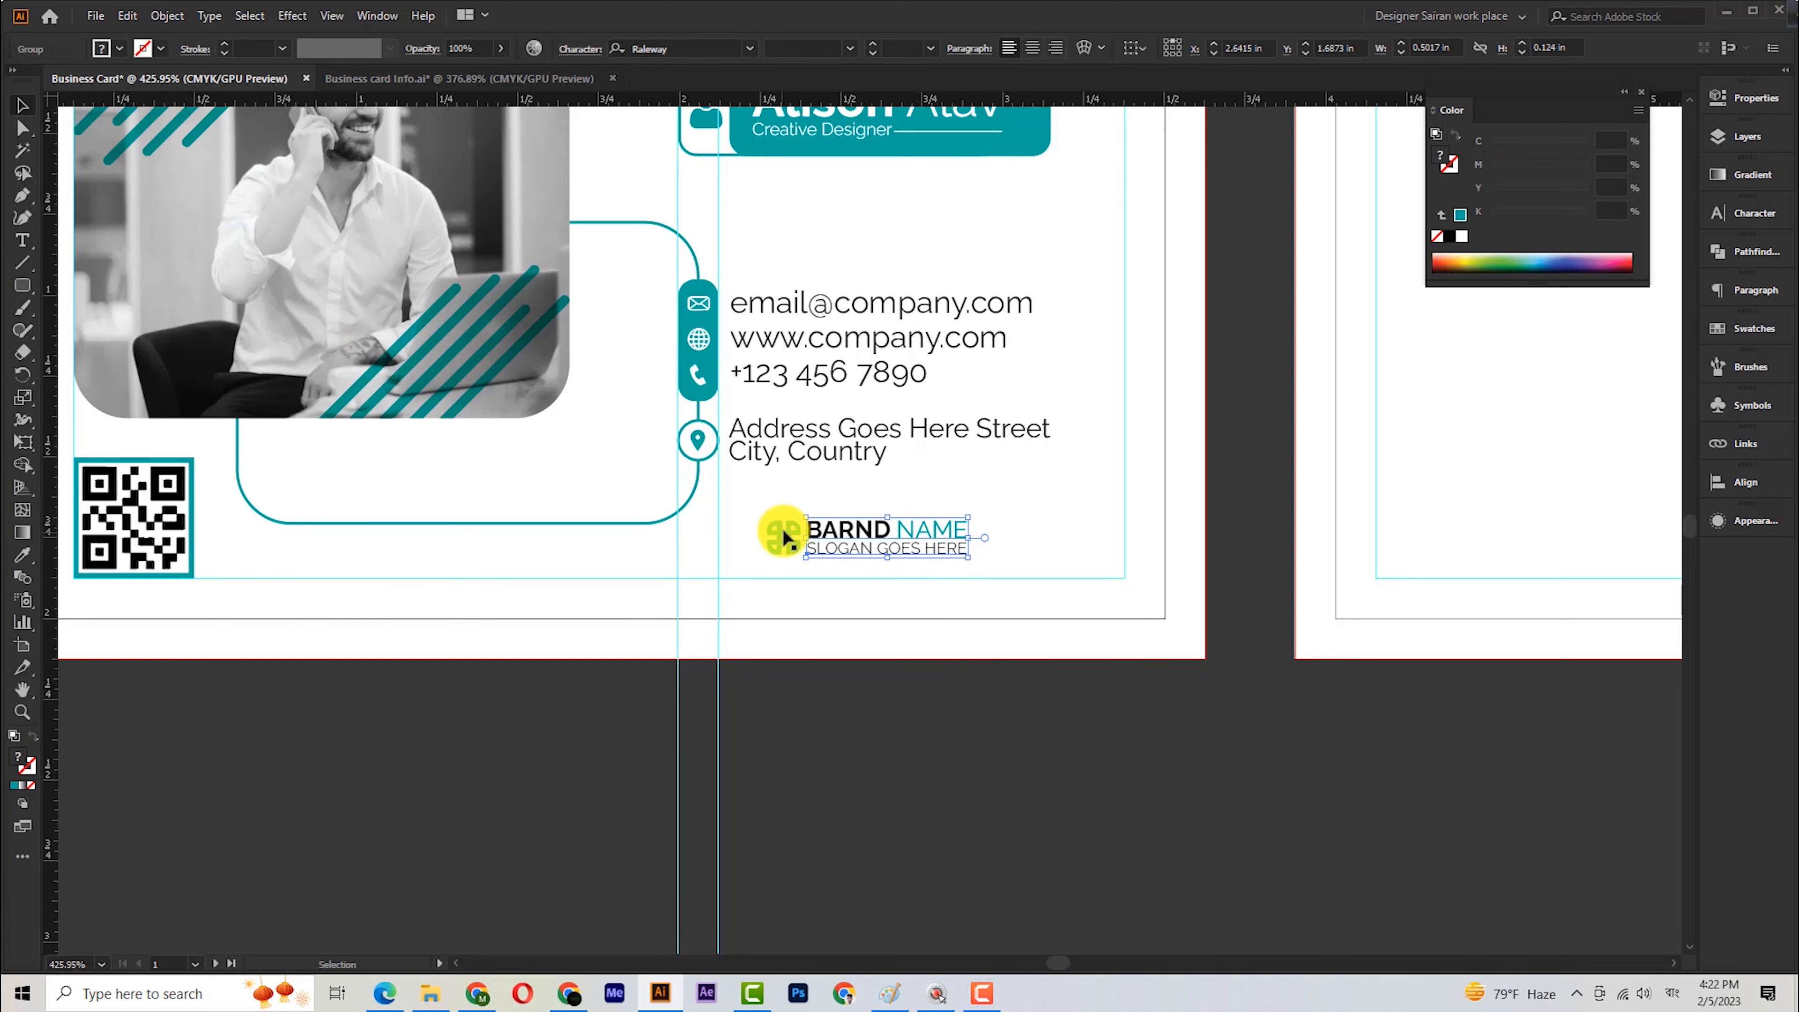
Group the logo symbol with its text and move the logo into the outlined frame below the photo.
shift+click(781, 527)
key(shift+ctrl+g)
drag(871, 539, 464, 468)
click(523, 684)
key(ctrl+space)
drag(594, 581, 510, 567)
drag(359, 475, 418, 474)
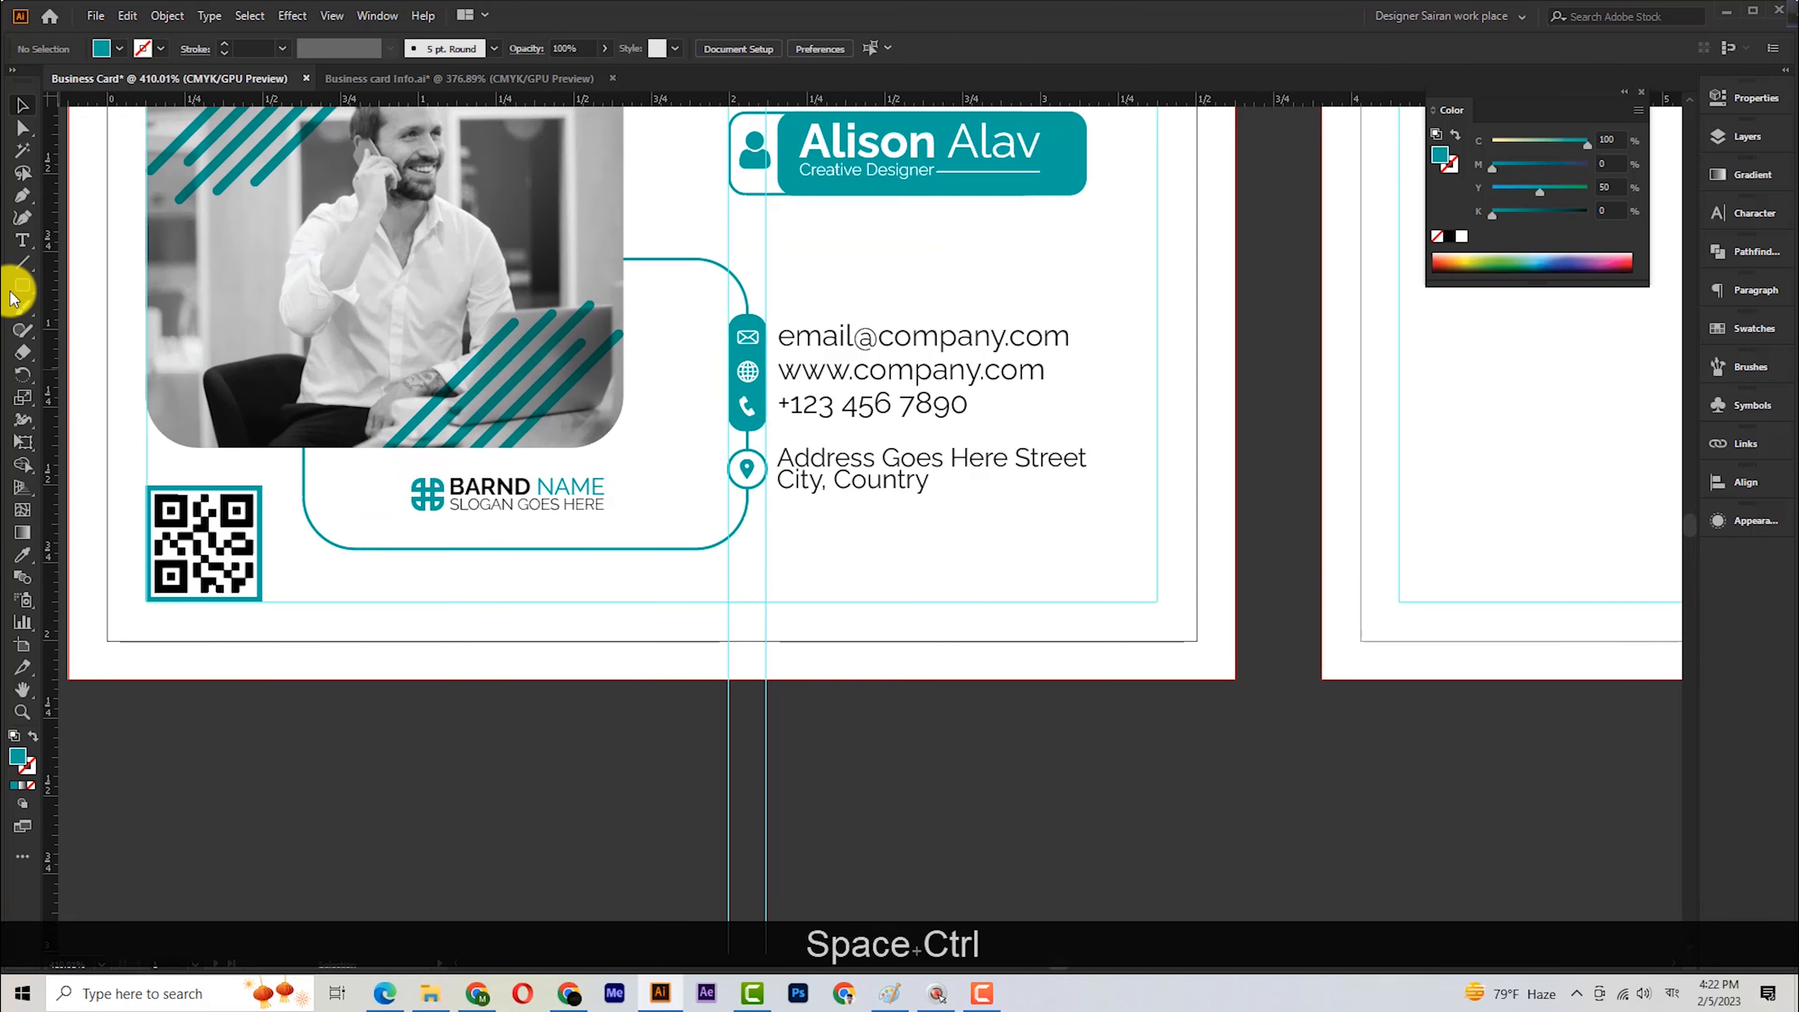
Draw a horizontal helper bar about 1.36 by 0.06 in across the inside of the outlined frame, over the logo.
key(ctrl+z)
click(319, 476)
click(948, 521)
drag(305, 479, 728, 500)
key(v)
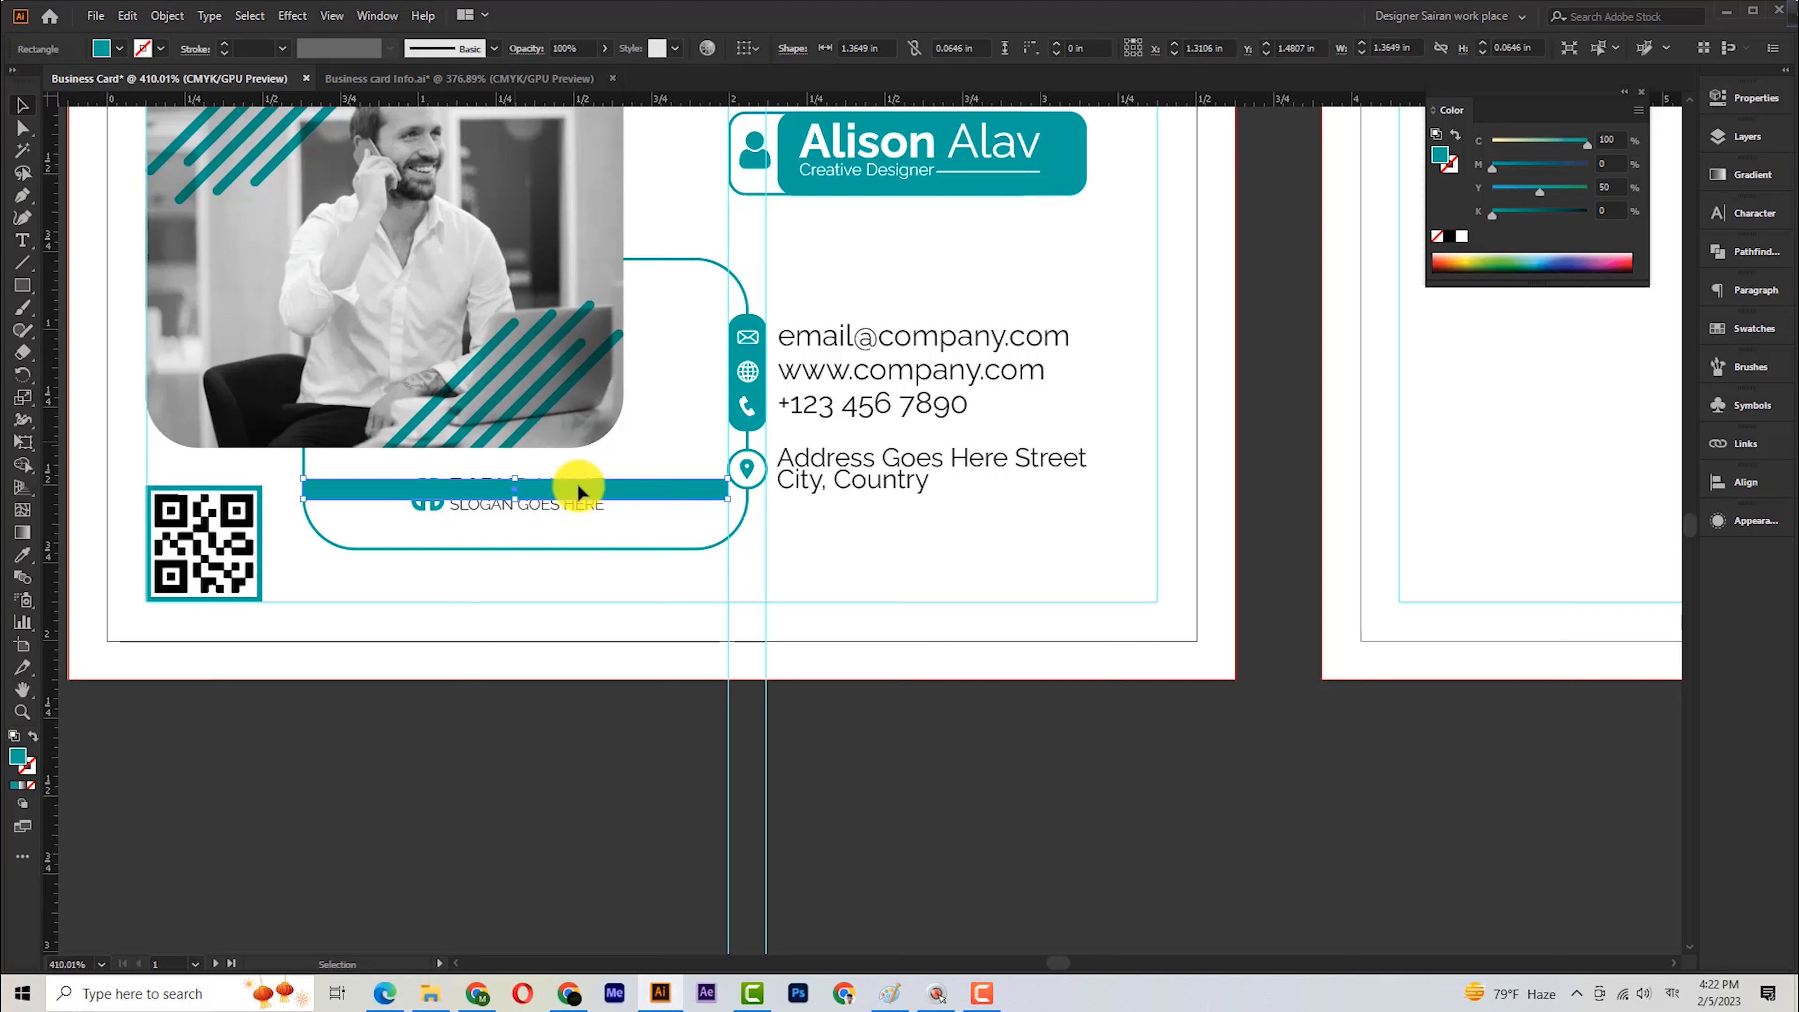
Center the brand logo horizontally on the helper bar and delete the bar.
shift+click(577, 484)
click(638, 49)
ctrl+click(763, 551)
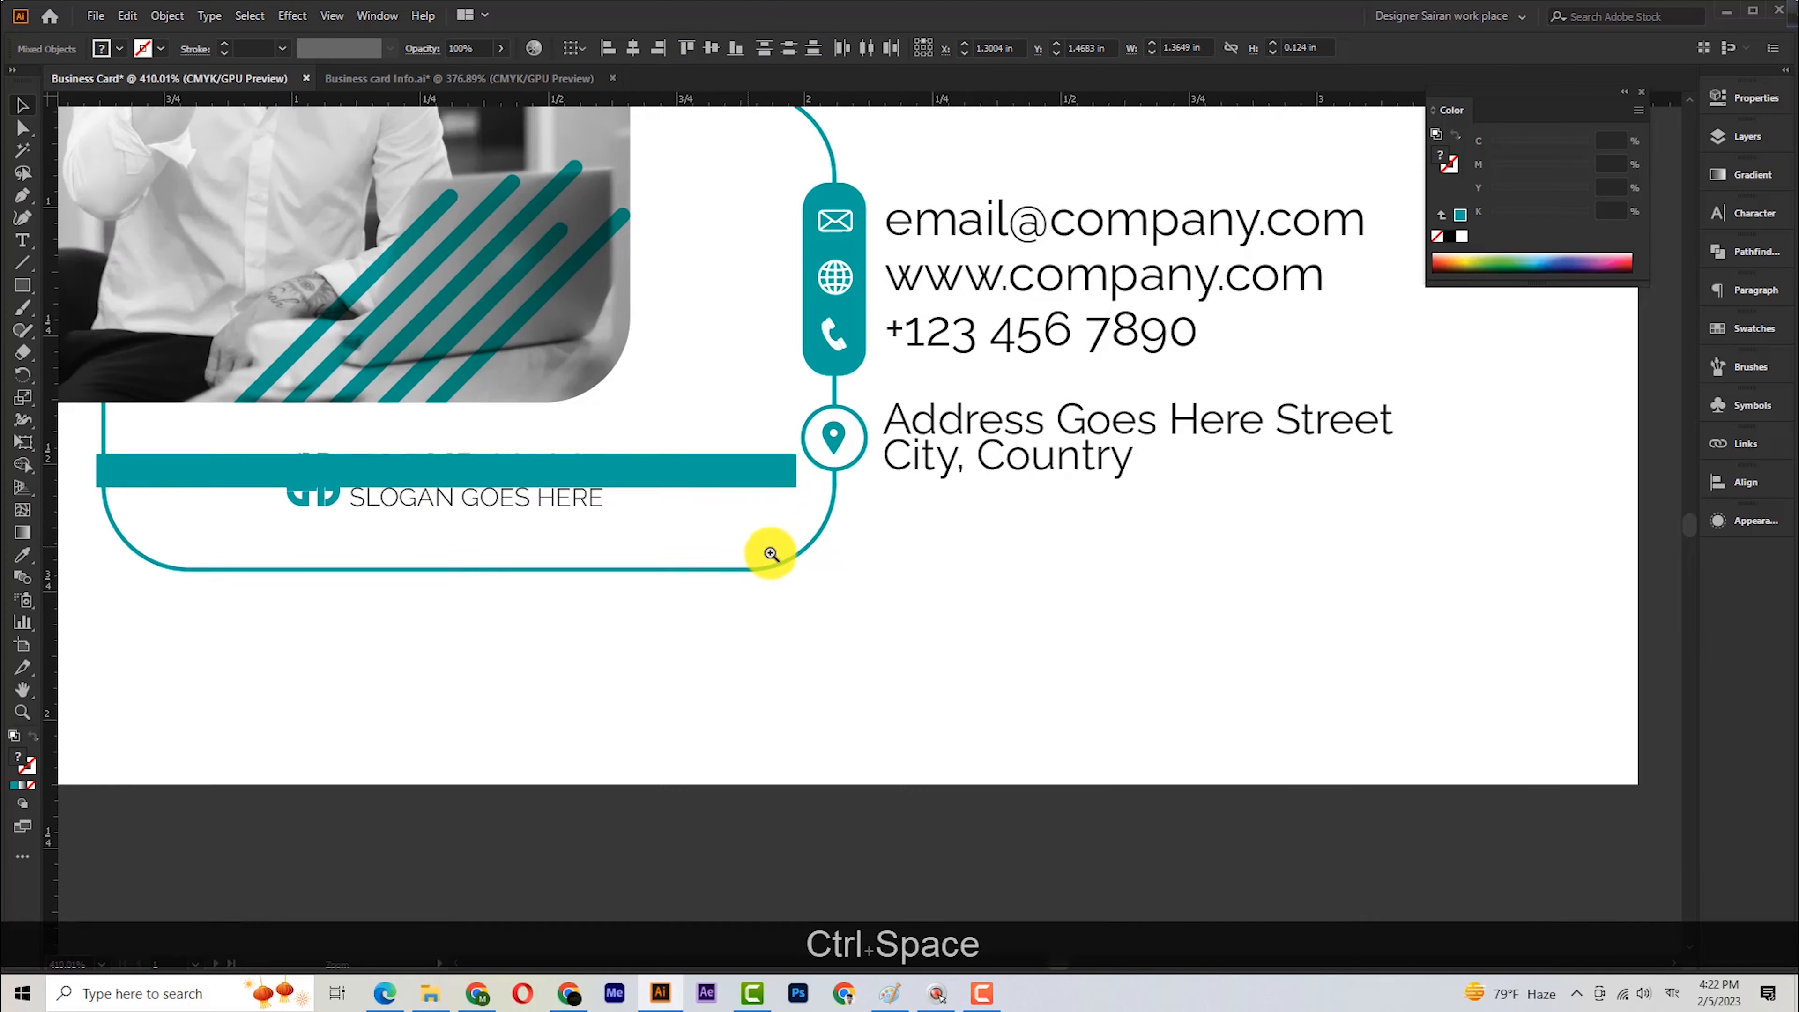
drag(803, 462, 799, 454)
drag(894, 475, 758, 464)
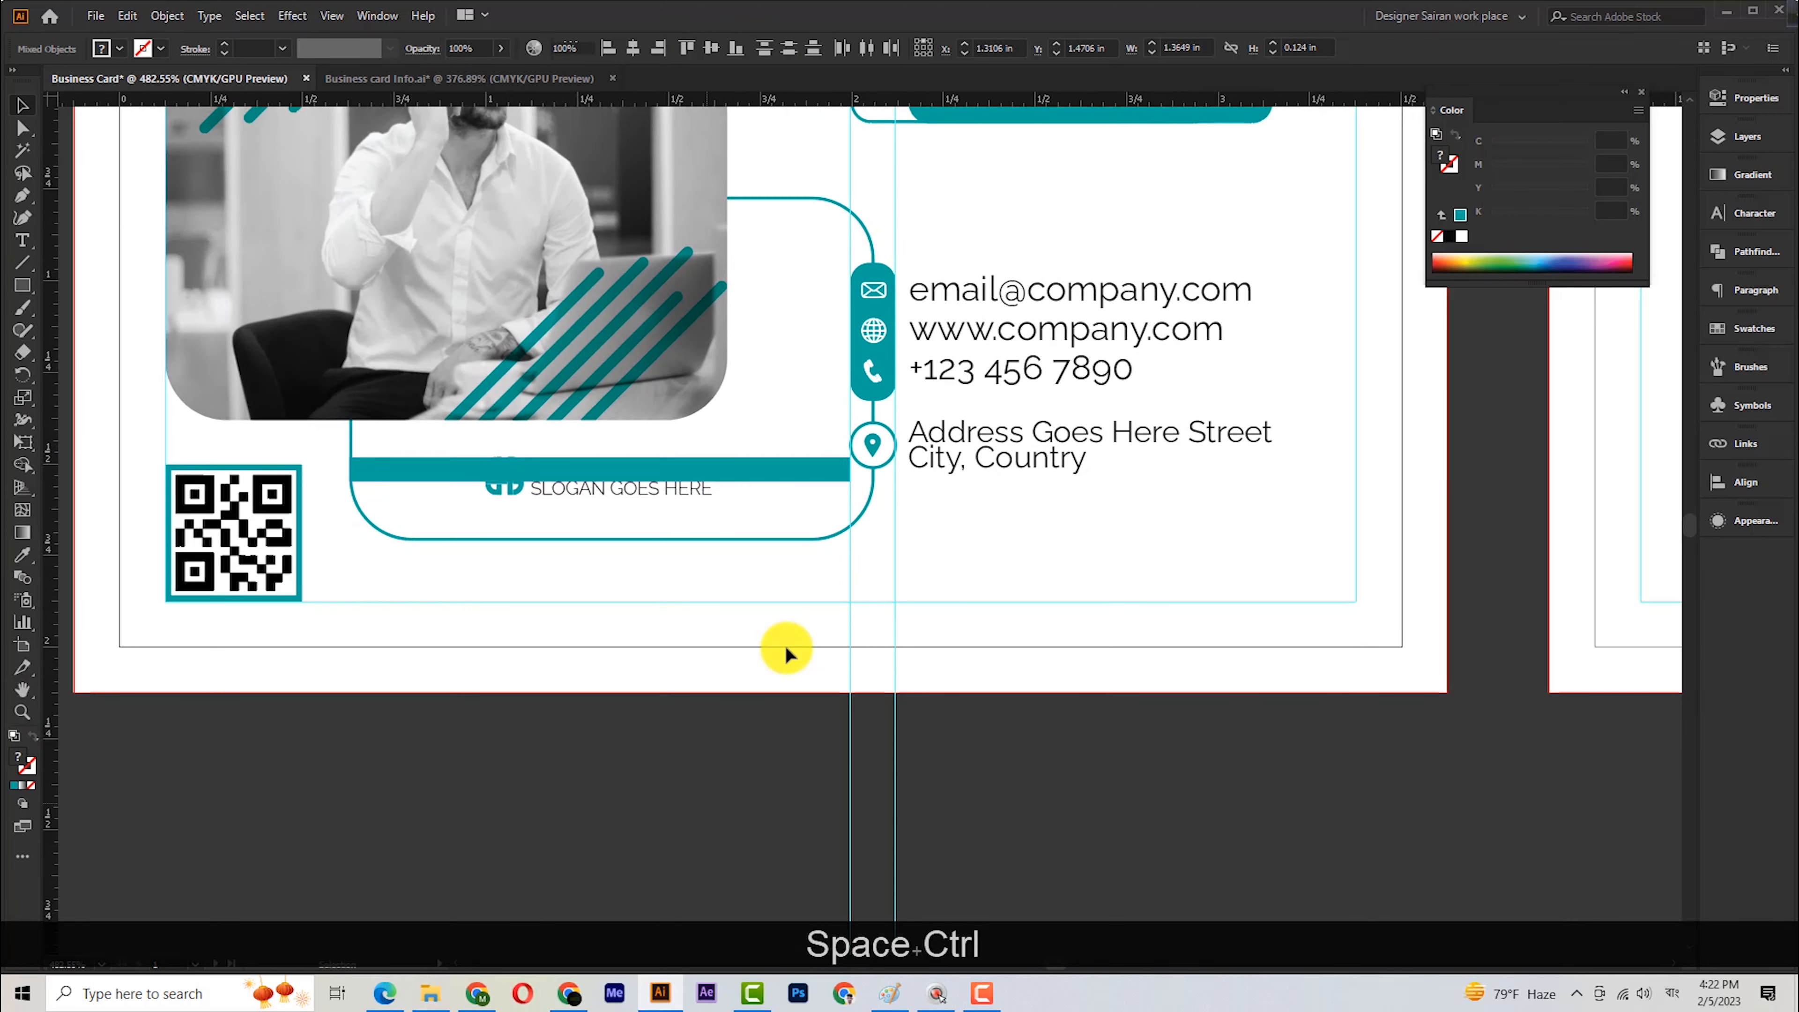
click(786, 648)
click(812, 472)
key(Delete)
Draw a vertical helper bar about 0.03 by 0.32 in from the photo's lower edge to the frame's lower line.
click(14, 290)
mouse_move(608, 420)
mouse_down()
mouse_move(630, 491)
mouse_move(621, 537)
mouse_up()
key(v)
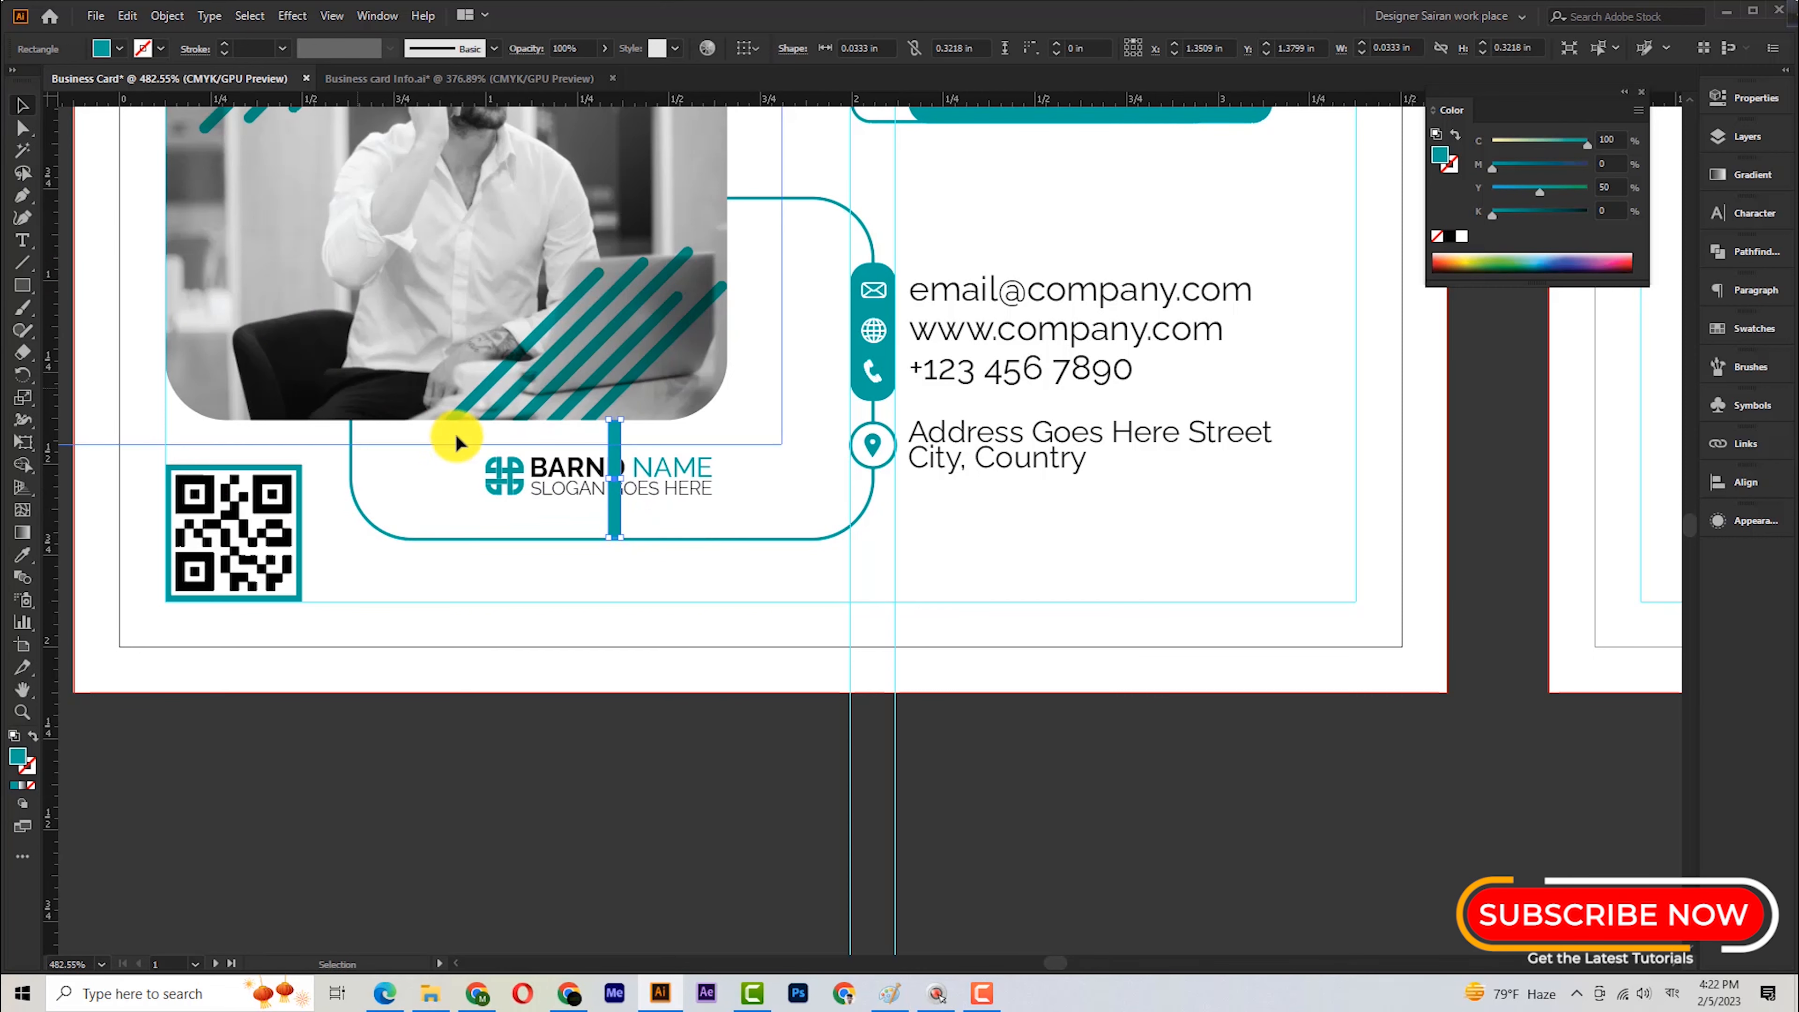
Center the brand logo vertically on the upright helper bar and delete the bar.
shift+click(522, 473)
drag(593, 555, 899, 528)
drag(674, 421, 655, 401)
key(ctrl+z)
drag(652, 390, 654, 383)
drag(674, 374, 397, 268)
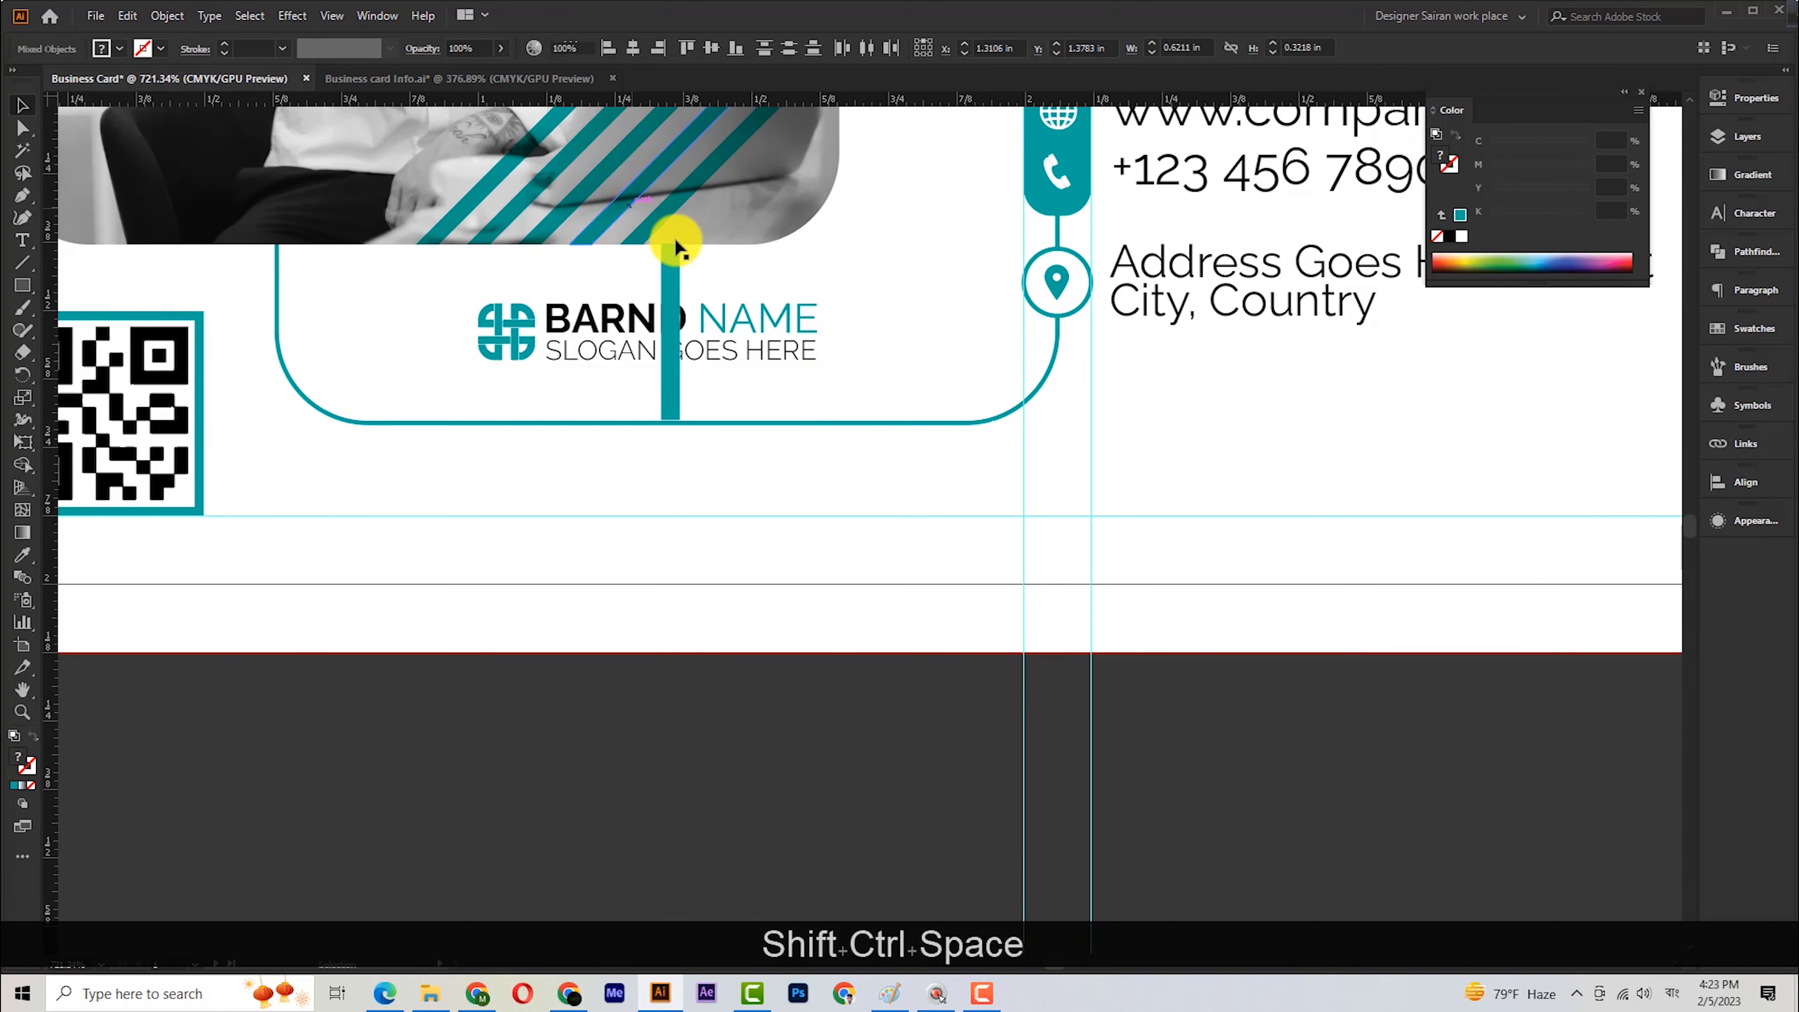
click(666, 256)
key(Delete)
drag(763, 715, 616, 457)
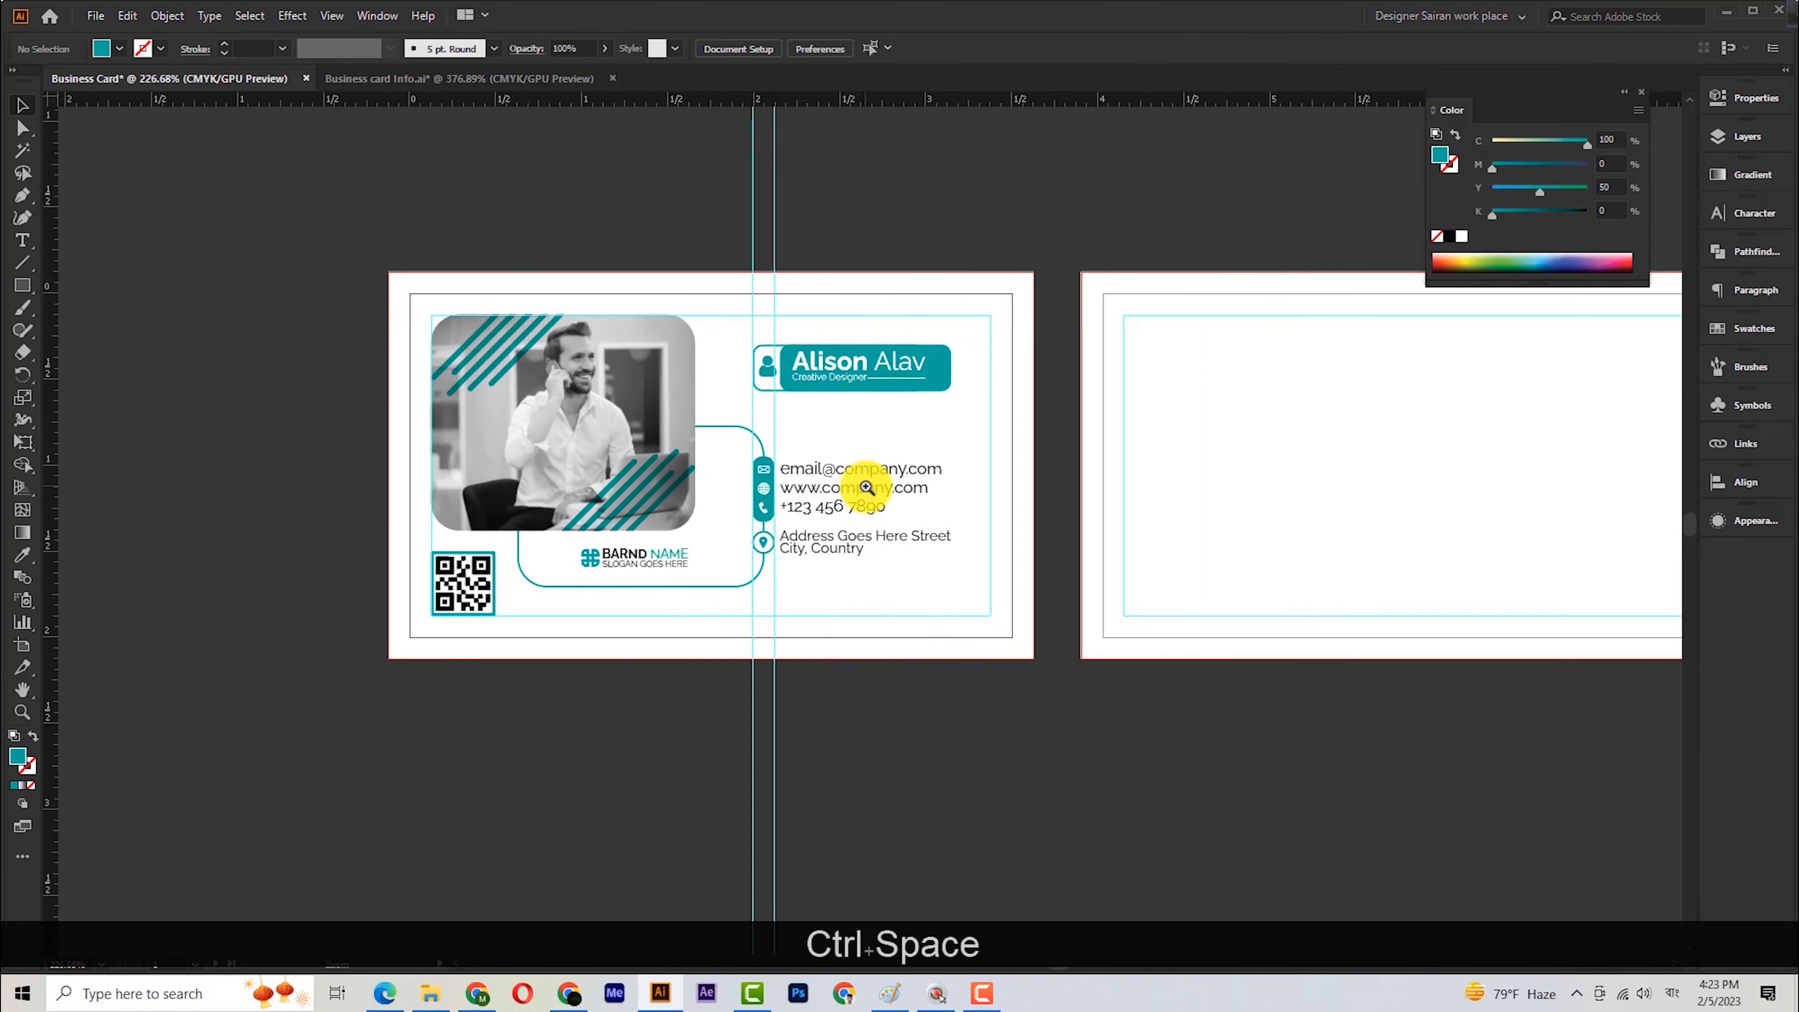
drag(863, 486, 772, 486)
Copy the brand logo onto the second artboard and enlarge the copy to about 1.19 in wide.
right_click(435, 346)
click(525, 504)
click(585, 579)
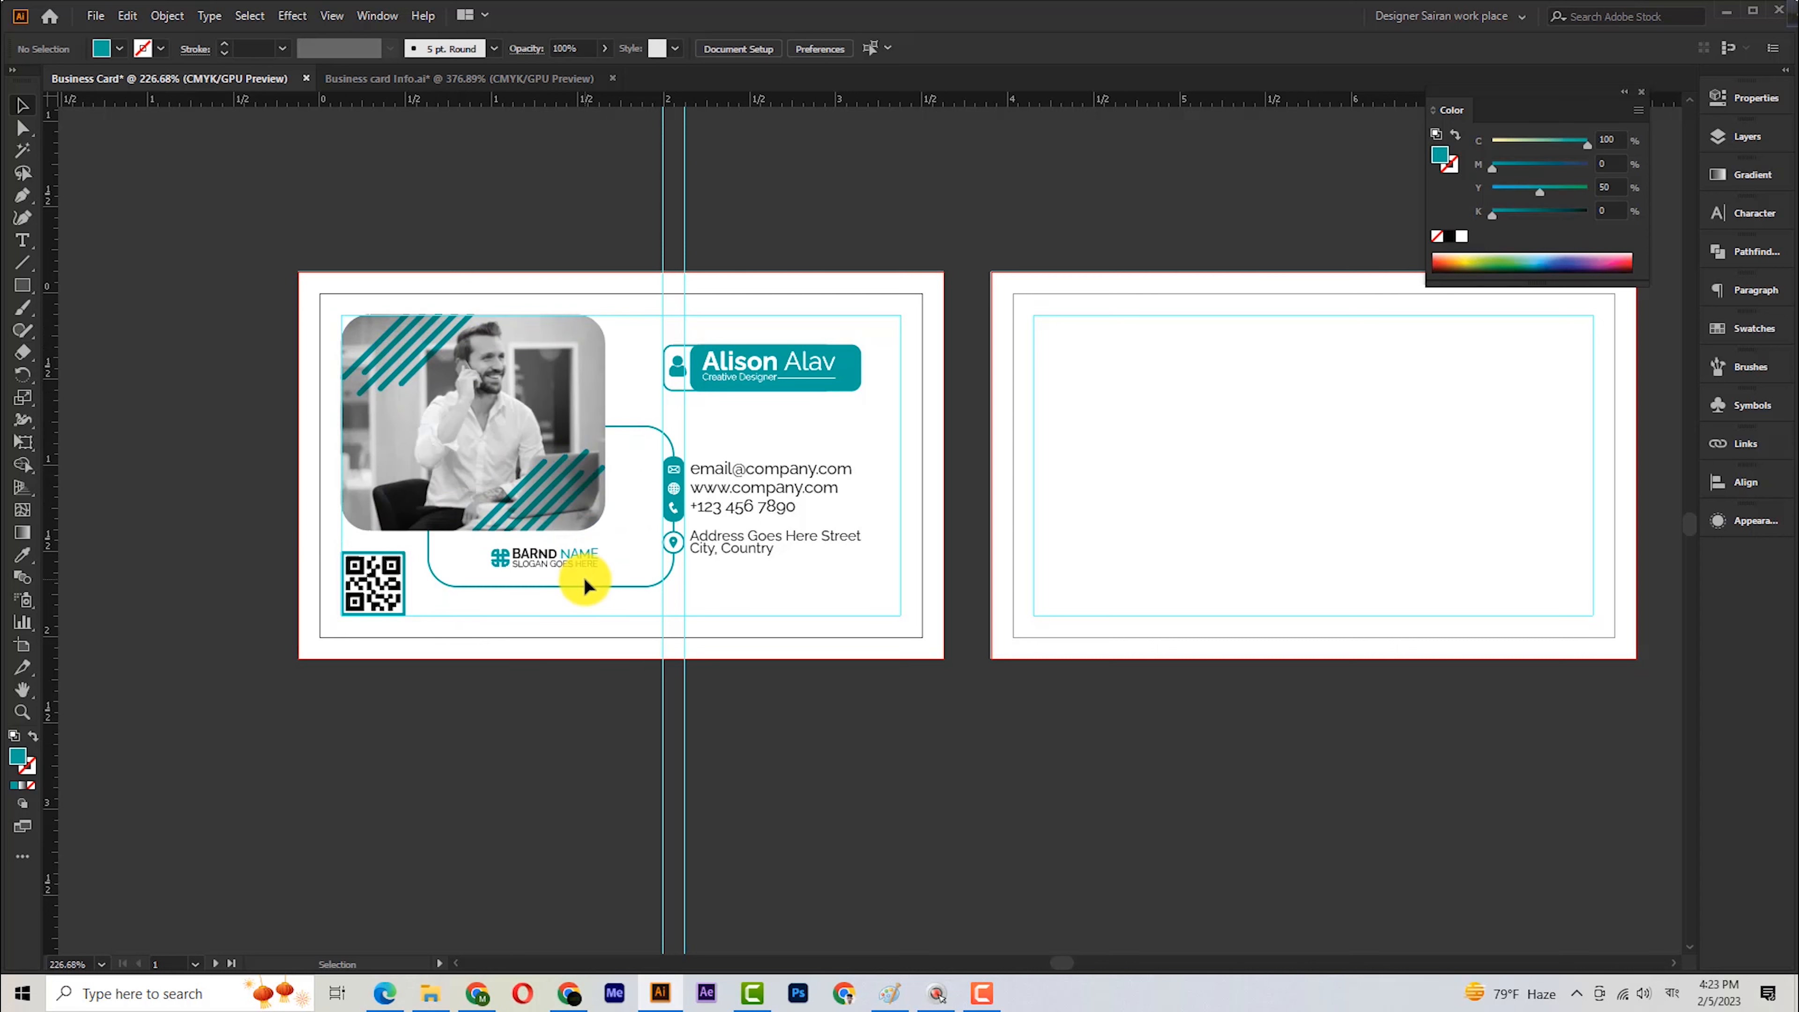
drag(586, 553, 1376, 461)
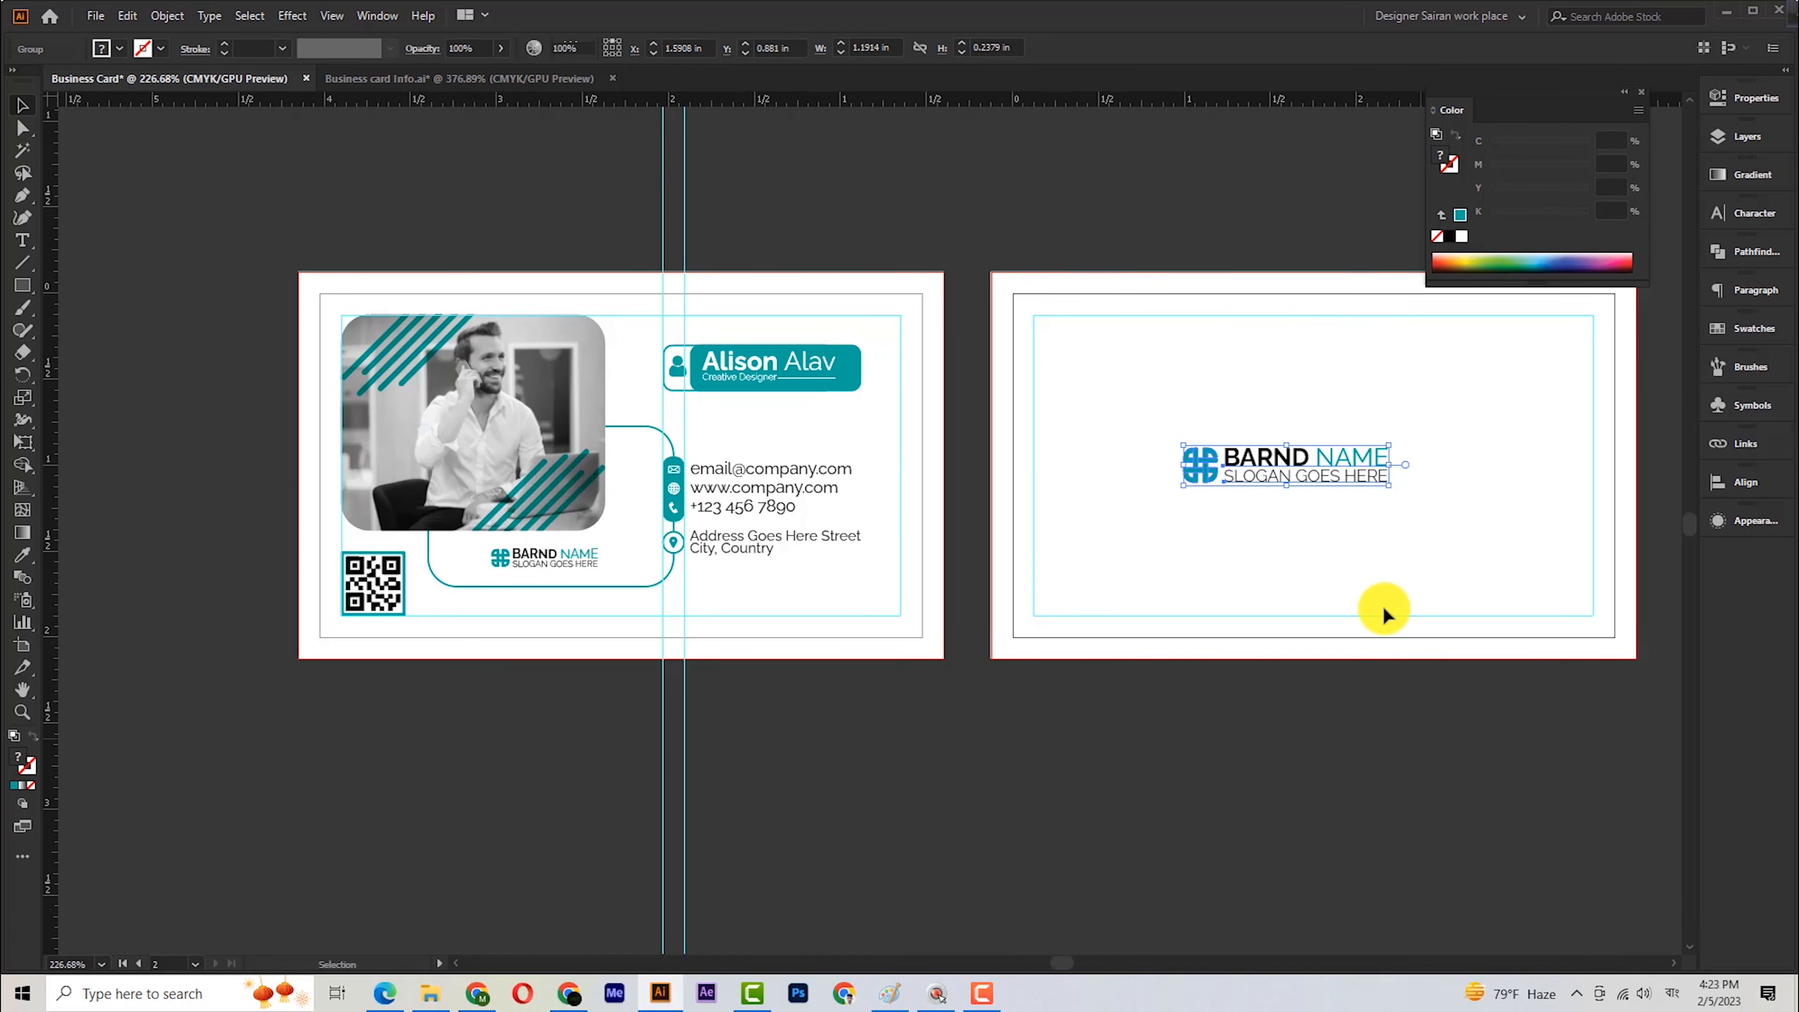
Center the logo copy on the second artboard and enlarge it further from its center.
click(1719, 482)
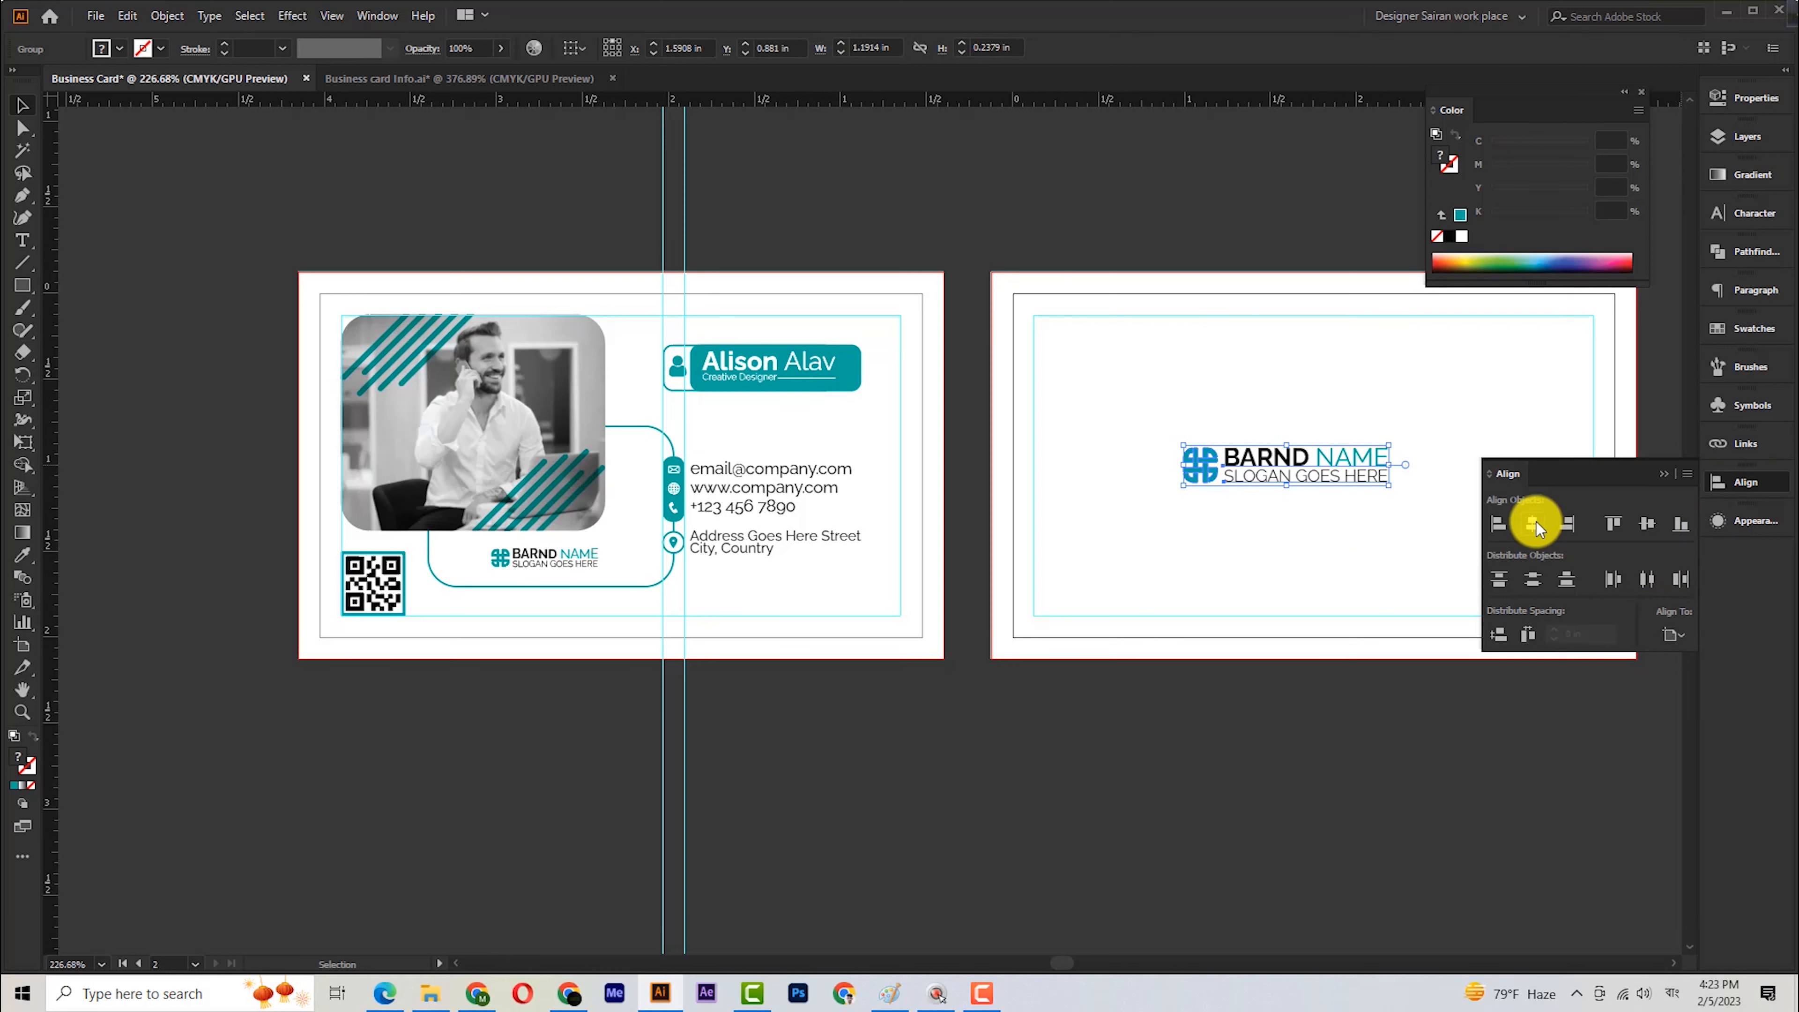
click(1394, 739)
click(1275, 464)
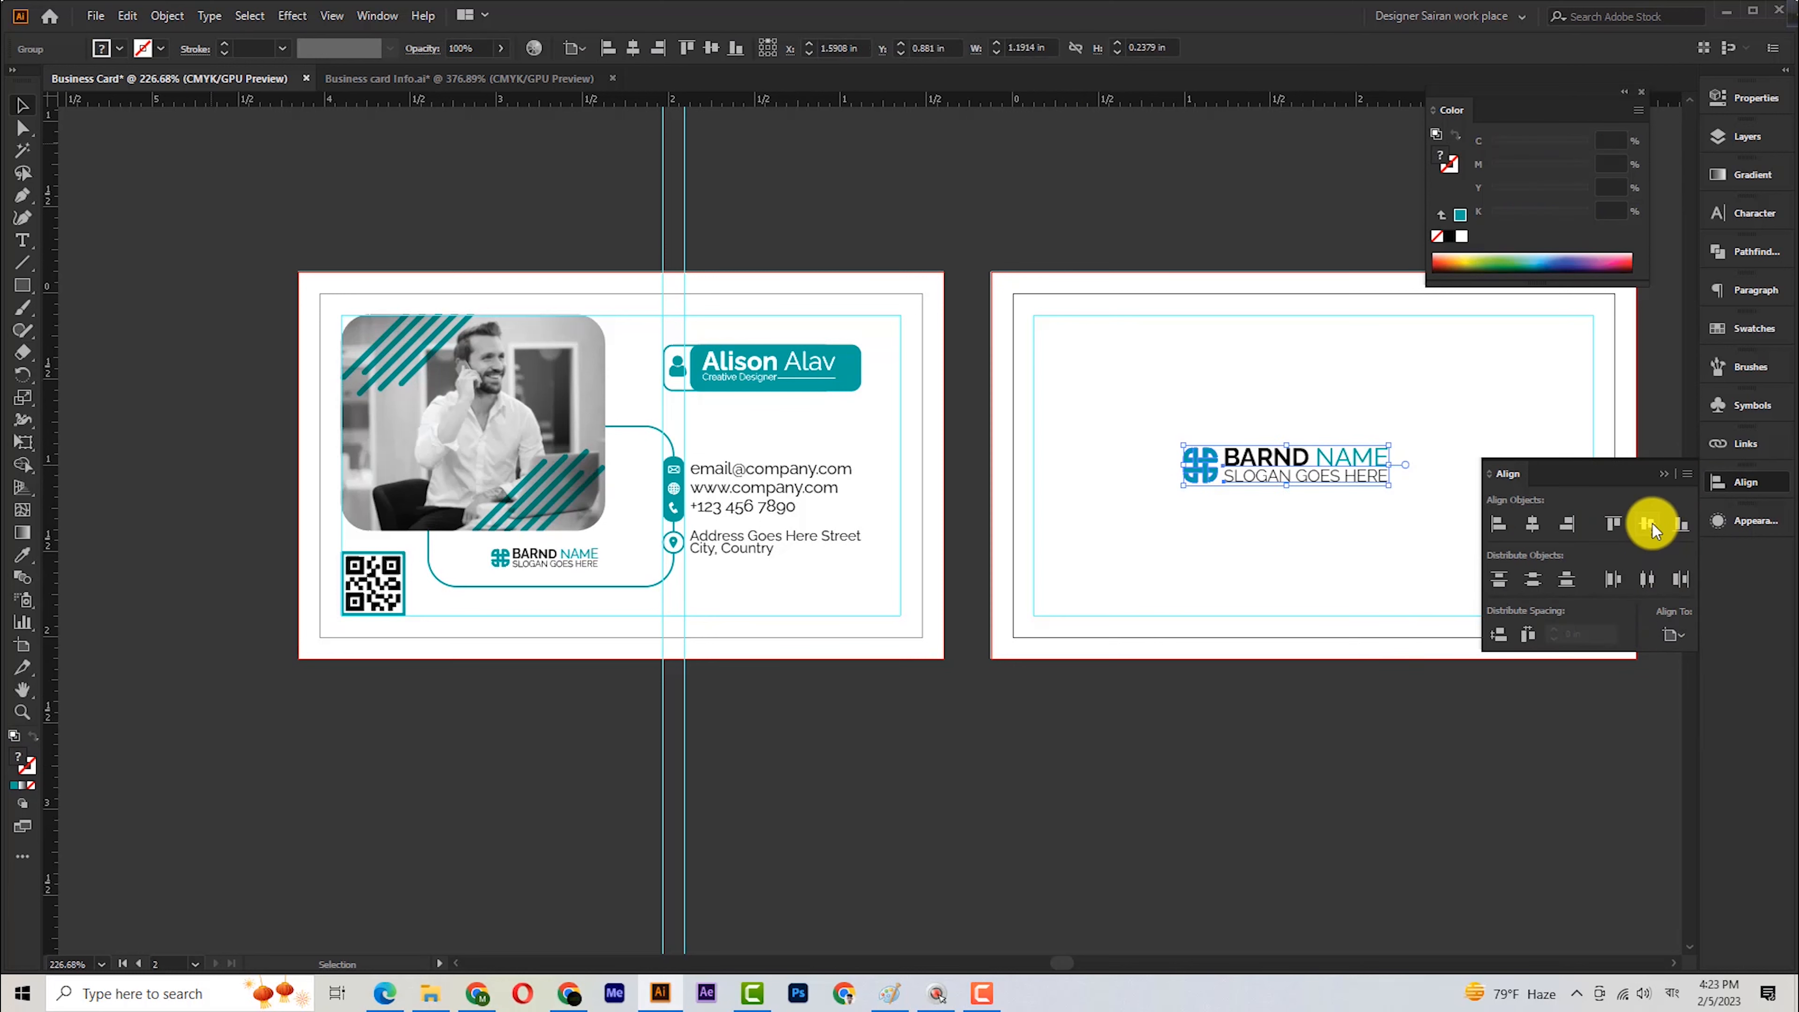
click(1538, 531)
drag(1416, 464, 1475, 477)
Copy both teal stripe groups from the photo to the second artboard and align the upper copy to the card's top-left corner.
click(508, 353)
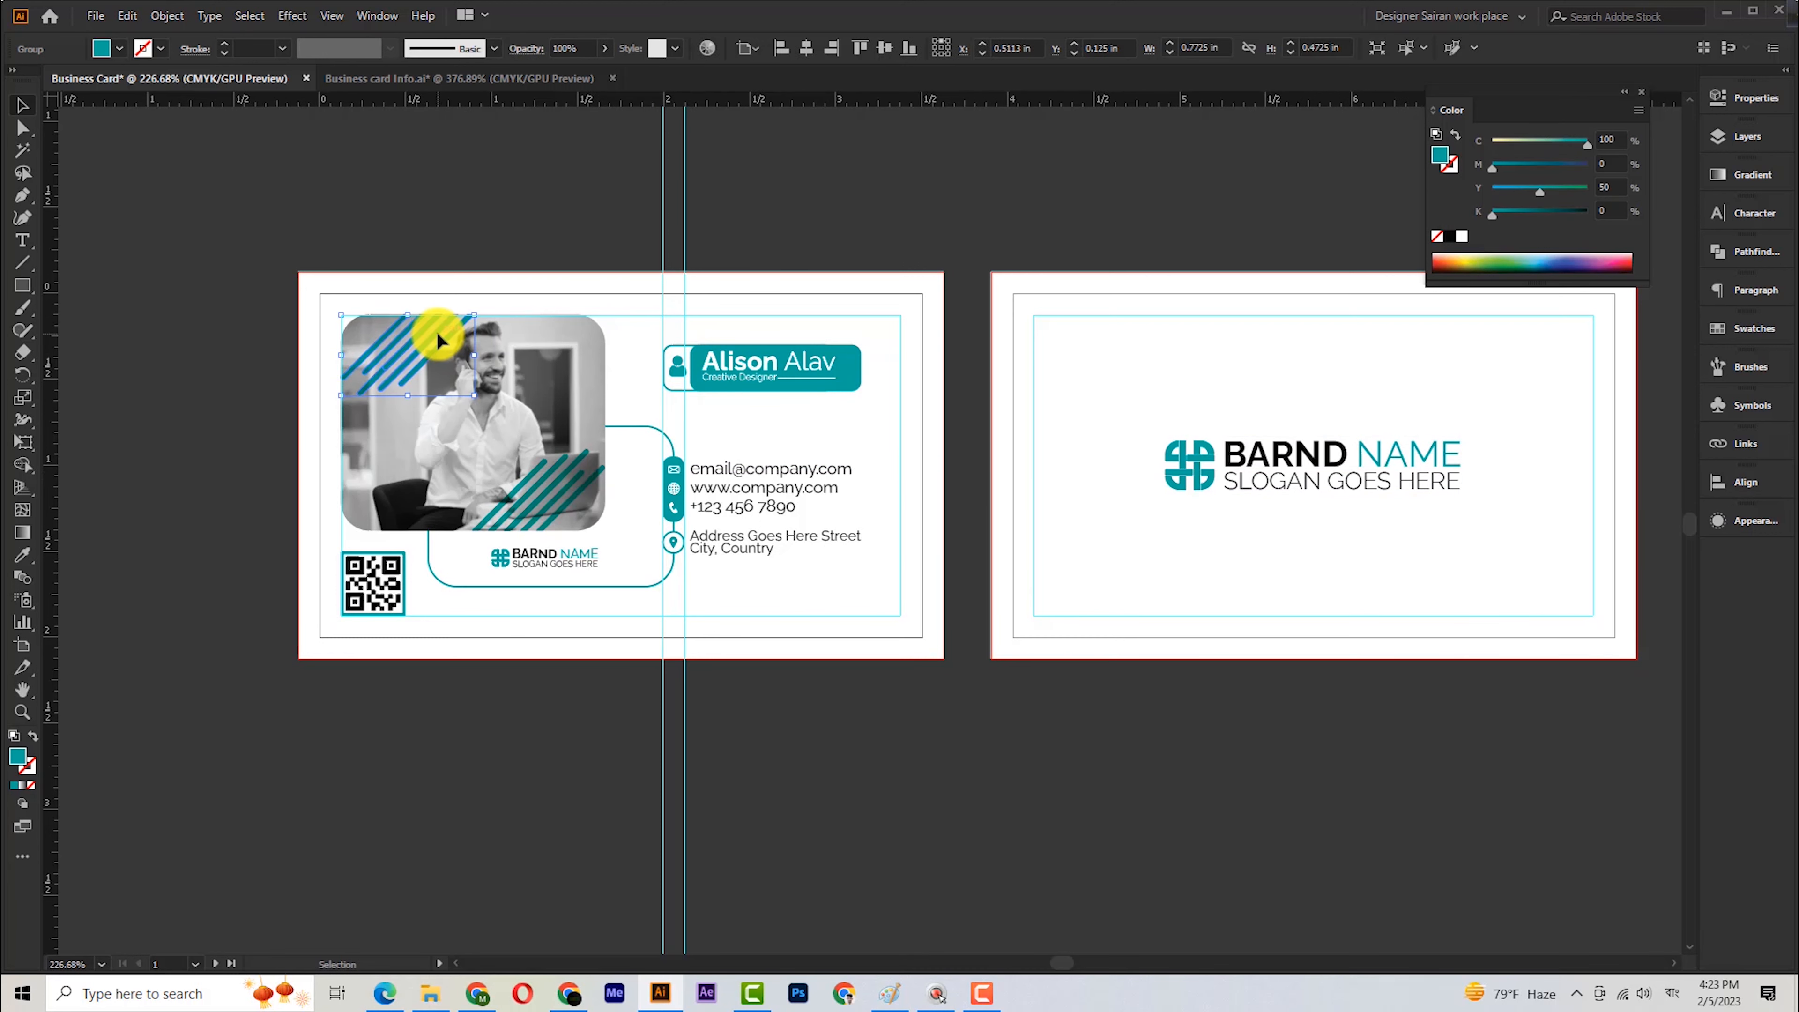
drag(558, 478, 1426, 482)
click(1285, 390)
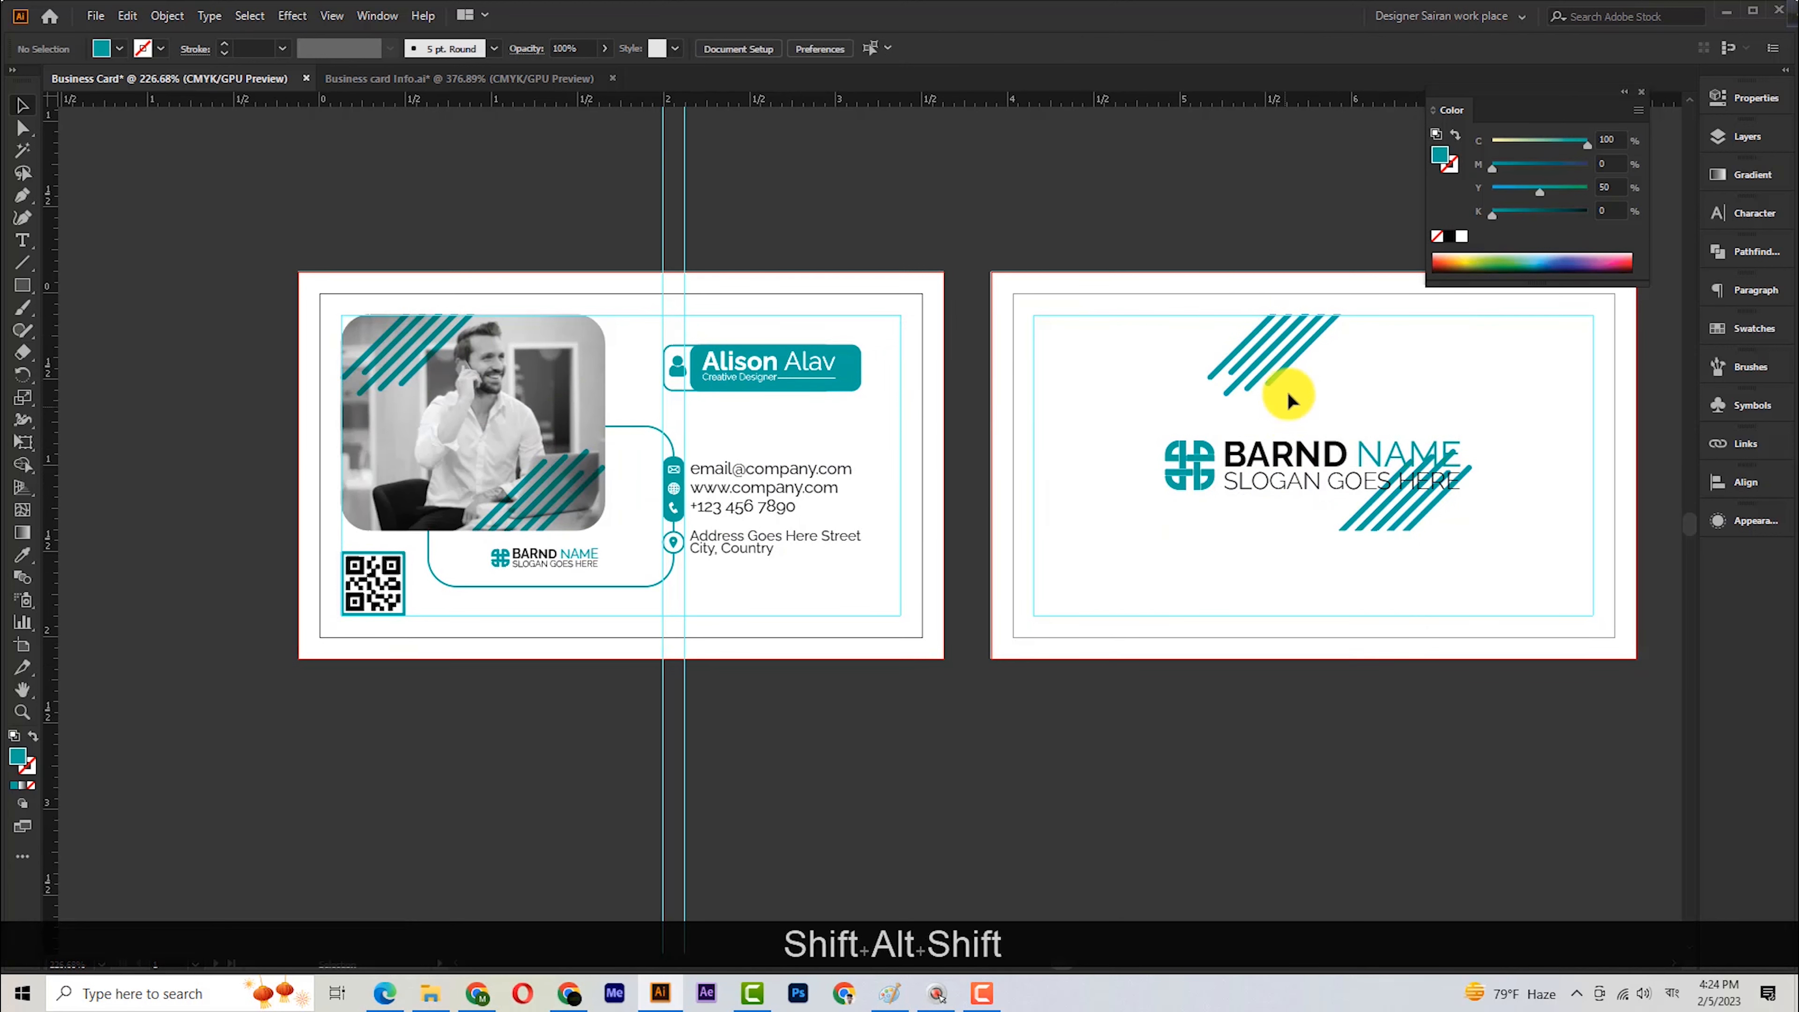
click(859, 47)
click(781, 47)
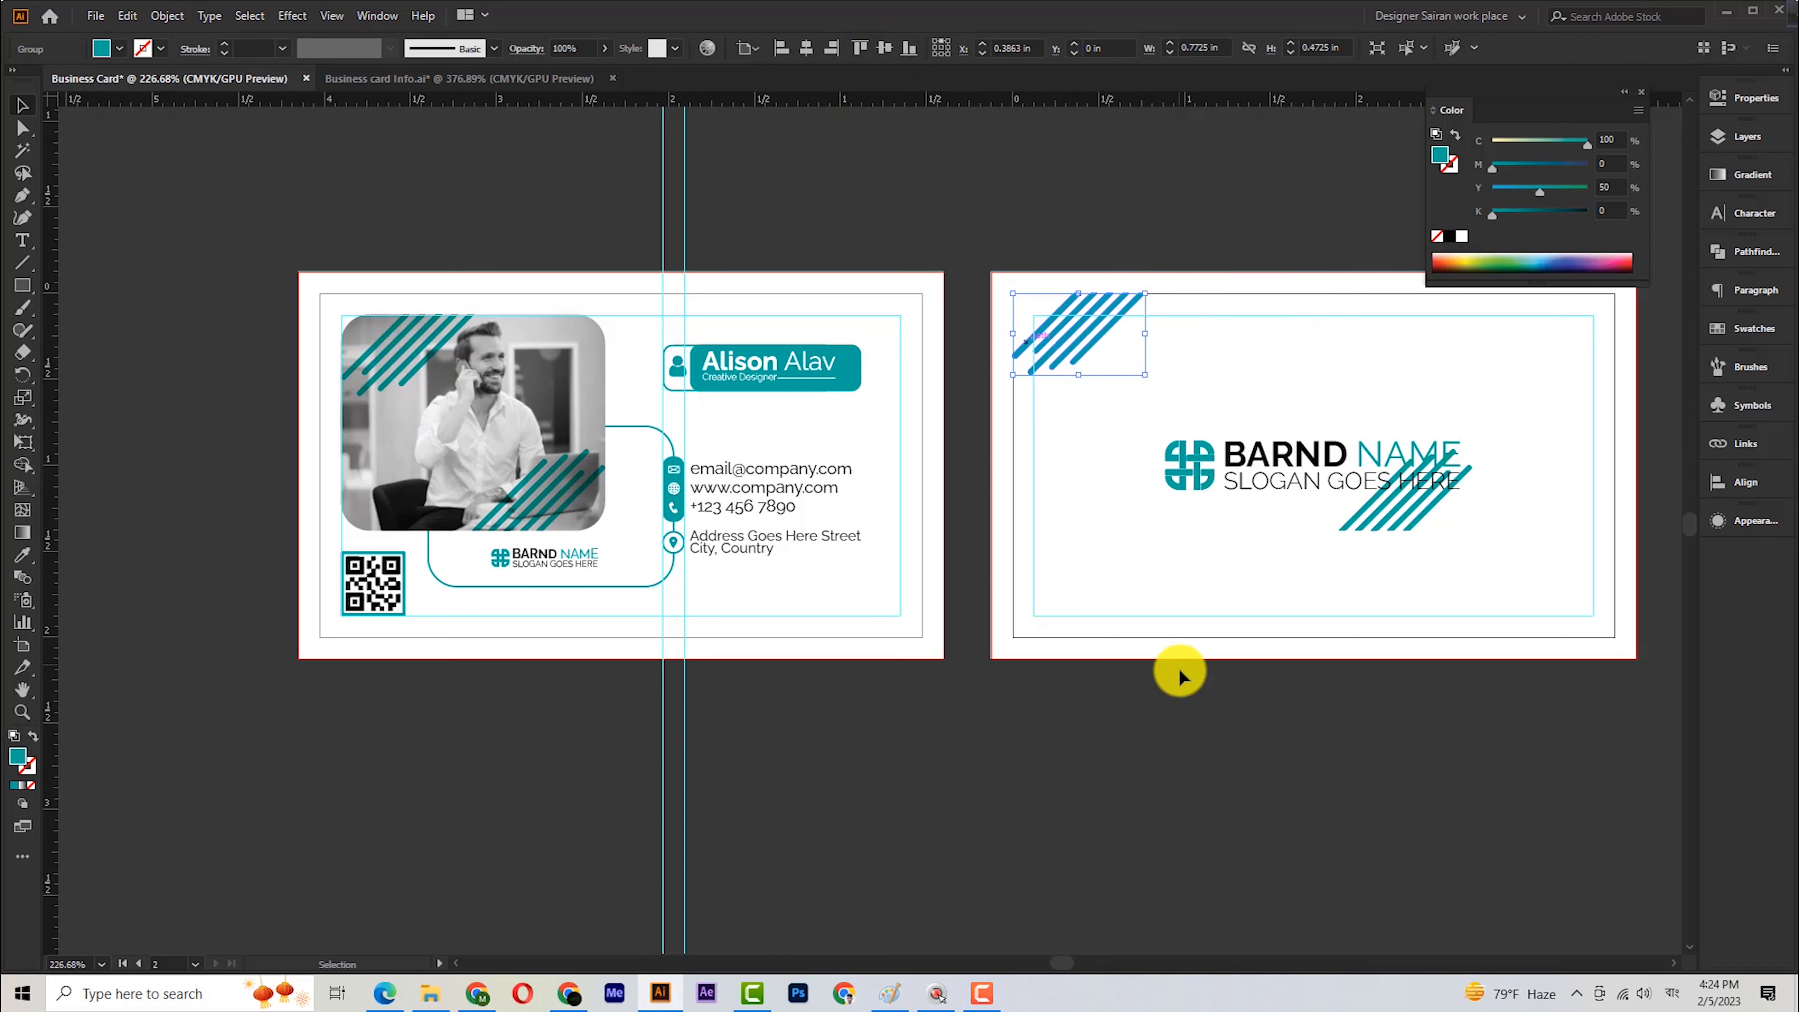
Align the lower stripe copy to the bottom-right corner of the second card.
click(1178, 666)
click(1421, 502)
click(885, 47)
click(910, 47)
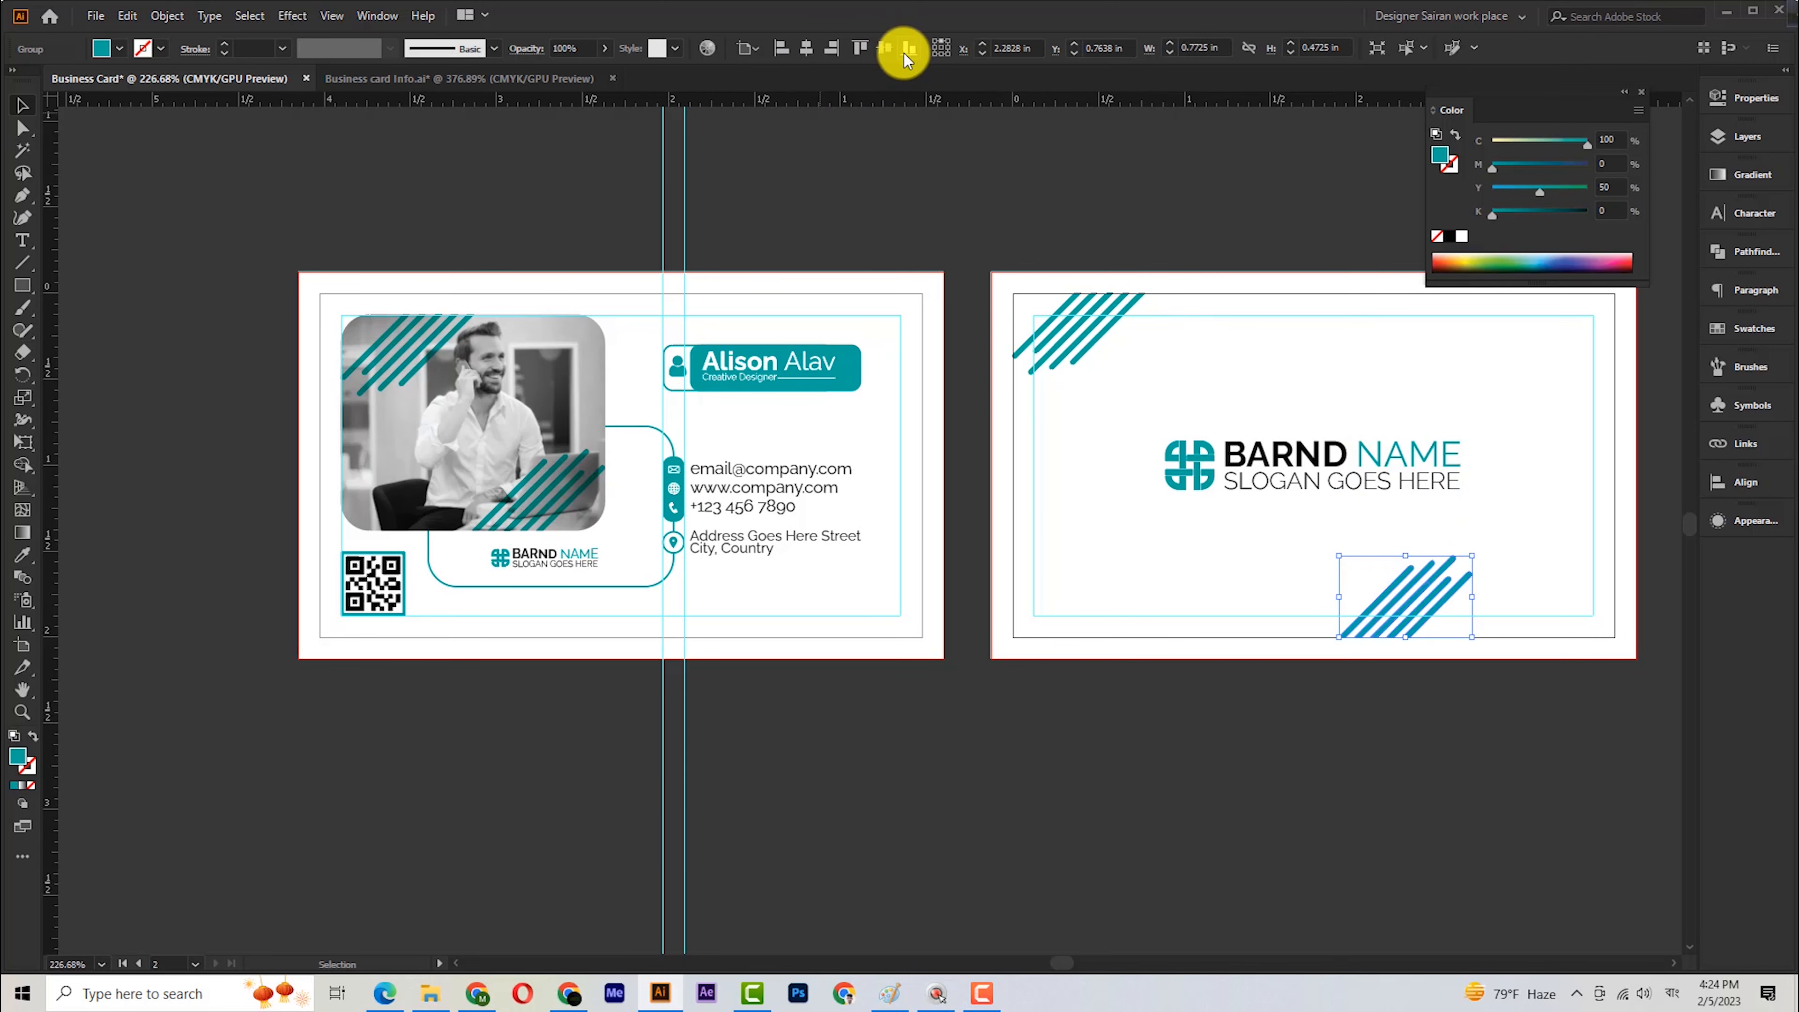
click(832, 48)
ctrl+click(1314, 626)
drag(1314, 626, 1257, 534)
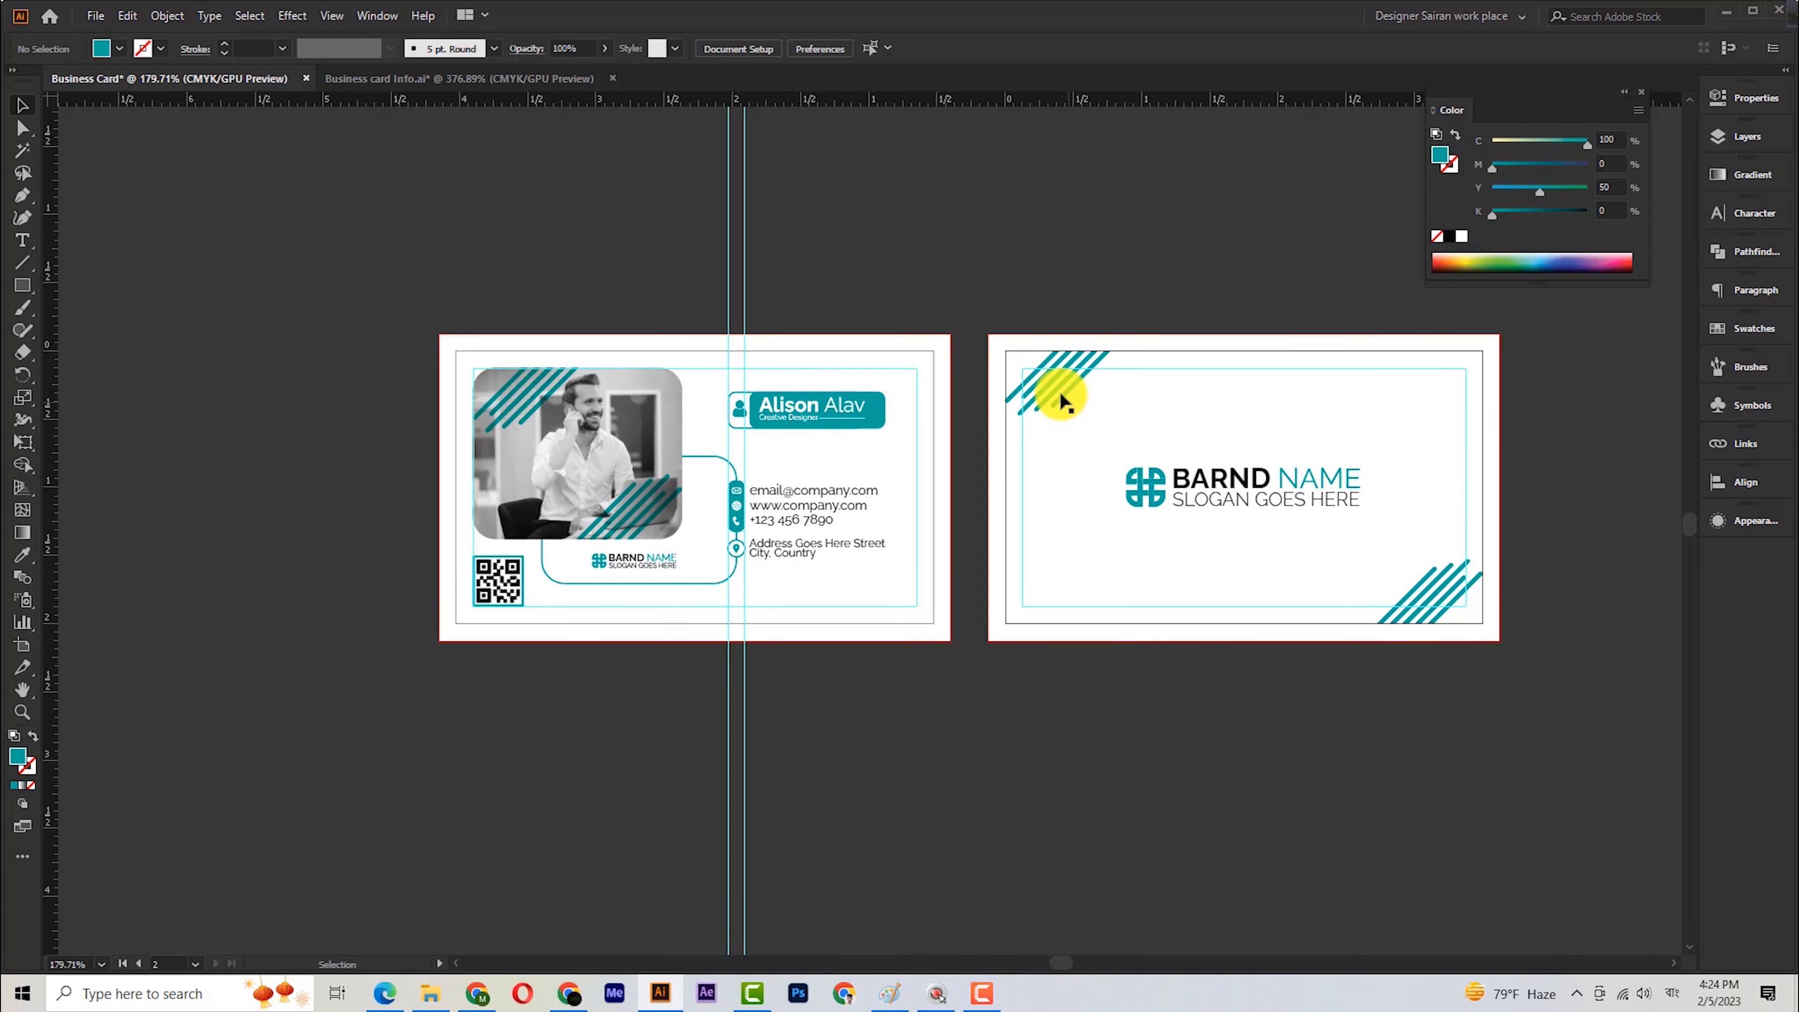
Enlarge both stripe groups on the second card proportionally to about 1.01 by 0.62 in each.
key(ctrl+z)
key(ctrl+shift+z)
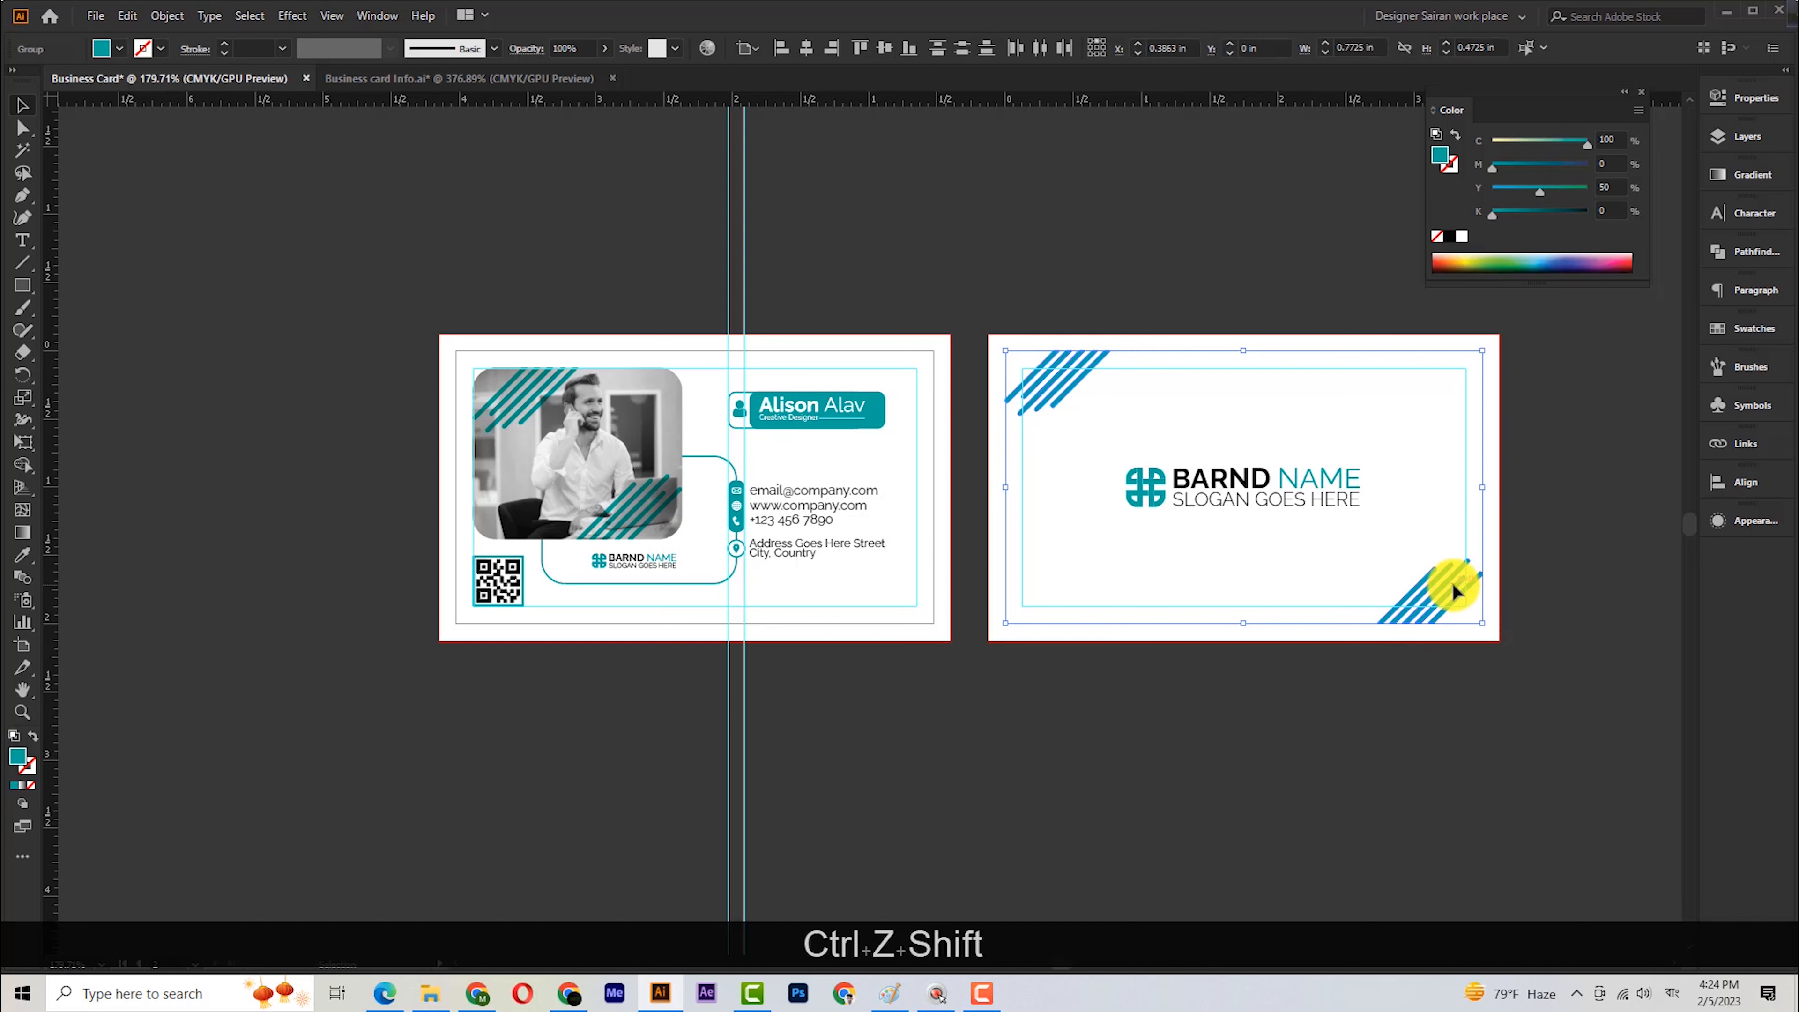
drag(1485, 489, 1558, 515)
Align the enlarged lower stripe group to the right and bottom edges of the second artboard.
click(1498, 631)
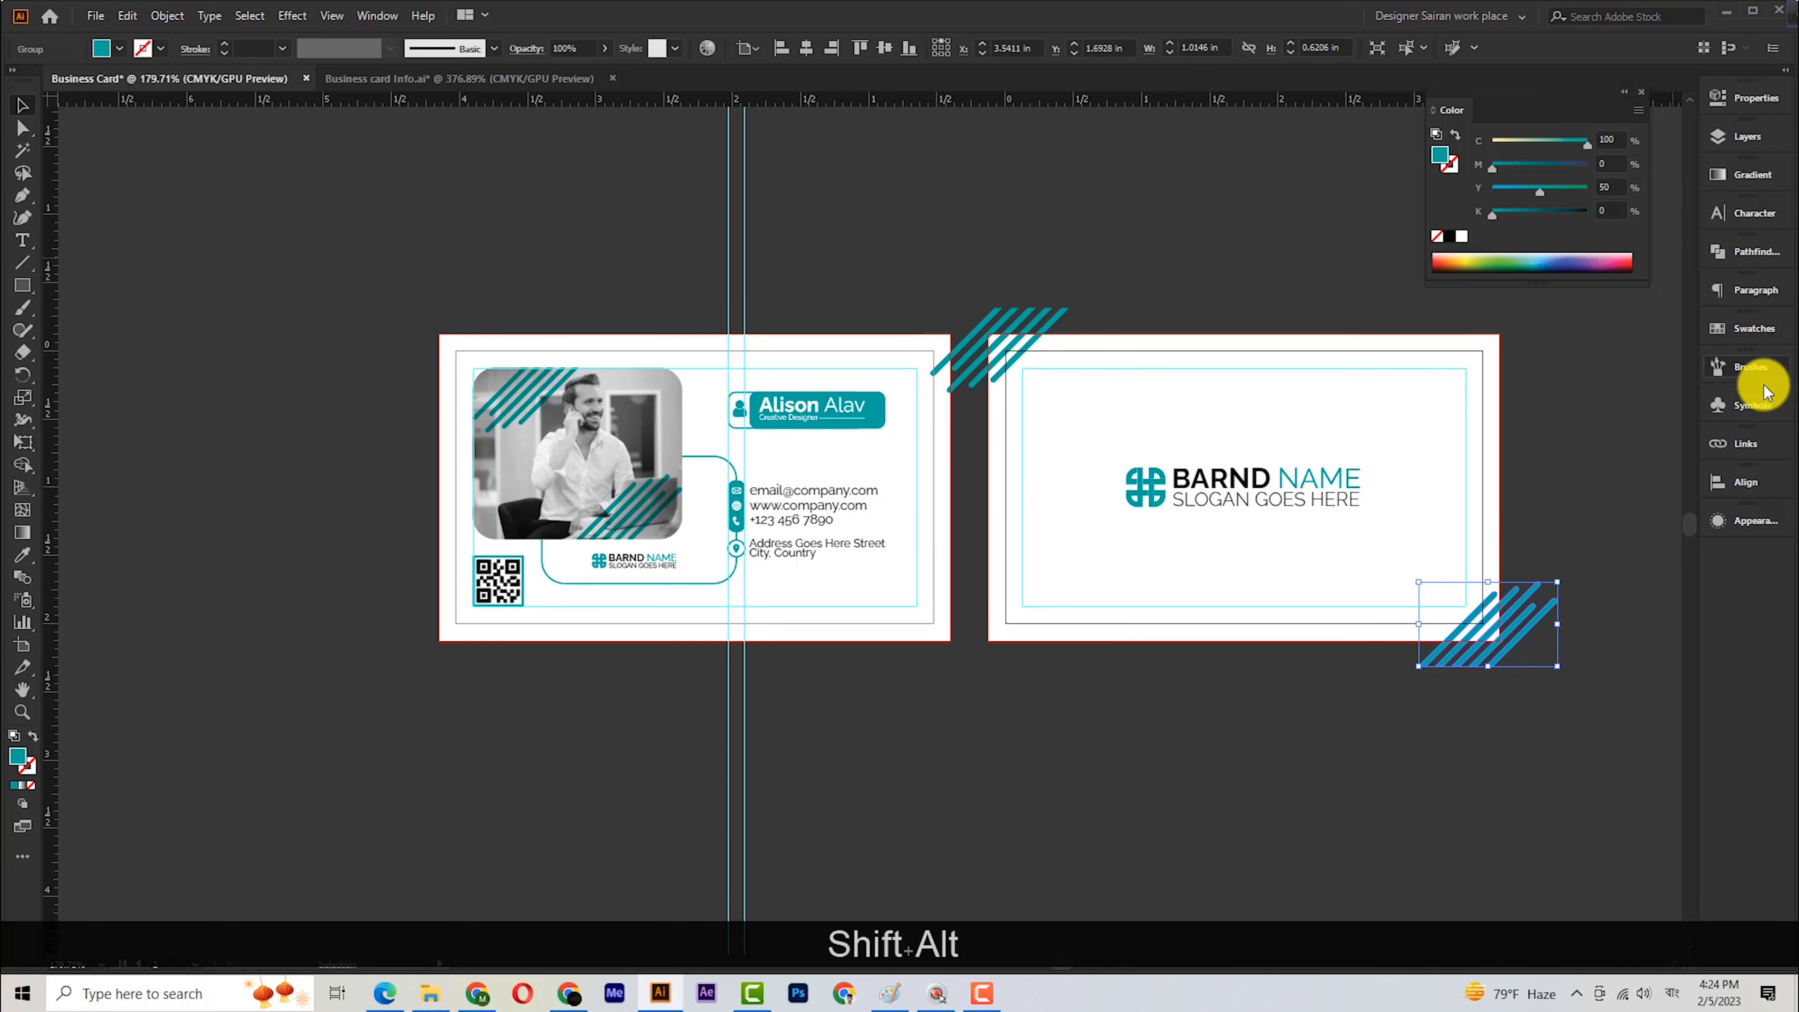
click(1726, 489)
click(1678, 526)
click(1562, 526)
Align the enlarged upper stripe group to the left and top edges of the second artboard.
click(1434, 727)
click(1048, 333)
click(1498, 524)
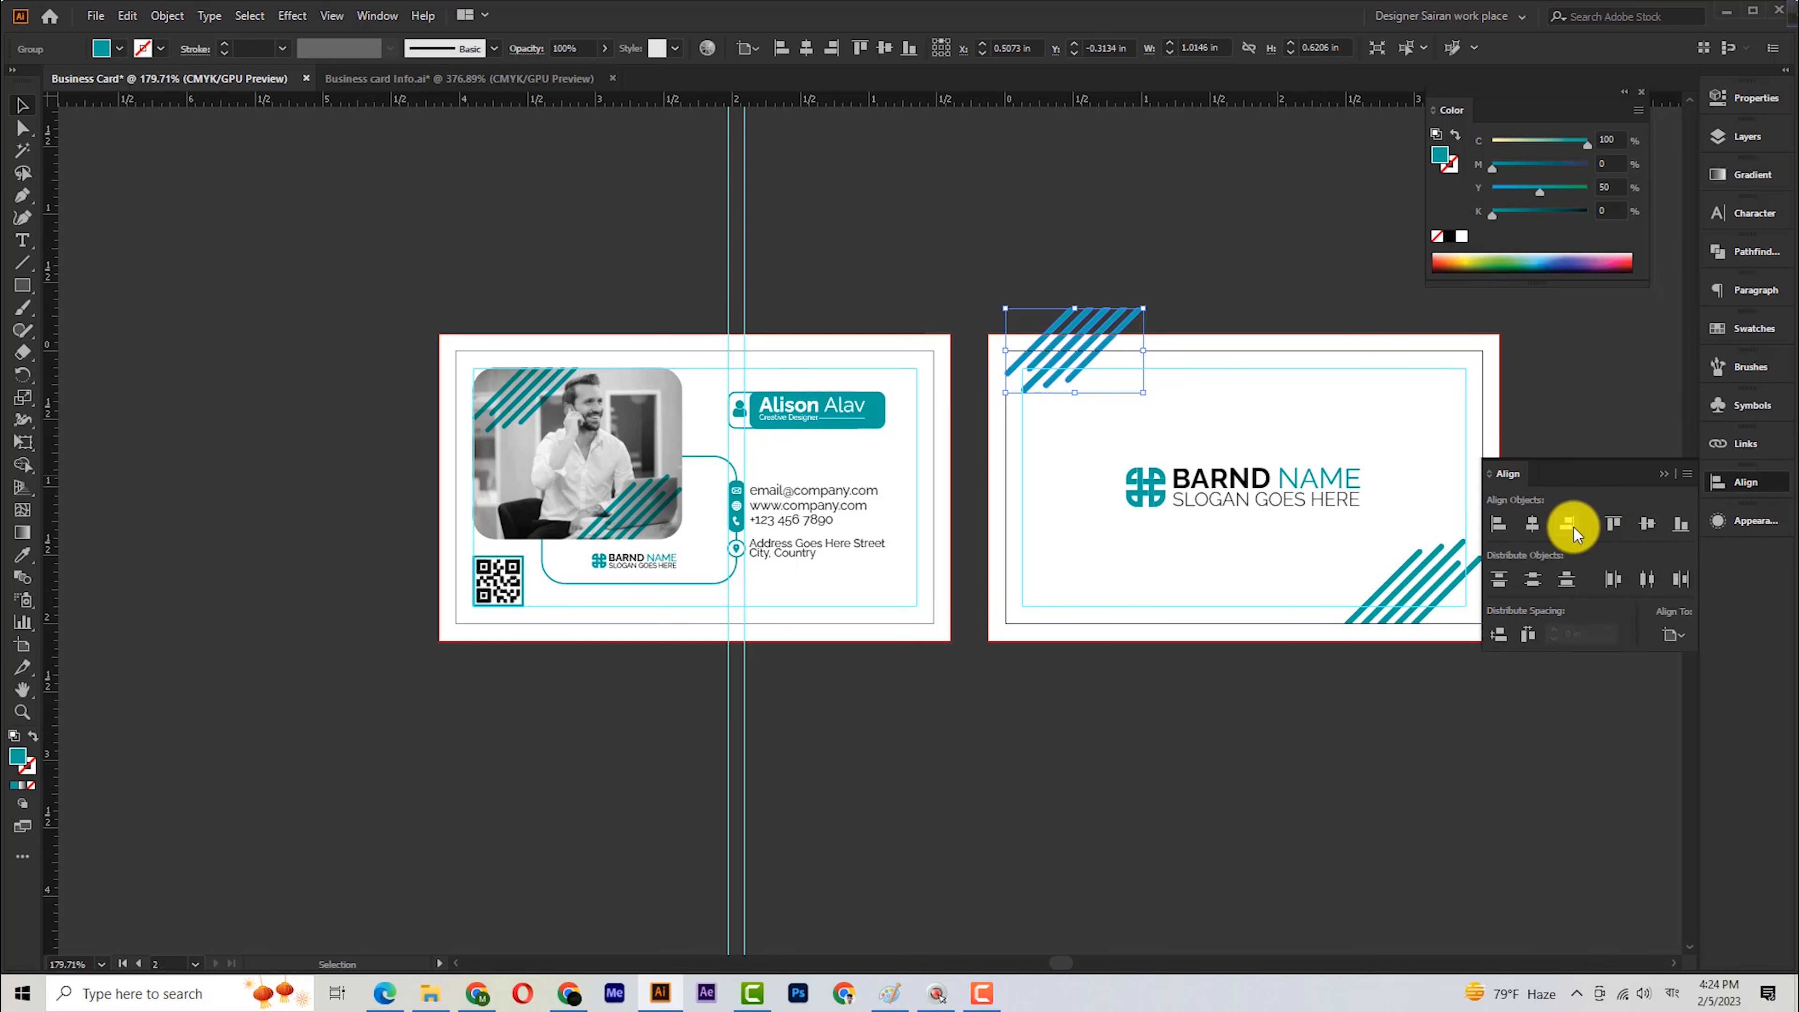
click(1613, 524)
click(1373, 708)
click(1664, 473)
Unlock the guides and delete the two vertical guides crossing the front card.
key(ctrl+space)
drag(1217, 652, 1076, 593)
right_click(1003, 329)
click(1142, 499)
drag(823, 251, 992, 301)
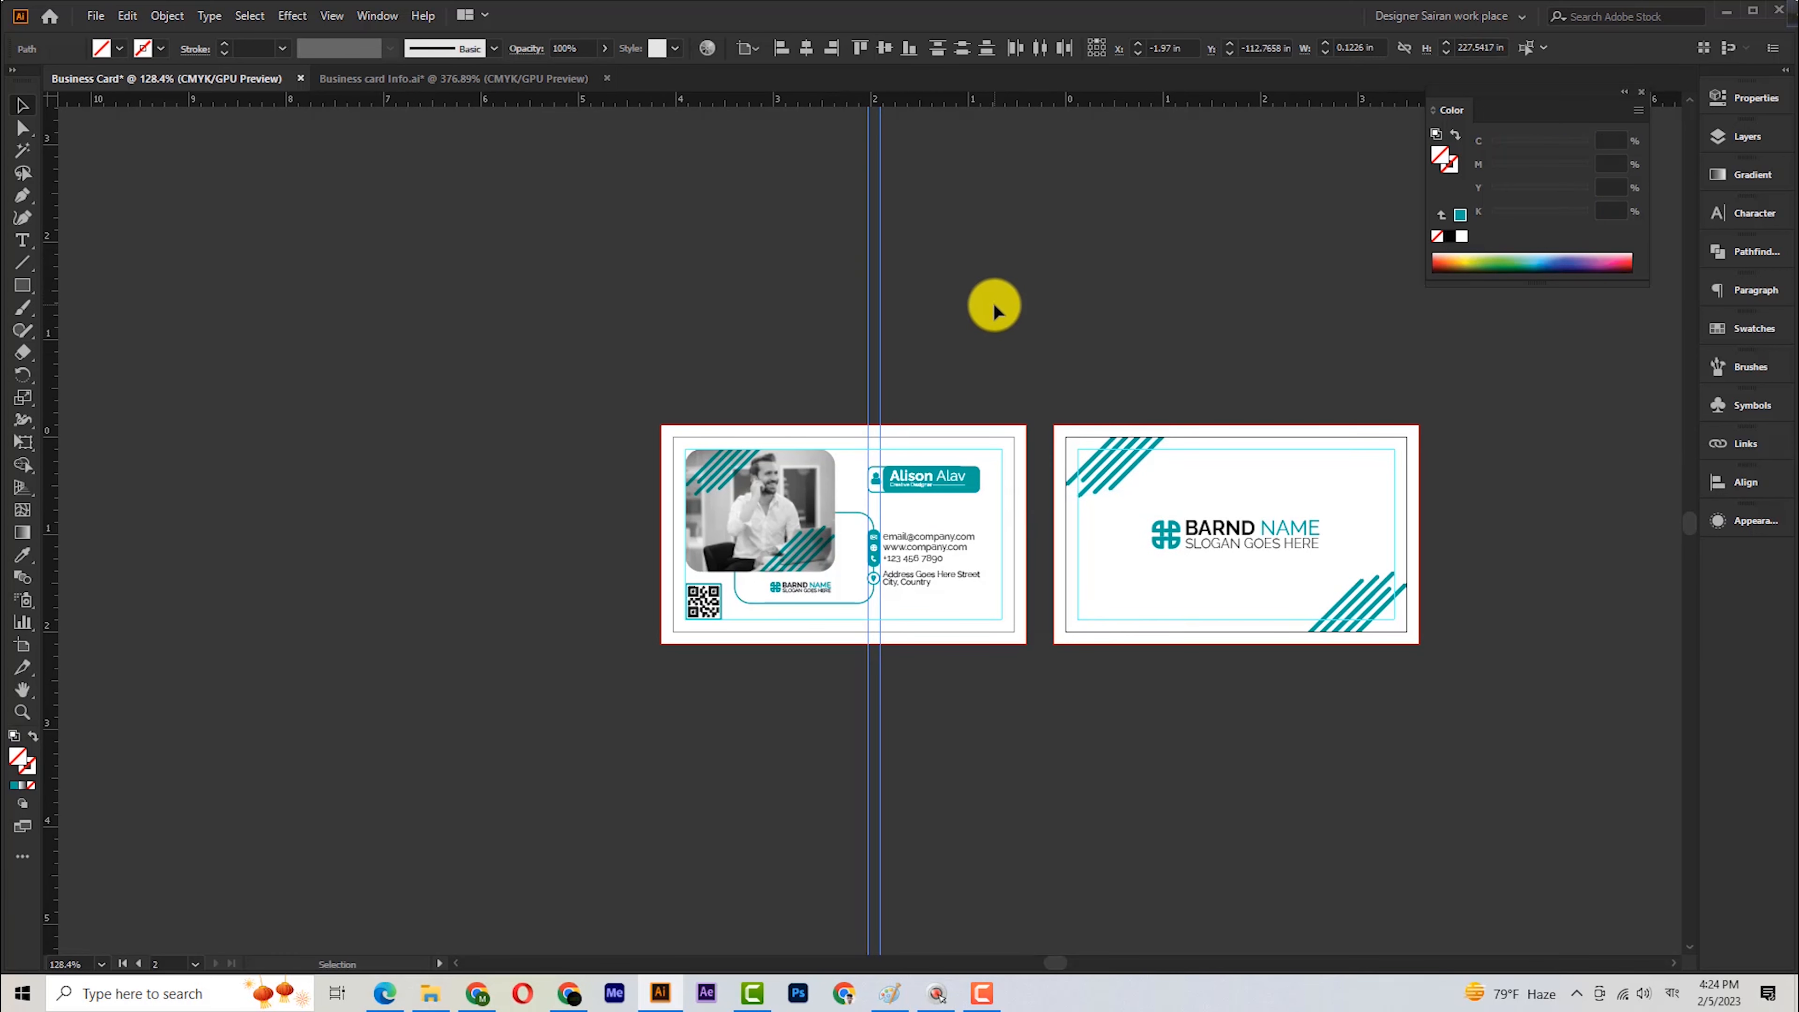
key(Delete)
Add a new layer above Layer 1 and name it Front side.
scroll(965, 333, right, 2)
scroll(965, 333, right, 1)
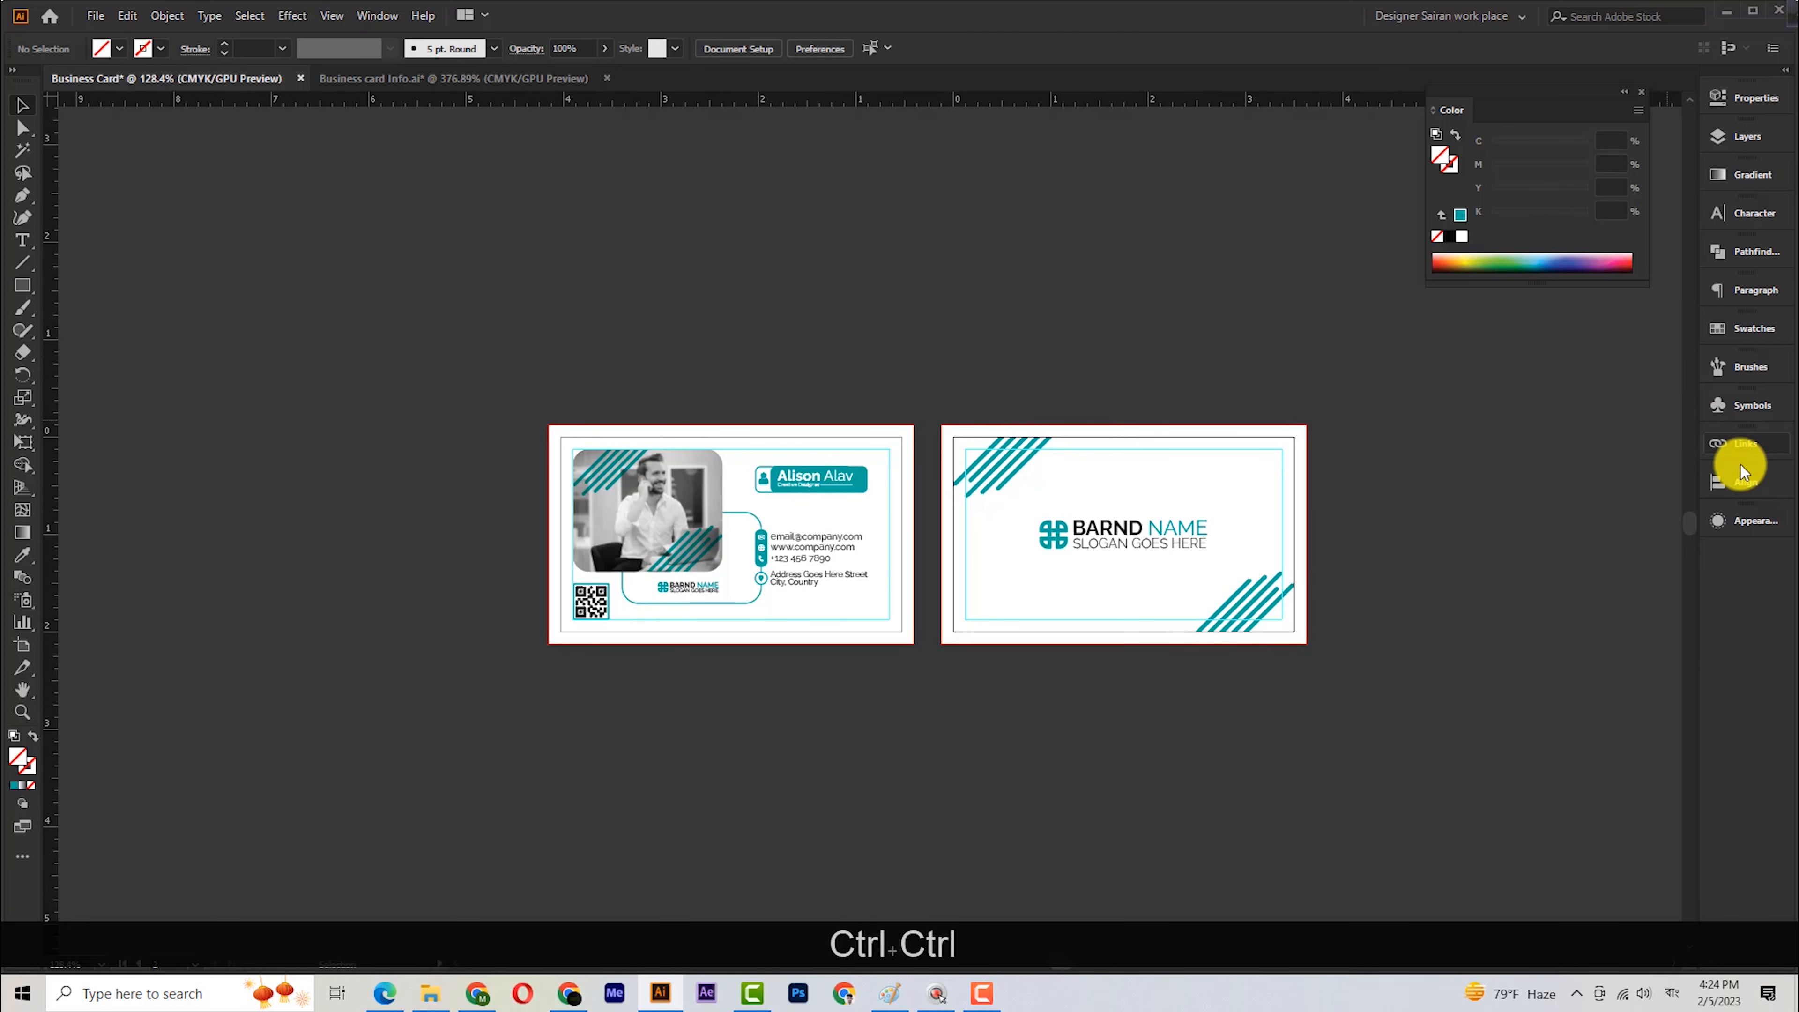
click(1624, 91)
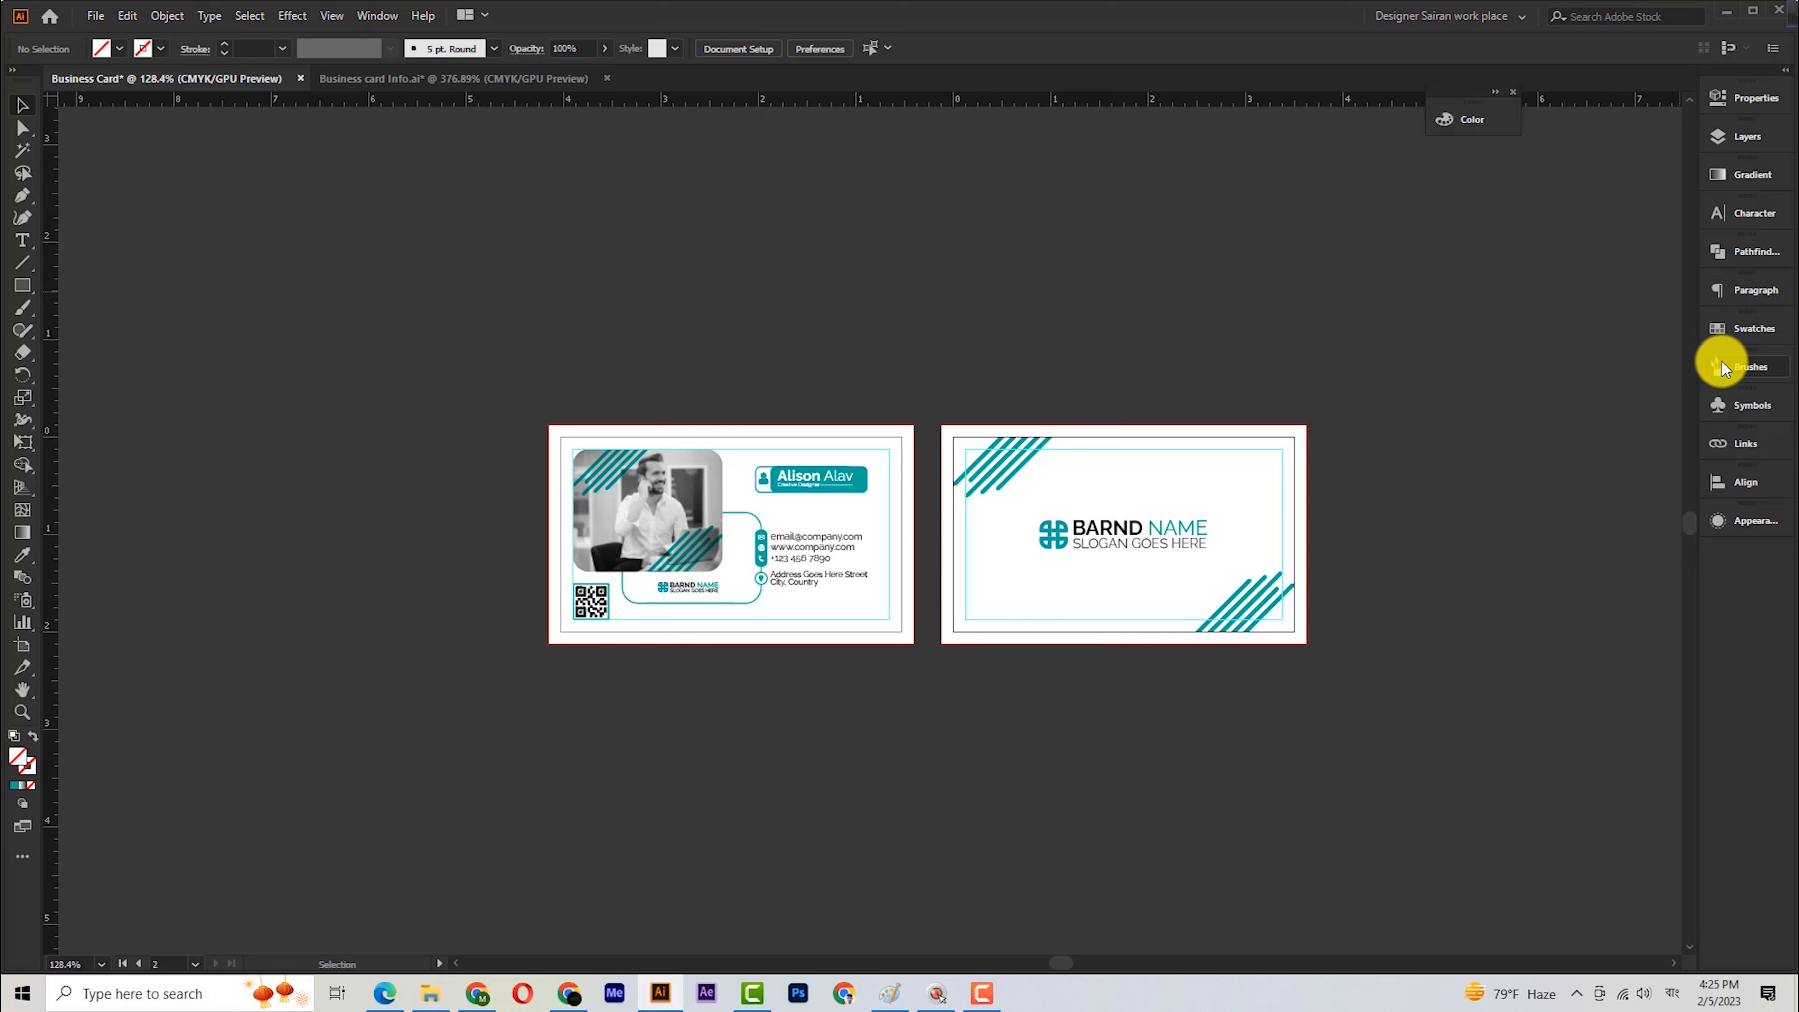
click(1740, 133)
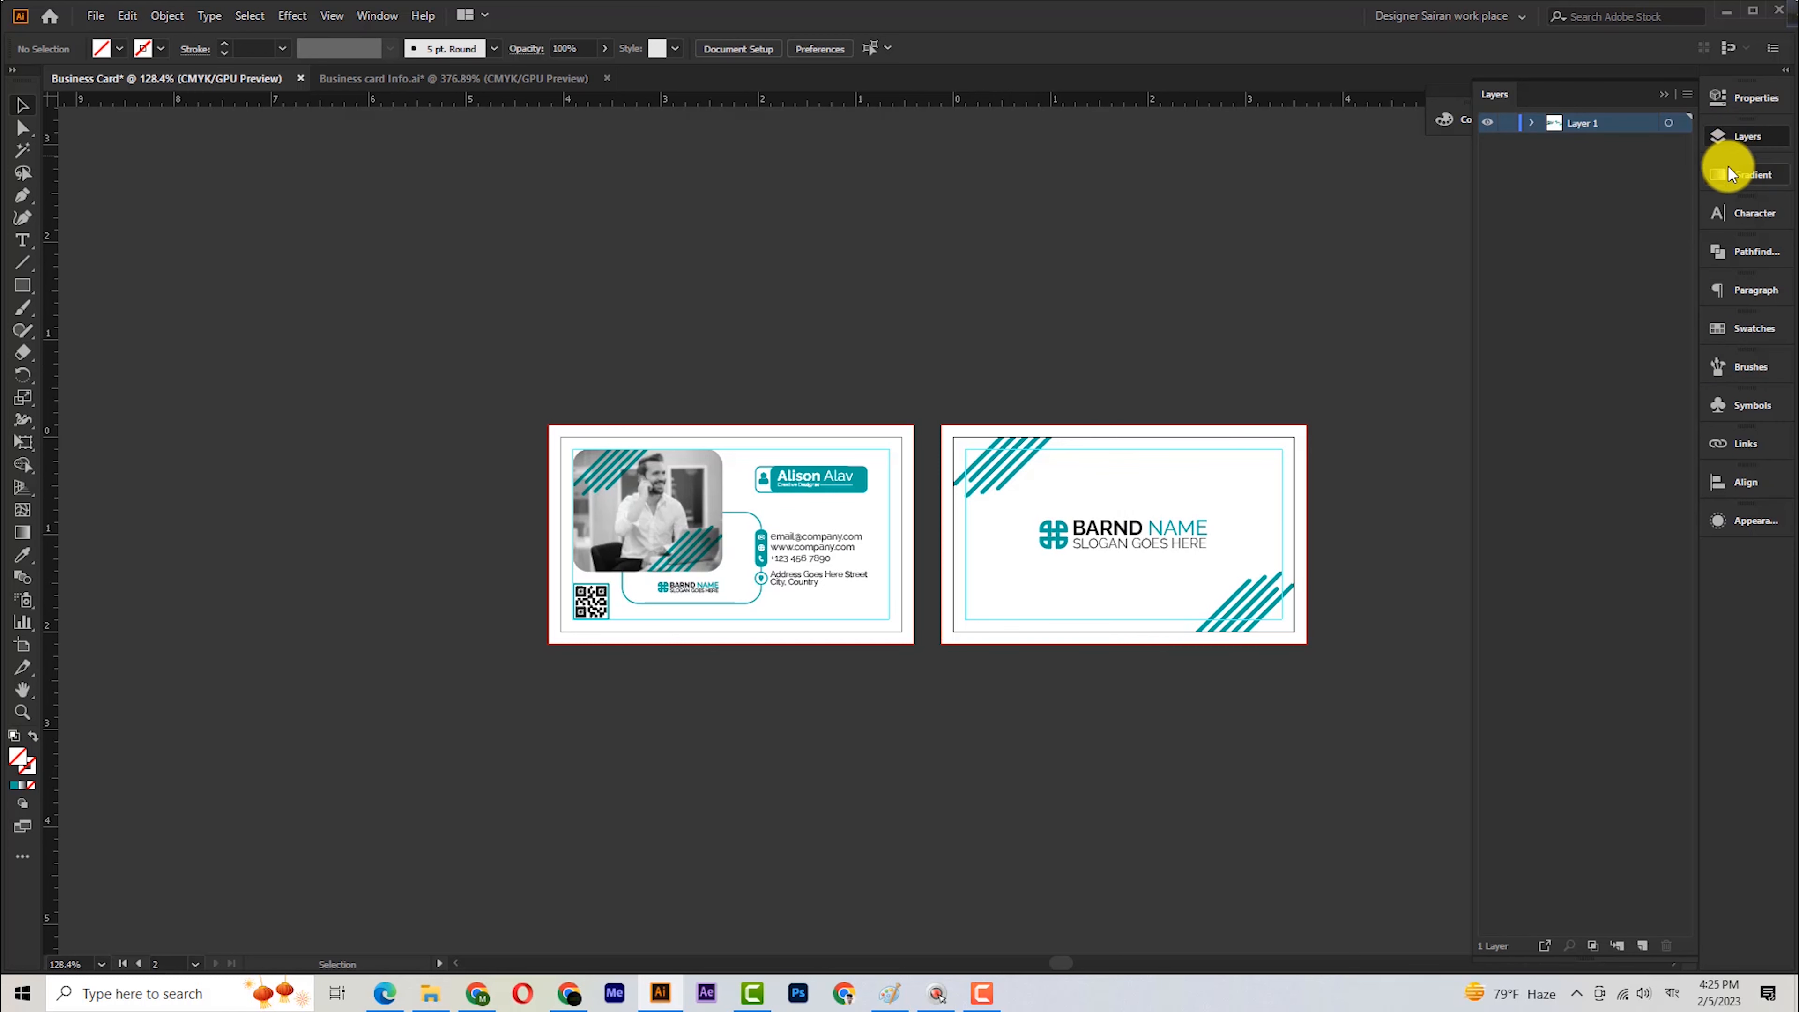
double_click(1566, 121)
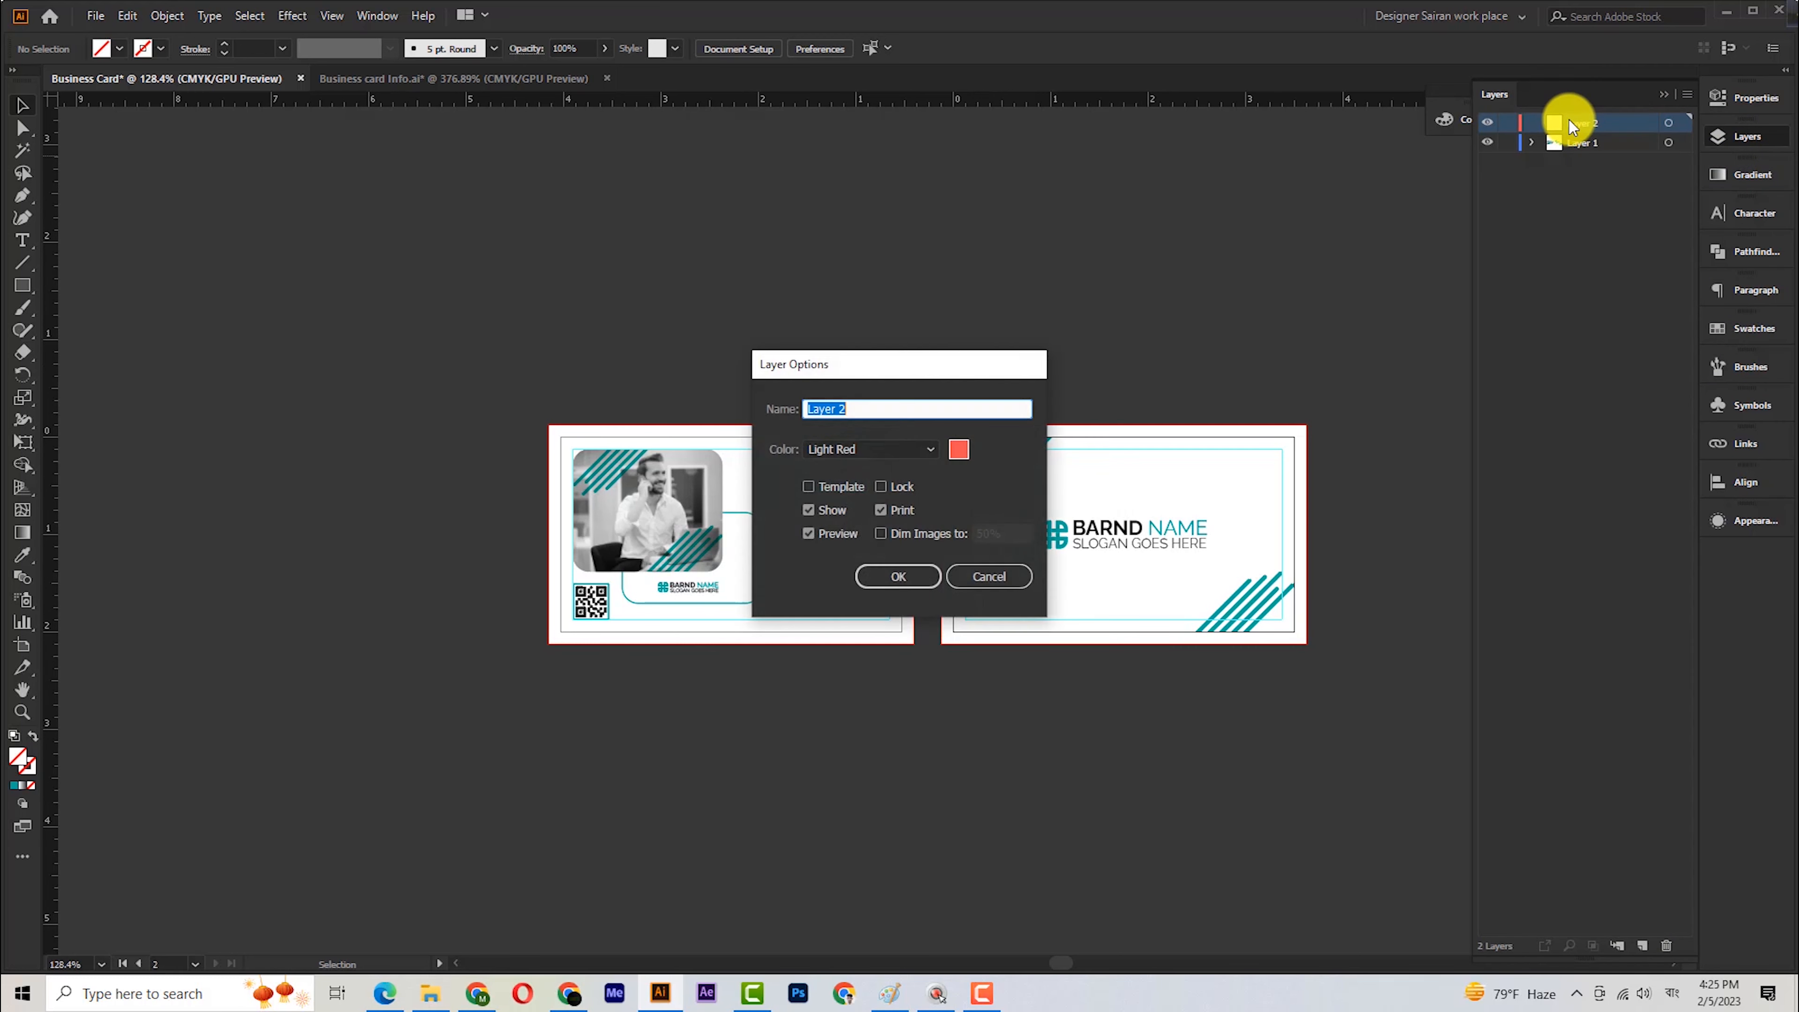
click(1009, 576)
key(BackSpace)
text(Front)
key(BackSpace)
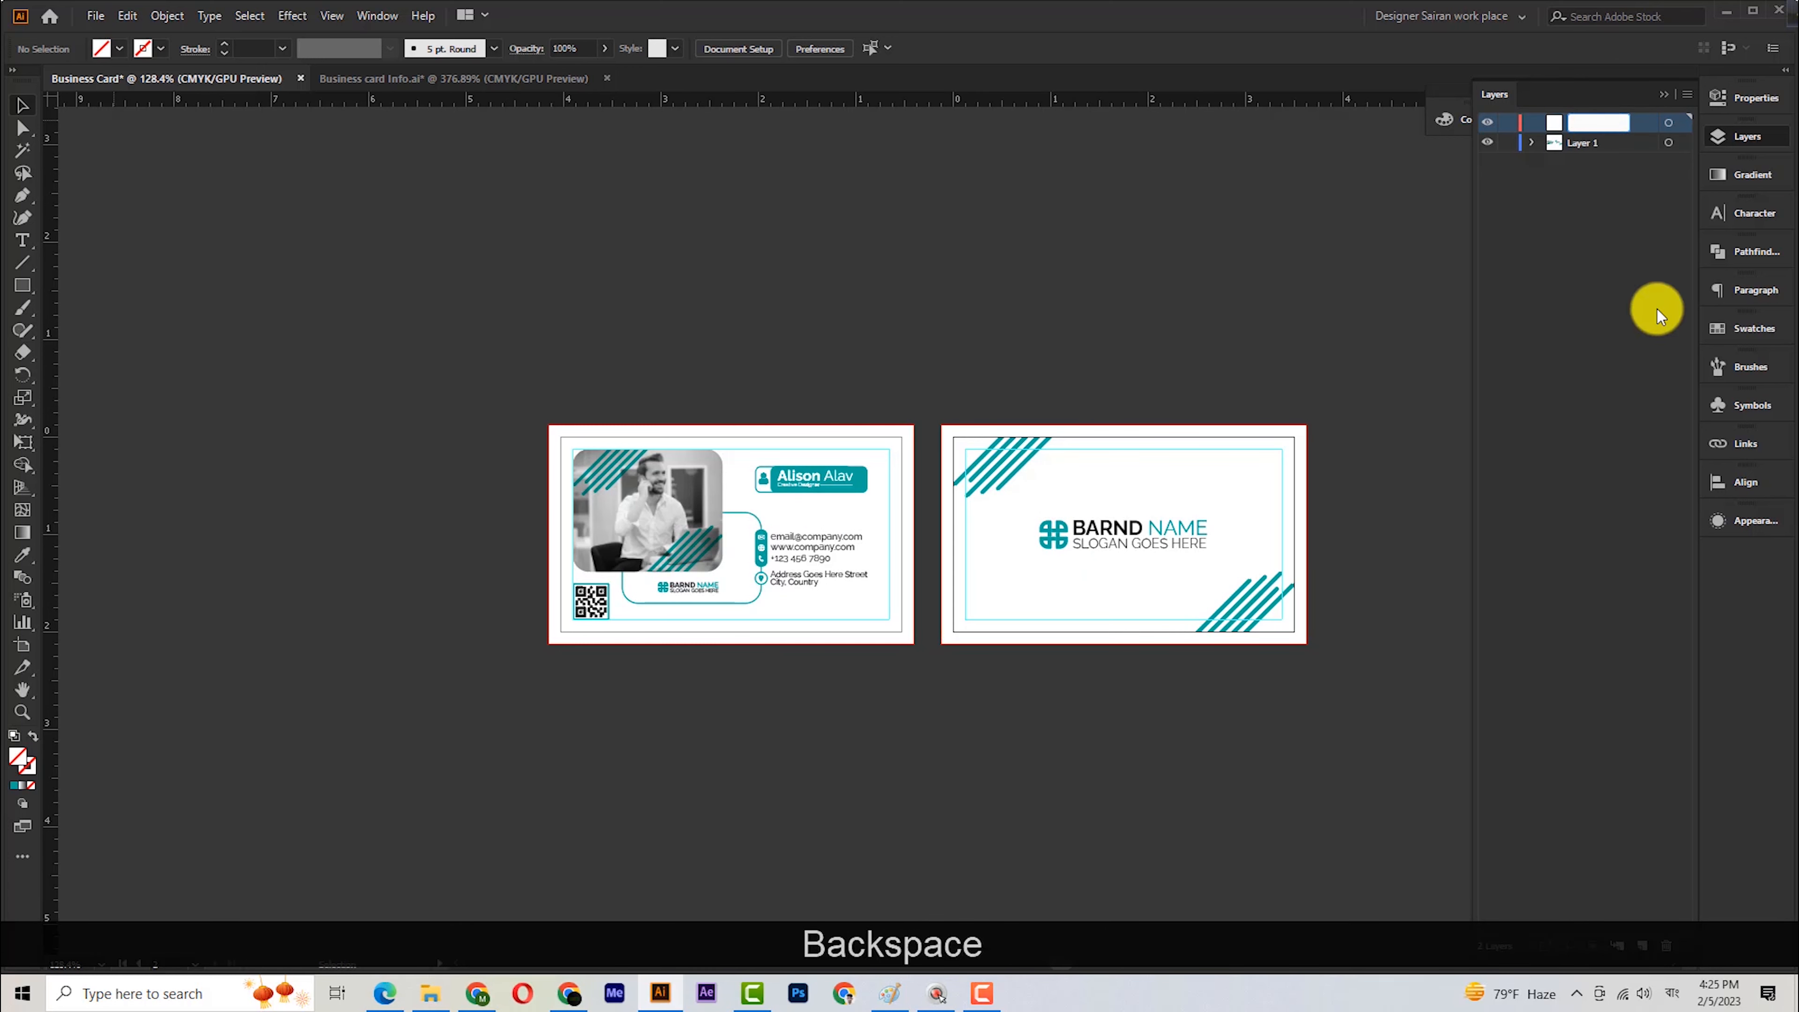
text(F)
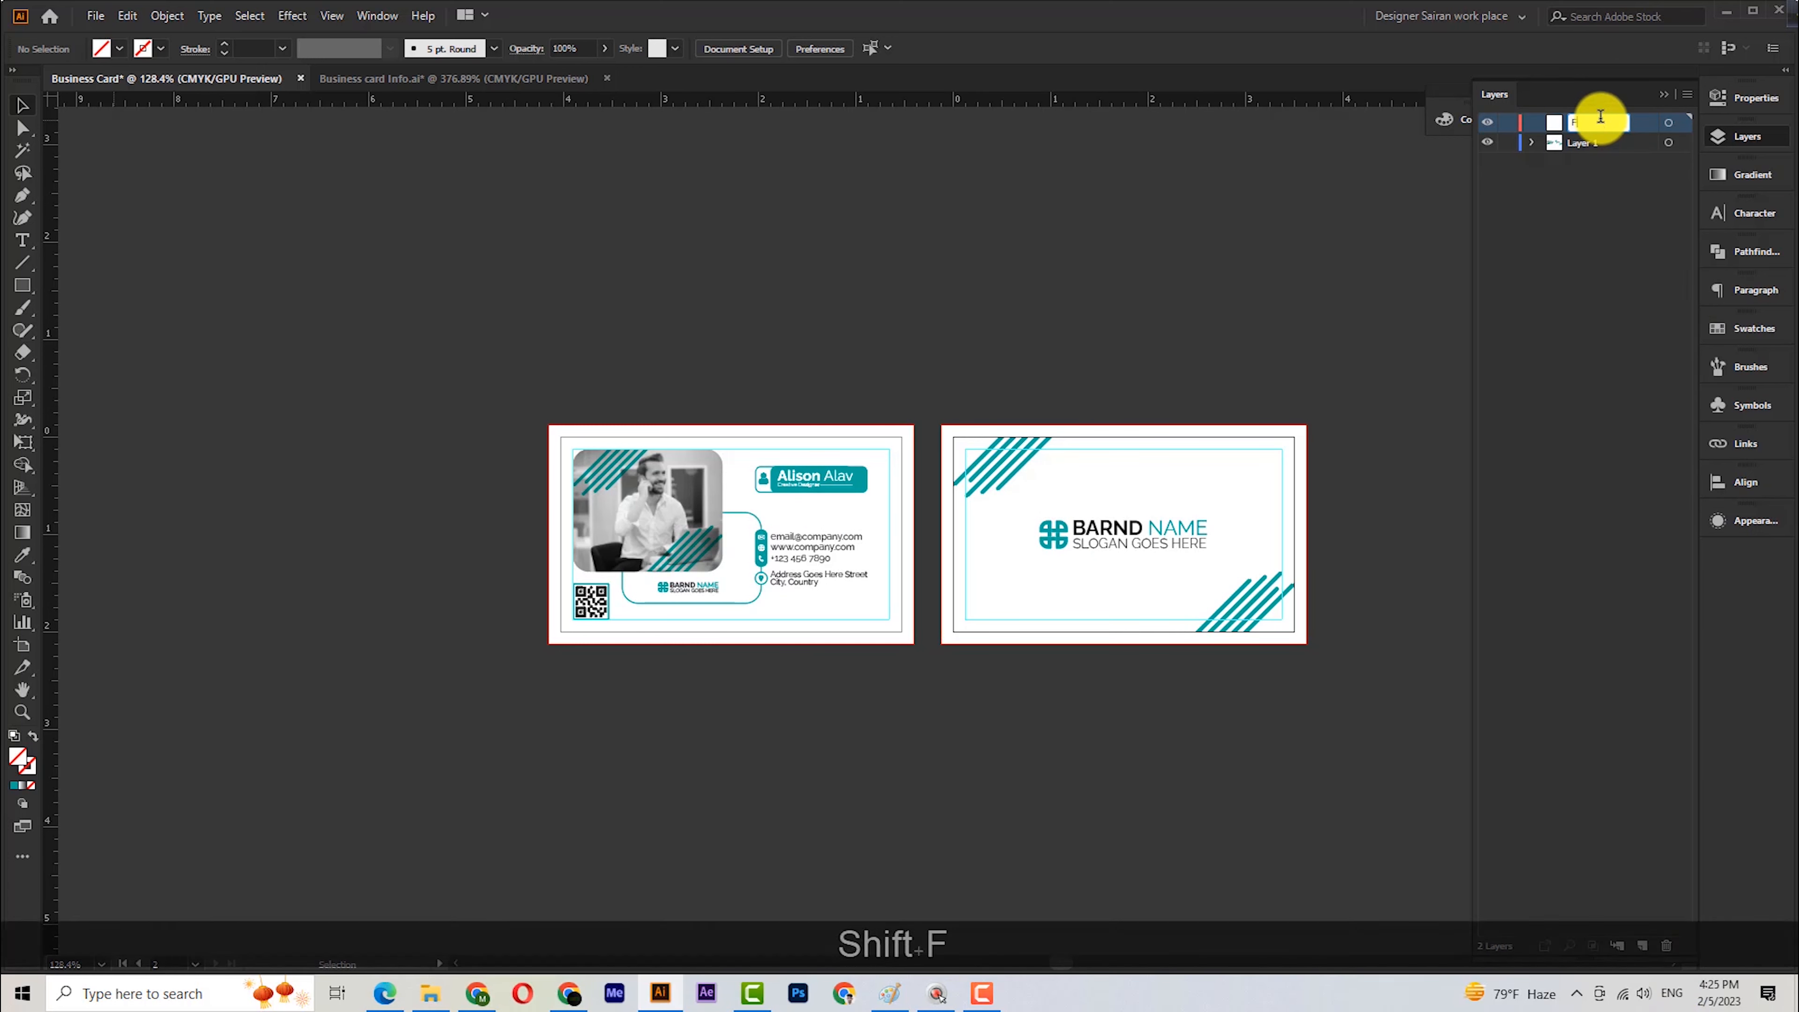
text(ront SIDE)
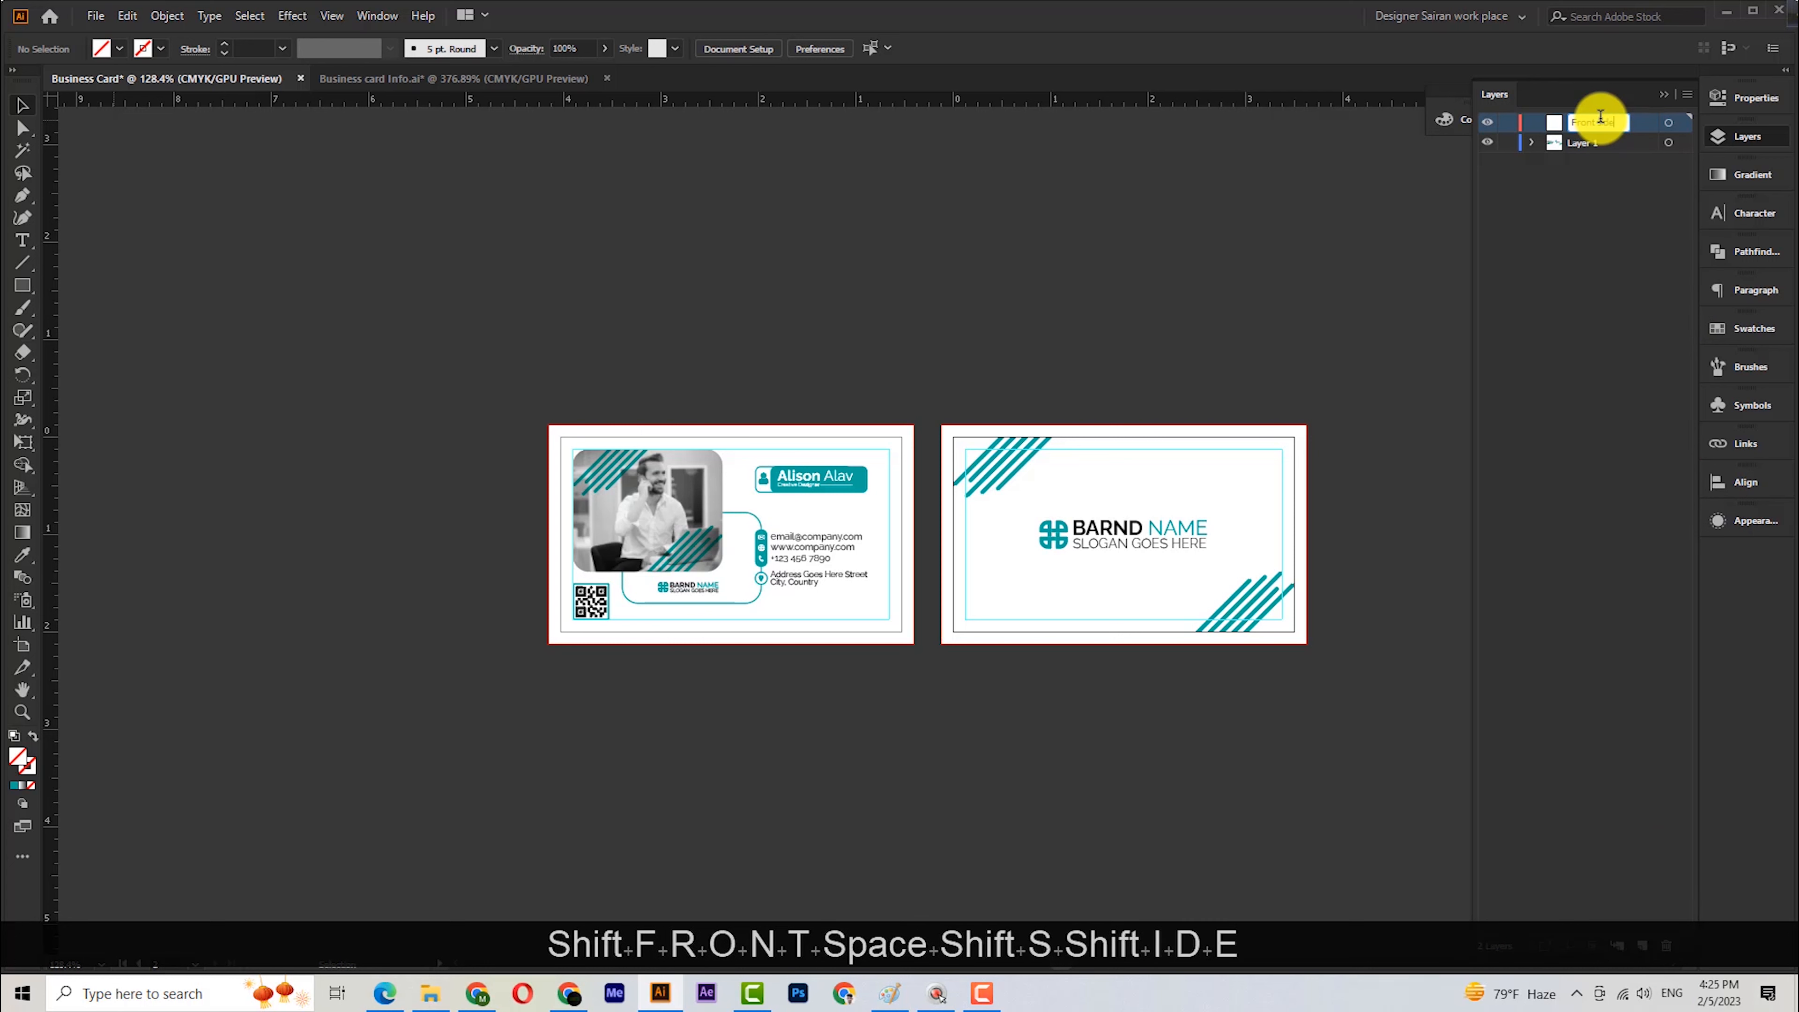
key(Return)
Rename Layer 1 as Back Side.
double_click(1582, 145)
key(BackSpace)
text(Back Side)
key(Return)
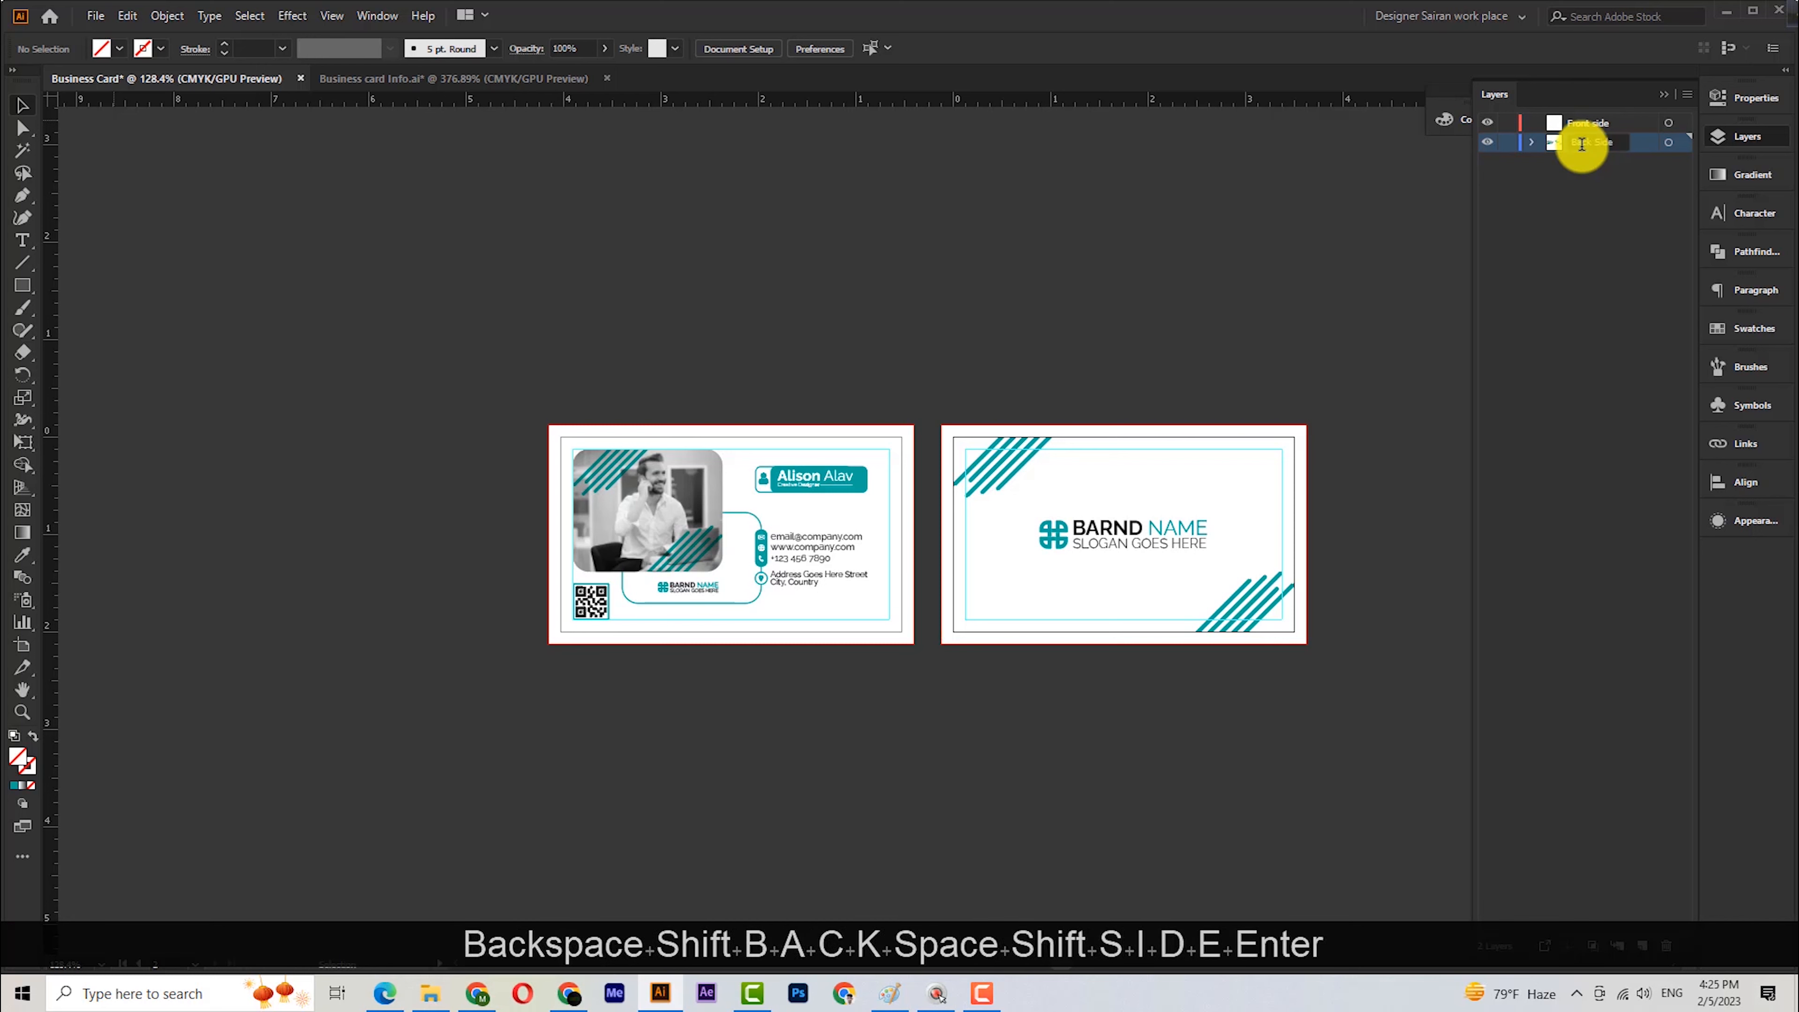
Move all front card artwork from the Back Side layer to the Front side layer, keeping it in place.
drag(547, 402, 928, 739)
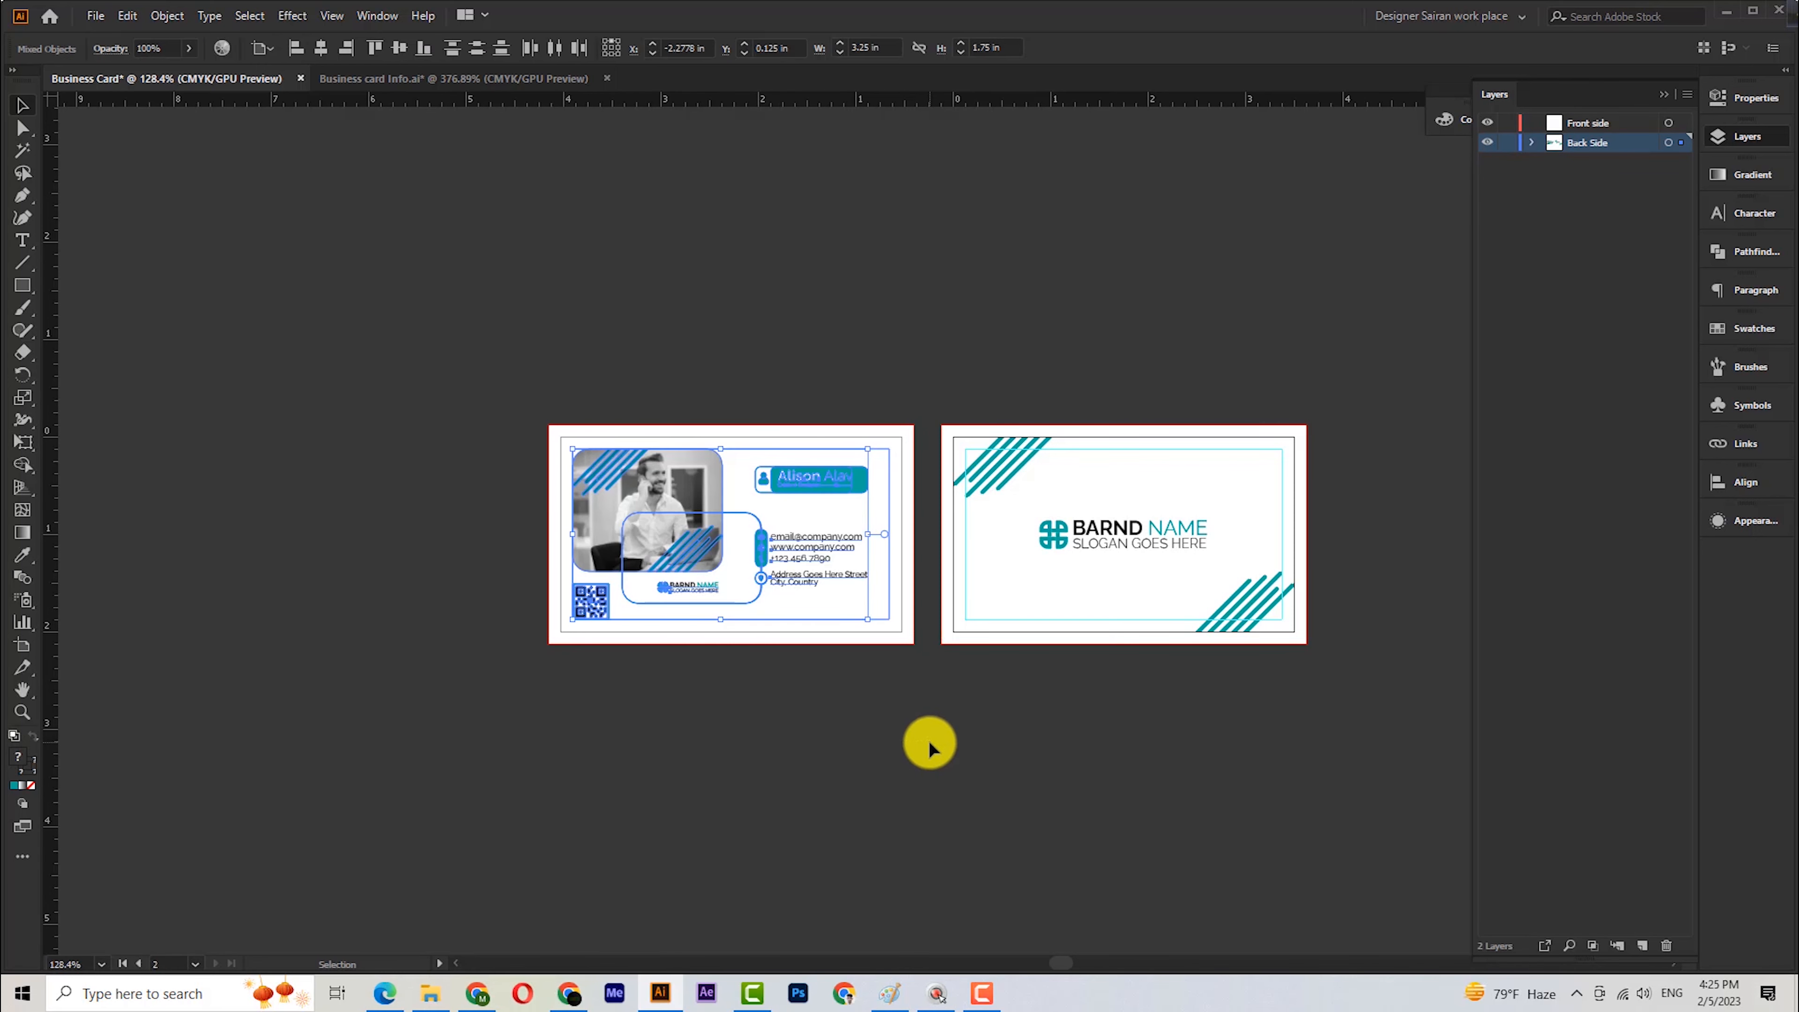
key(ctrl+x)
click(1576, 126)
key(ctrl+f)
click(1028, 285)
Hide the guides on both artboards.
right_click(952, 770)
click(976, 550)
scroll(1071, 496, right, 2)
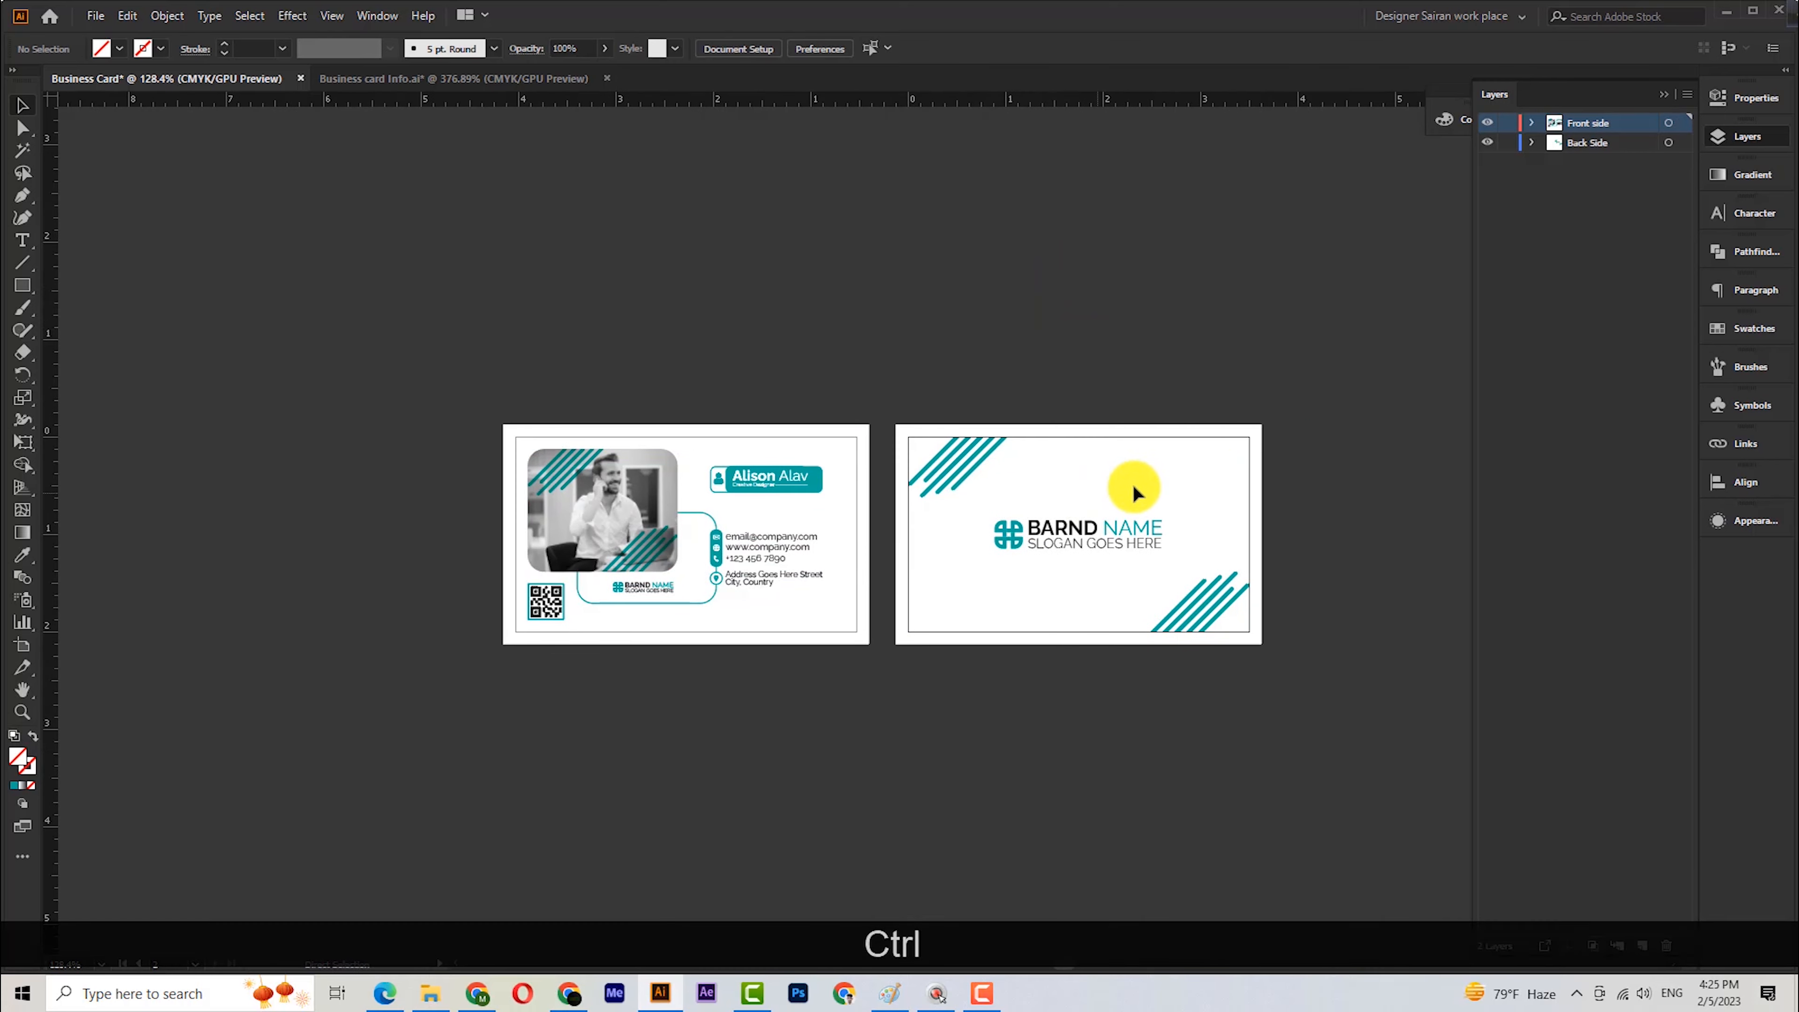
Add a new layer above the Front side layer and name it Die Cut.
click(1642, 945)
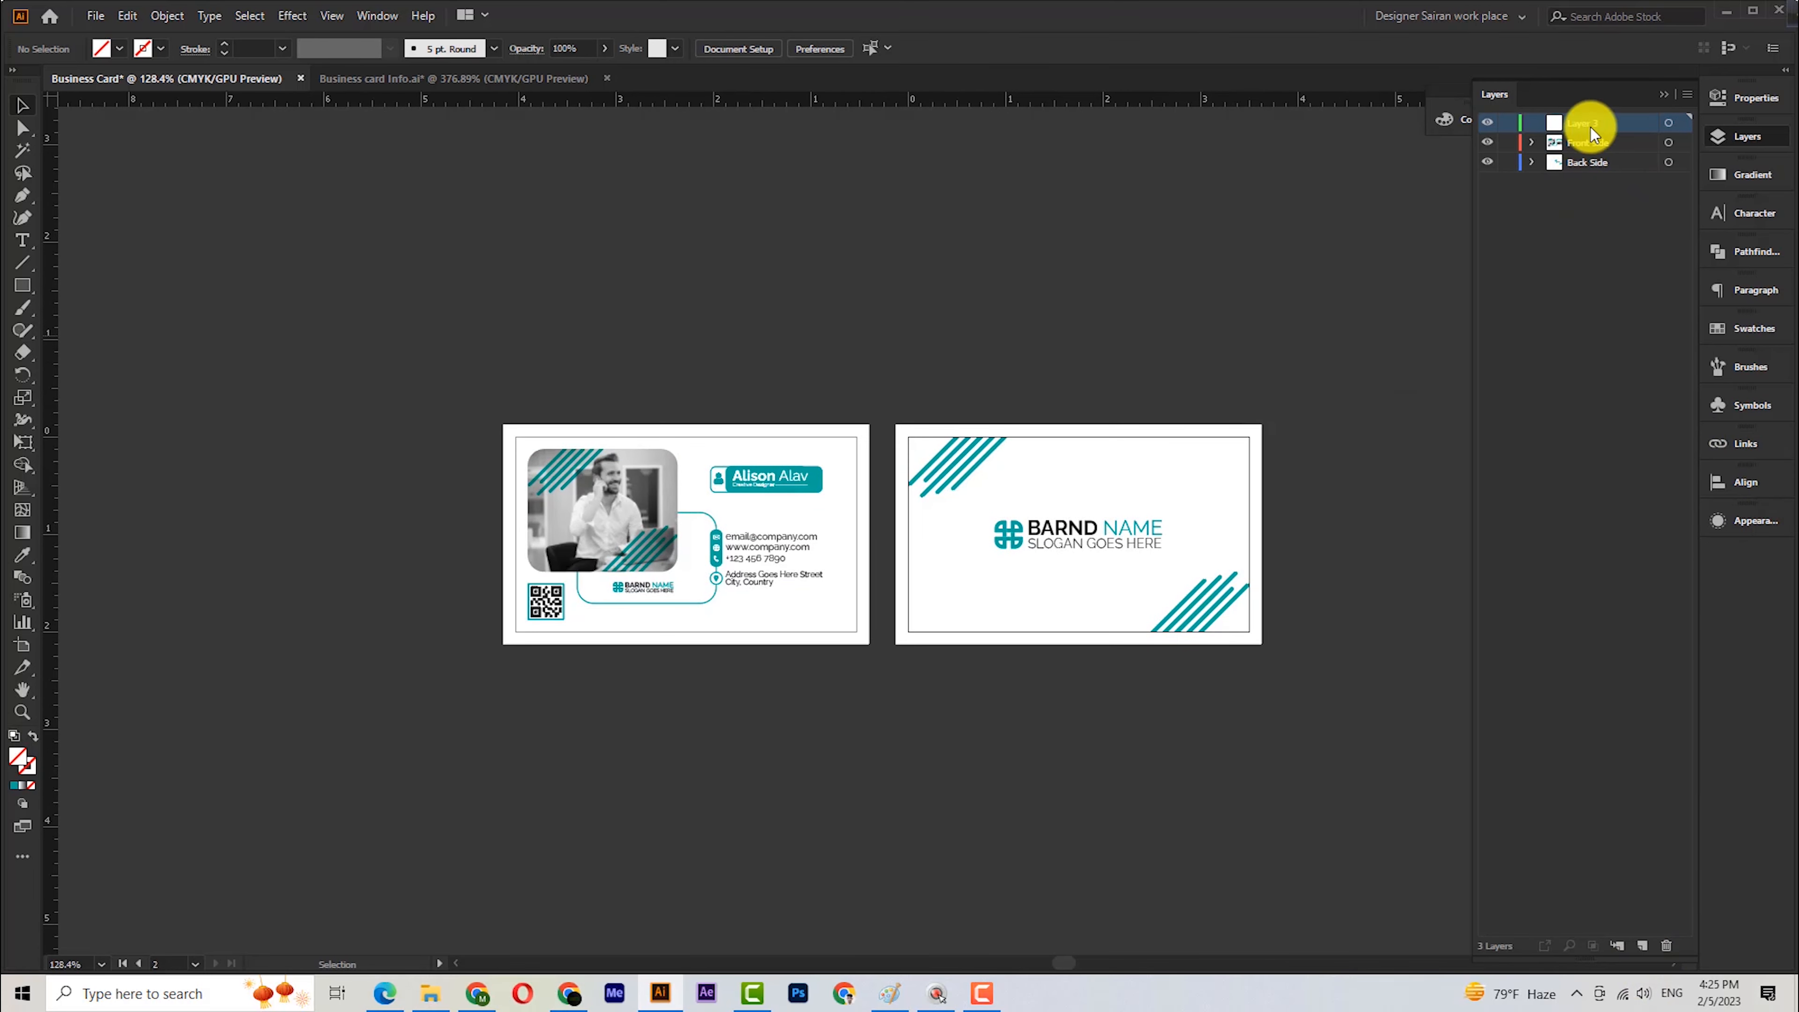
key(BackSpace)
text(Die Cut)
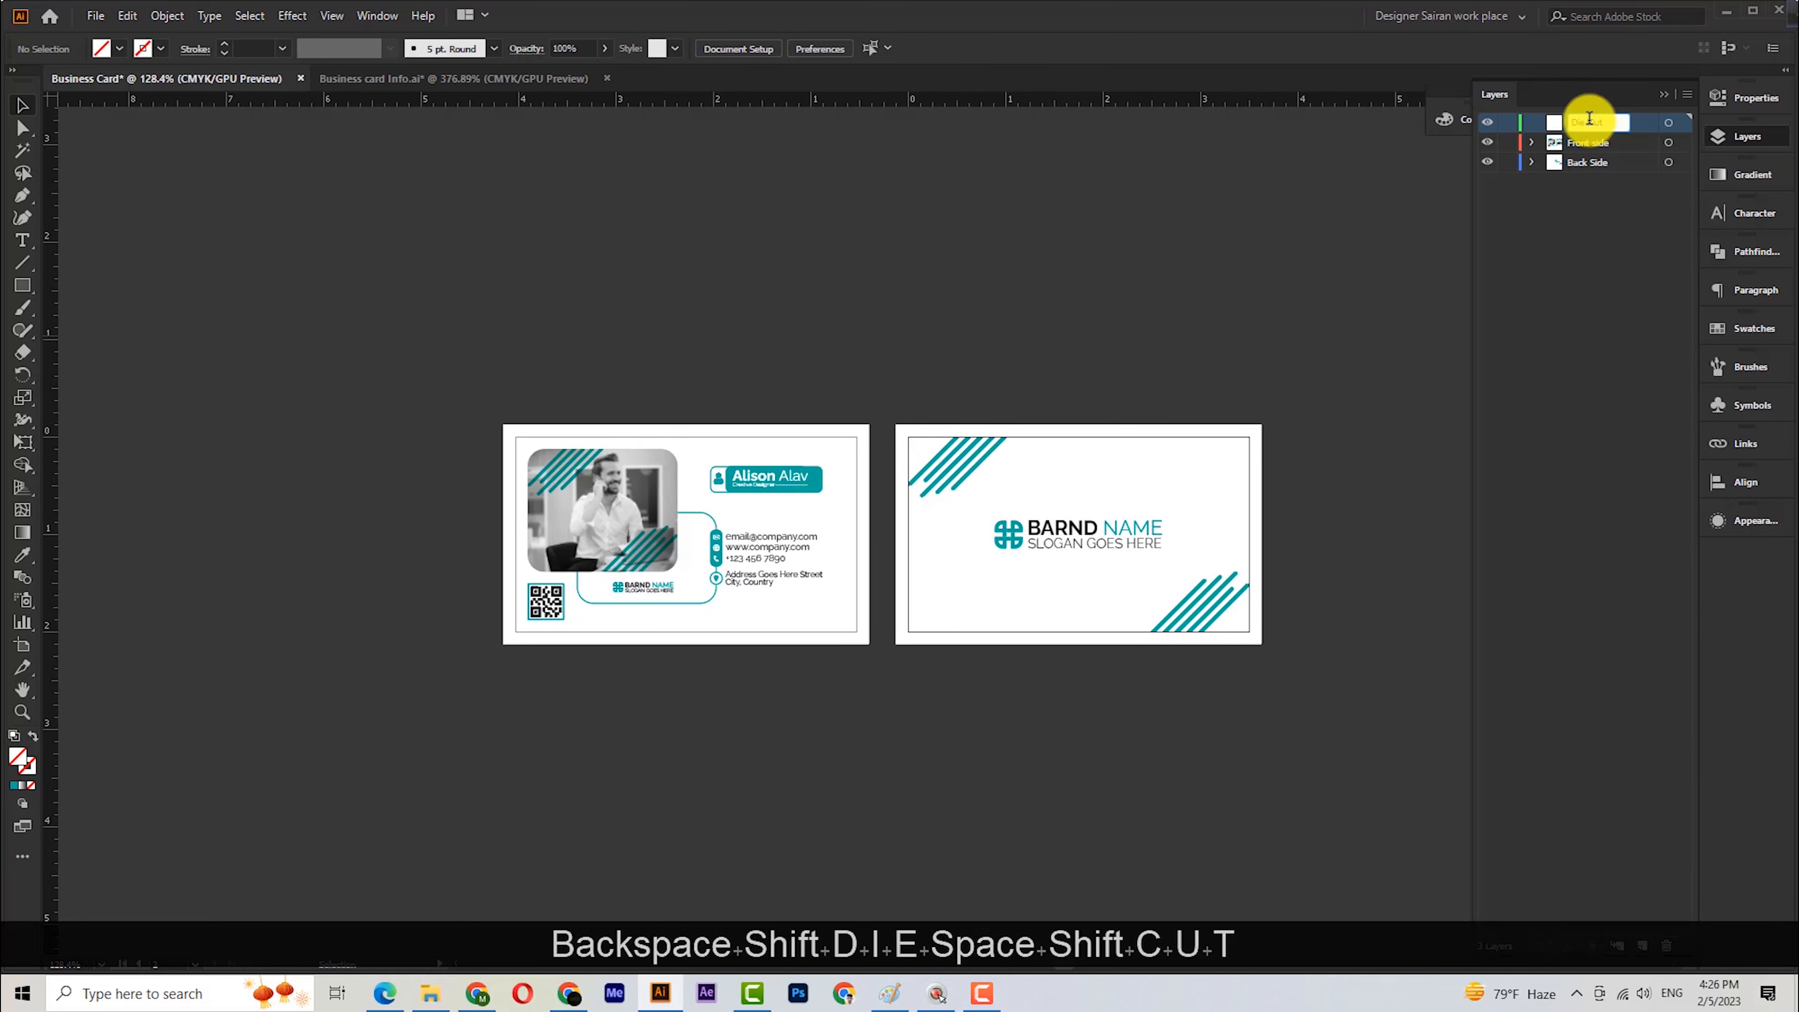
key(Return)
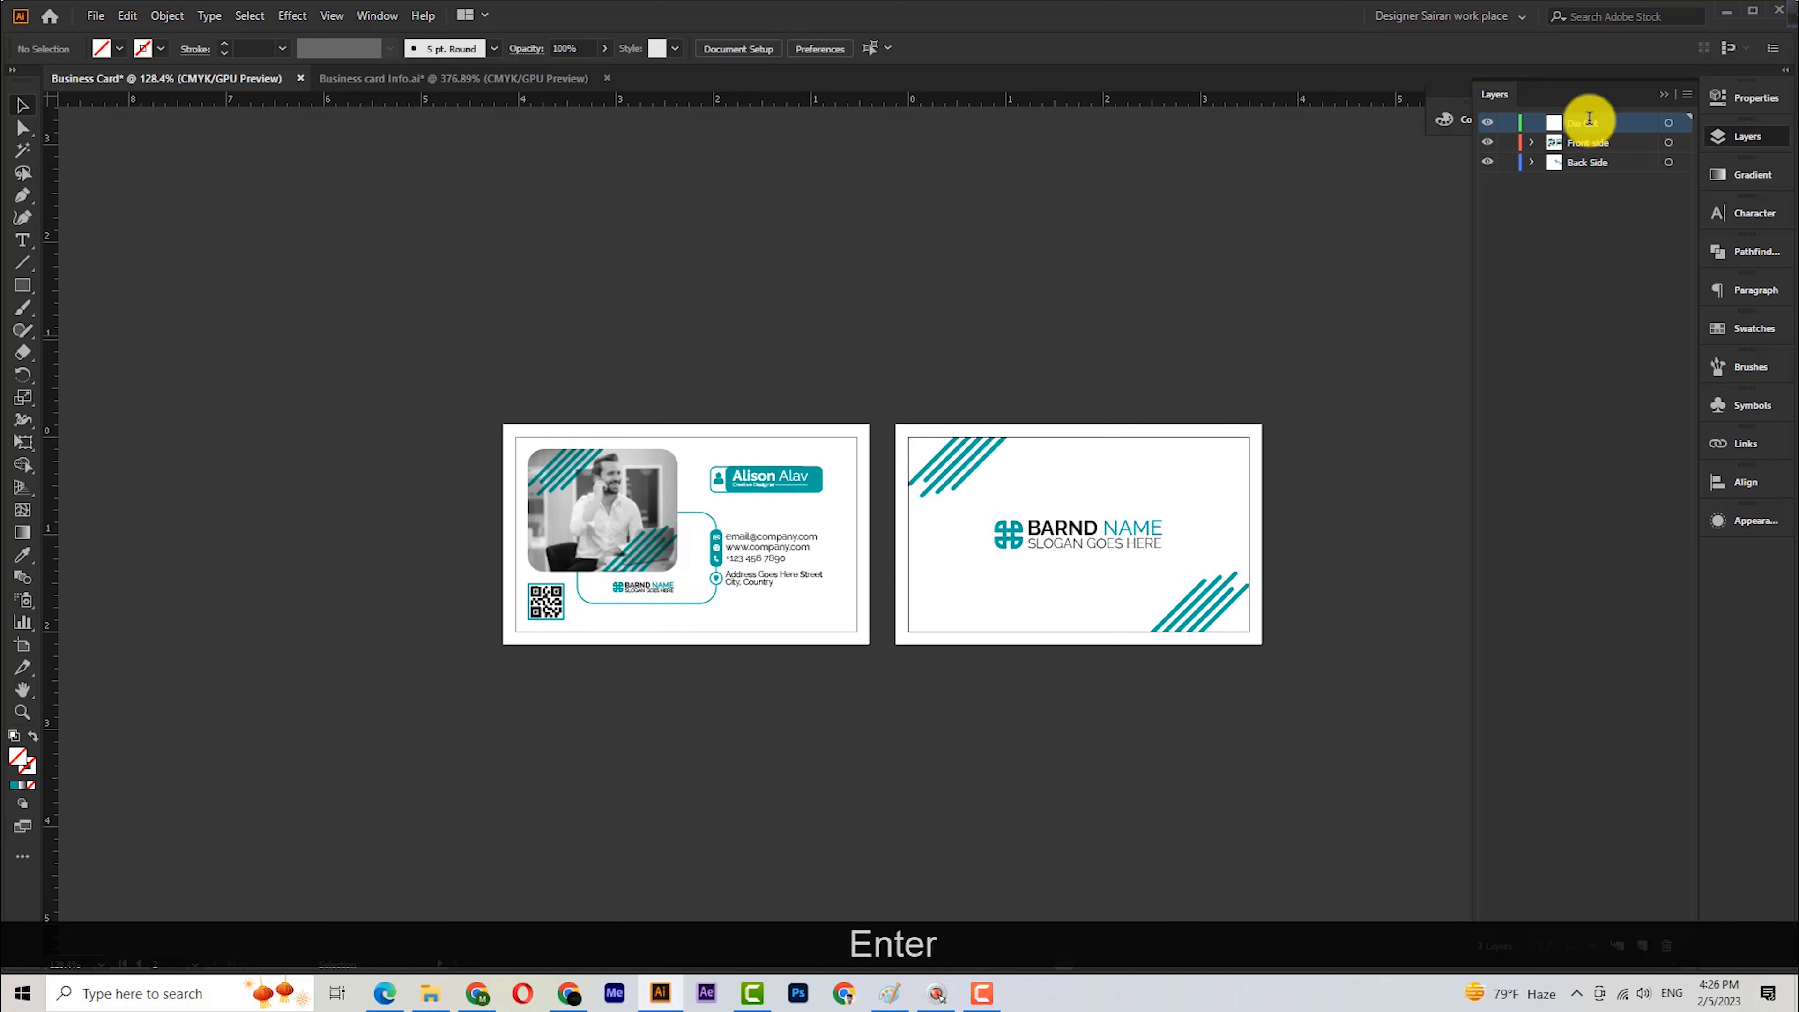
Create a rectangle 3.5 in wide and 2 in high on the Die Cut layer.
click(21, 286)
click(571, 385)
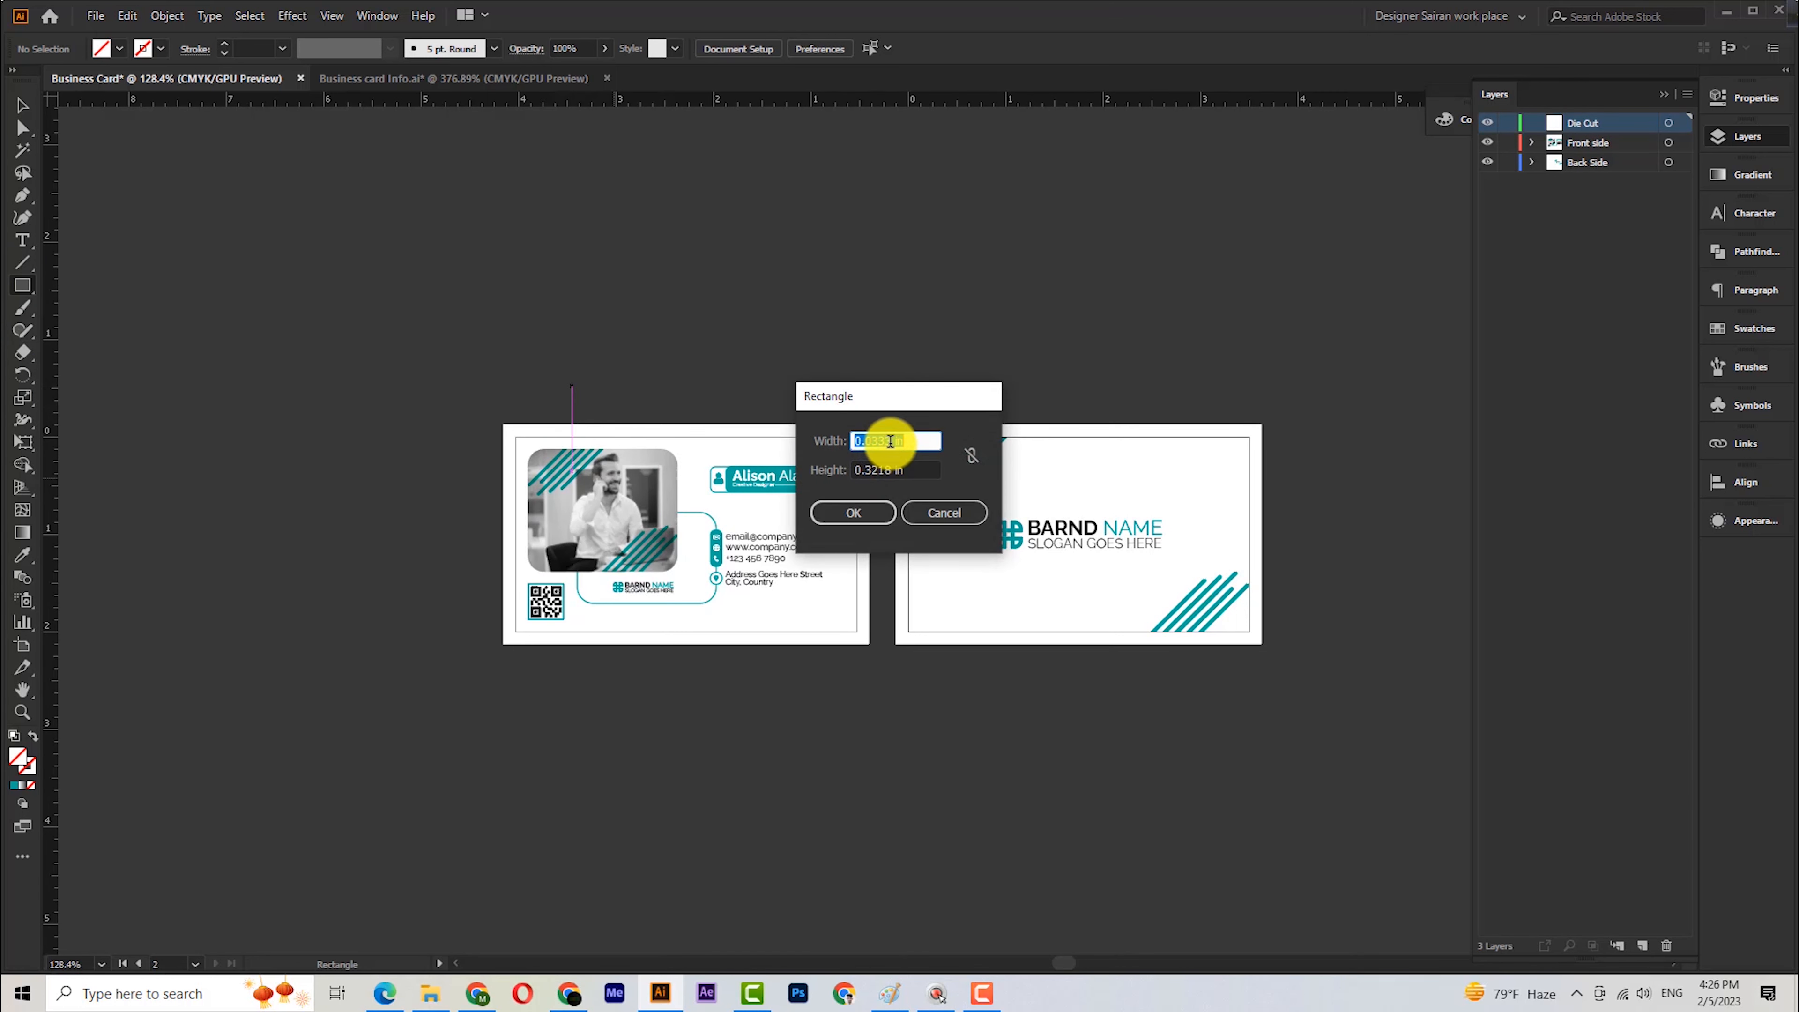
key(BackSpace)
text(3.58)
key(BackSpace)
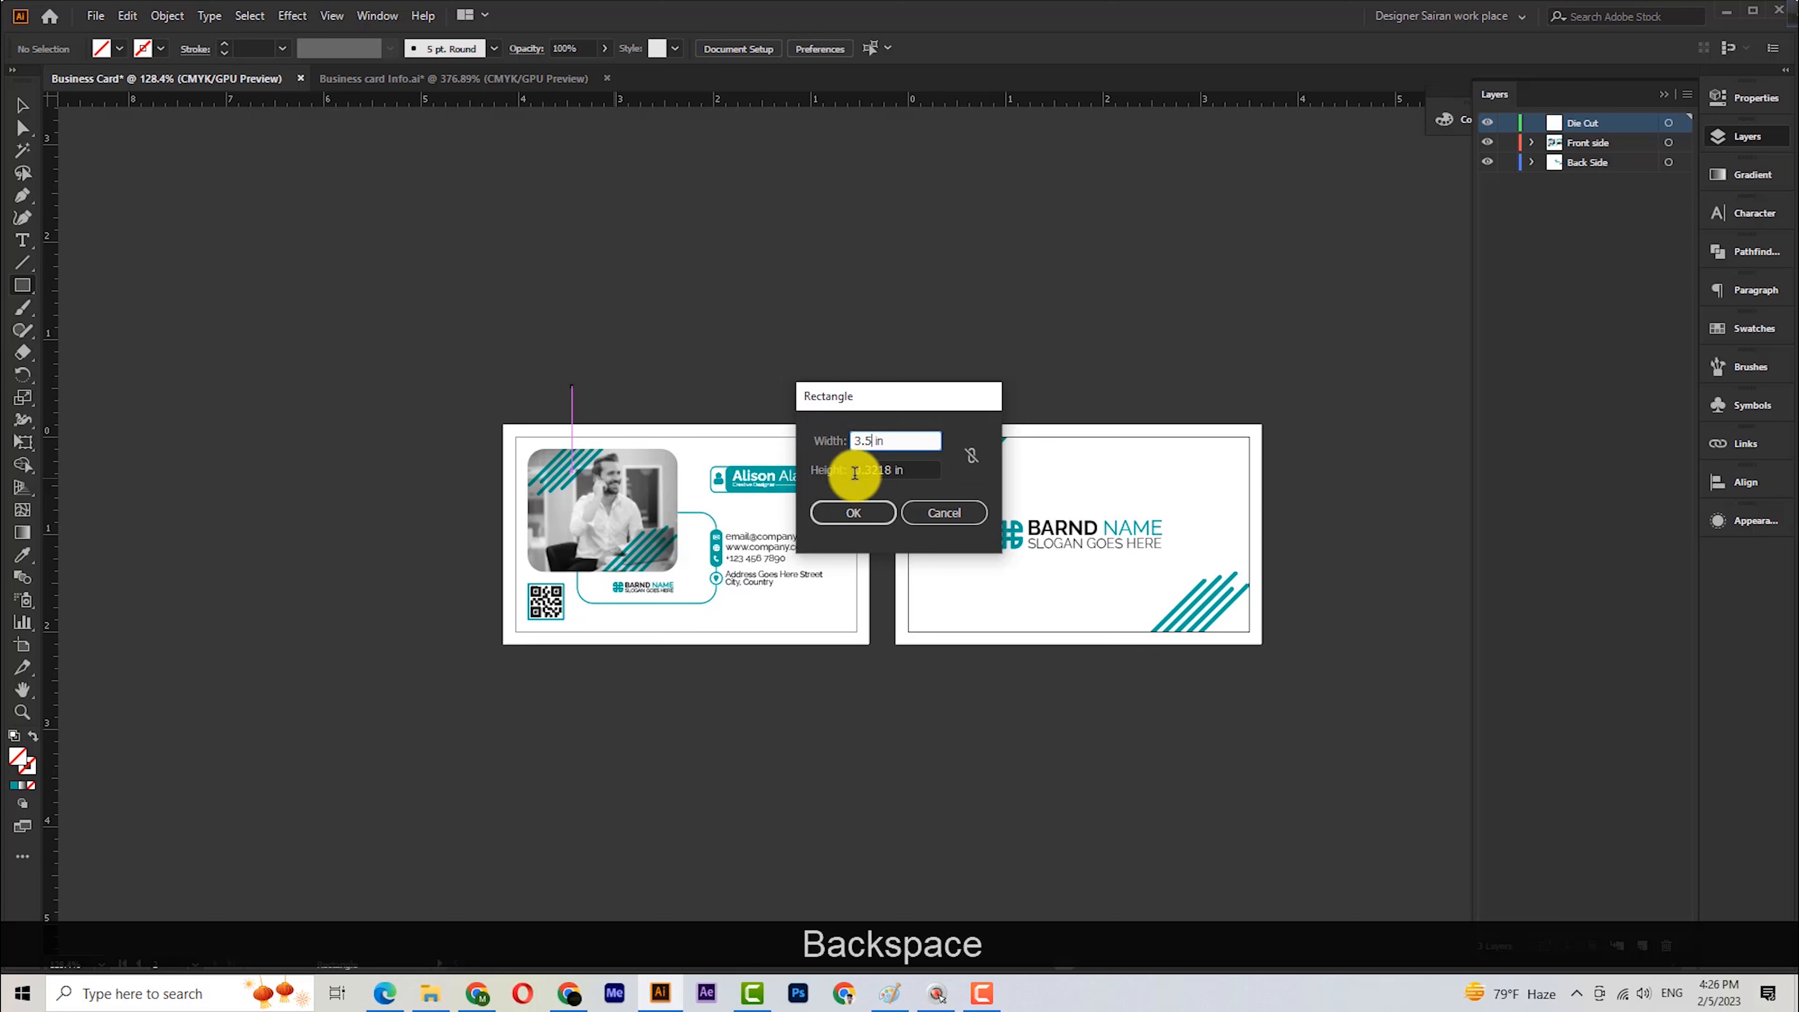
drag(897, 469, 815, 470)
key(BackSpace)
text(2)
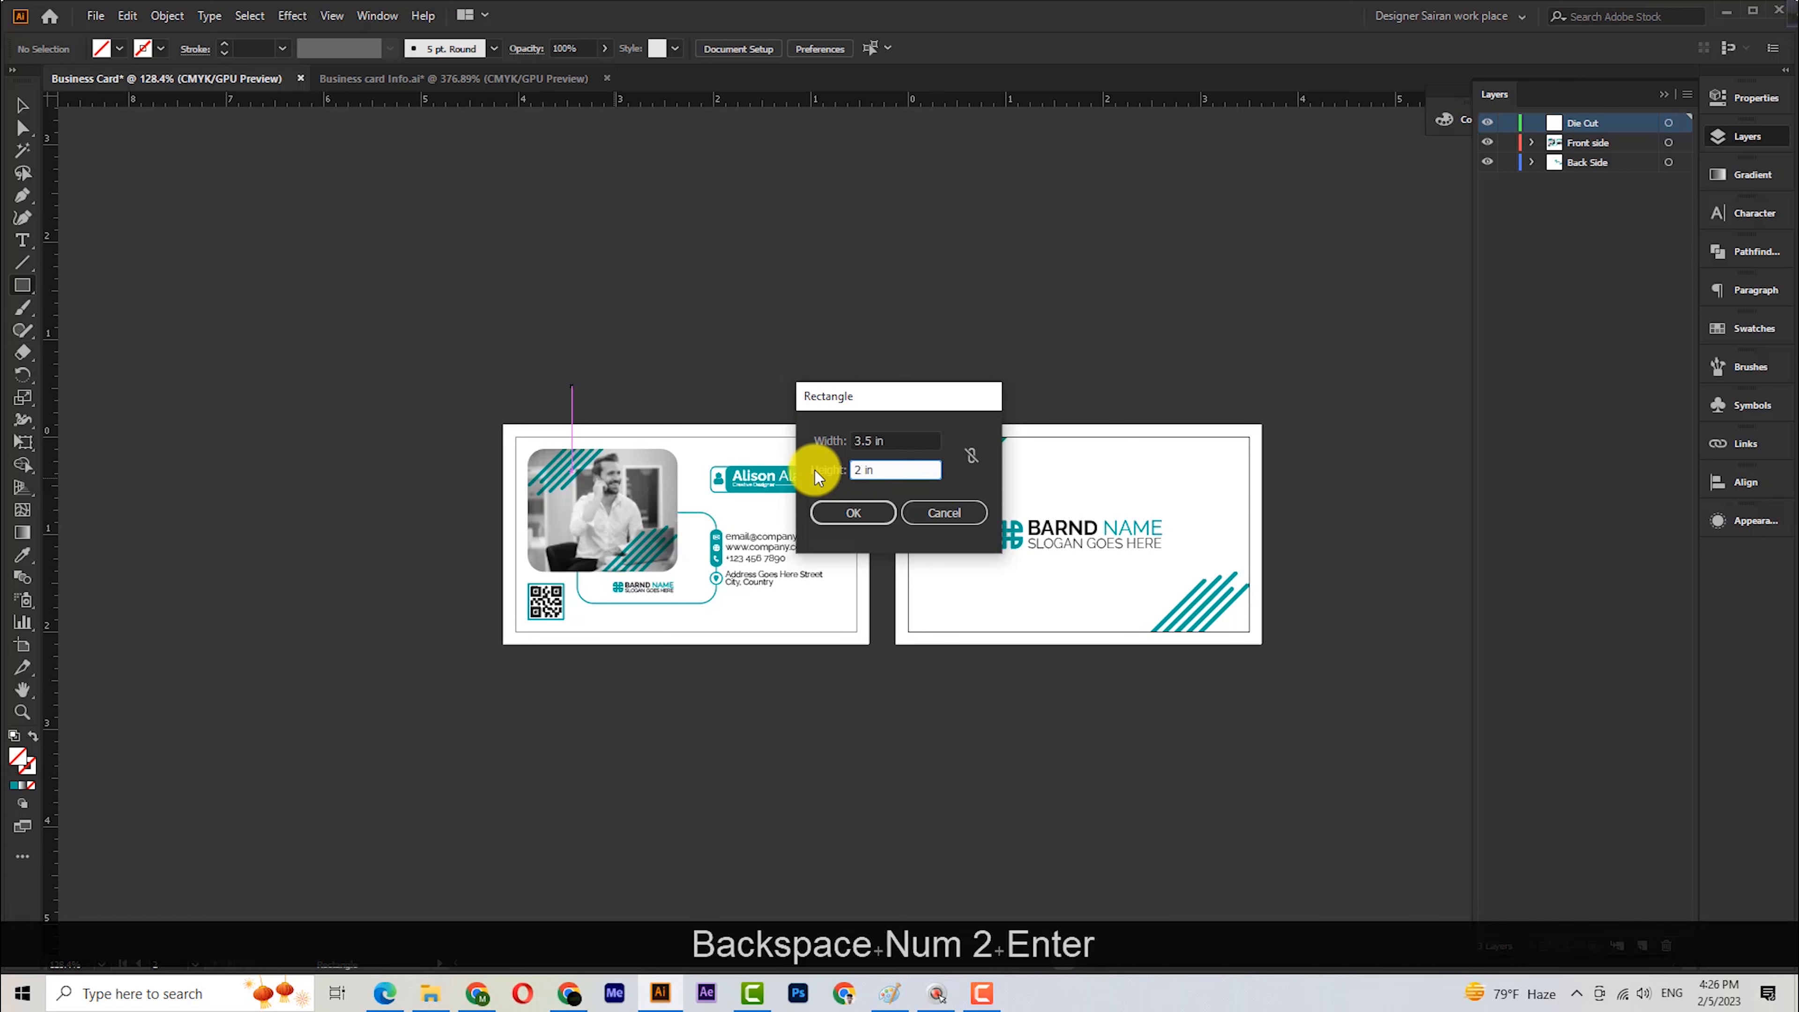
key(Return)
Give the new rectangle a black 0.25 pt stroke.
click(157, 49)
click(157, 48)
click(157, 48)
click(56, 89)
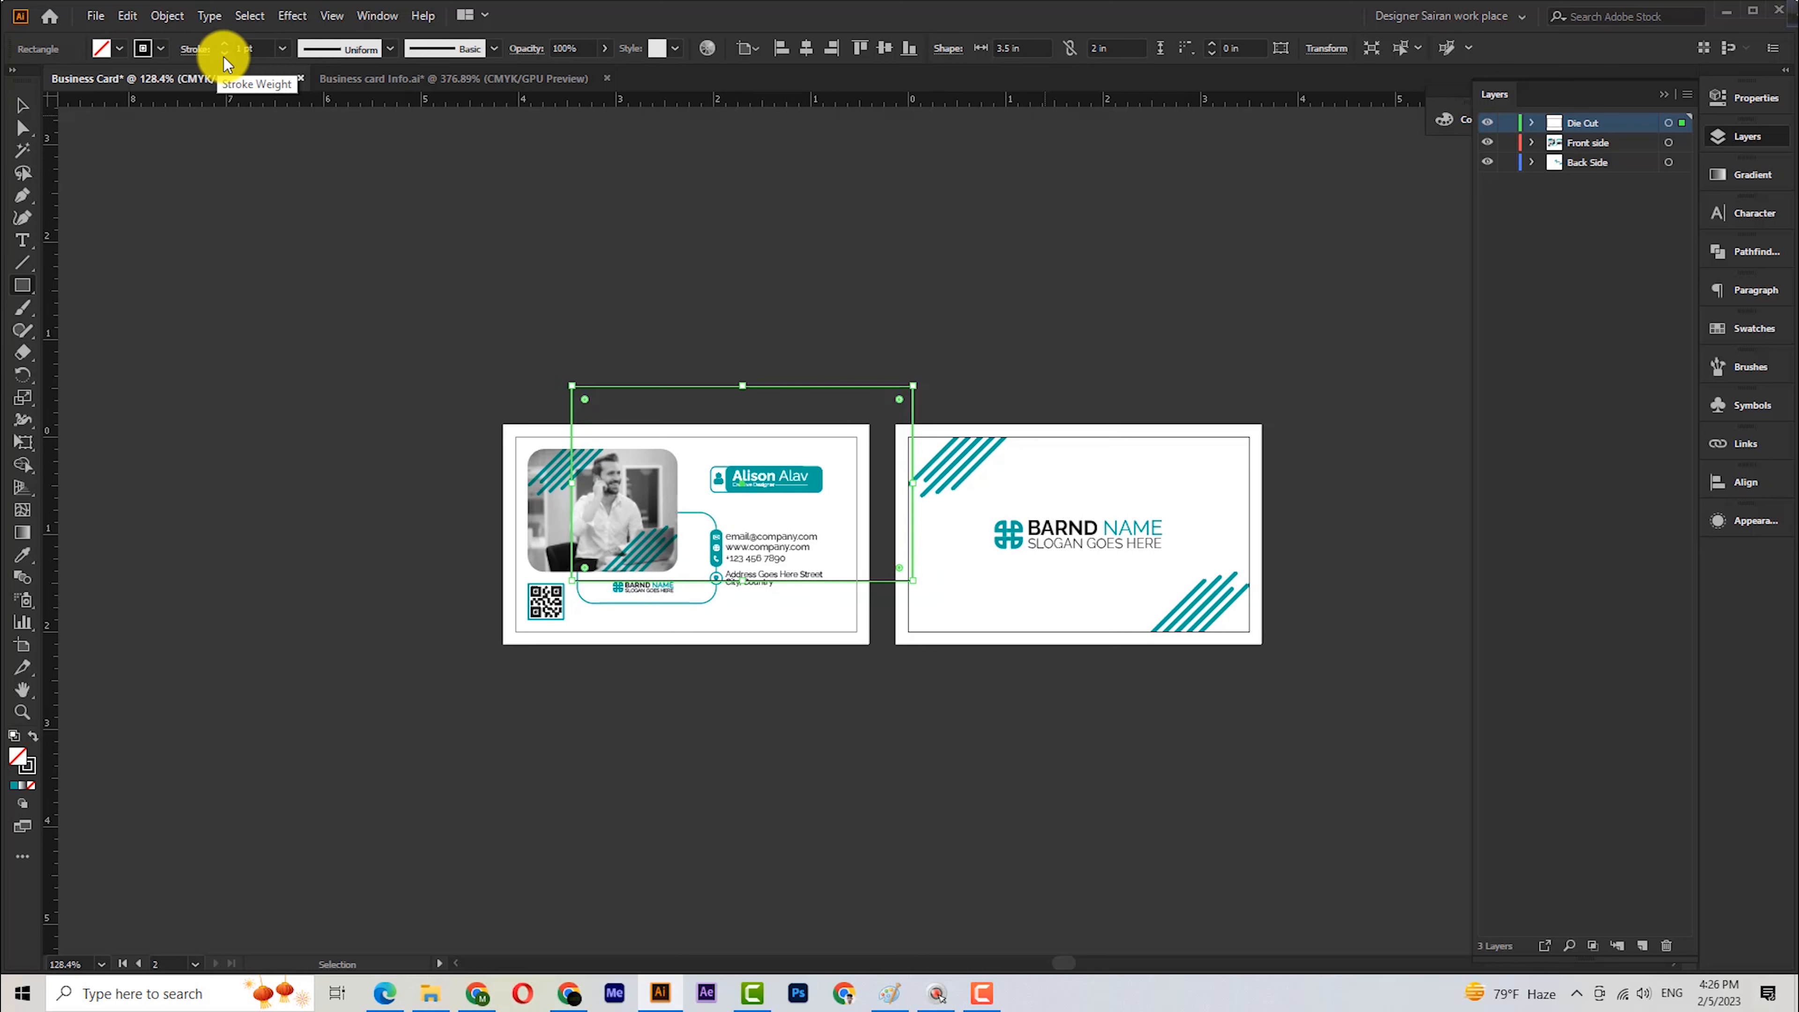
Center the rectangle horizontally and vertically on the back card's artboard.
click(25, 104)
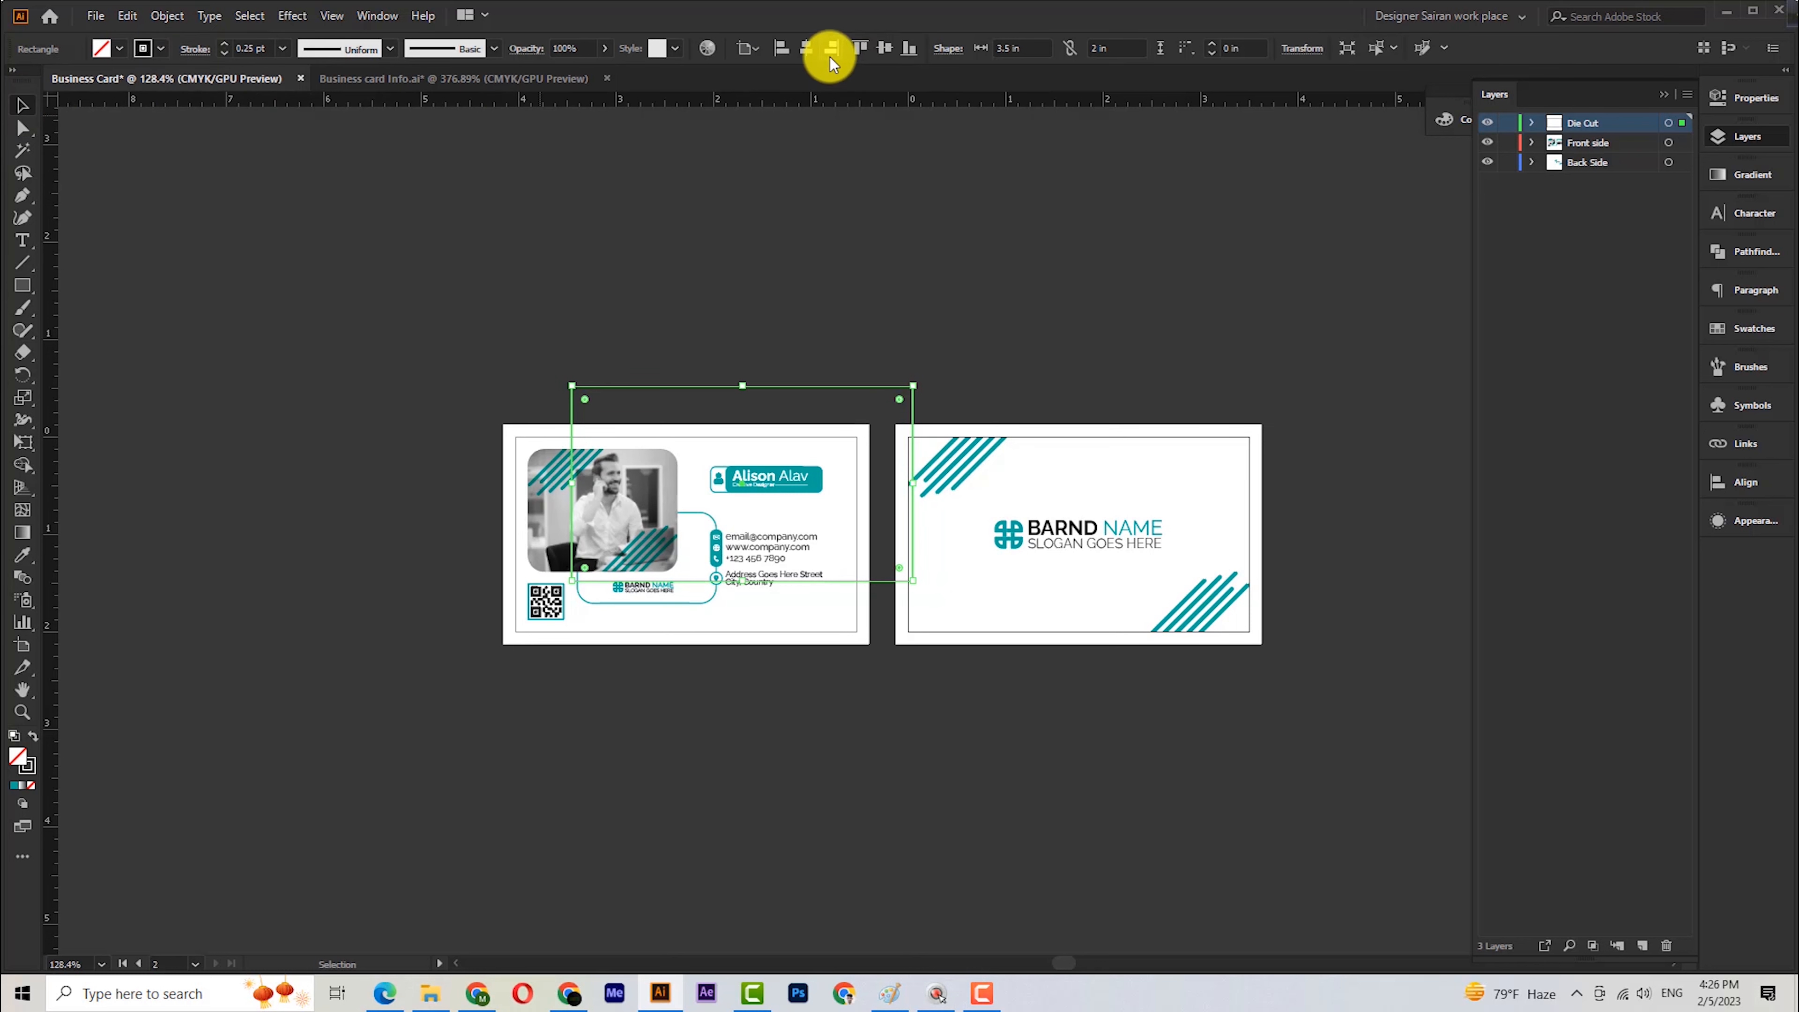
click(812, 47)
click(879, 48)
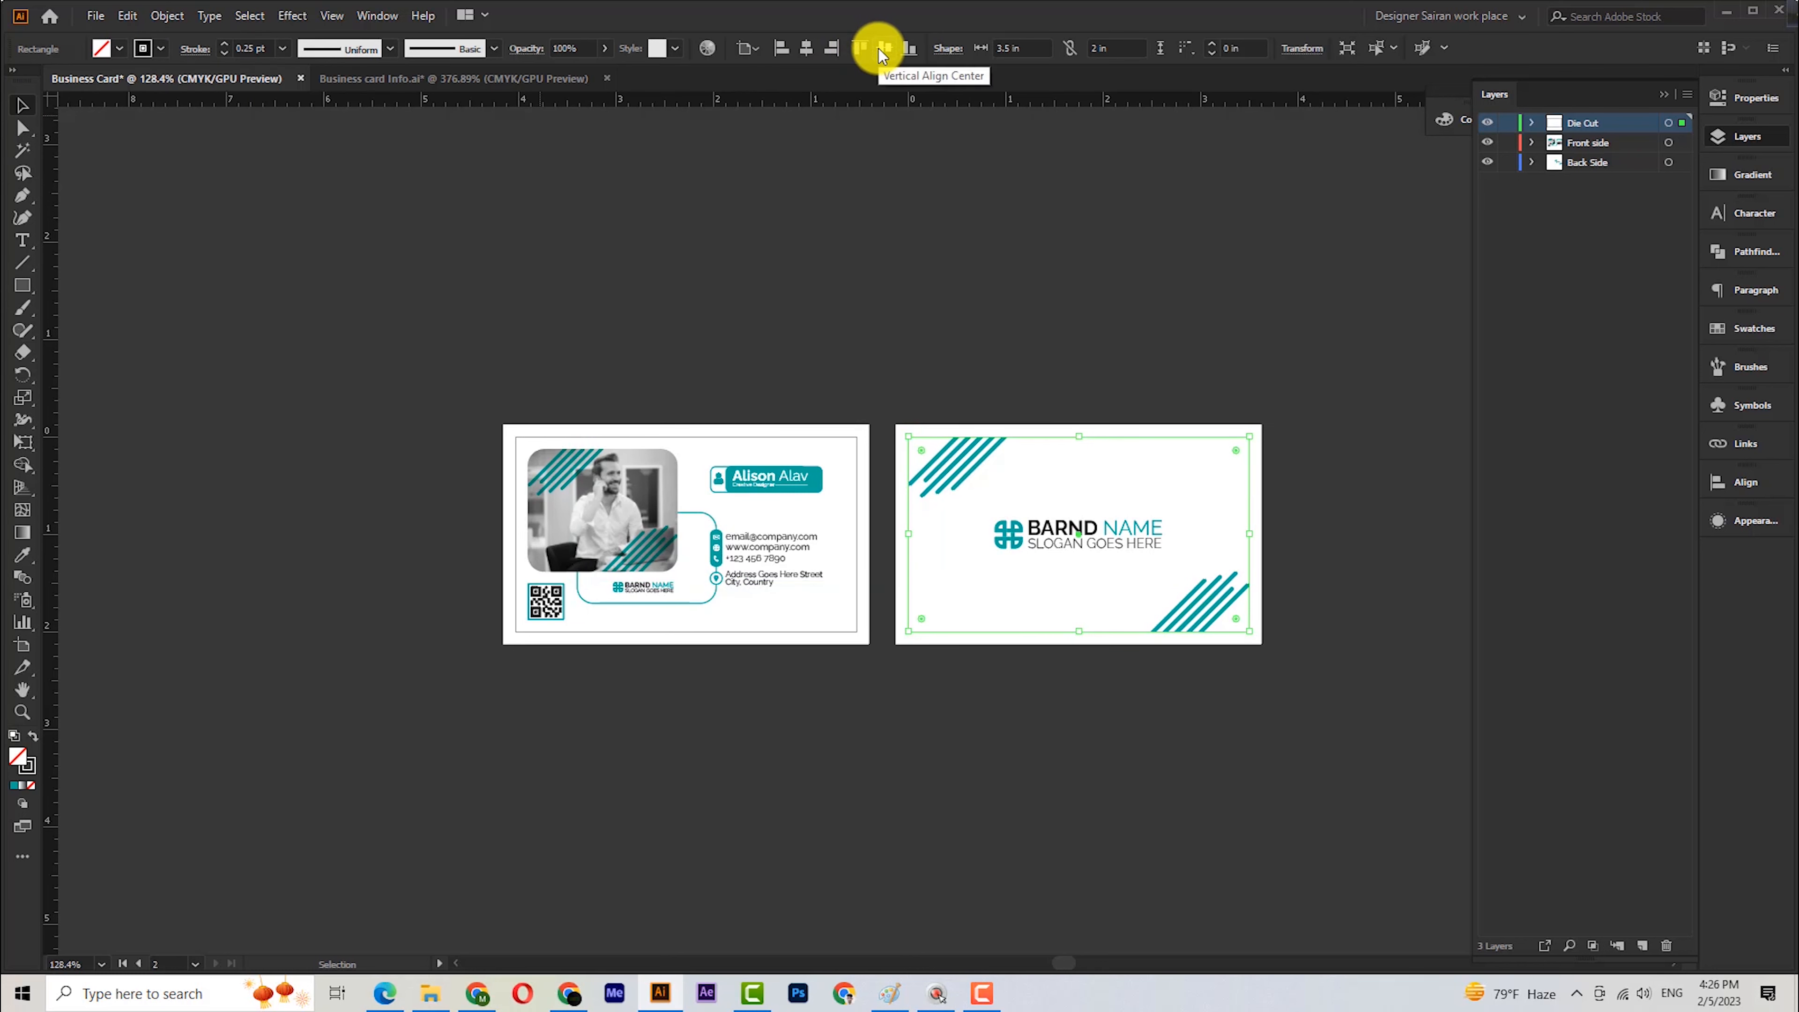
Set the die-cut rectangle's stroke to 0.5 pt and round all its corners to about 0.17 in.
ctrl+click(1294, 574)
drag(1249, 503, 1346, 468)
click(1668, 124)
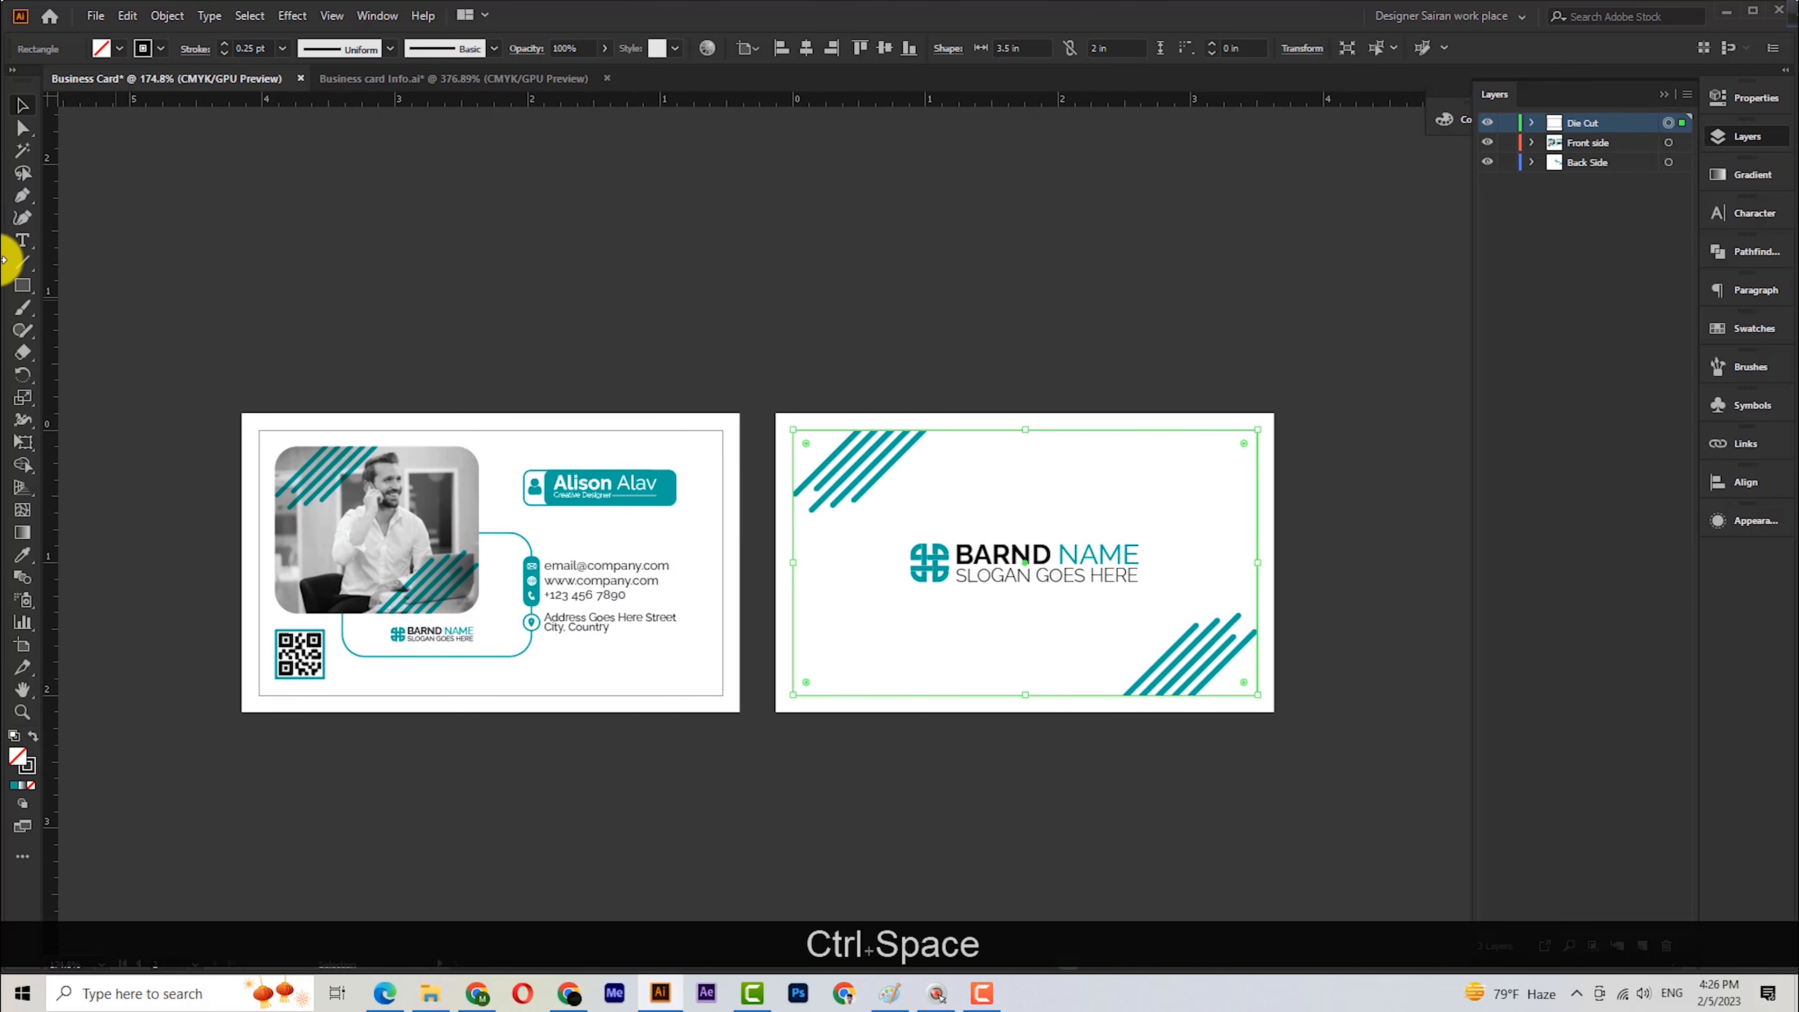
click(15, 125)
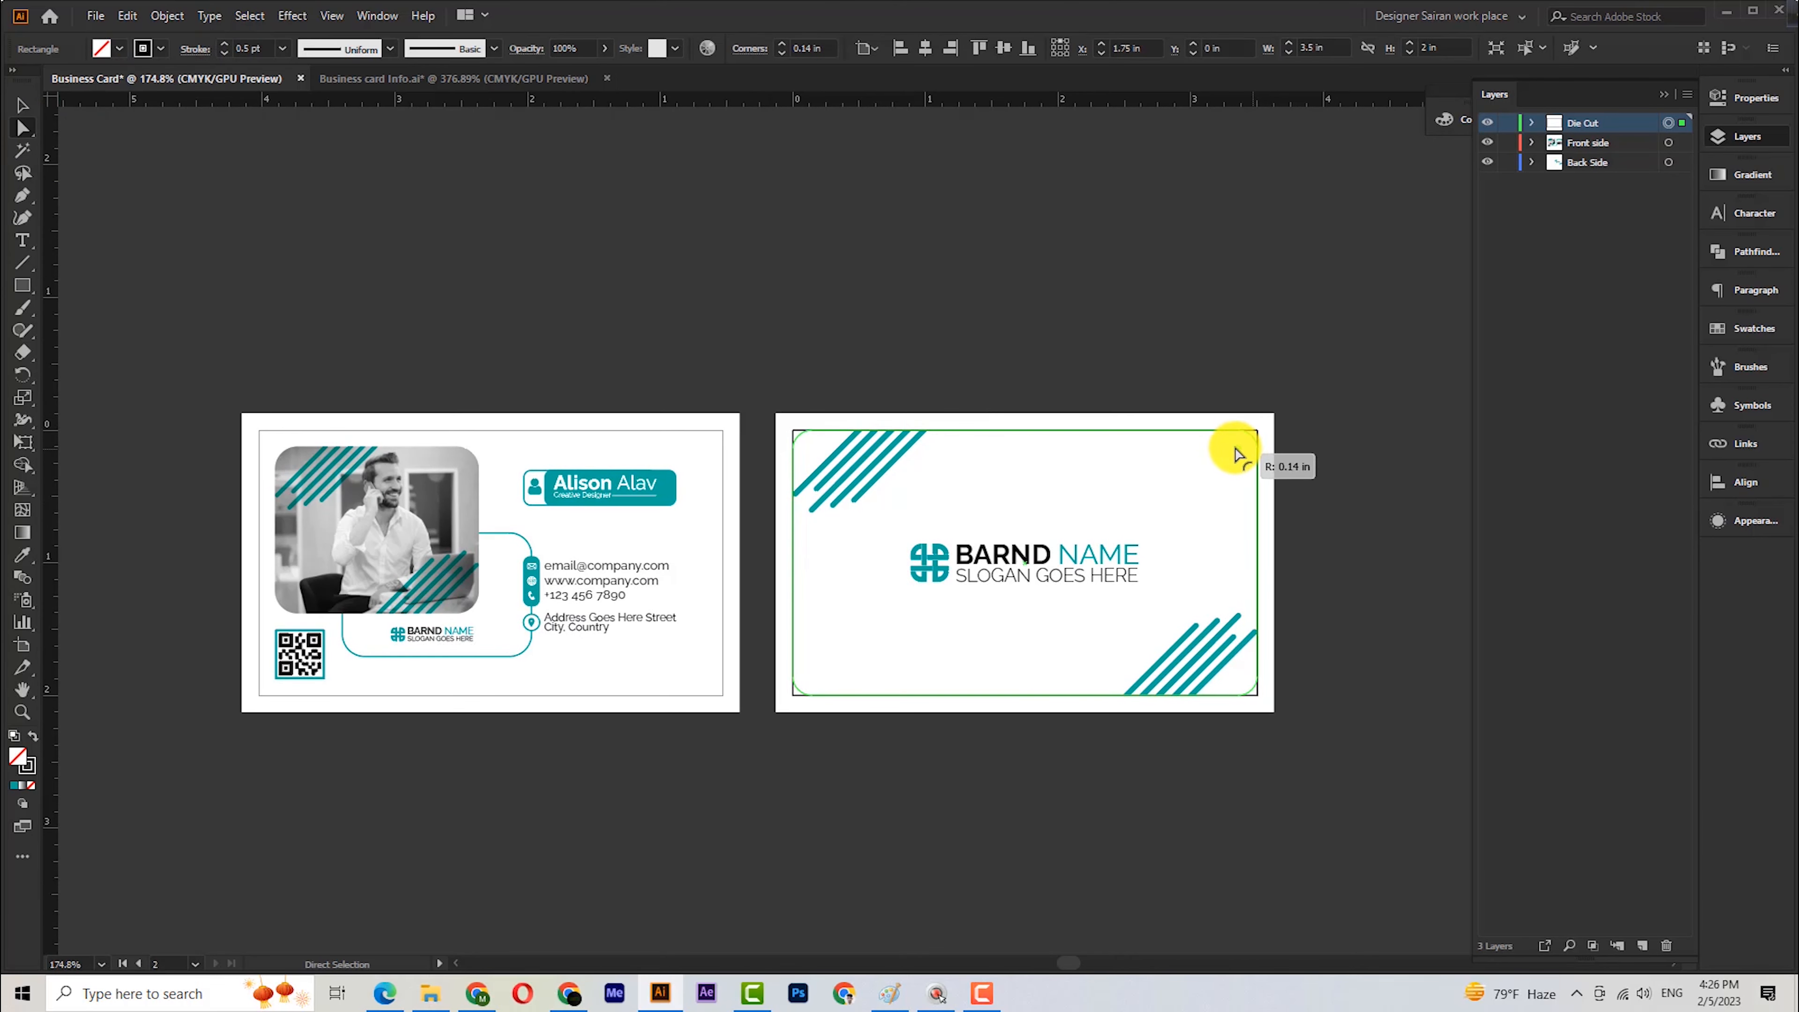
click(22, 105)
Copy the rounded die-cut rectangle and center the copy horizontally and vertically on the front card's artboard.
key(ctrl)
key(ctrl+c)
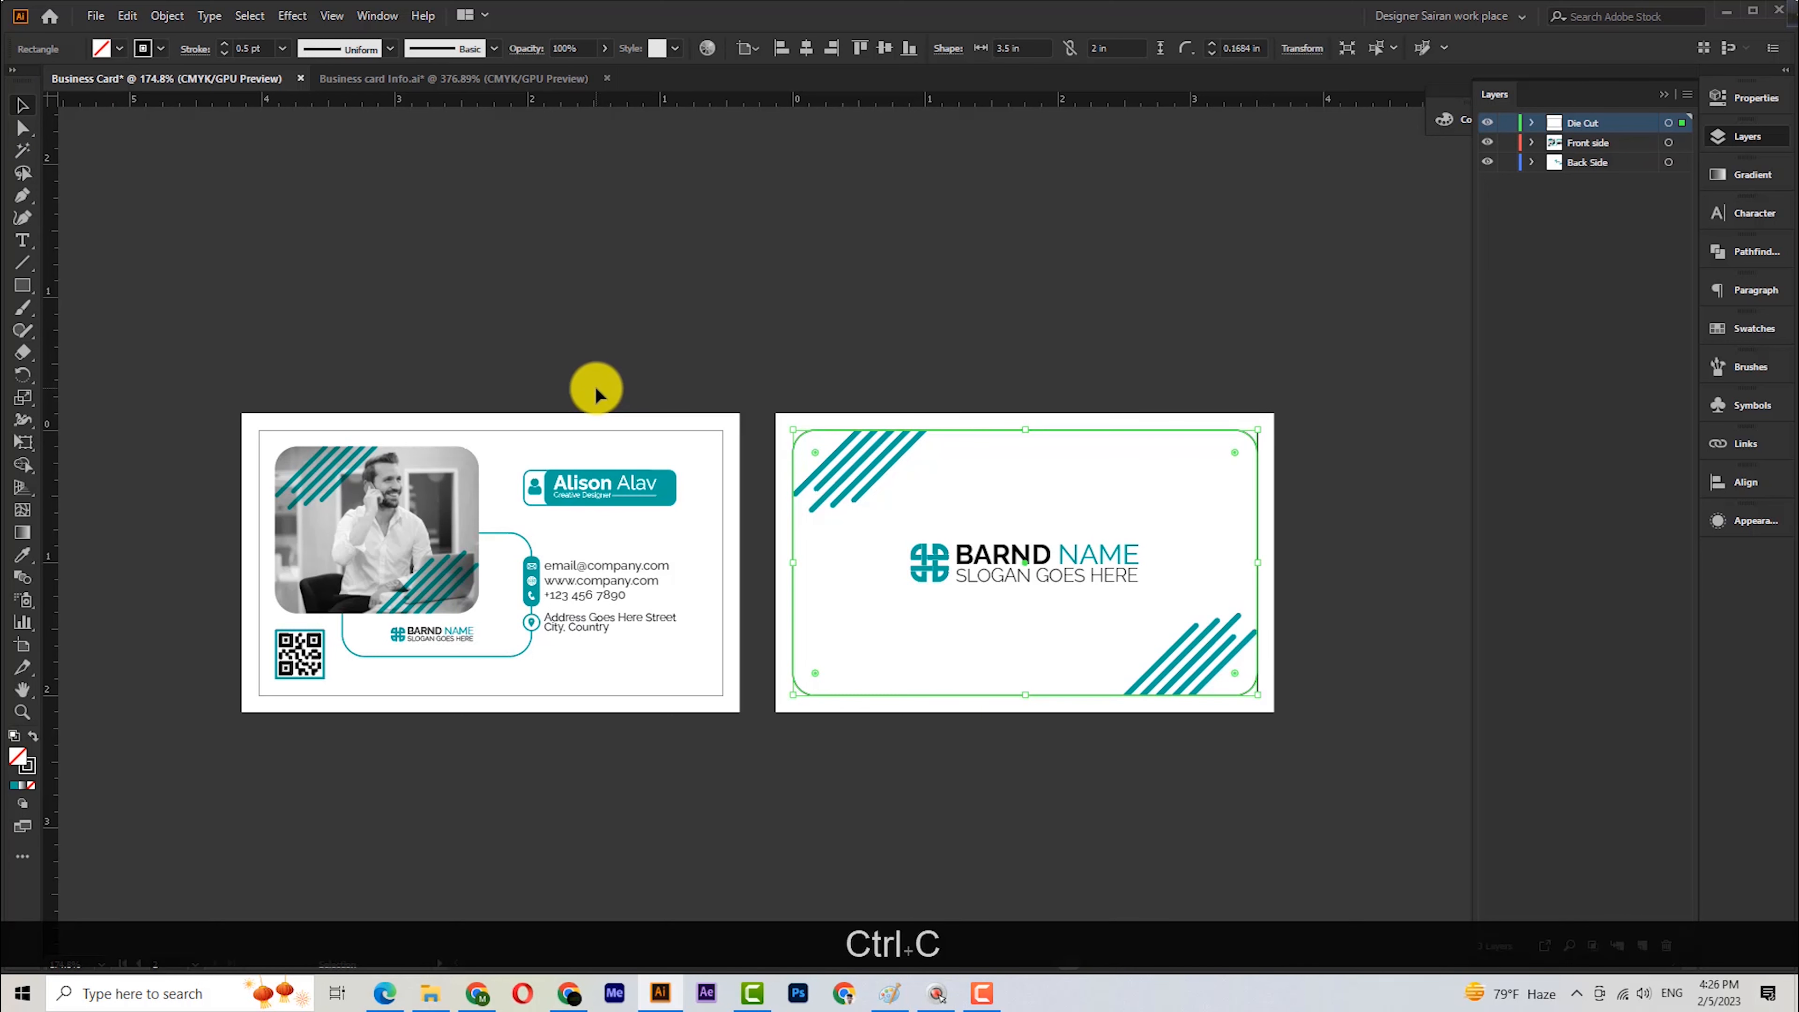
key(ctrl+v)
drag(753, 404, 474, 421)
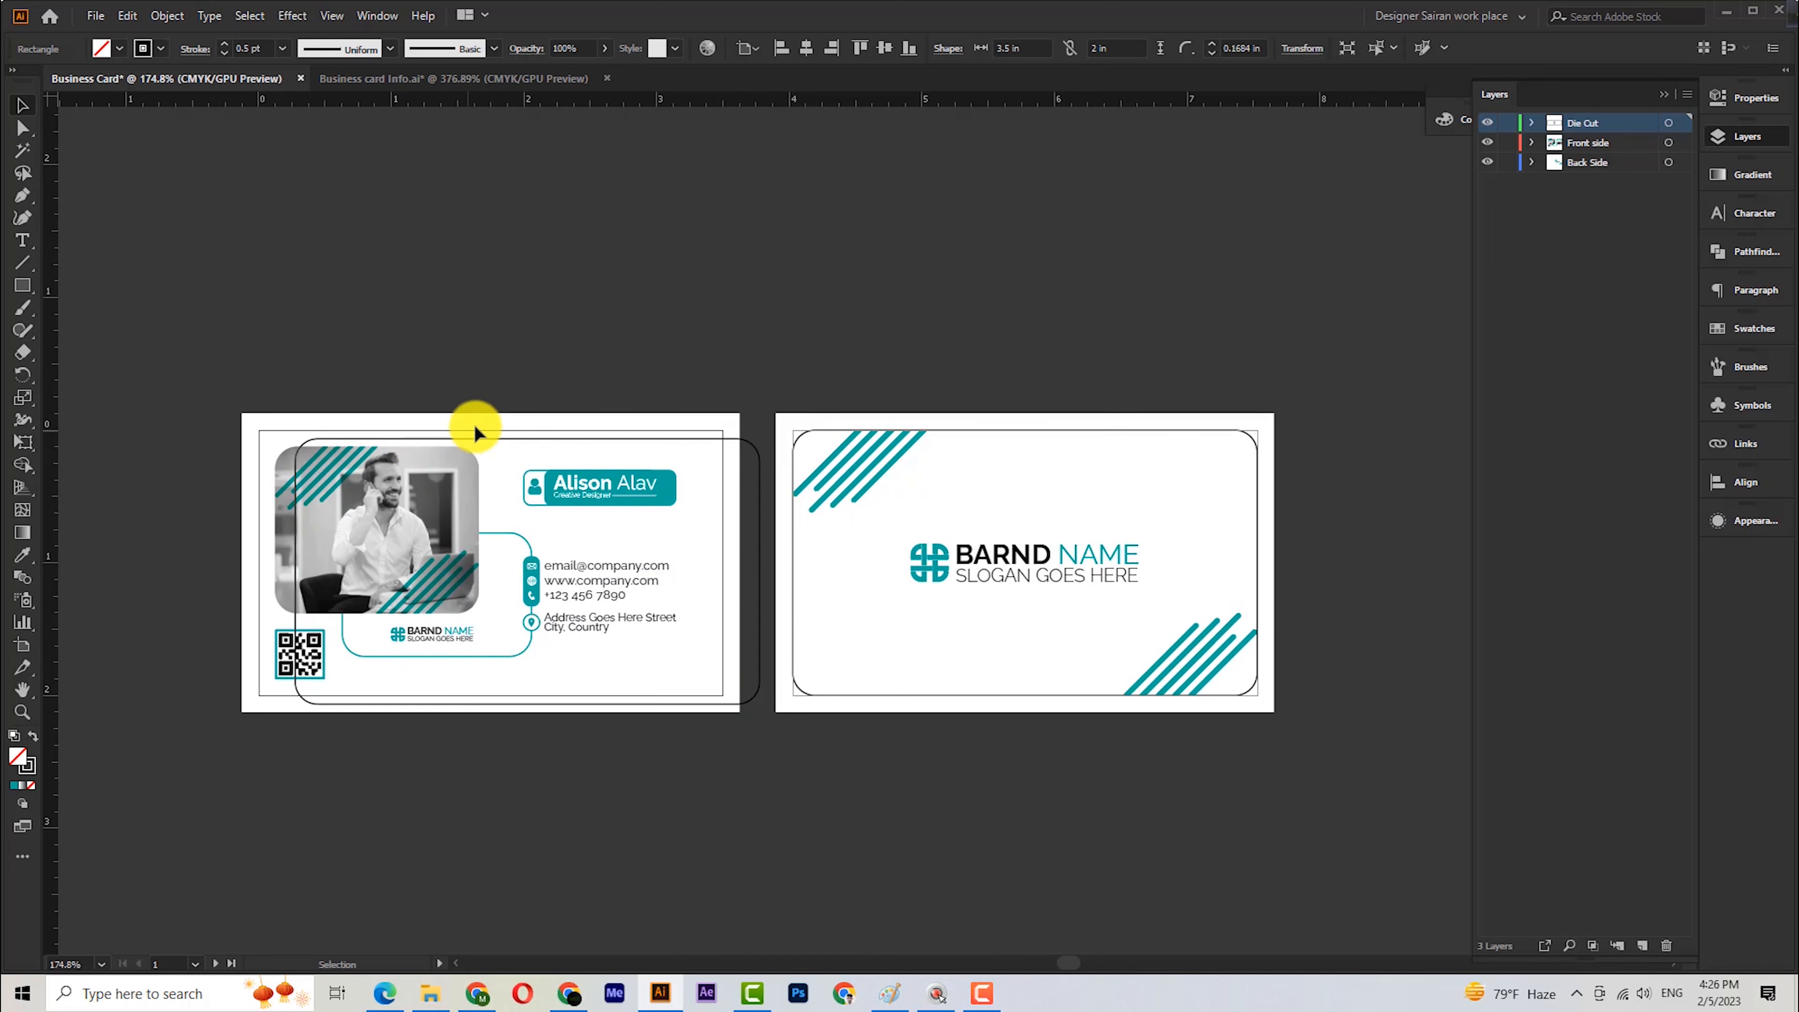
click(811, 55)
click(882, 50)
click(835, 109)
Hide the Die Cut layer.
ctrl+click(803, 374)
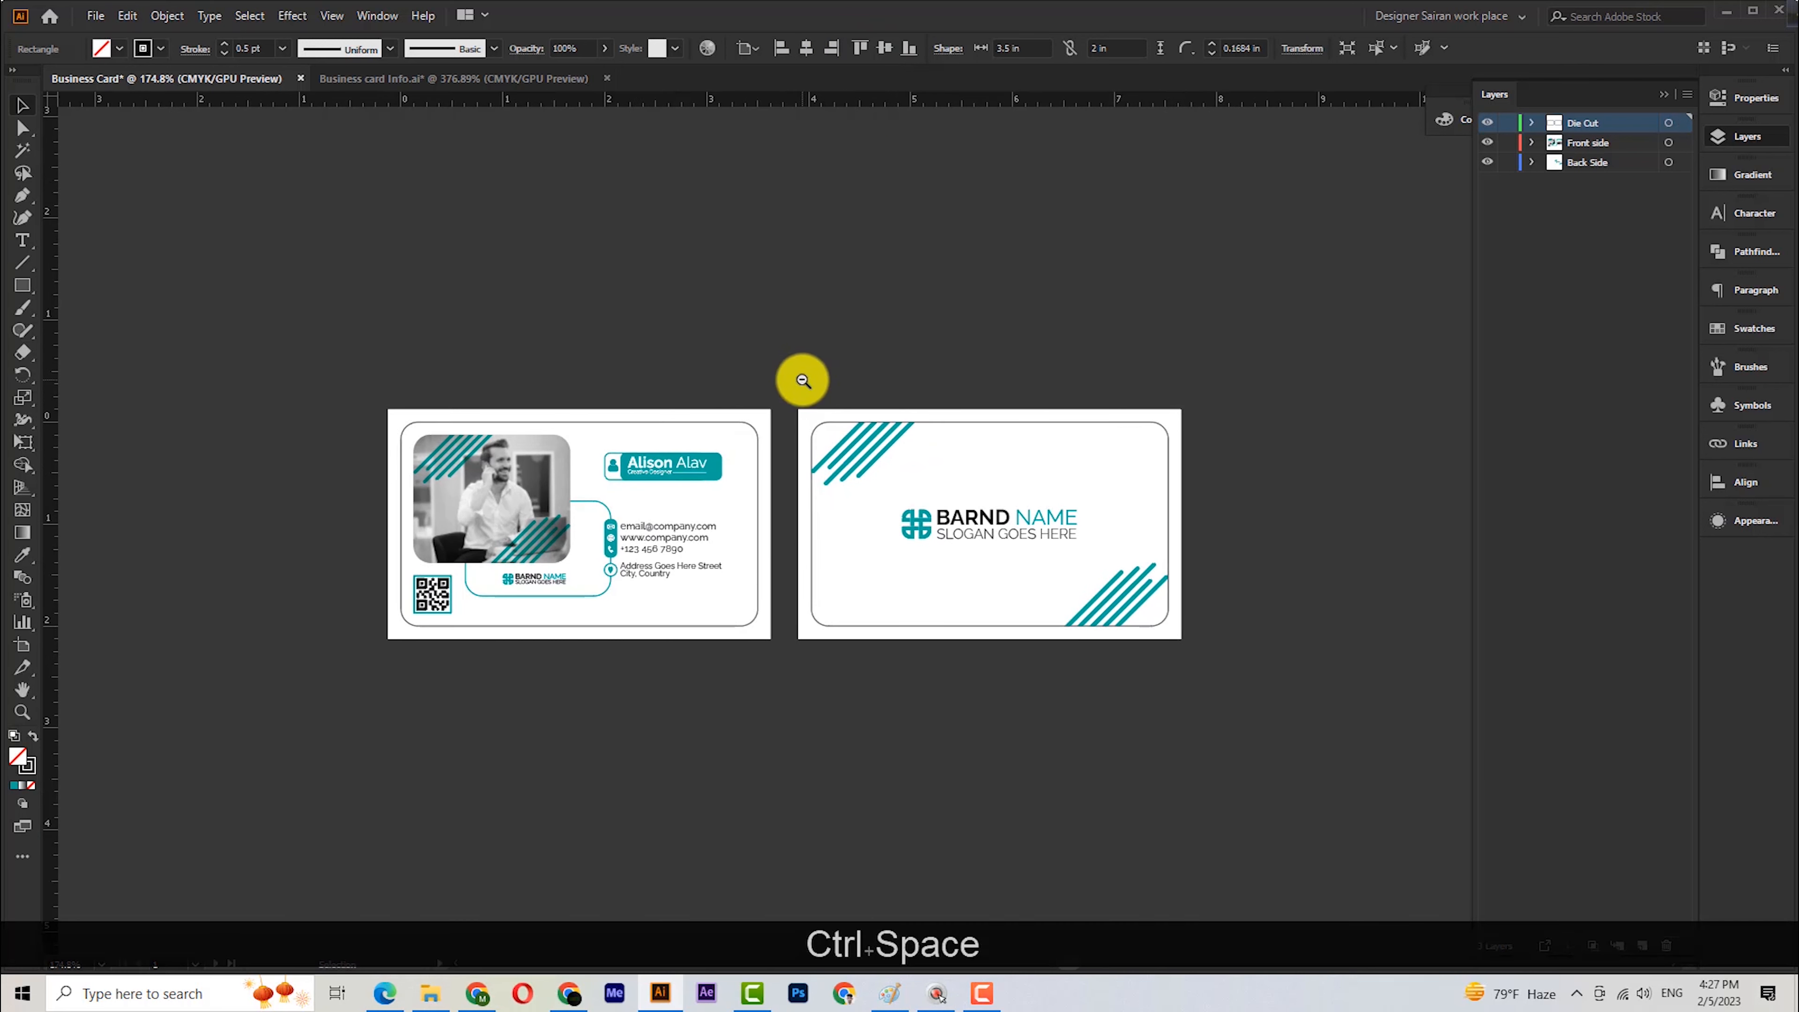
click(1488, 124)
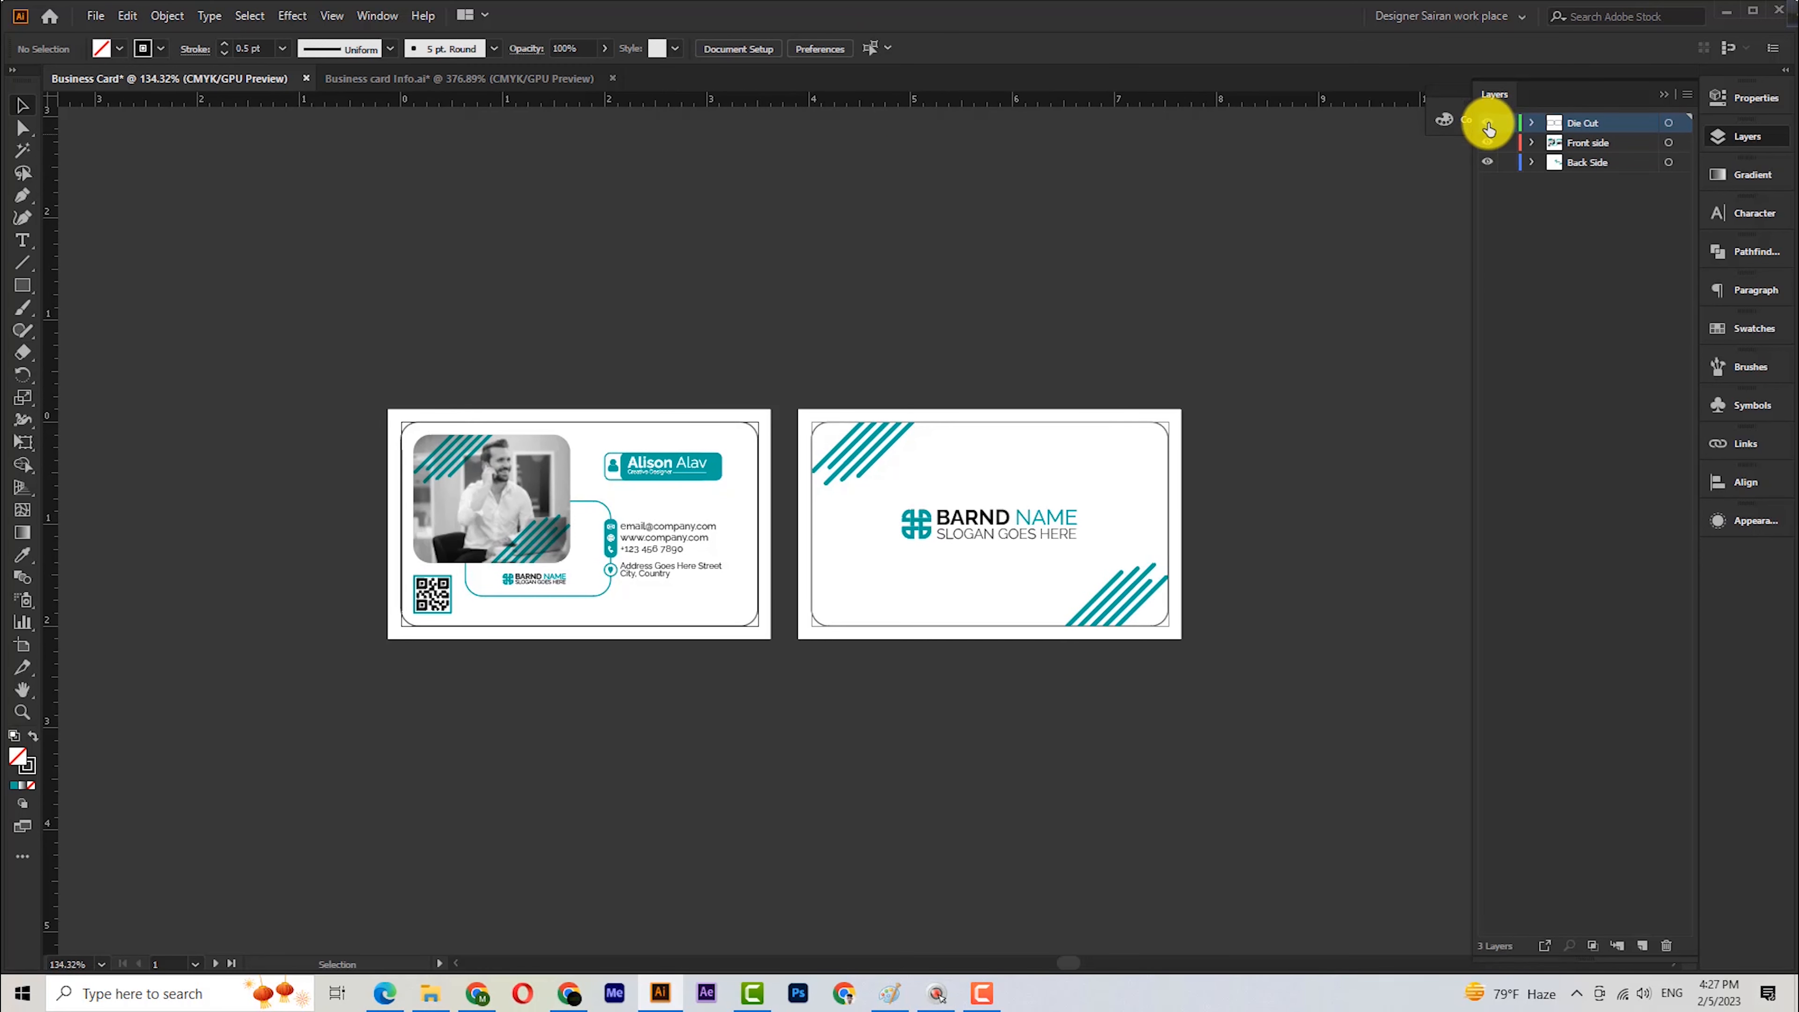
click(1488, 124)
ctrl+click(730, 551)
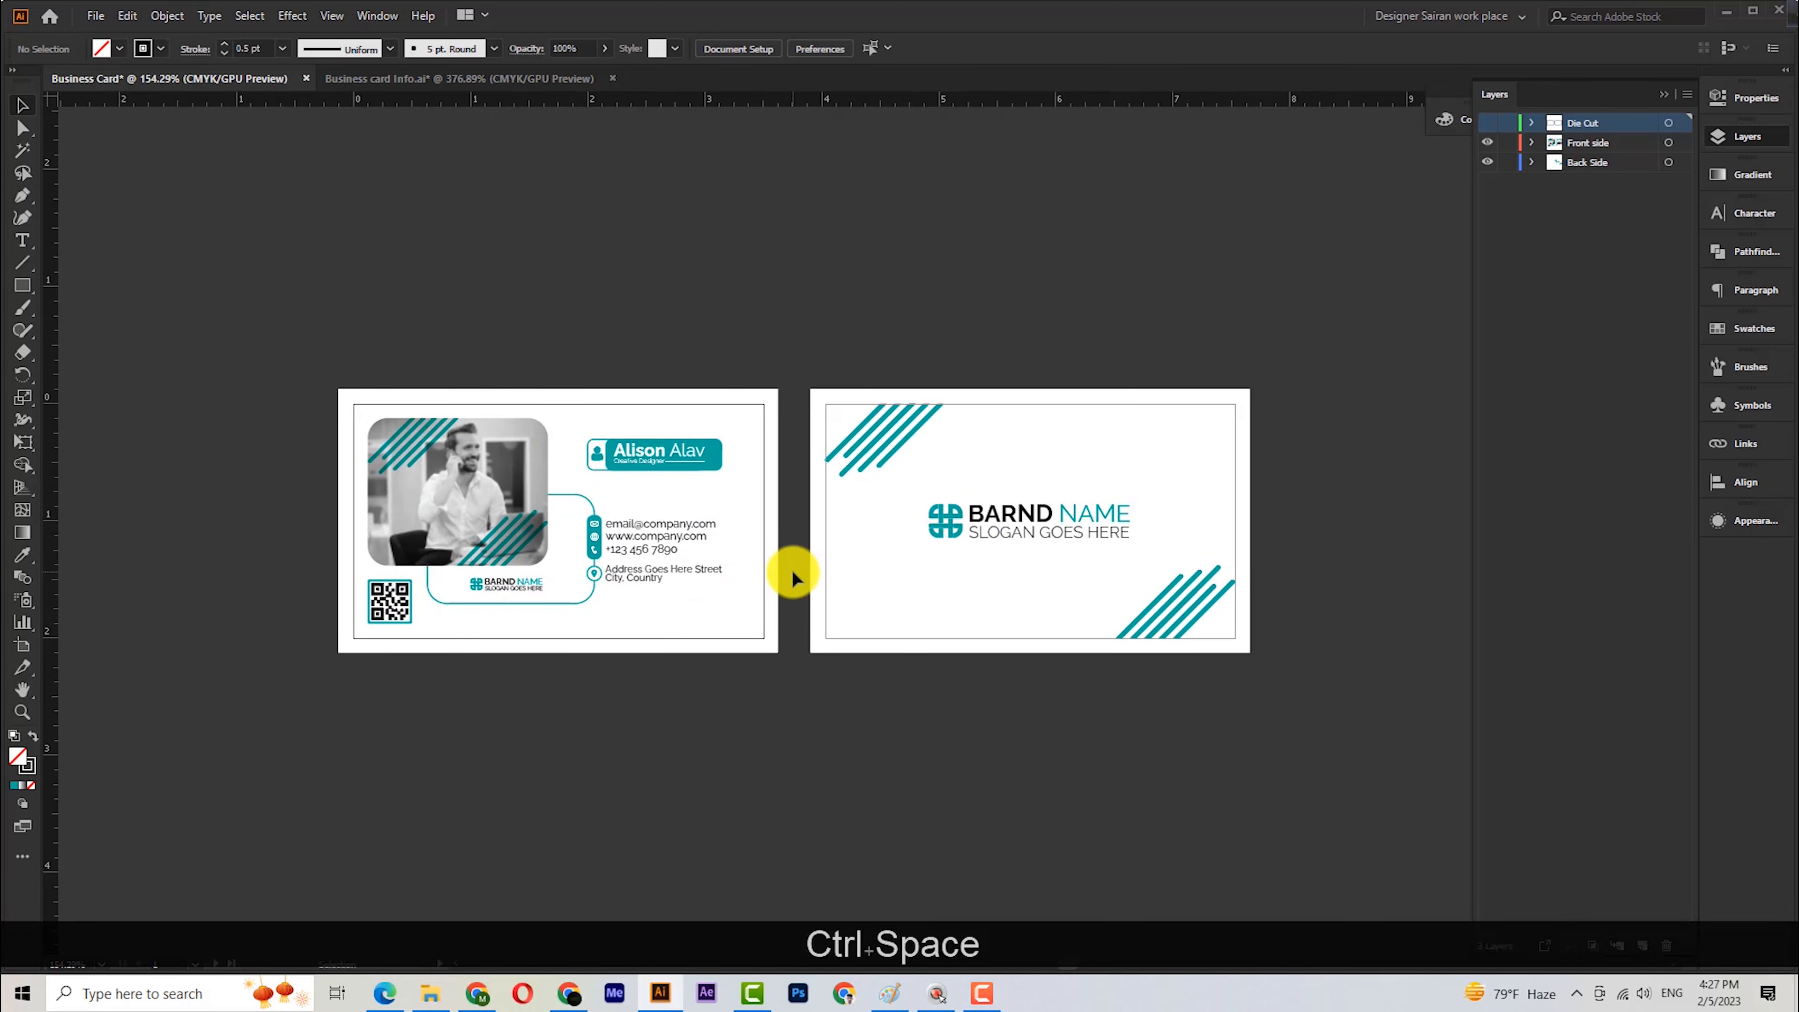
click(92, 15)
click(92, 15)
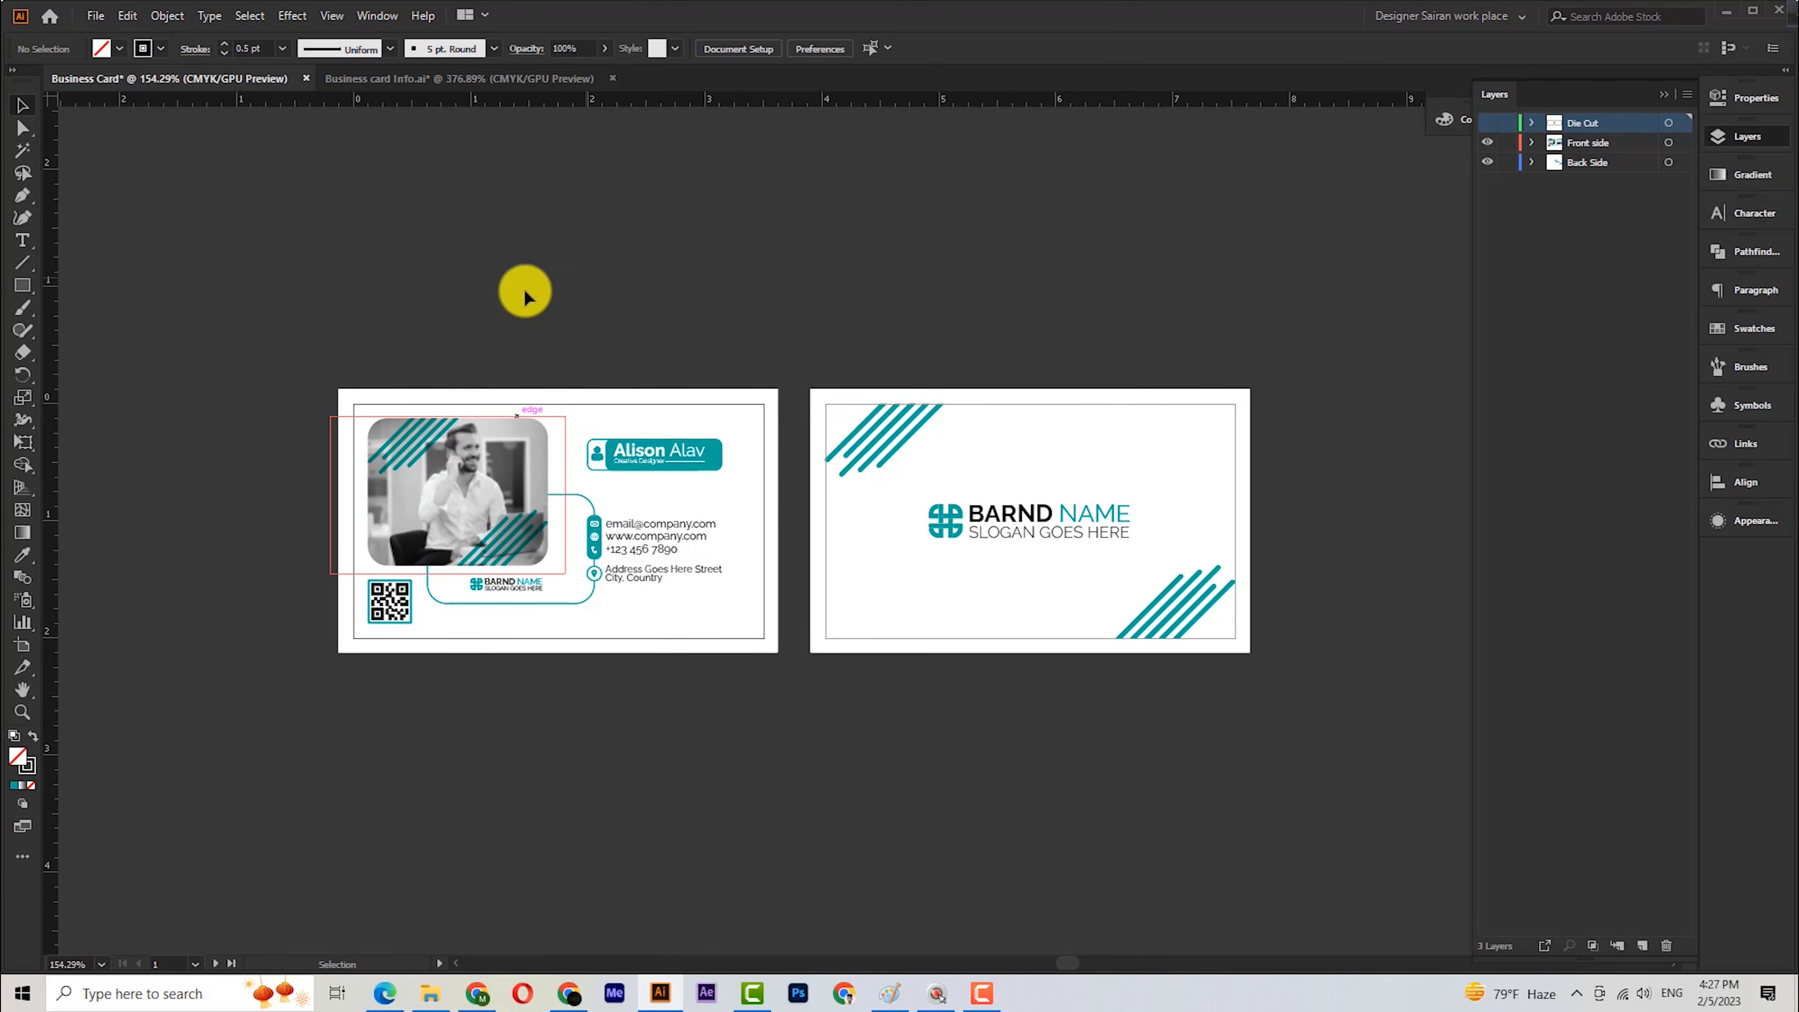